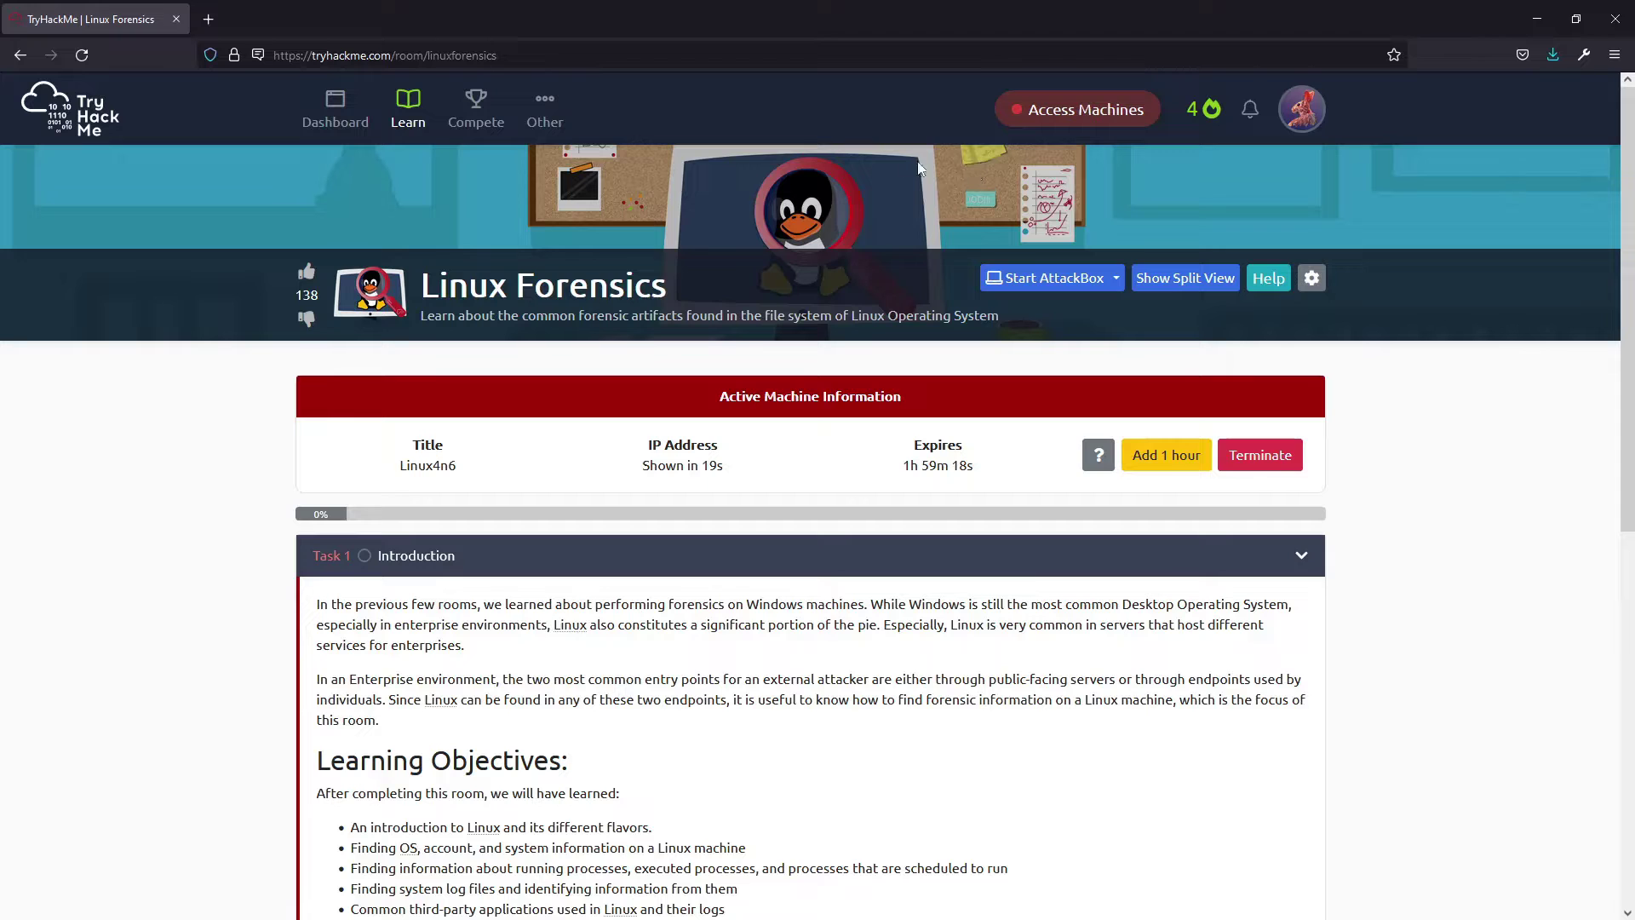
Step: Scroll down the Linux Forensics room to Task 1's Learning Objectives question
scroll(767, 392, down, 3)
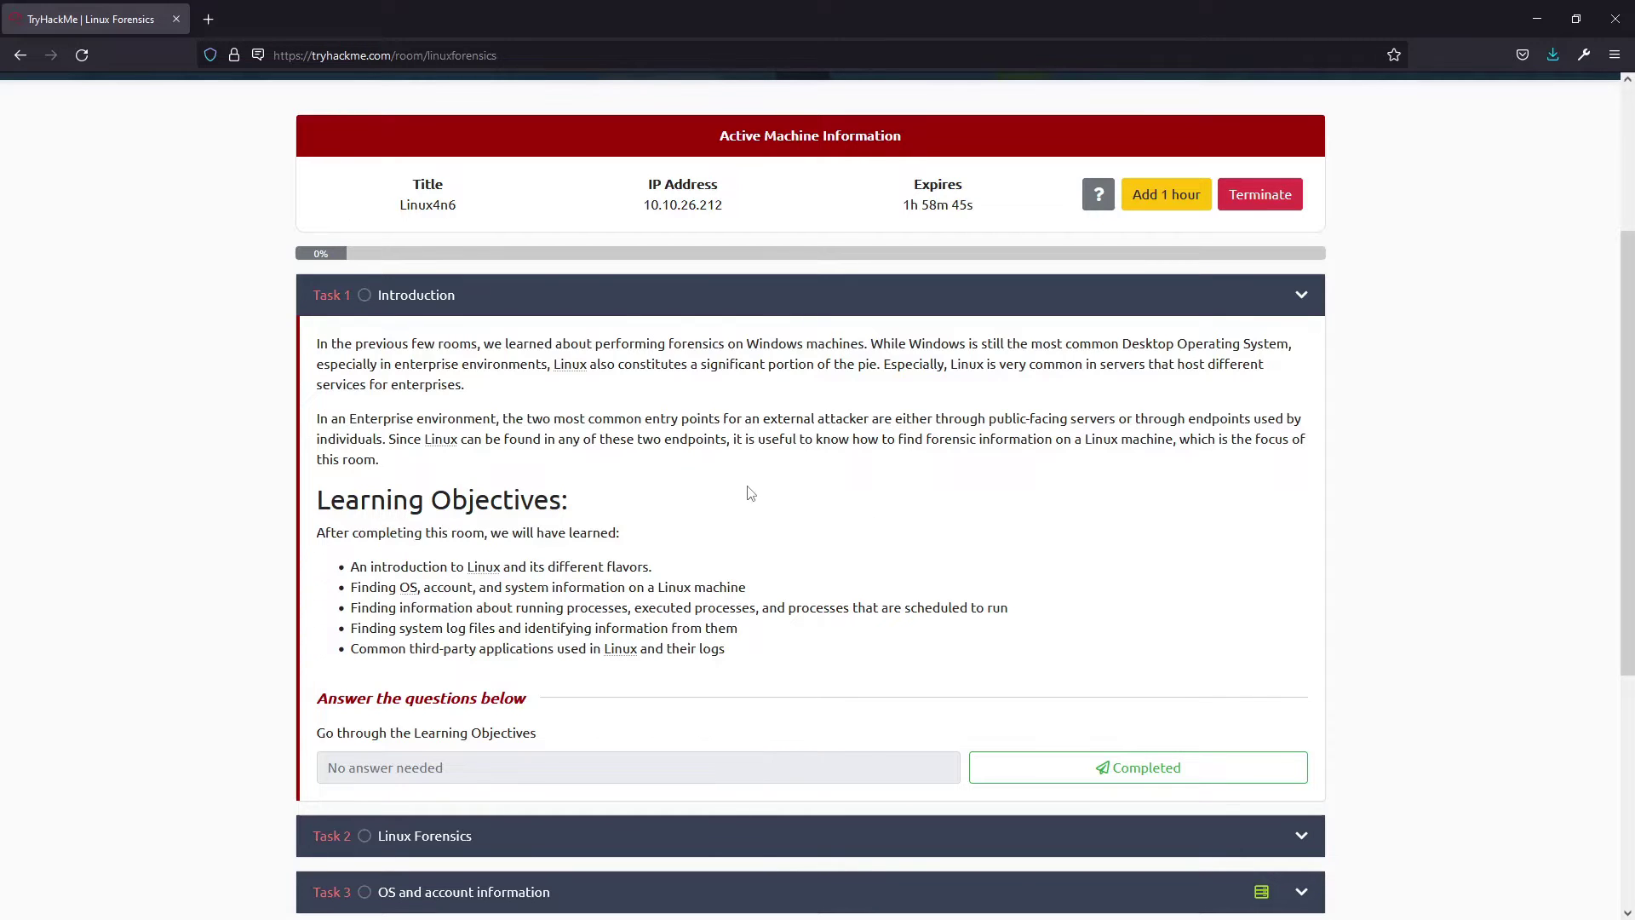
scroll(647, 520, down, 1)
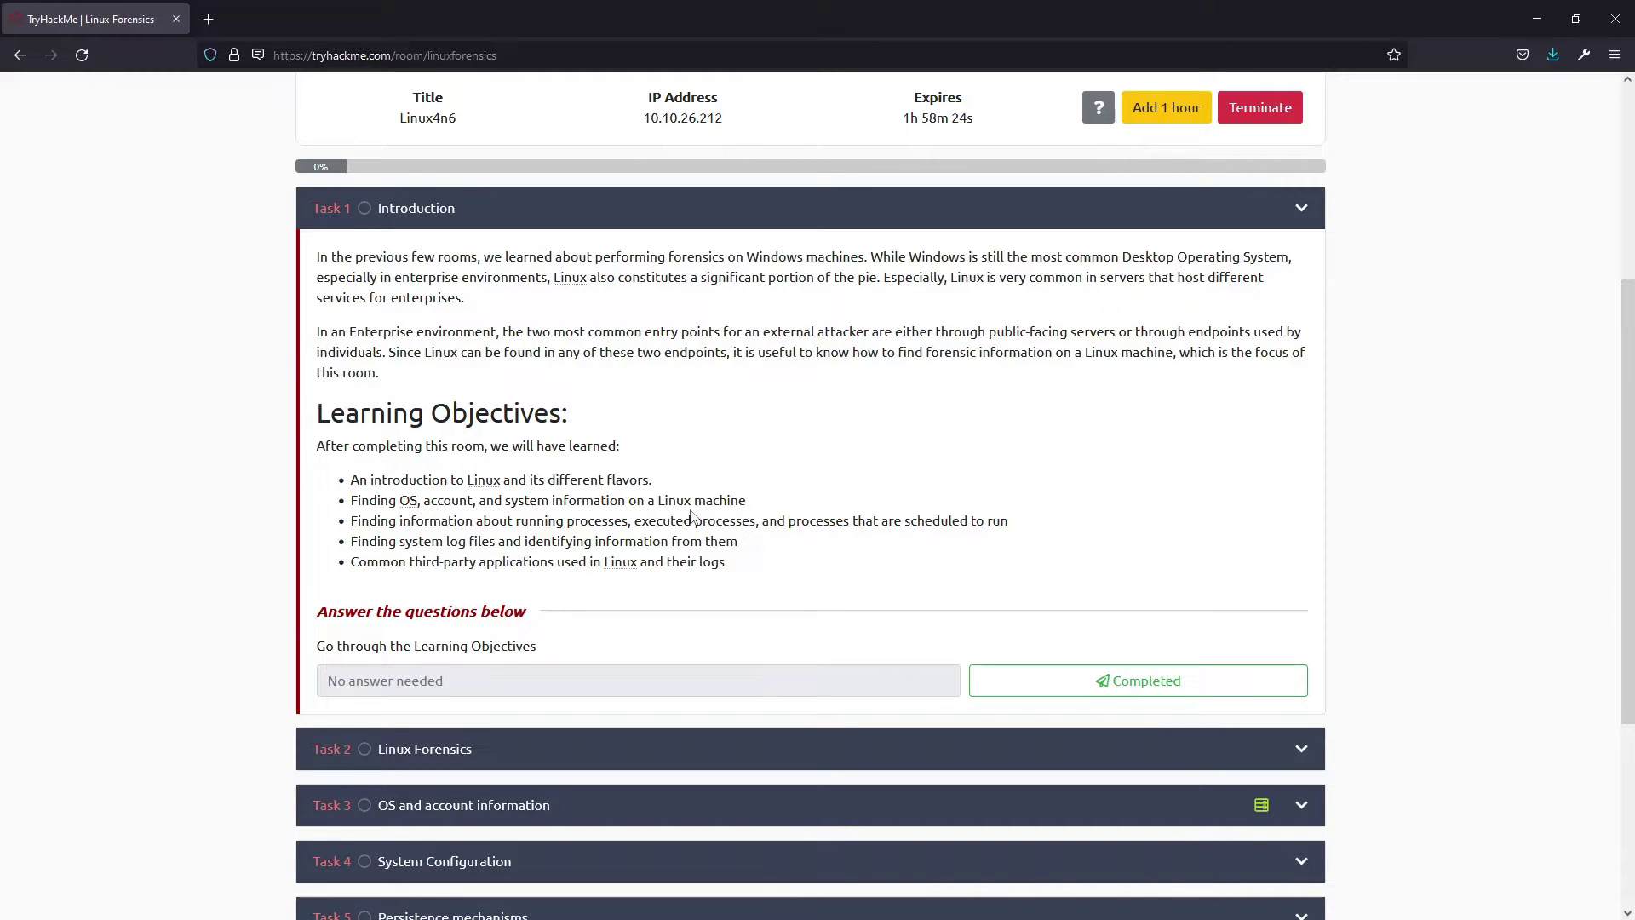
Step: Mark the Learning Objectives question Completed, then highlight Ubuntu, Redhat, SUSE, Linux Mint and Debian
click(998, 668)
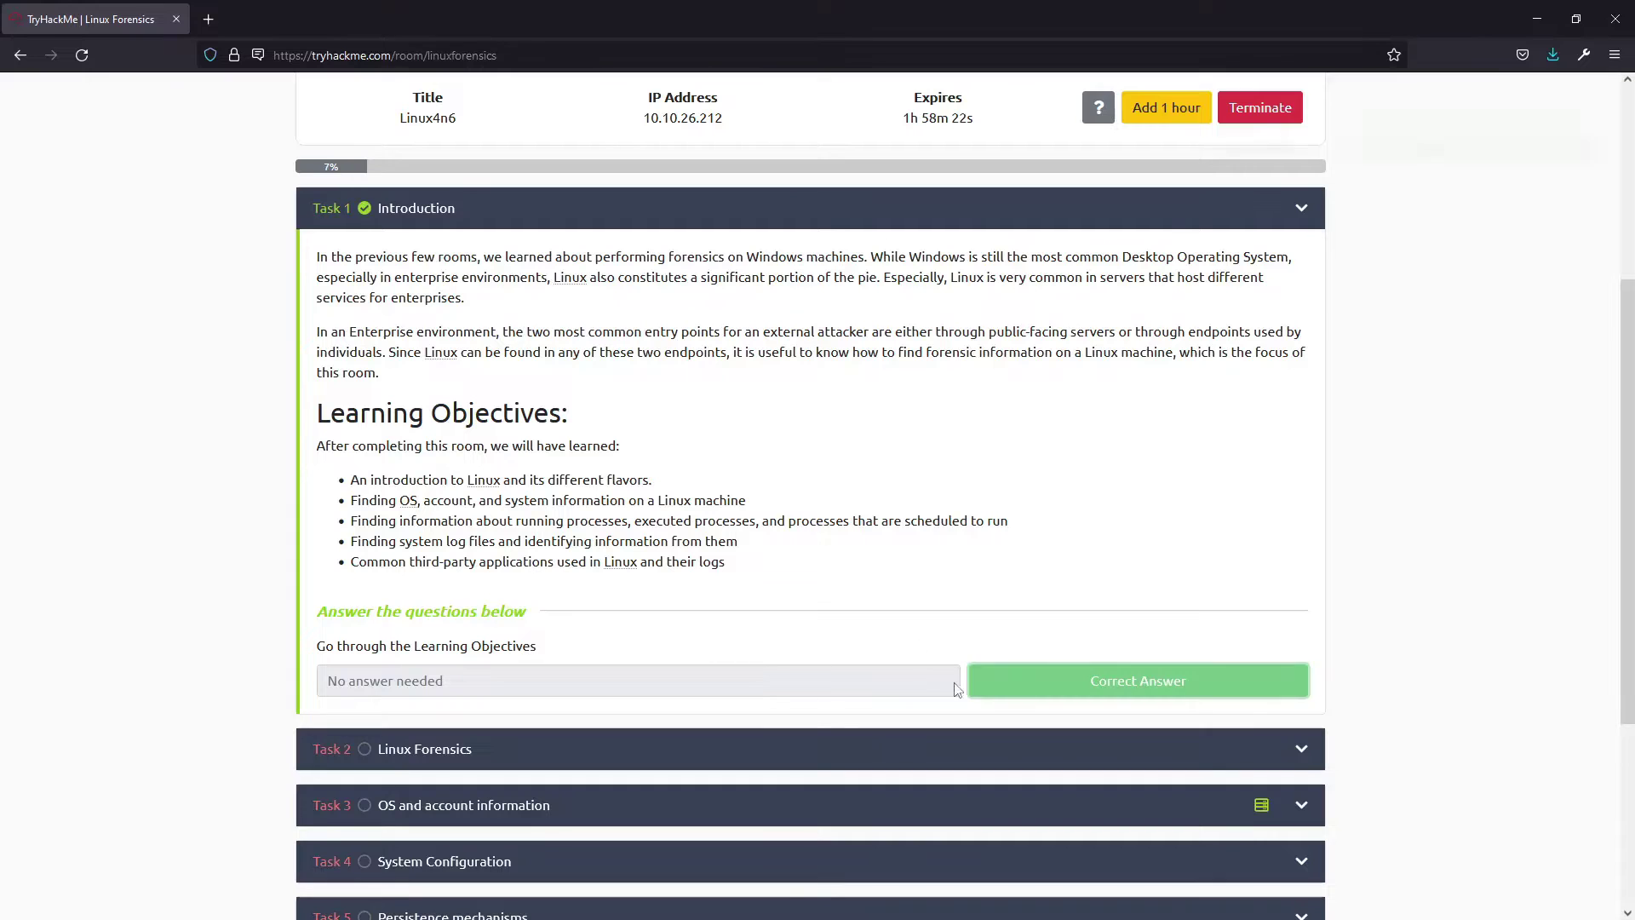
scroll(784, 696, down, 3)
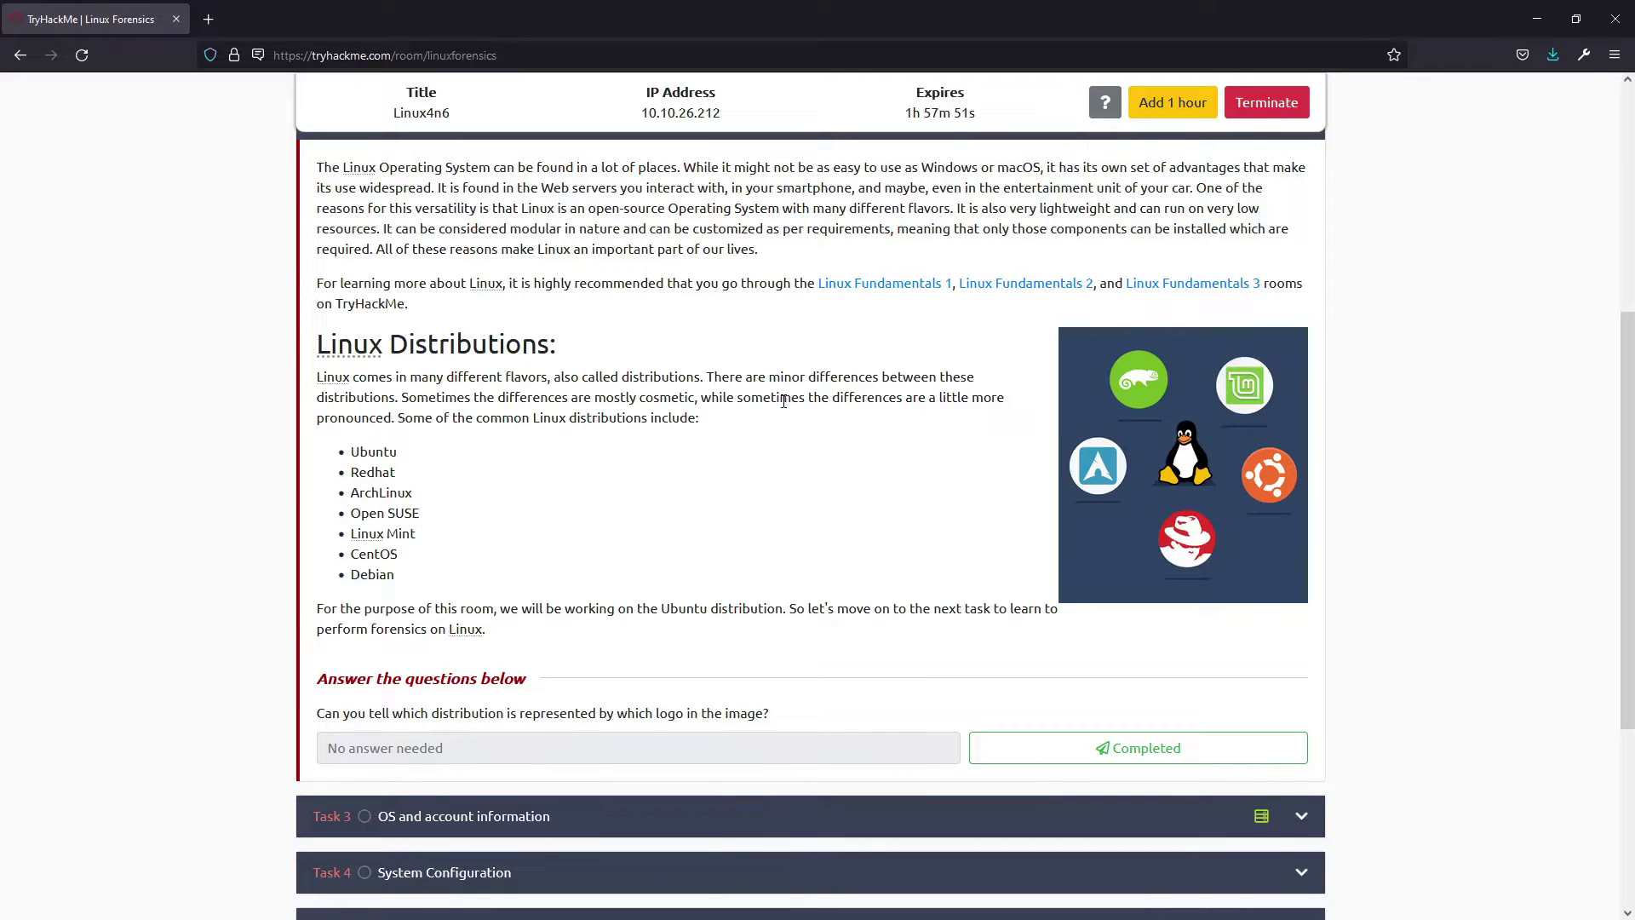
double_click(432, 454)
double_click(437, 481)
double_click(449, 511)
triple_click(449, 537)
double_click(445, 574)
Step: Highlight CentOS in the distributions list and scroll back over Task 2's reading
double_click(440, 556)
click(442, 558)
double_click(423, 562)
click(434, 554)
scroll(792, 349, up, 1)
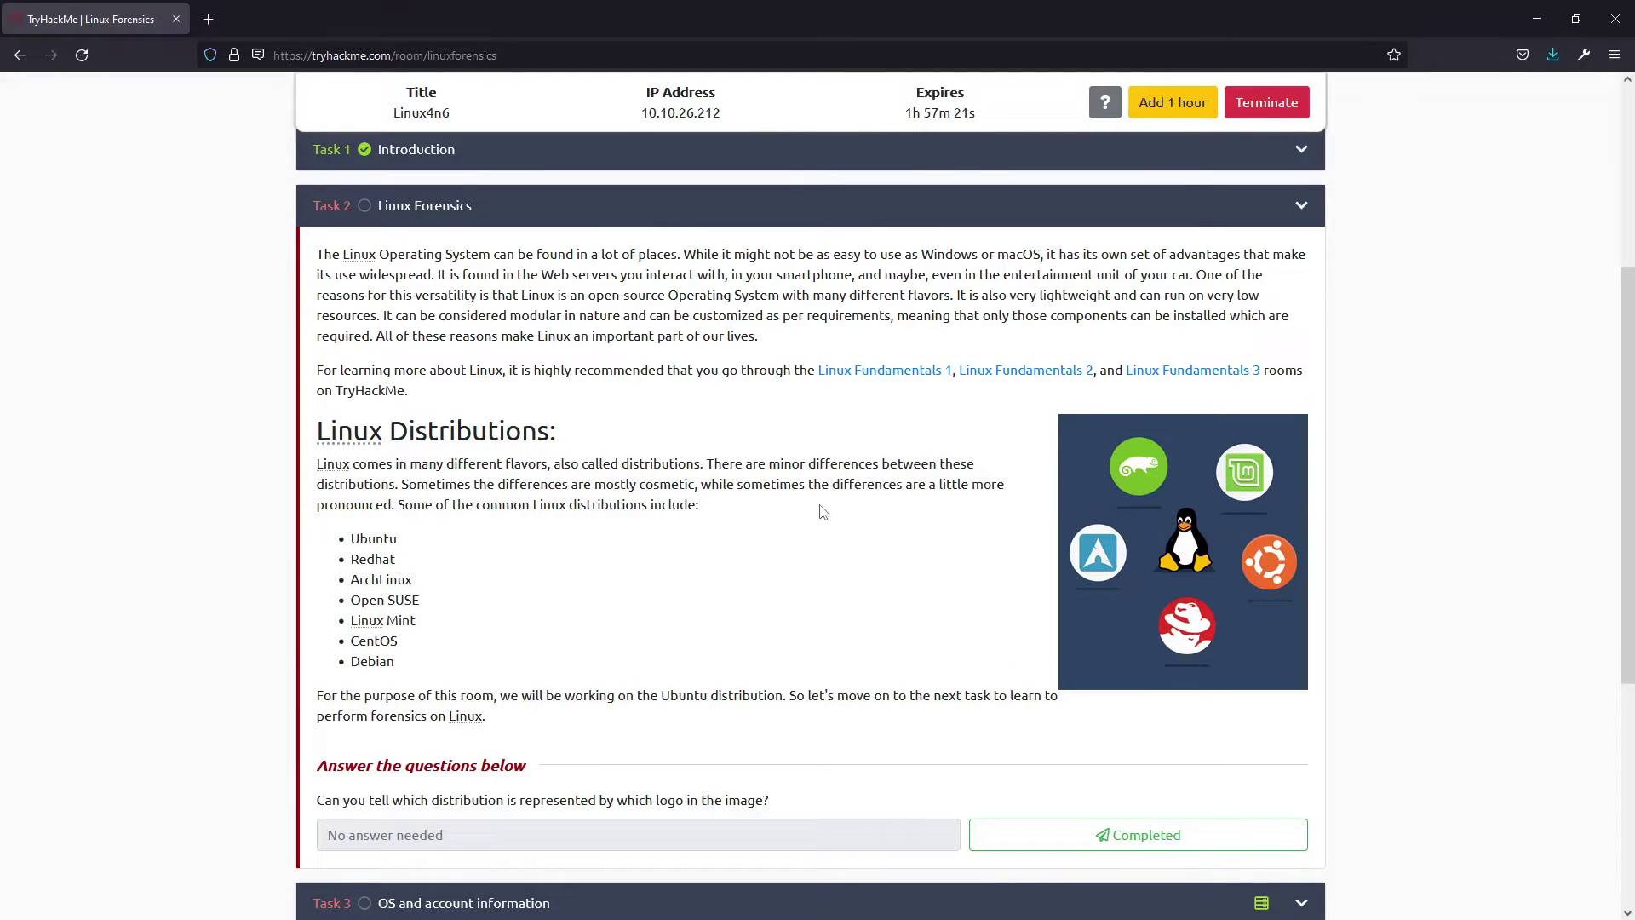
scroll(738, 564, down, 1)
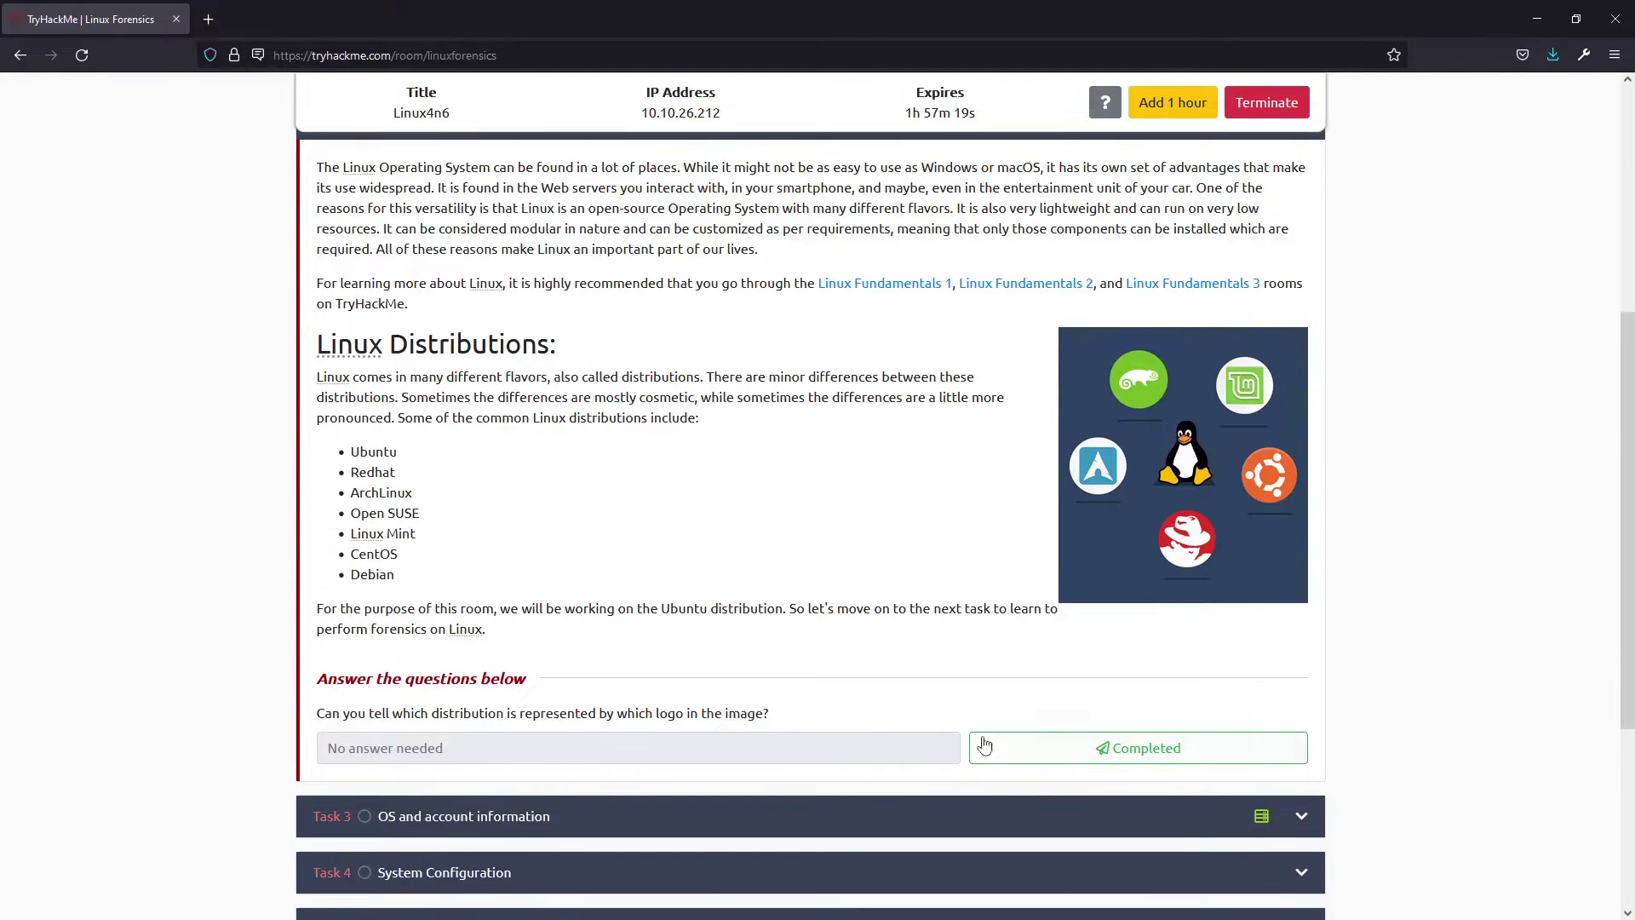
Step: Complete the distribution-logo question and highlight the /etc/os-release path in Task 3
click(990, 748)
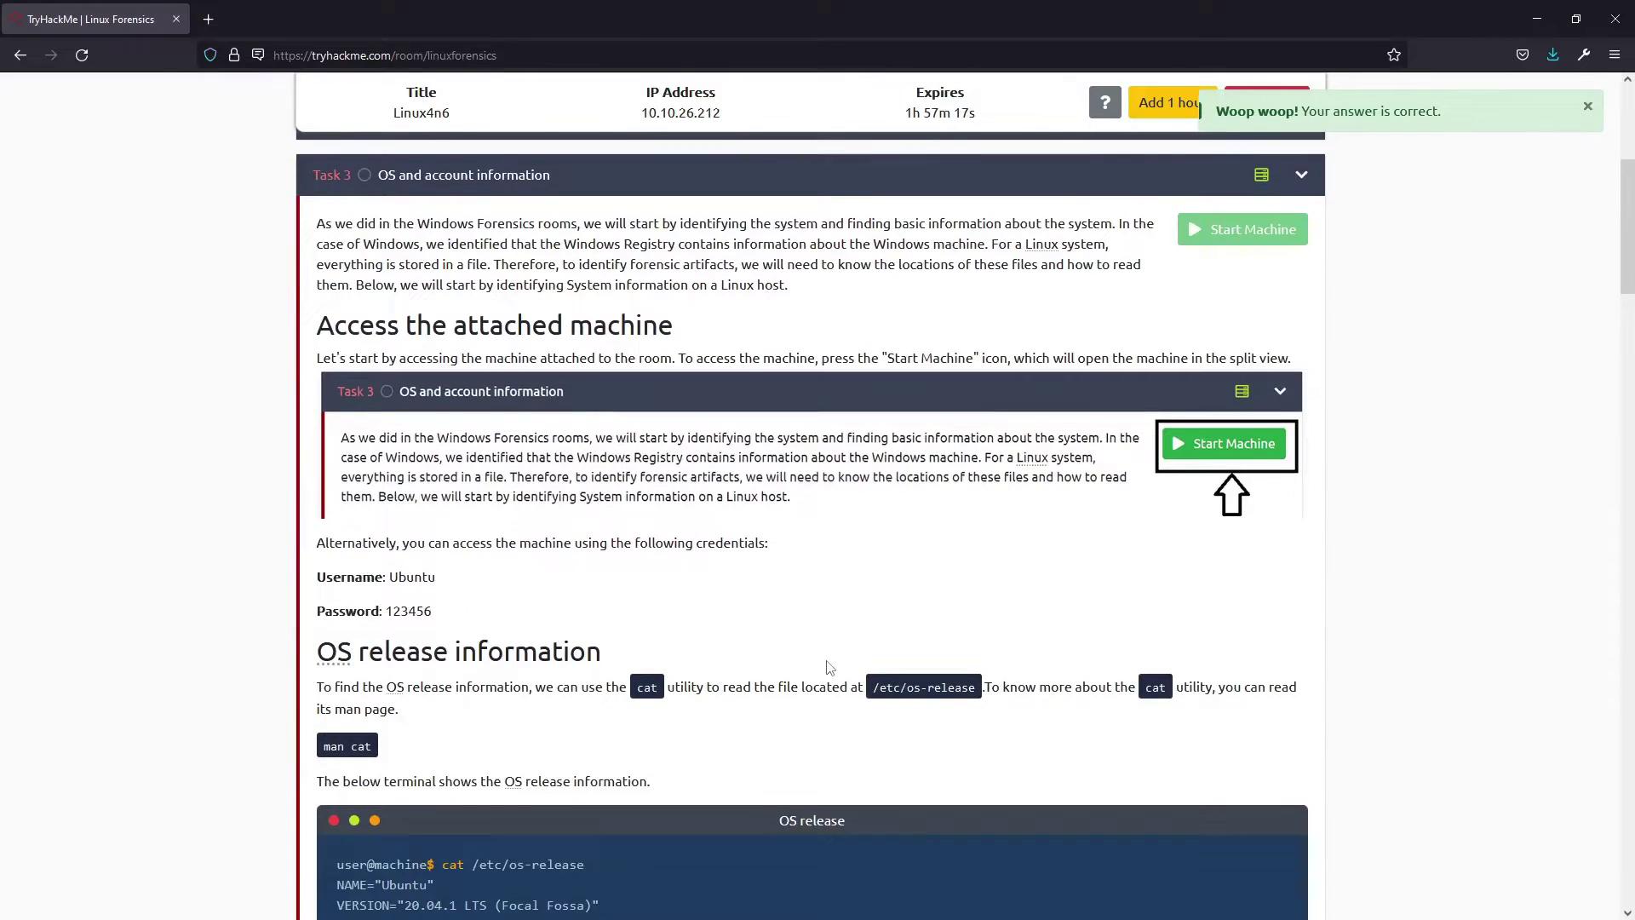
scroll(829, 656, down, 1)
scroll(703, 588, down, 5)
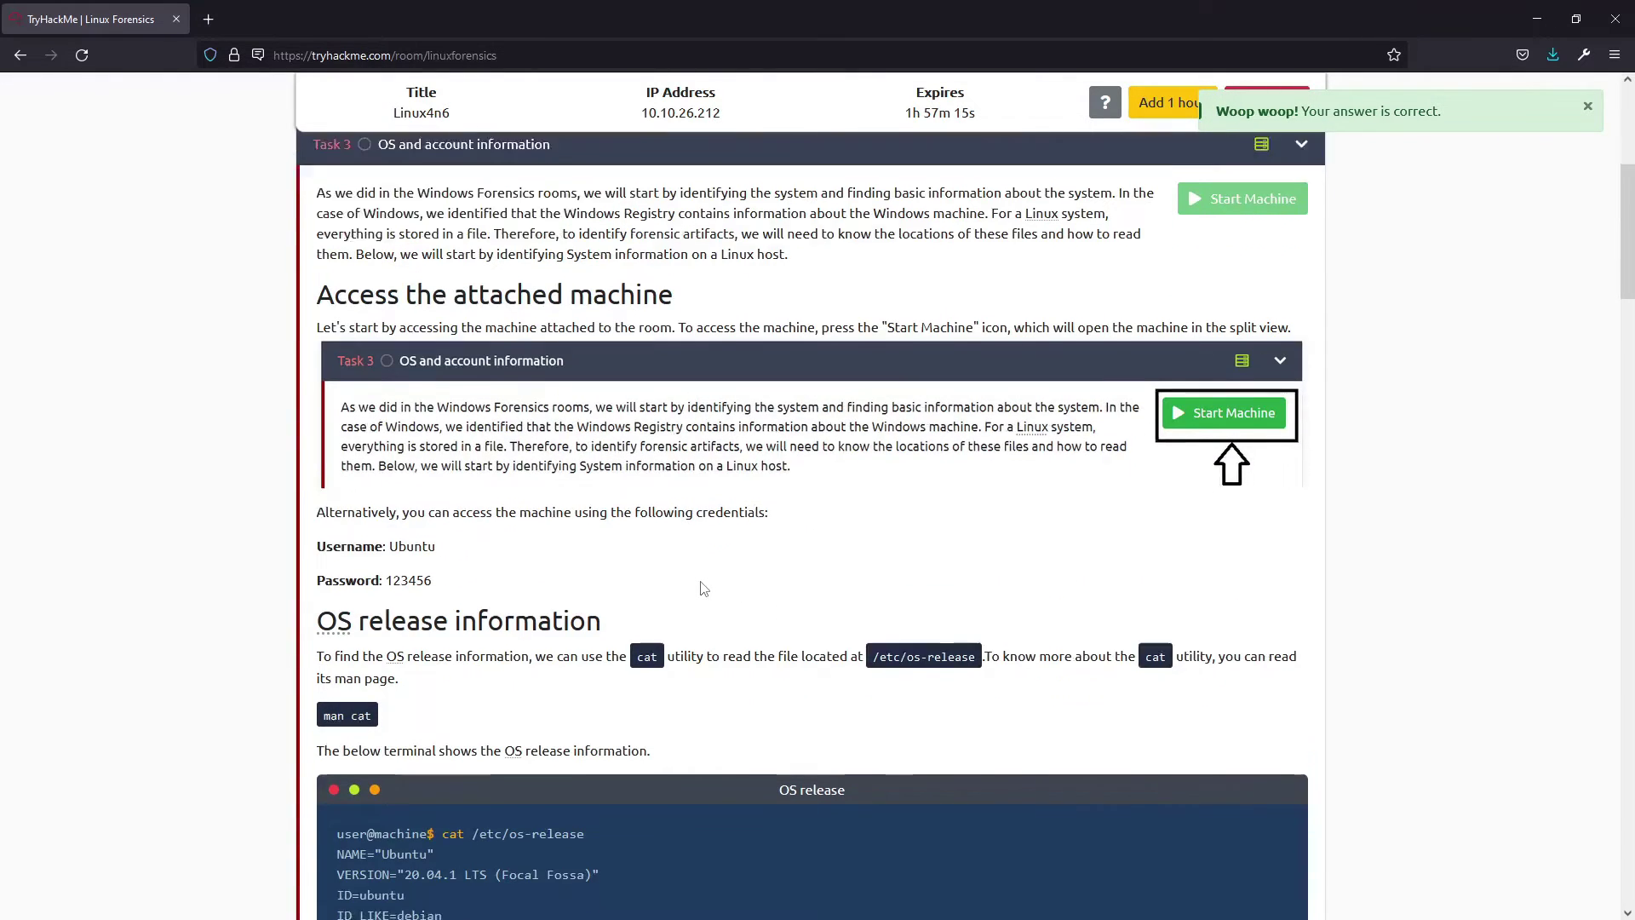
scroll(702, 587, up, 5)
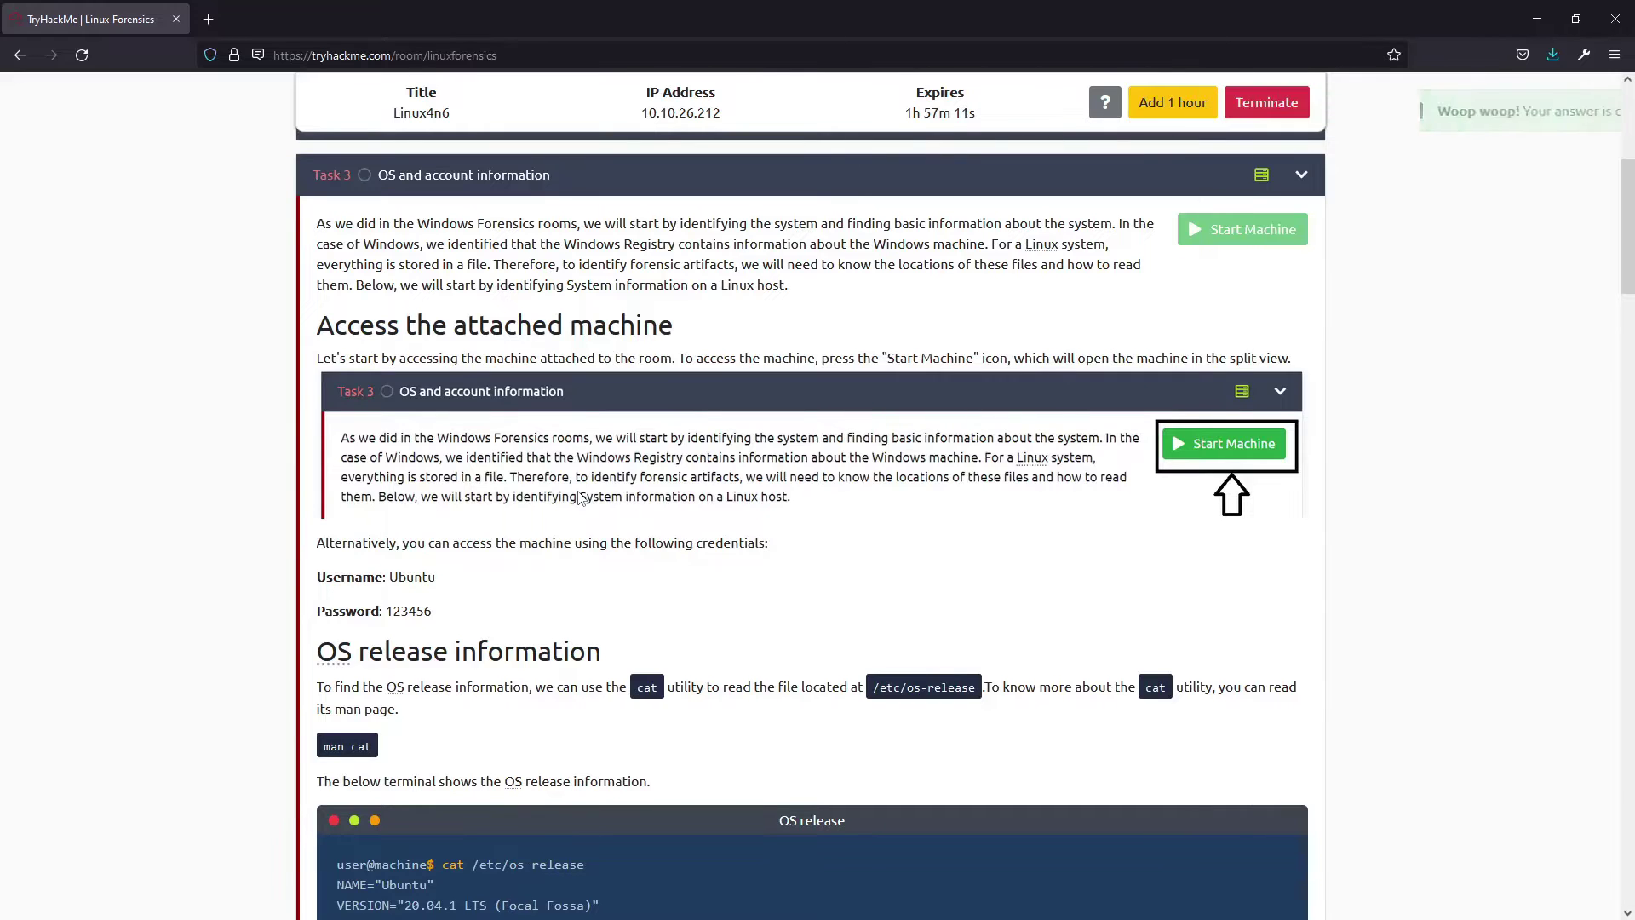
scroll(579, 499, down, 3)
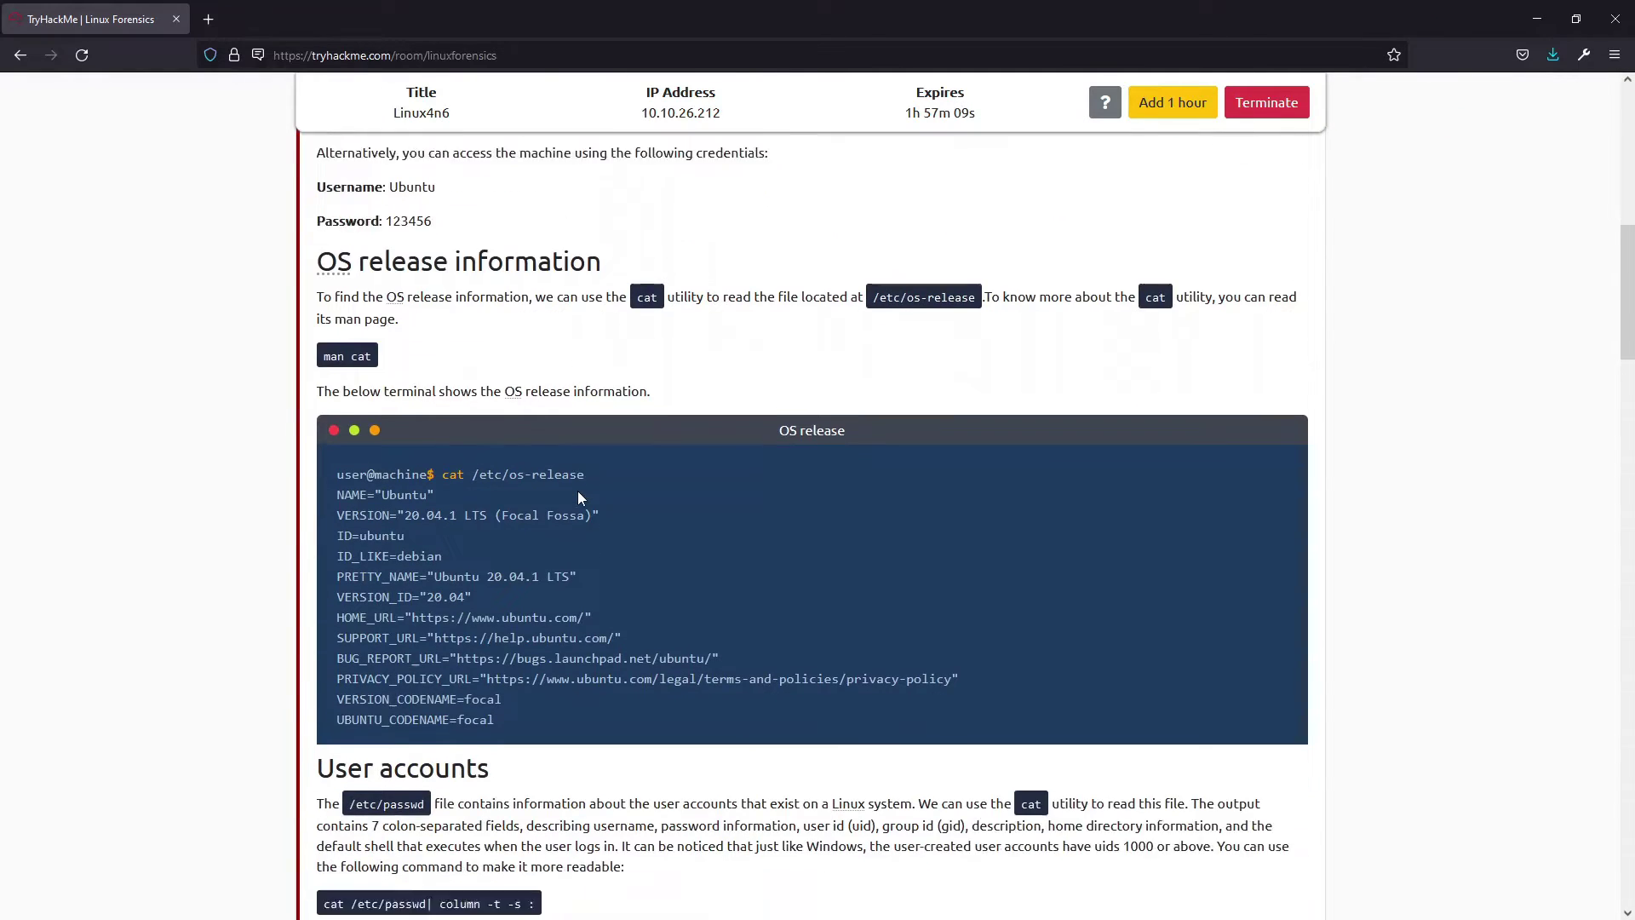
scroll(579, 499, down, 2)
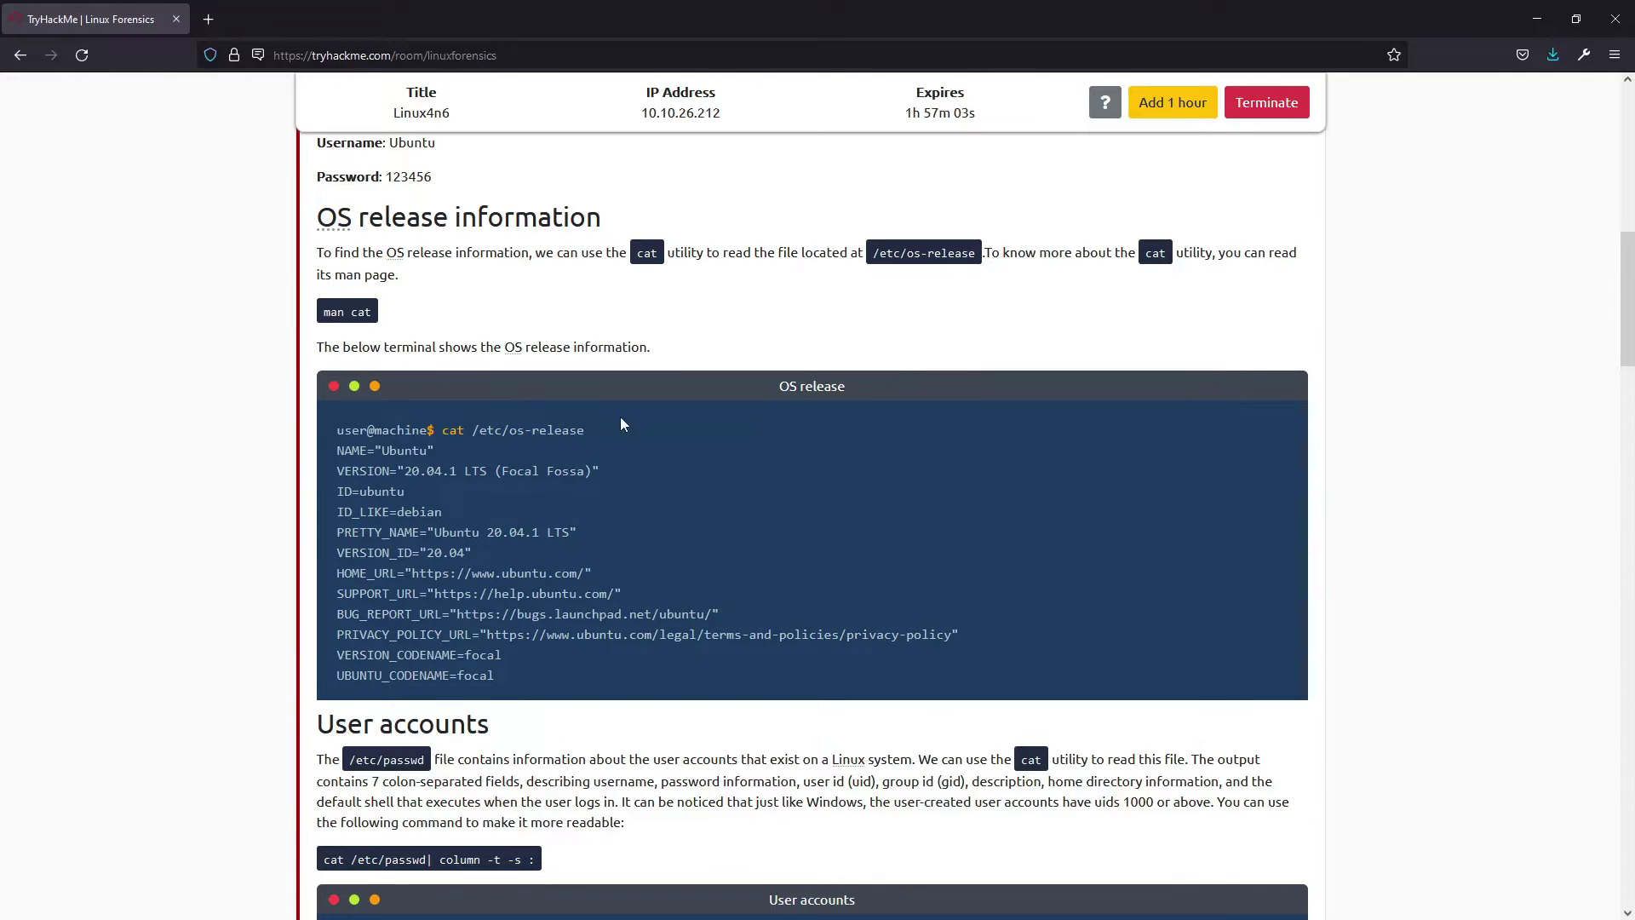
drag(860, 251, 978, 251)
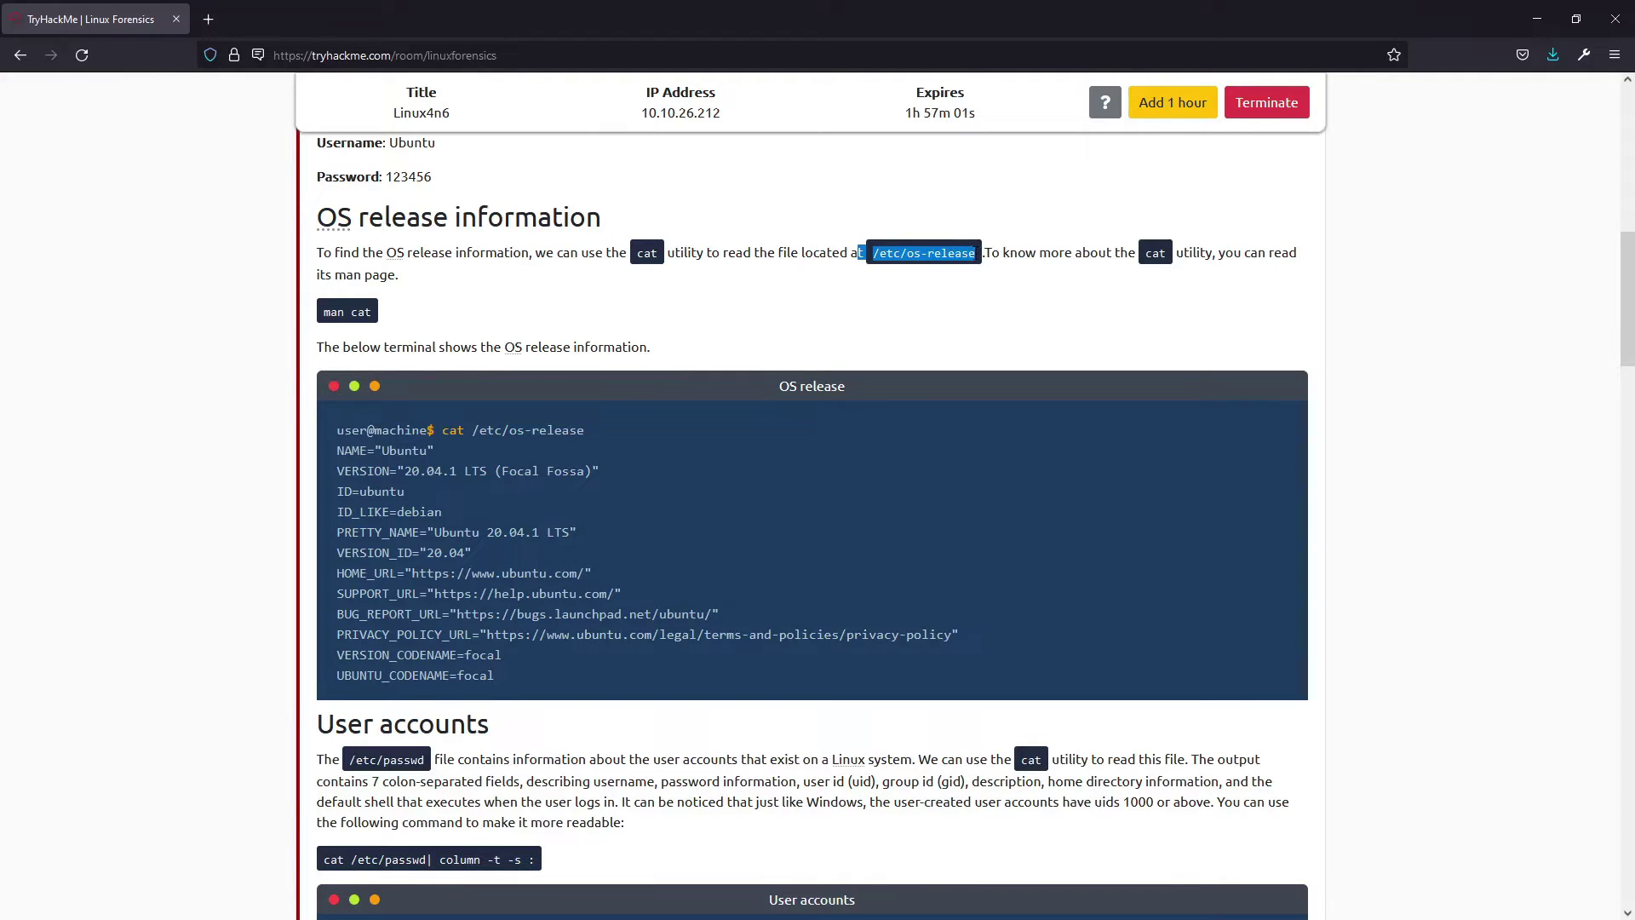
click(976, 251)
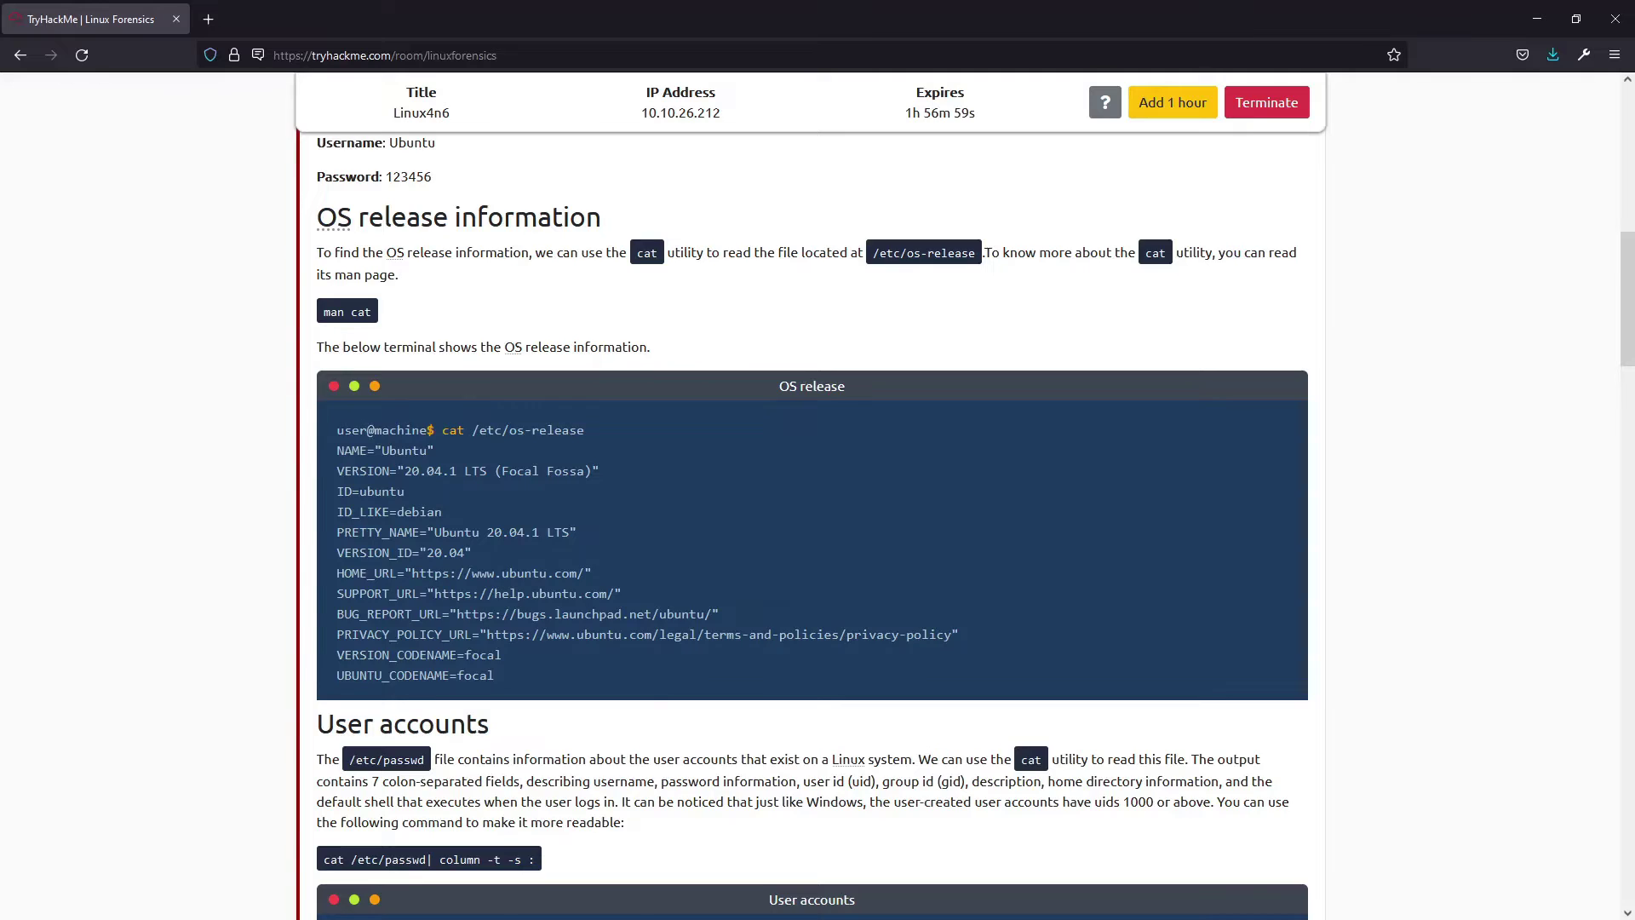
Step: Highlight /etc/passwd and its fields: group, description, home directory and shell
scroll(898, 544, down, 3)
scroll(898, 544, down, 3)
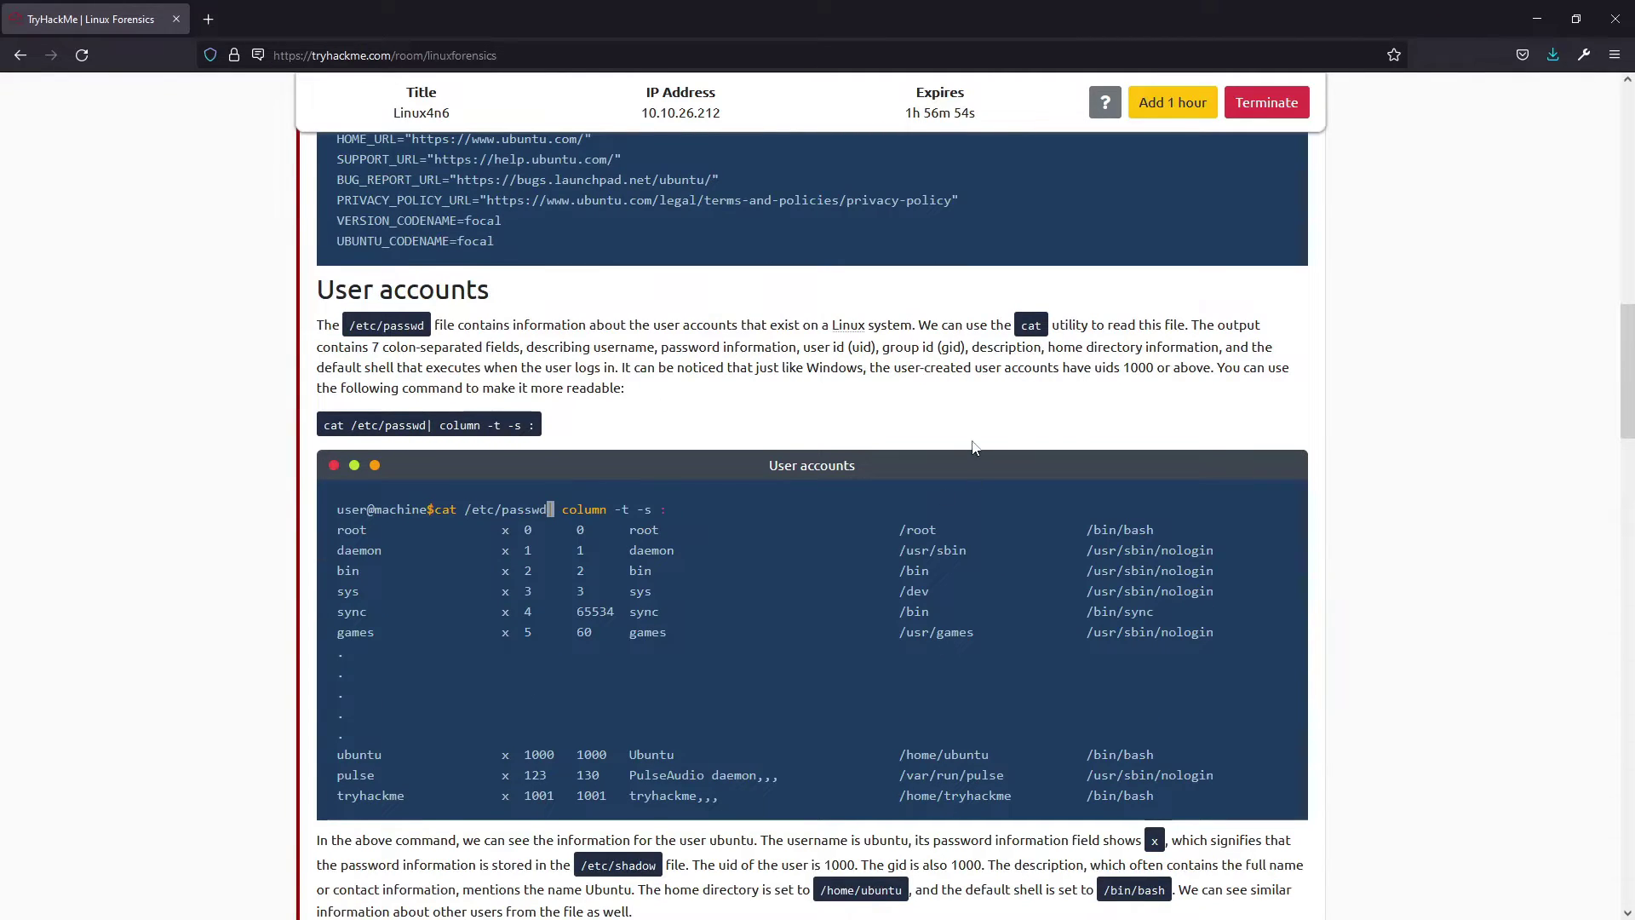
drag(423, 326, 350, 326)
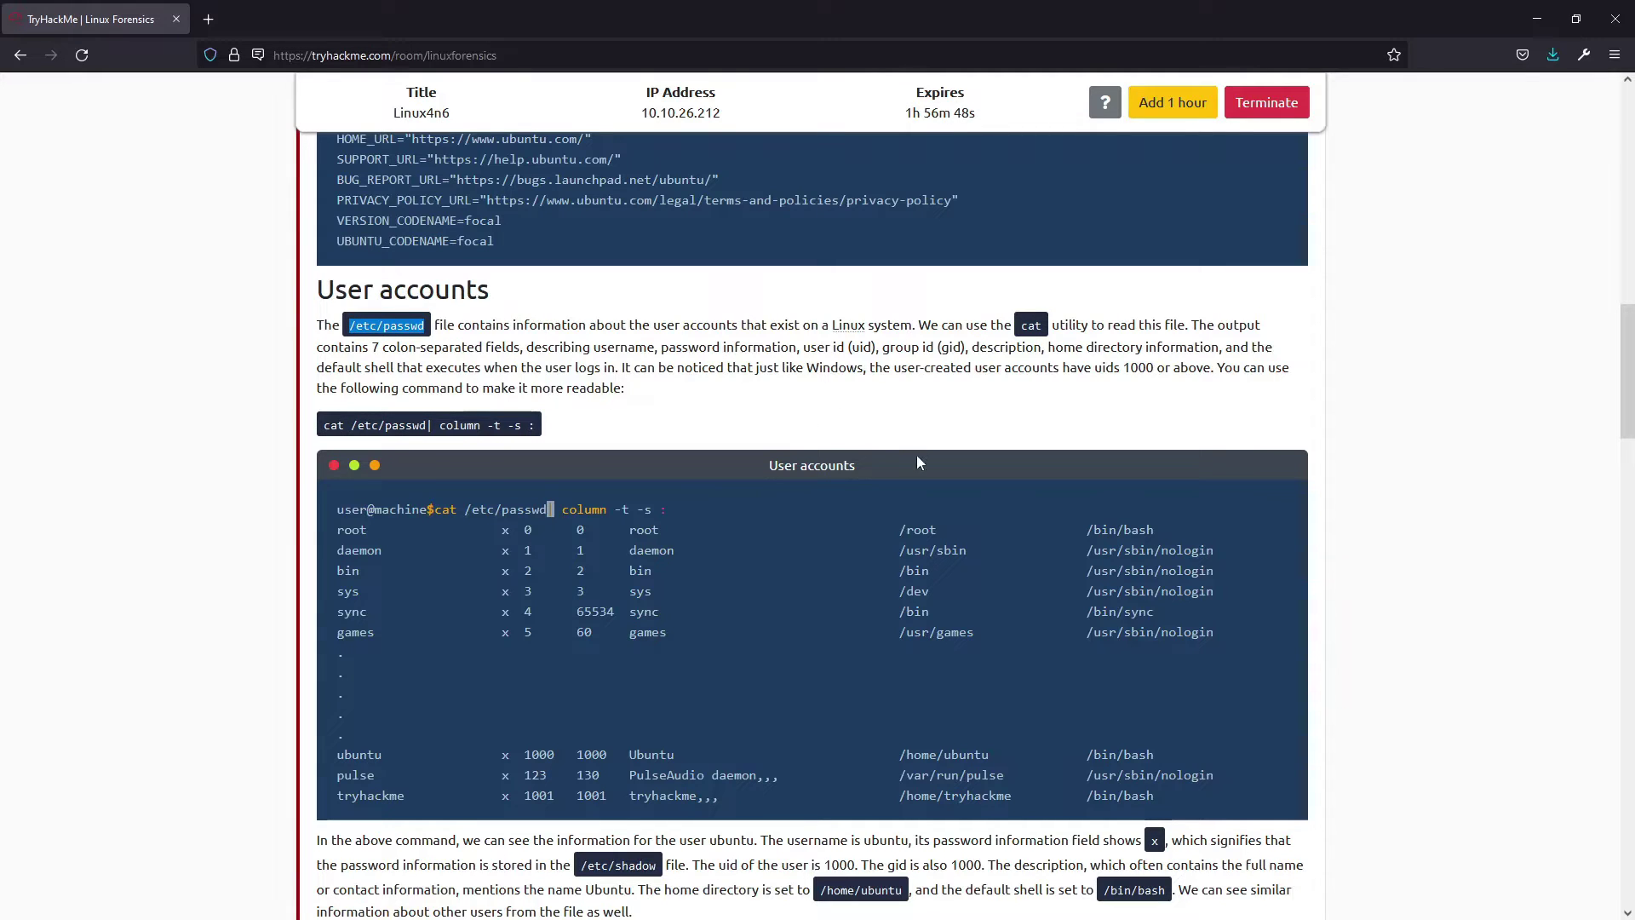
click(840, 346)
double_click(902, 346)
click(953, 348)
double_click(1025, 348)
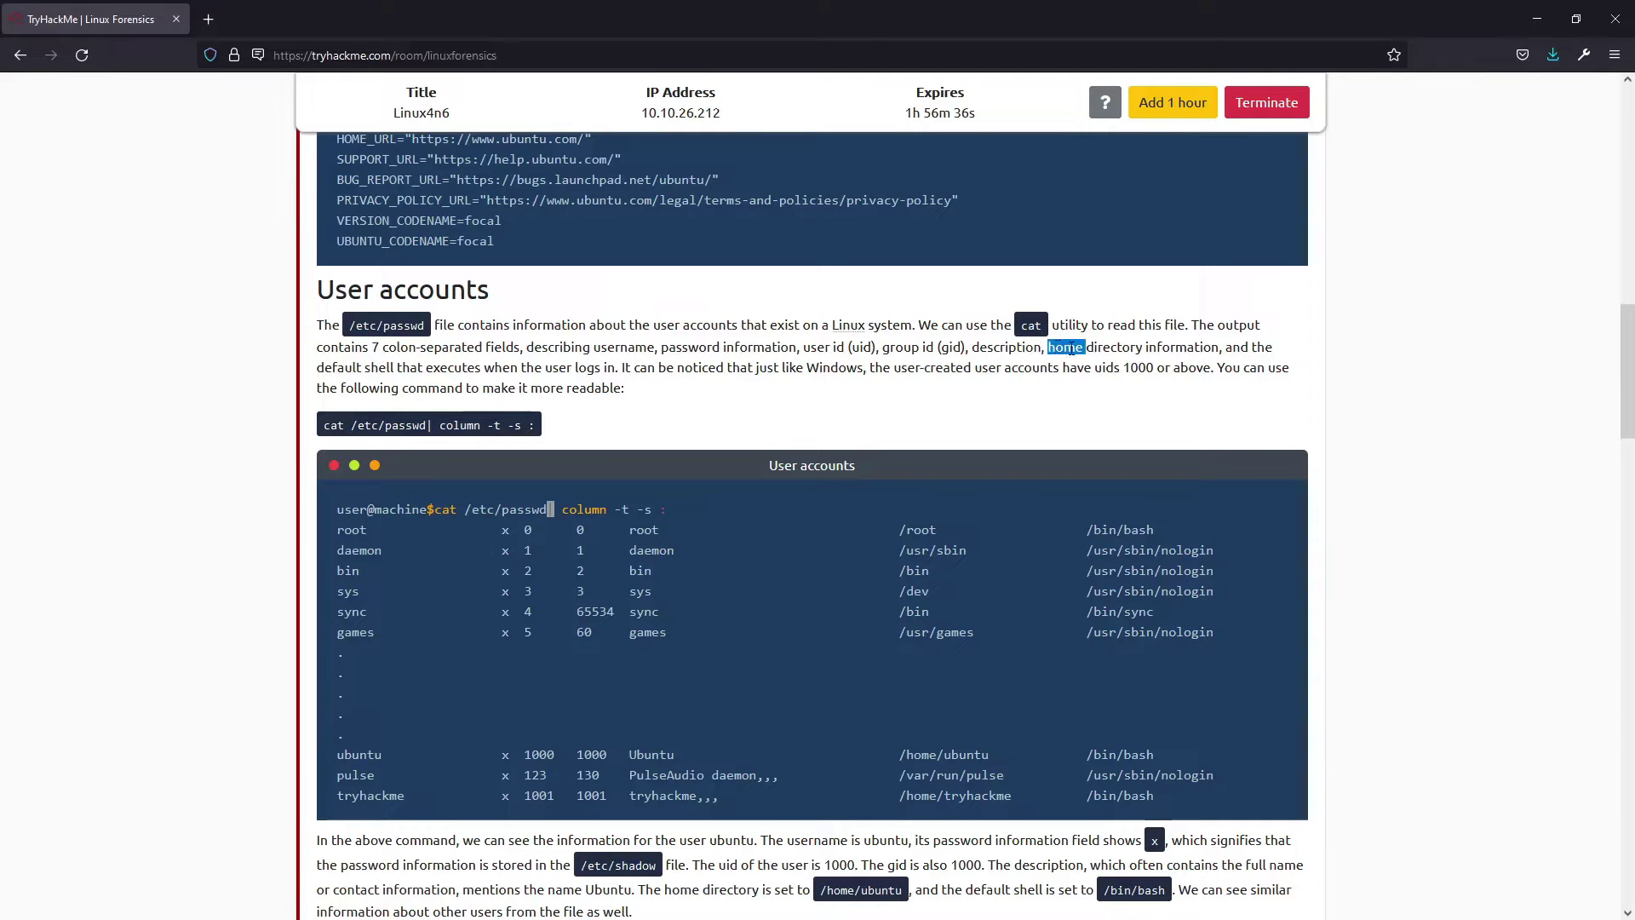
drag(1048, 348, 1219, 348)
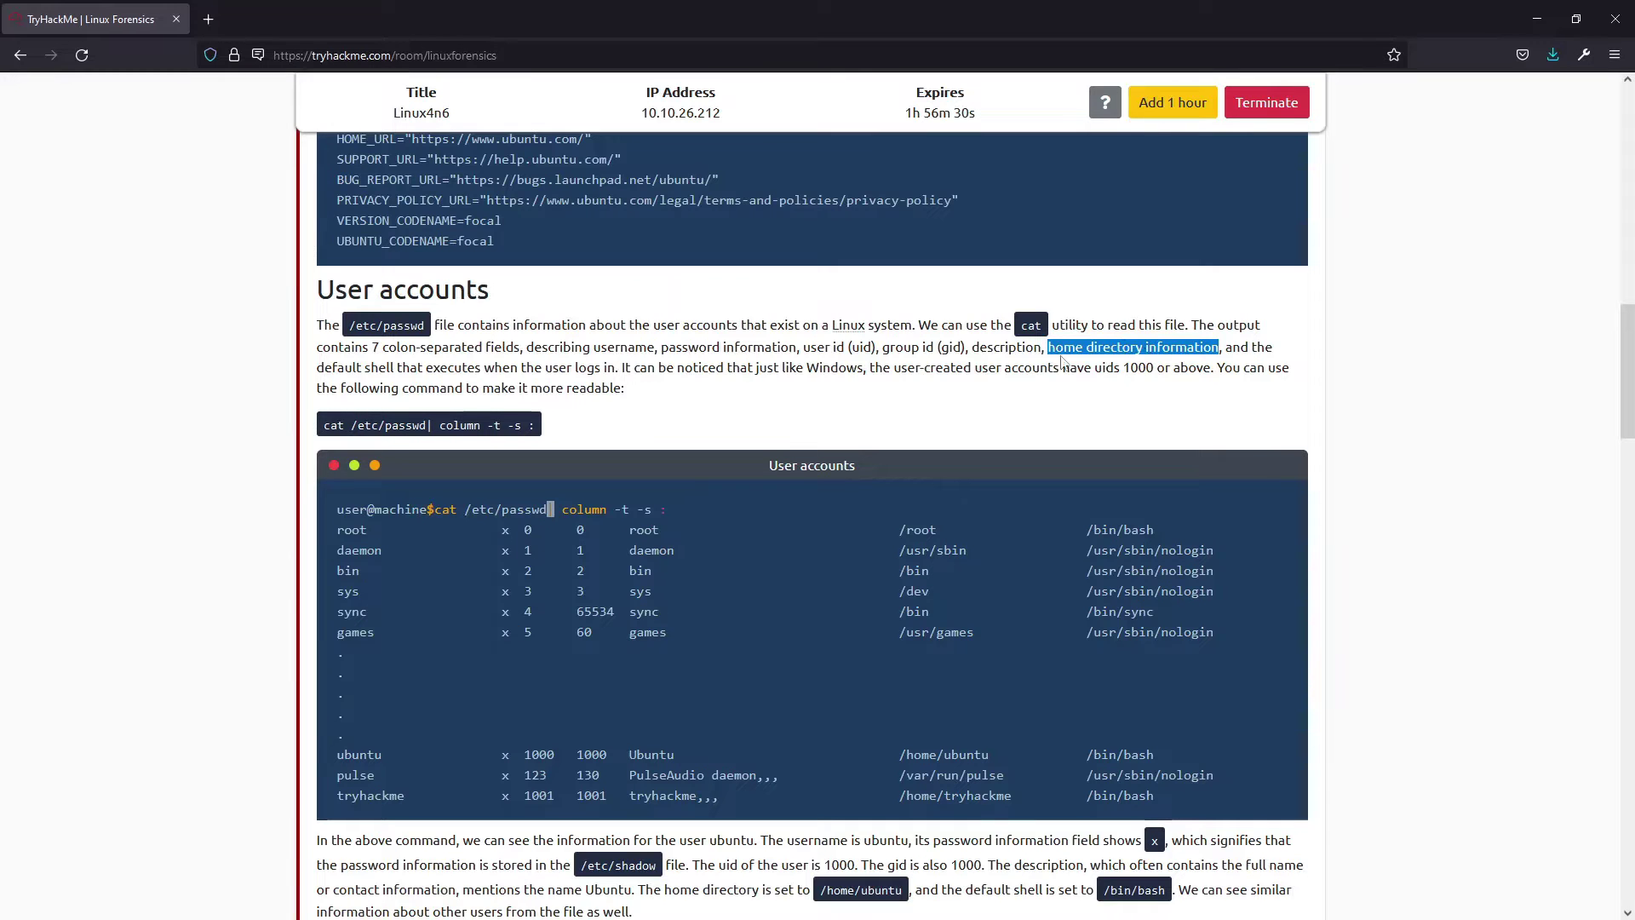
double_click(381, 368)
click(448, 368)
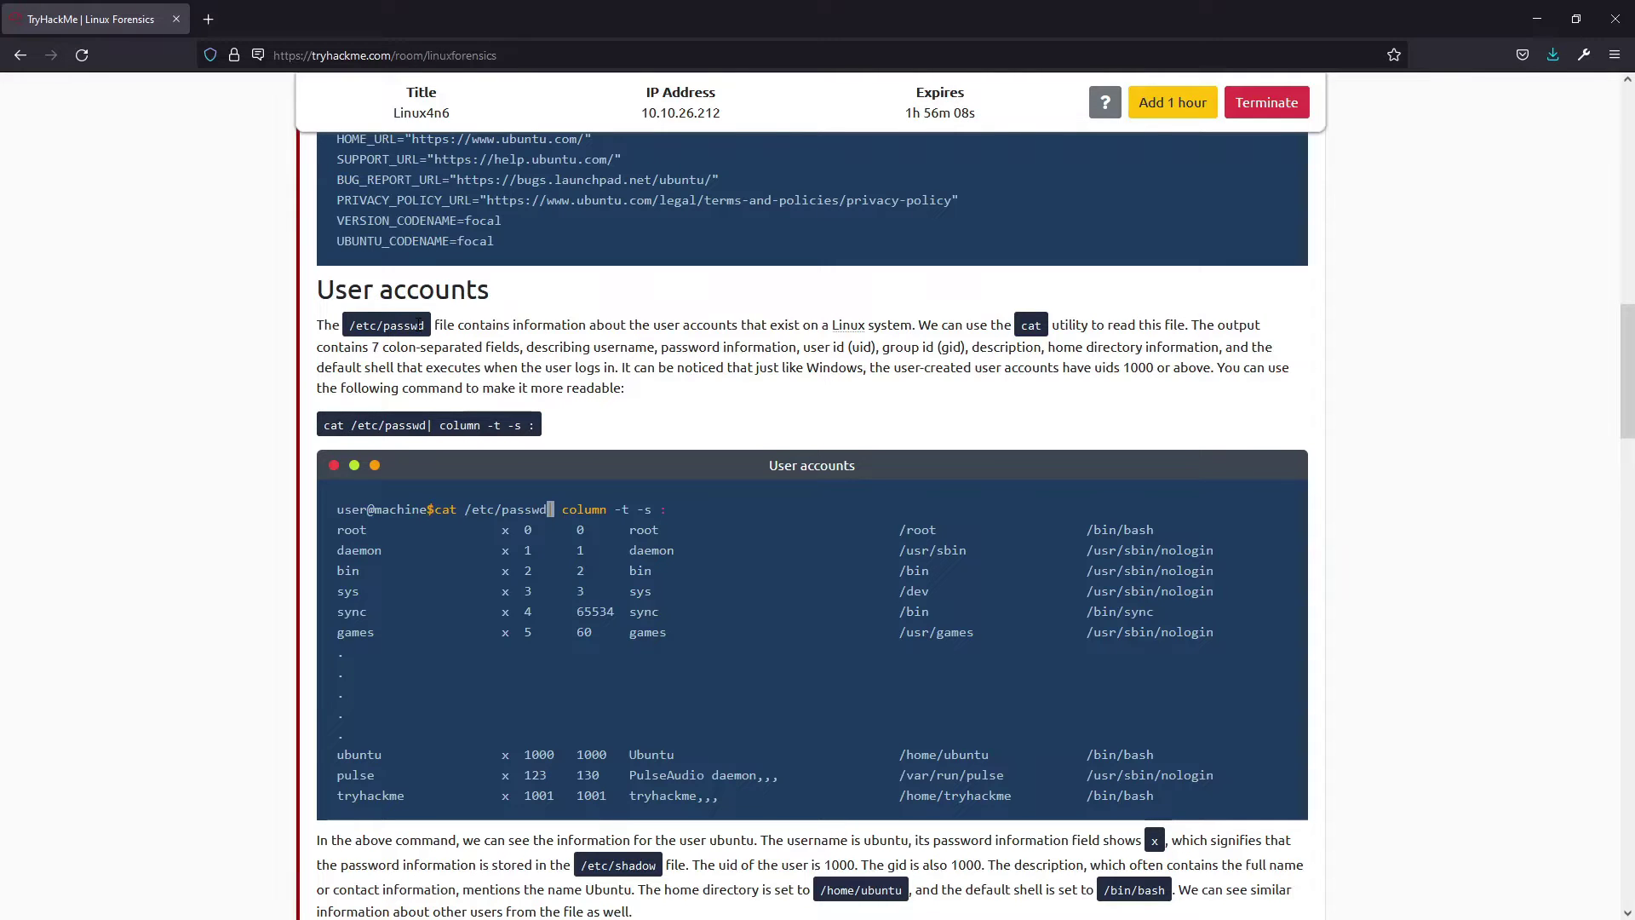
Step: Highlight the cat /etc/passwd command and its column -t -s options
scroll(420, 326, down, 1)
scroll(422, 354, down, 1)
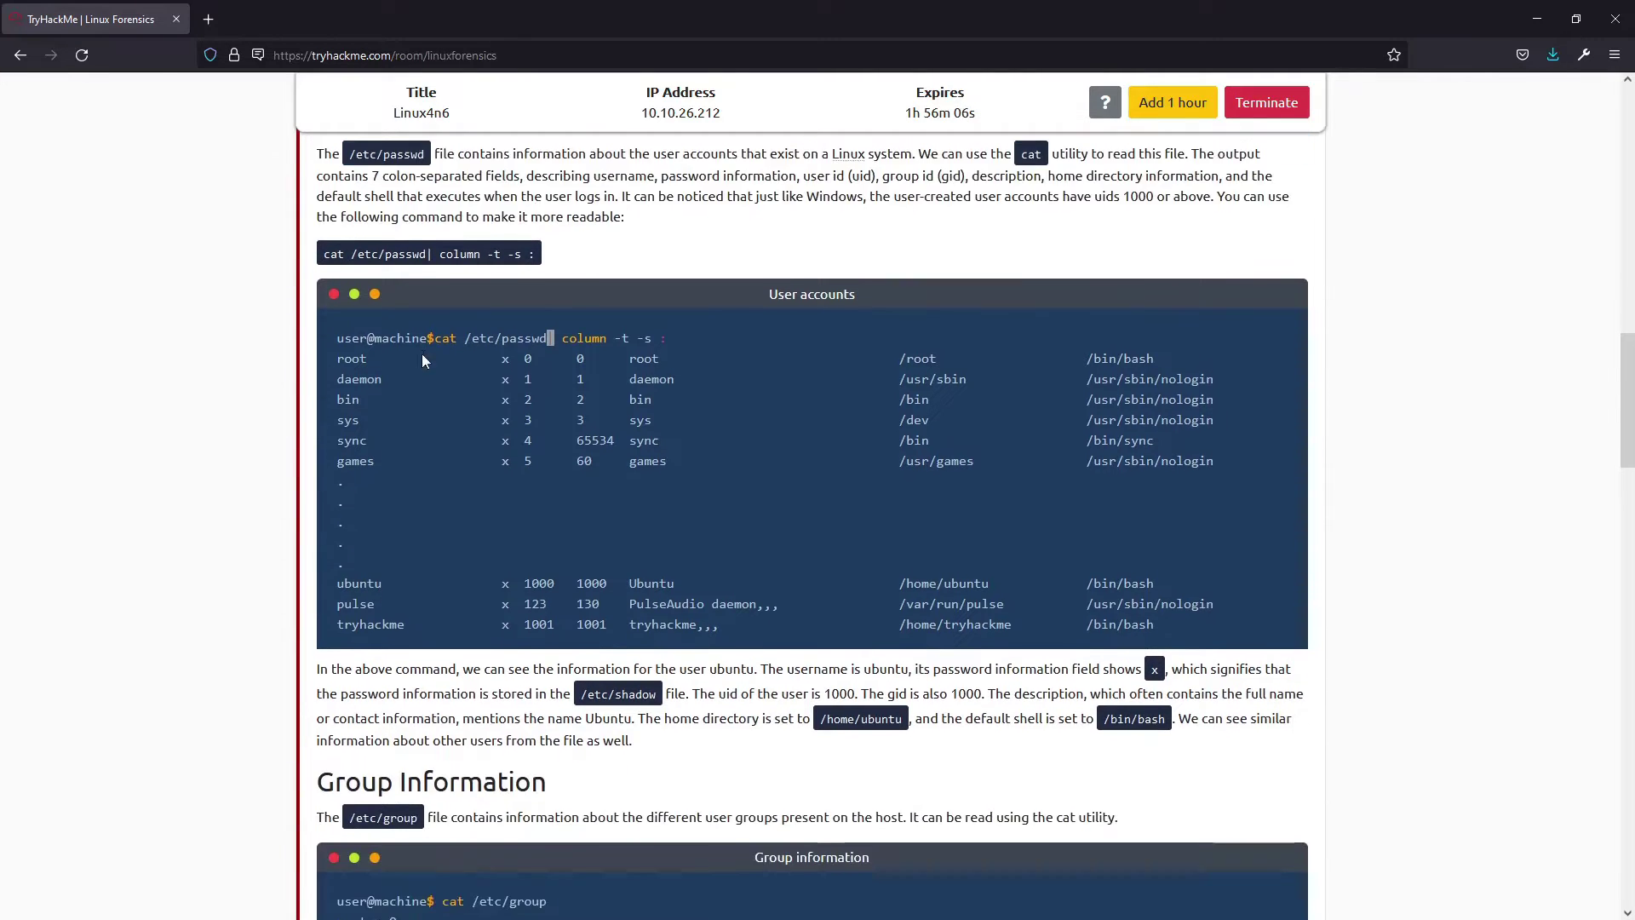
scroll(423, 355, down, 1)
scroll(423, 355, up, 1)
mouse_move(427, 336)
mouse_down()
mouse_move(551, 335)
mouse_move(472, 336)
mouse_up()
click(478, 328)
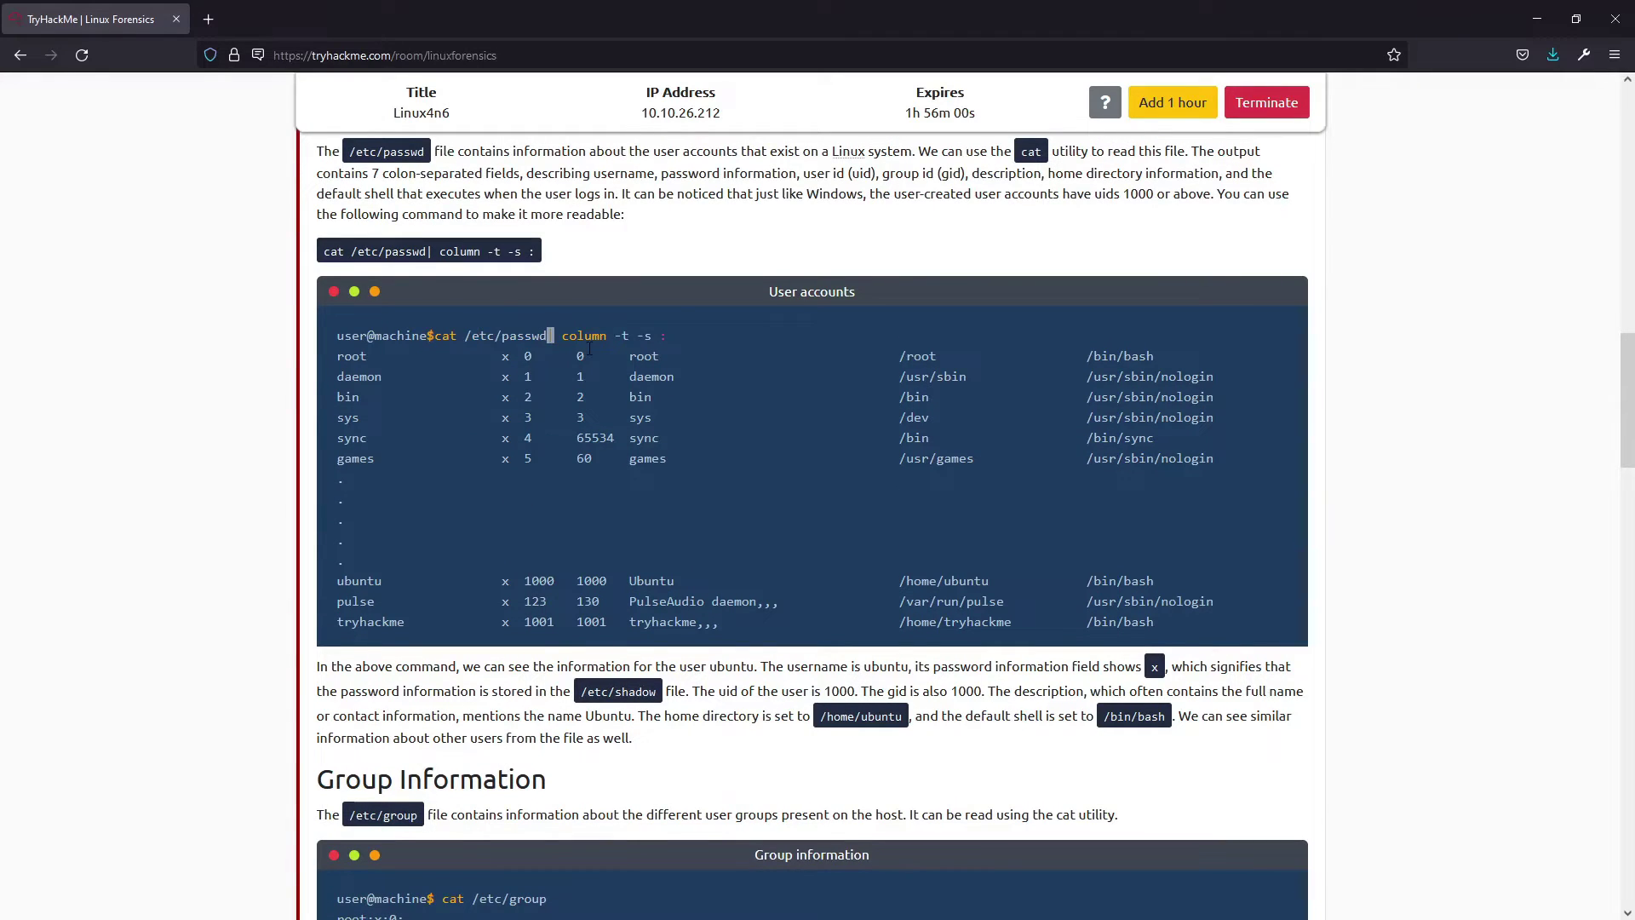
mouse_move(568, 335)
mouse_down()
mouse_move(659, 336)
mouse_move(565, 334)
mouse_up()
click(659, 336)
Step: Highlight the /etc/group path under Group Information, then scroll on to the Sudoers List
scroll(570, 369, down, 6)
right_click(569, 369)
click(575, 365)
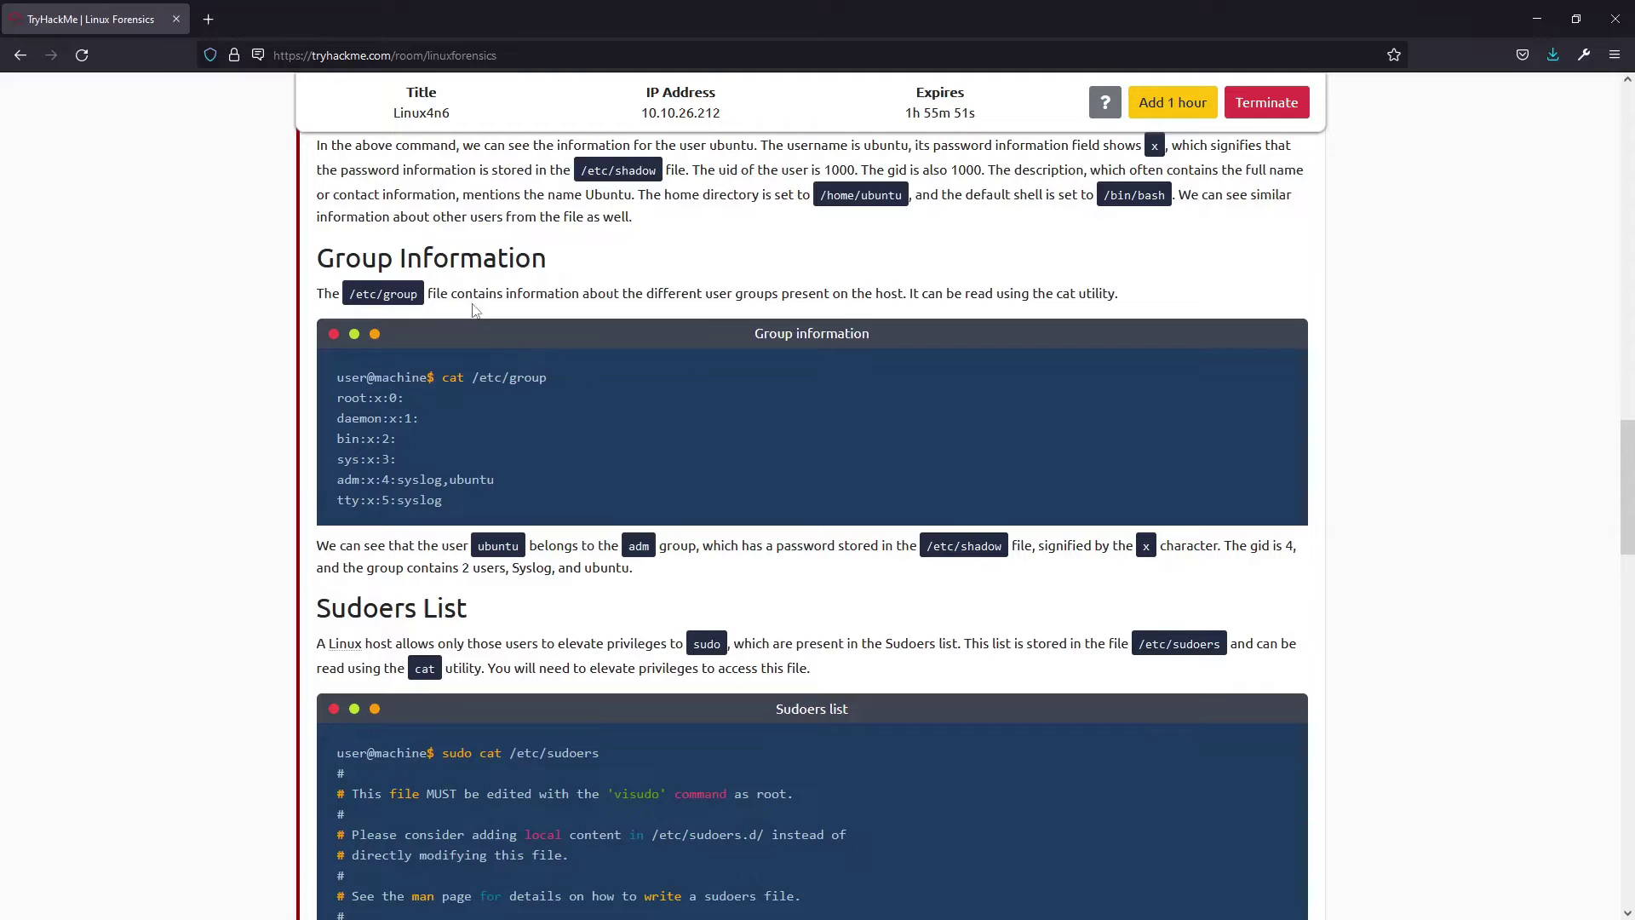
drag(547, 377, 473, 377)
click(582, 406)
scroll(620, 448, down, 5)
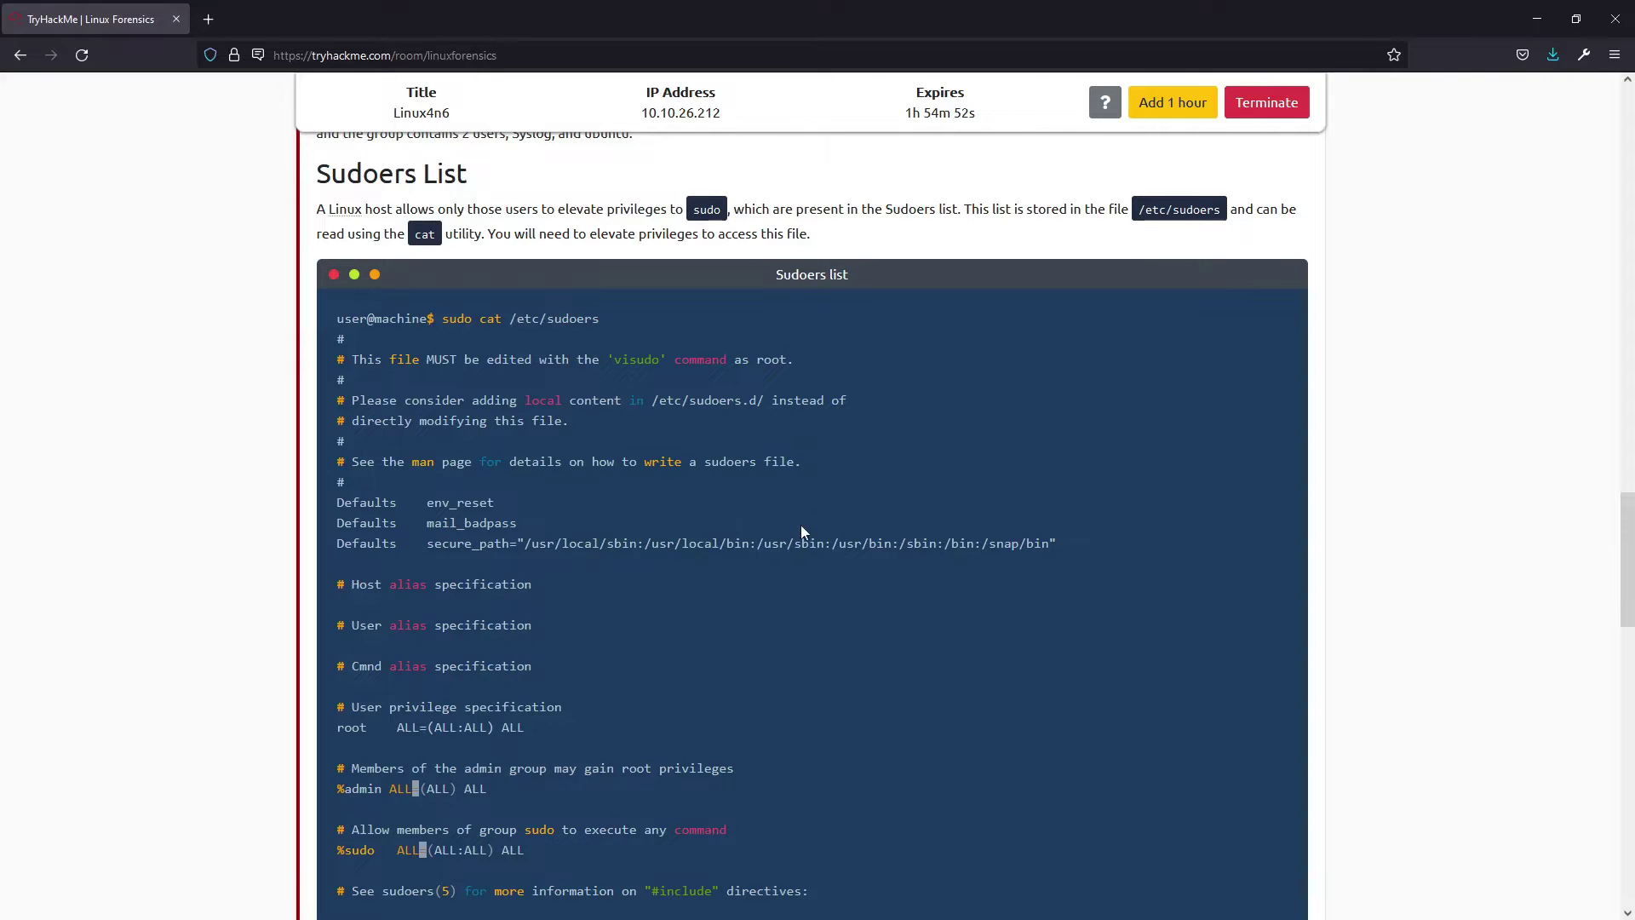
Step: Scroll to Login information and highlight the wtmp and btmp file names
scroll(673, 538, down, 2)
scroll(672, 537, down, 2)
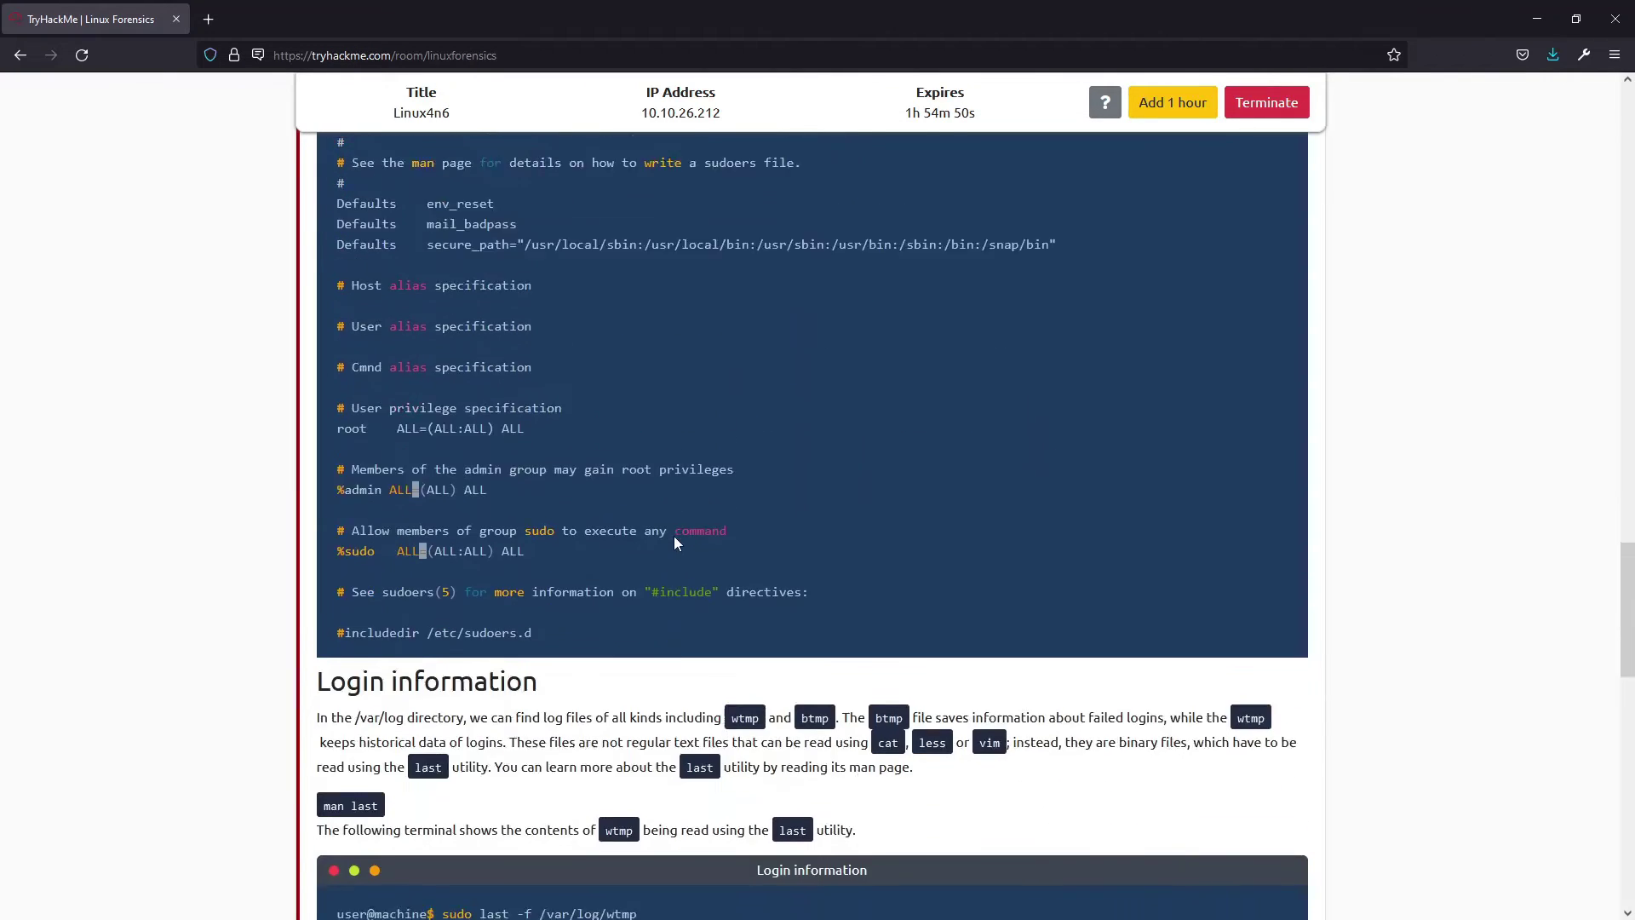
scroll(673, 537, down, 3)
scroll(673, 538, down, 1)
scroll(675, 536, down, 1)
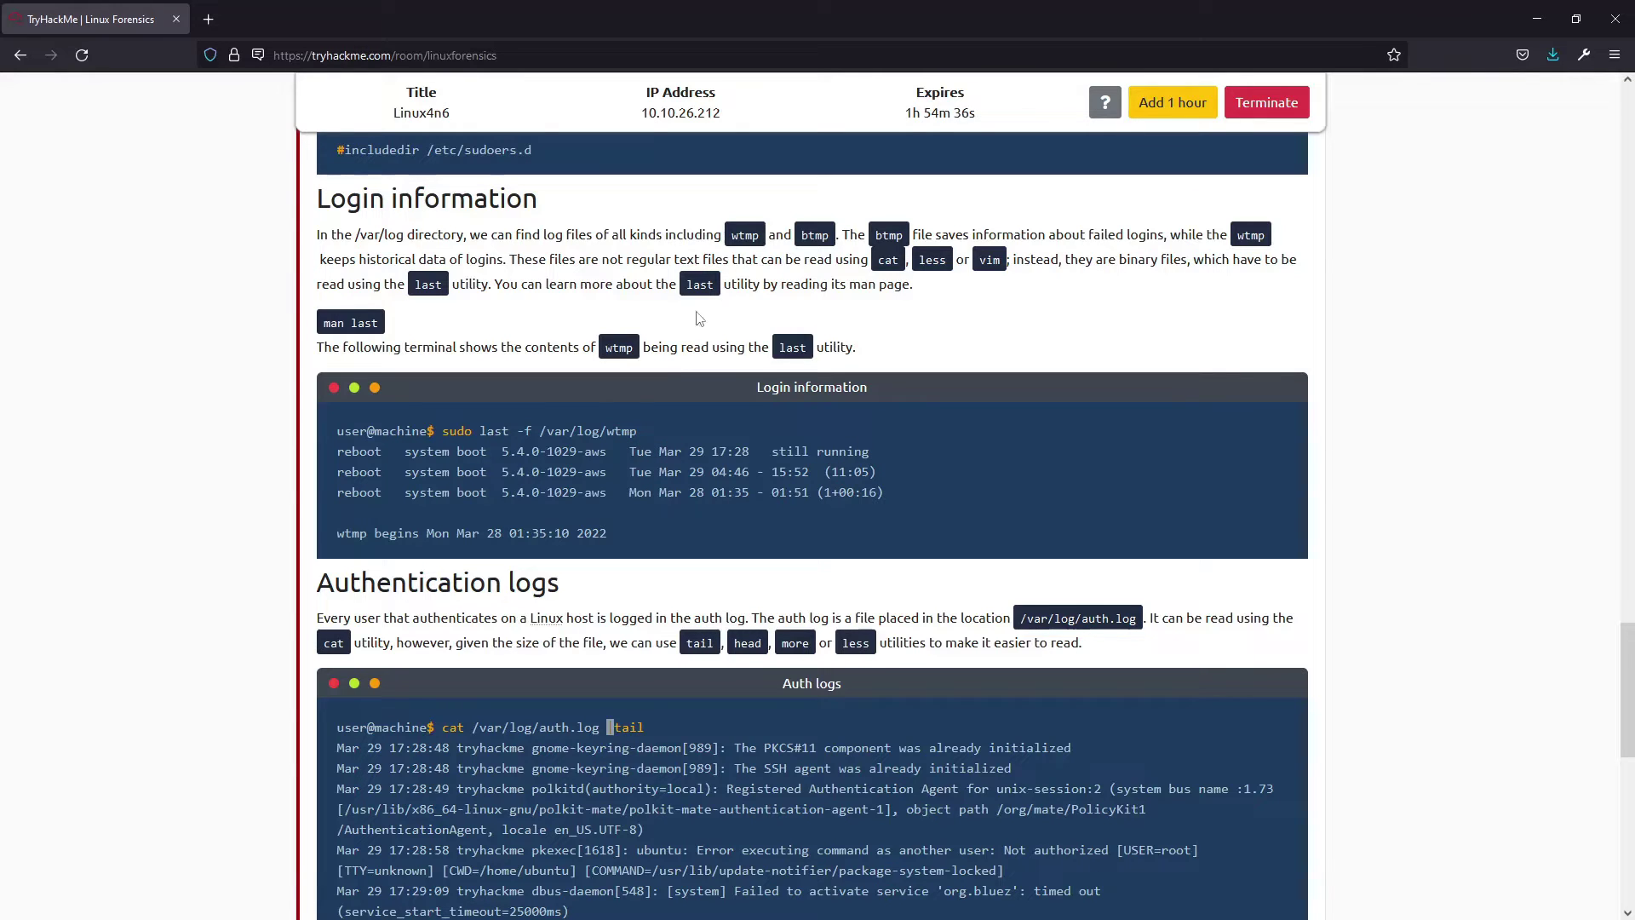
double_click(742, 230)
double_click(805, 238)
double_click(886, 235)
double_click(1251, 235)
Step: Highlight the /var/log/auth.log path and scroll down to Task 3's questions
scroll(1154, 273, down, 3)
scroll(1146, 317, down, 1)
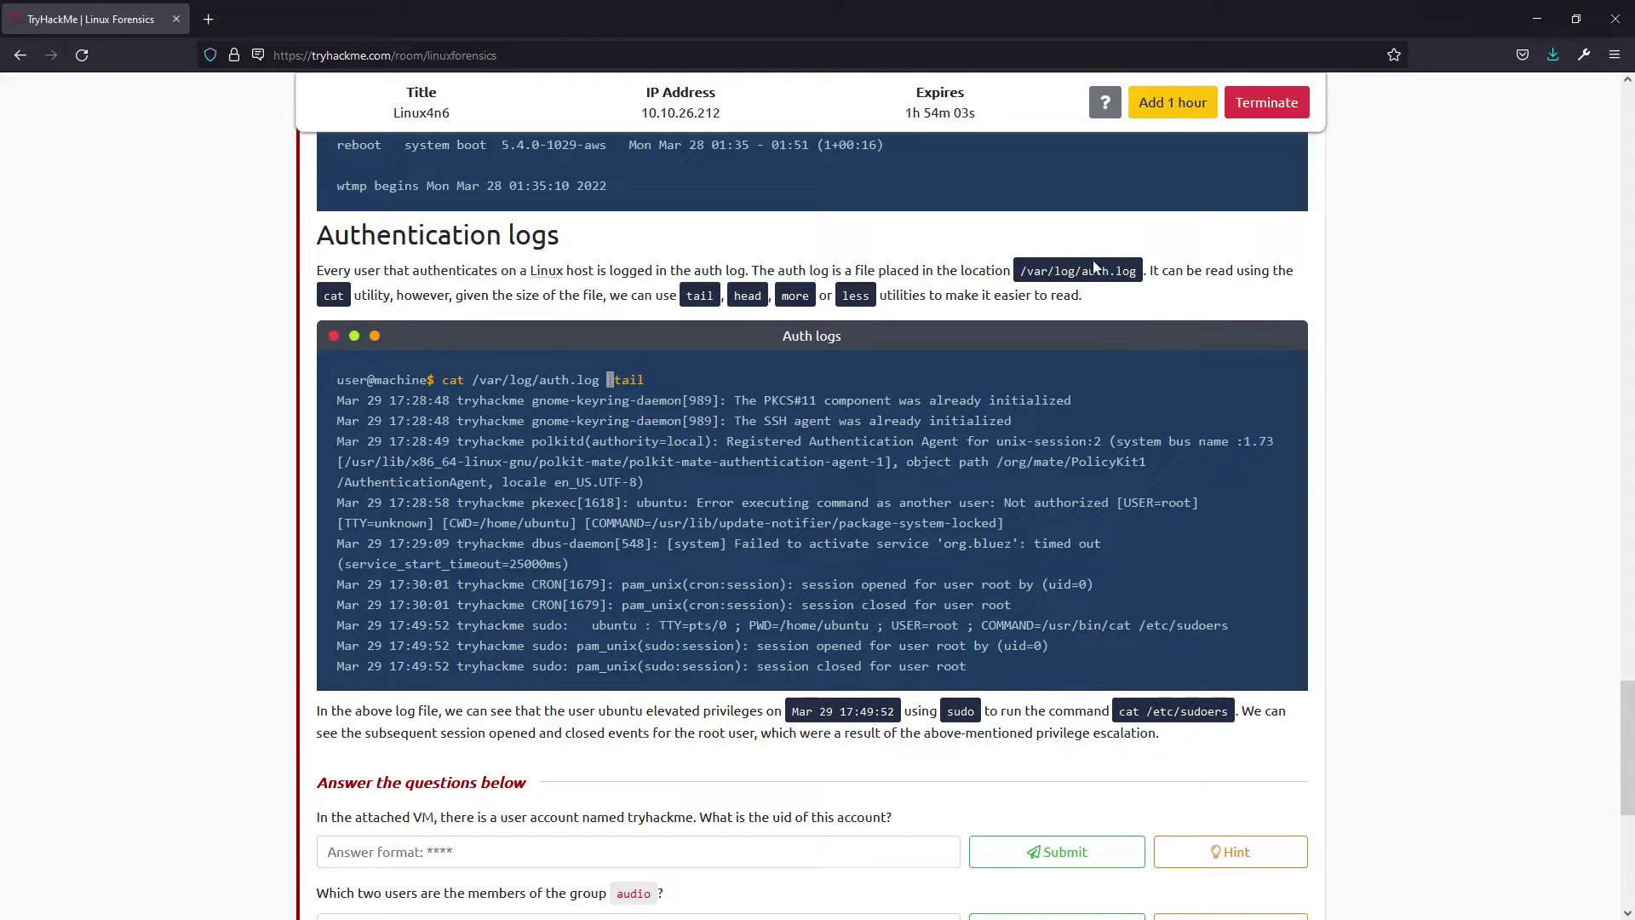
mouse_move(1029, 271)
mouse_down()
mouse_move(1049, 257)
mouse_move(1141, 271)
mouse_up()
click(1036, 454)
scroll(1042, 436, down, 4)
scroll(1044, 443, down, 1)
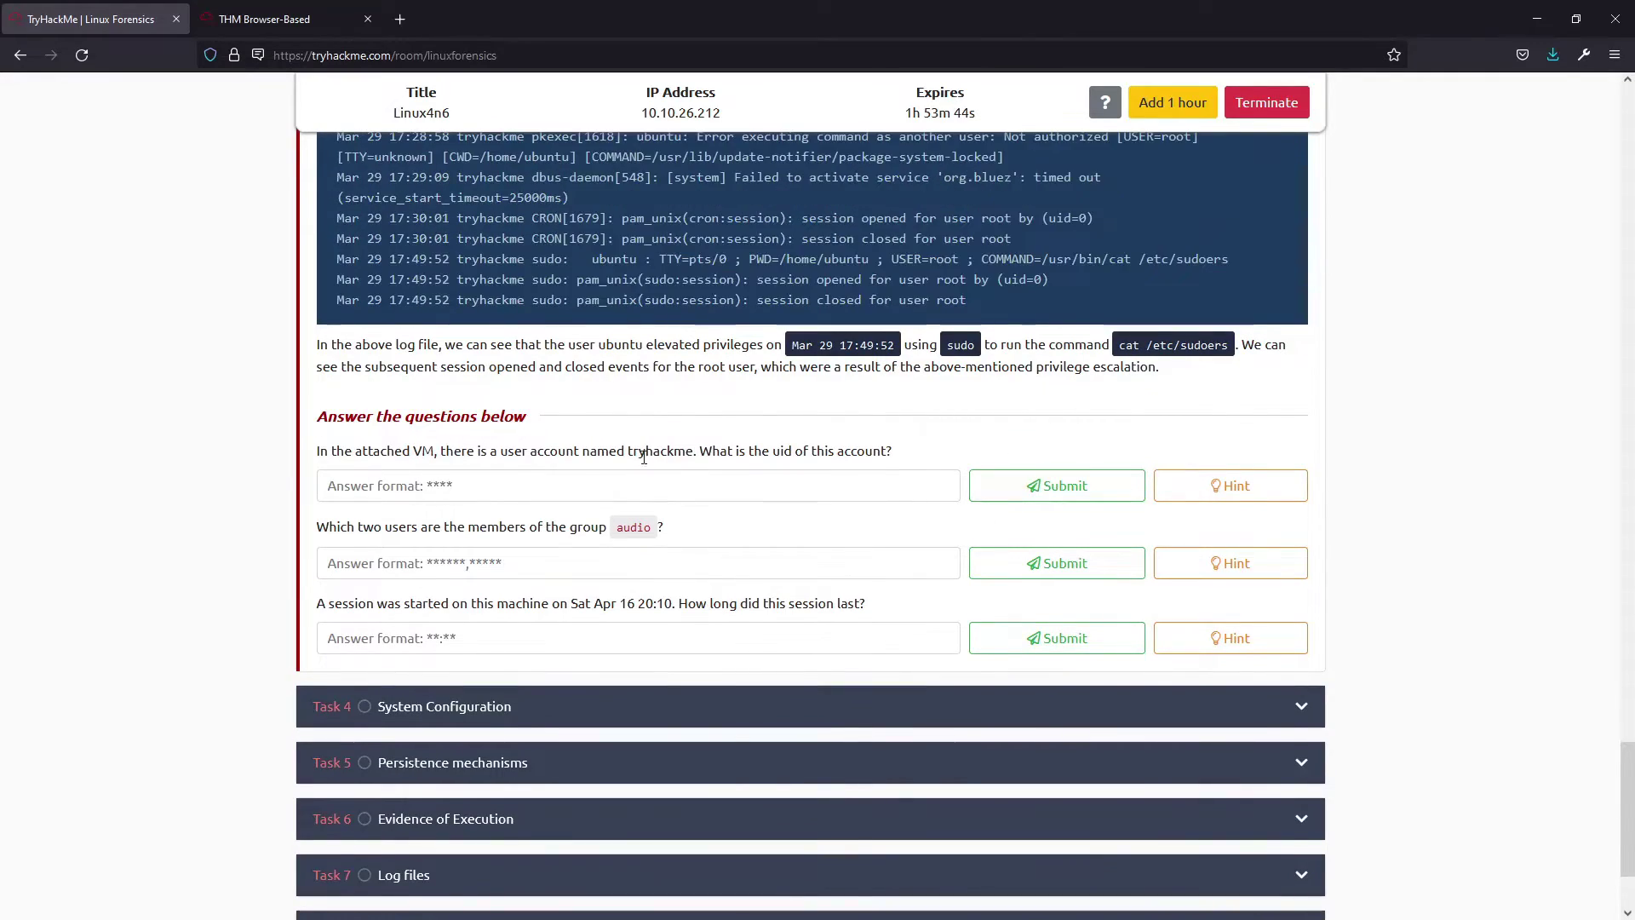
Step: Highlight 'tryhackme' and 'uid' in the first Task 3 question
triple_click(528, 453)
click(528, 452)
double_click(658, 451)
double_click(782, 451)
Step: Run cat /etc/passwd | grep tryhackme in a VM terminal, then return to the uid answer field
click(253, 10)
double_click(74, 247)
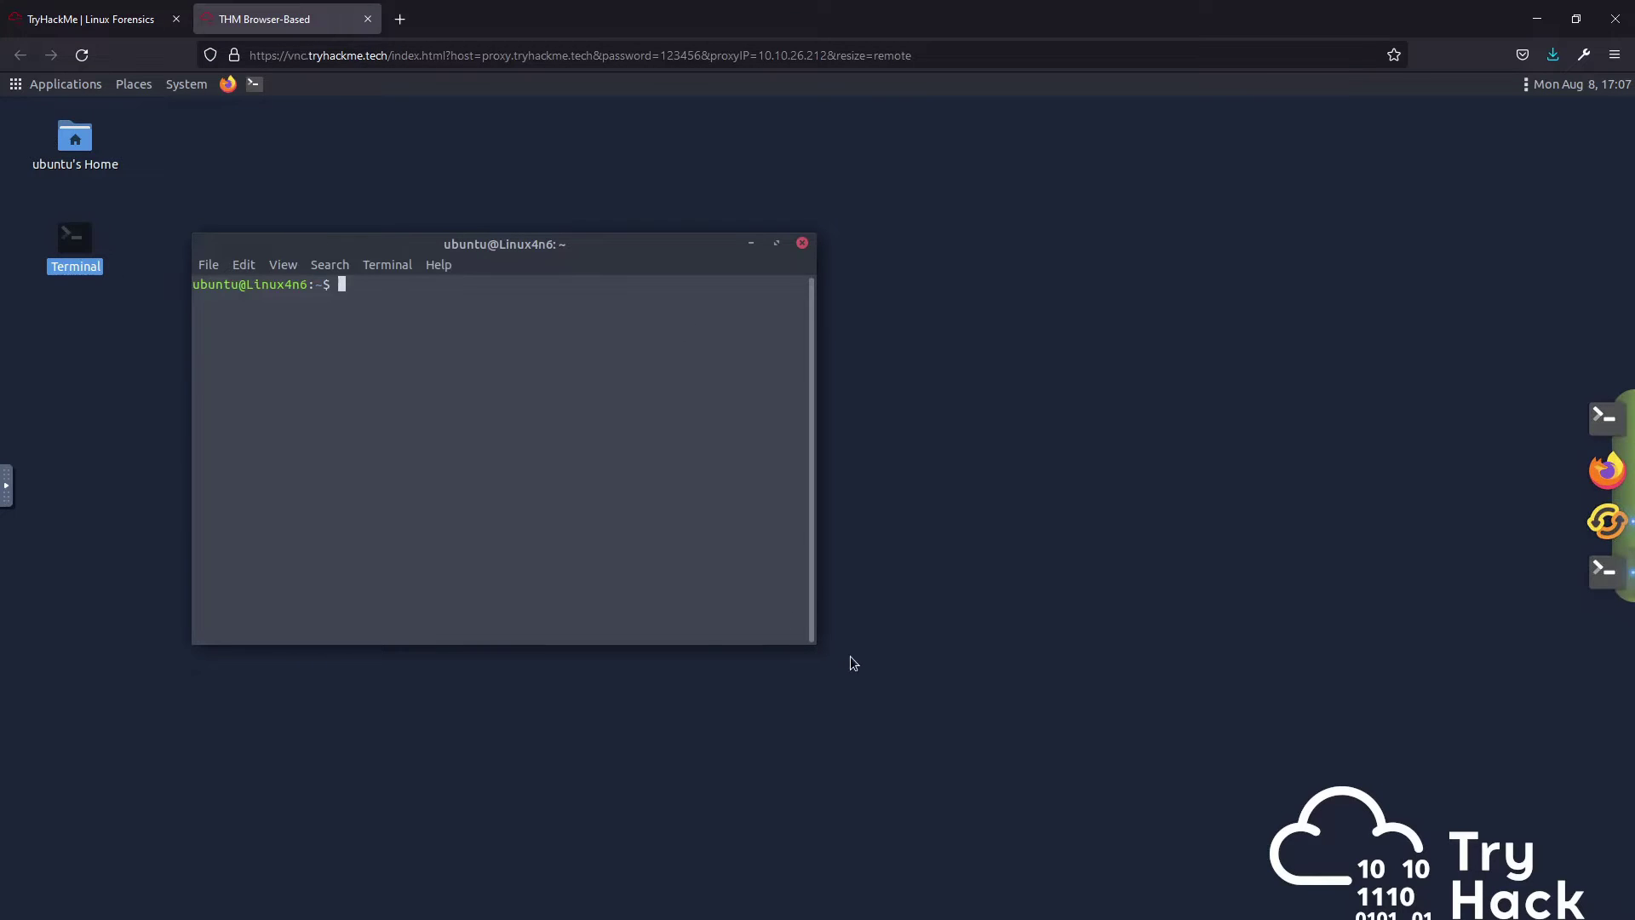
drag(811, 647, 1081, 688)
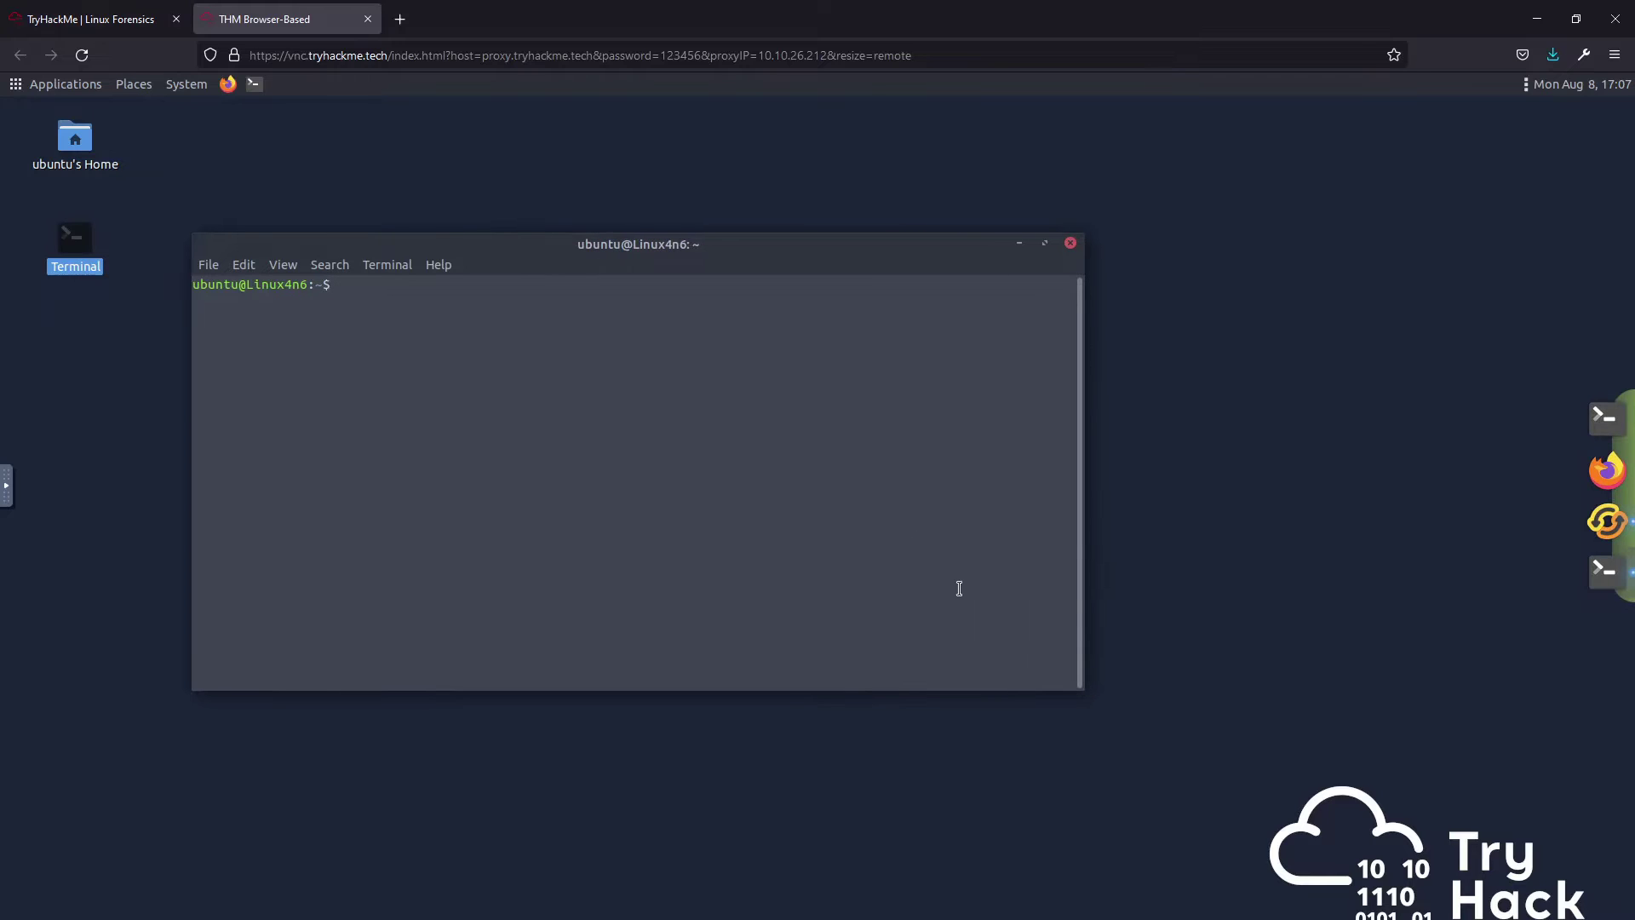
text(cat /etc/passwd | grep )
text(tryhackme)
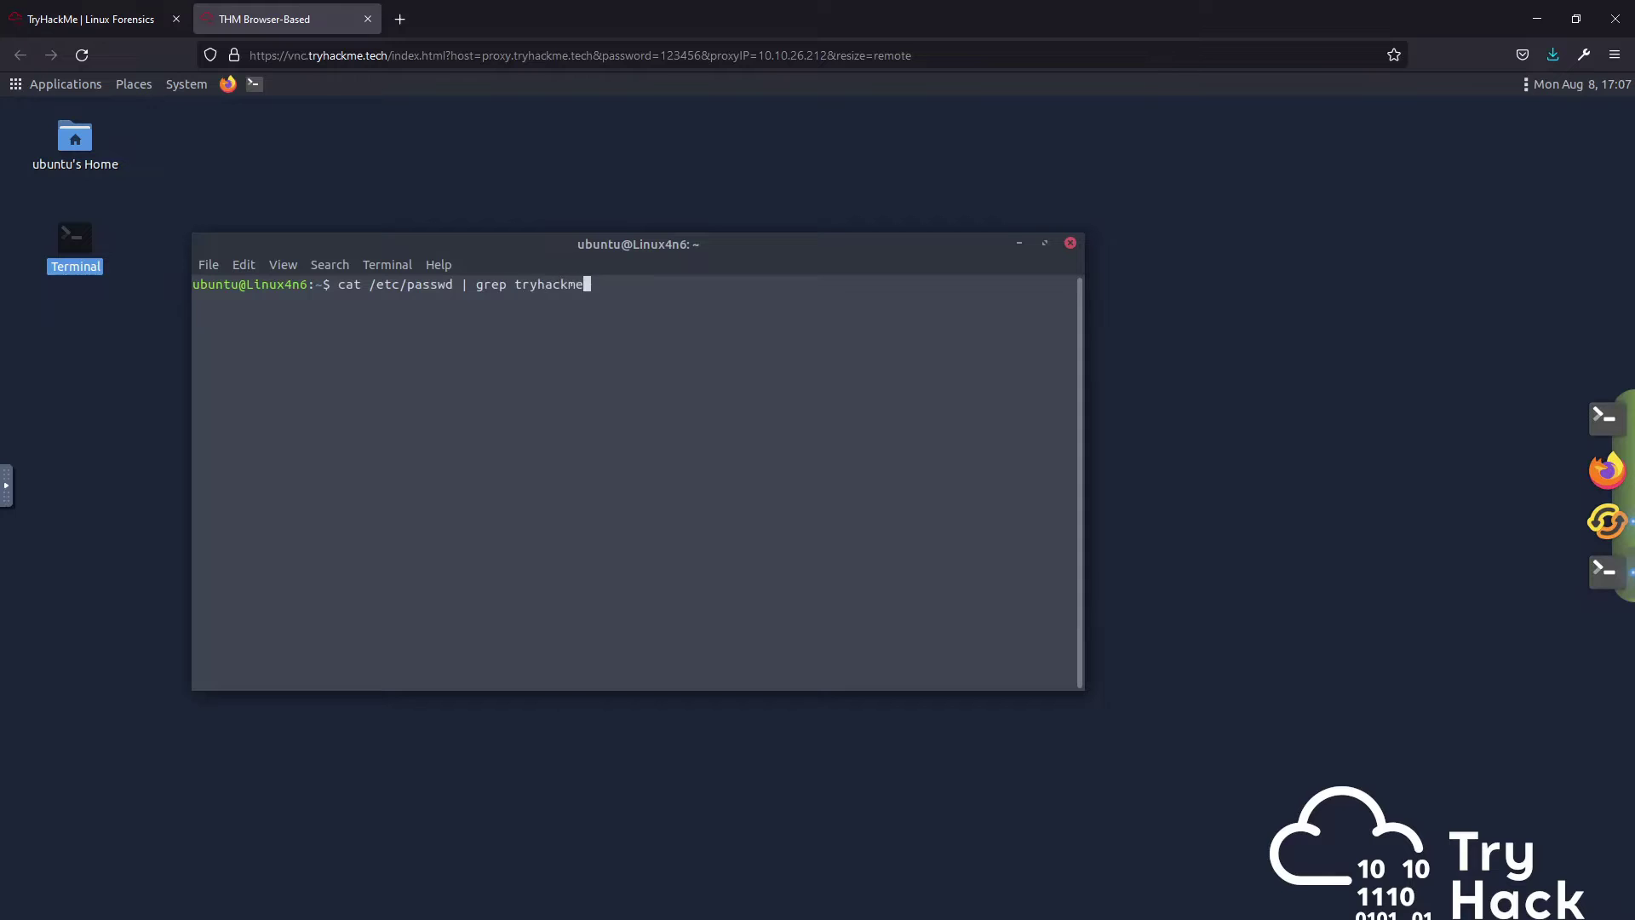
key(Return)
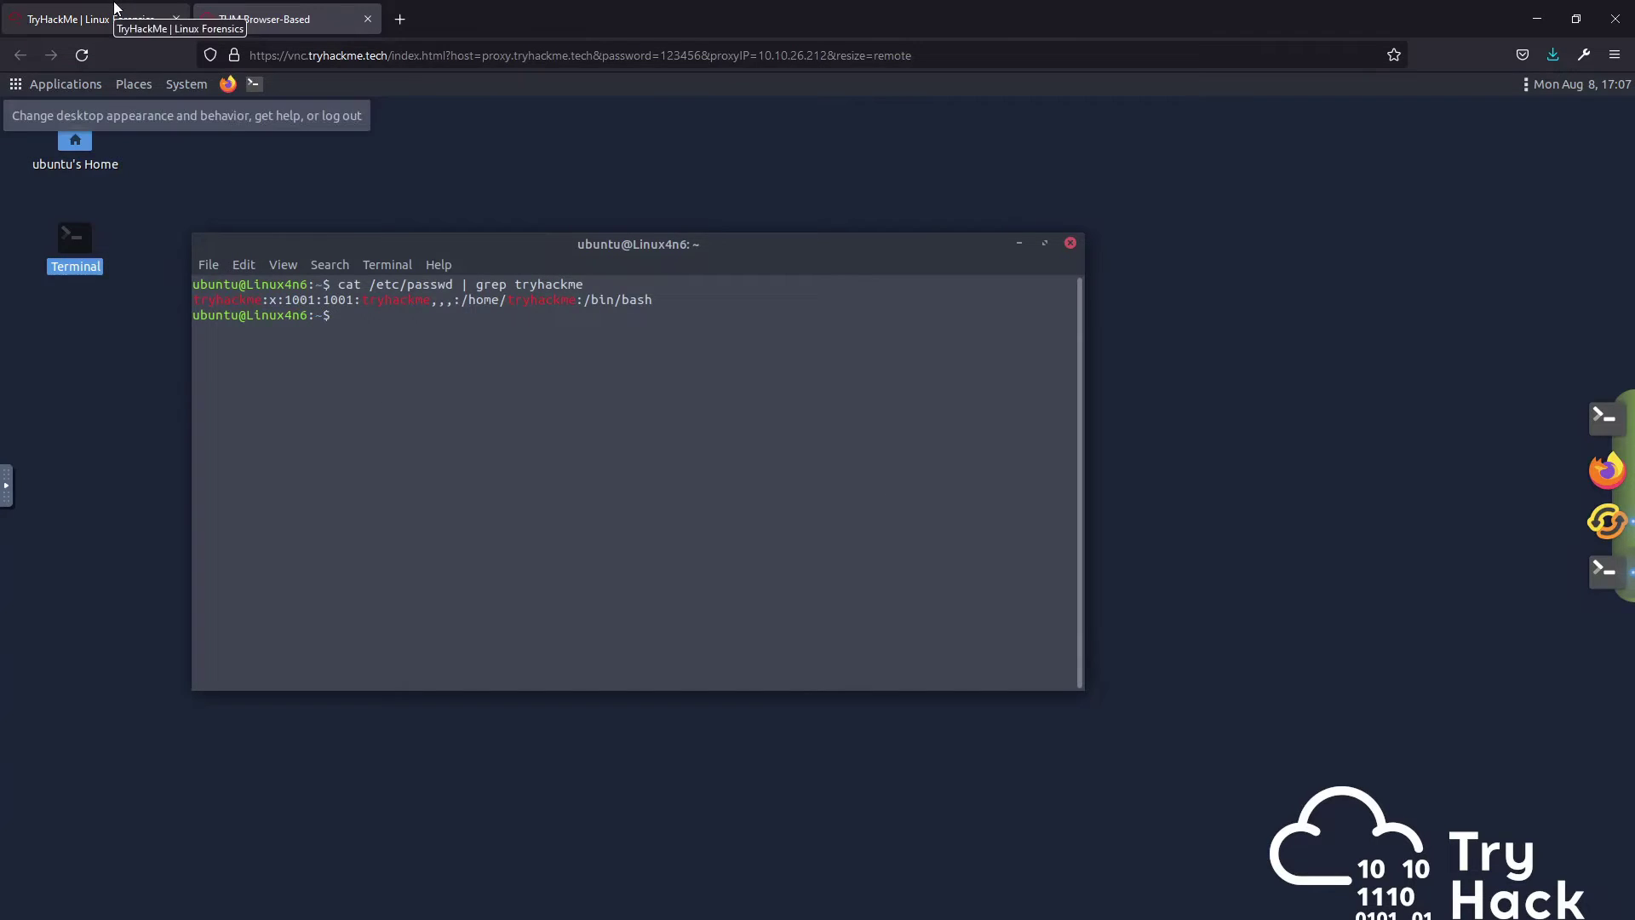
click(116, 8)
click(465, 493)
Step: Submit 1001 as the tryhackme uid and select the audio group question
text(100)
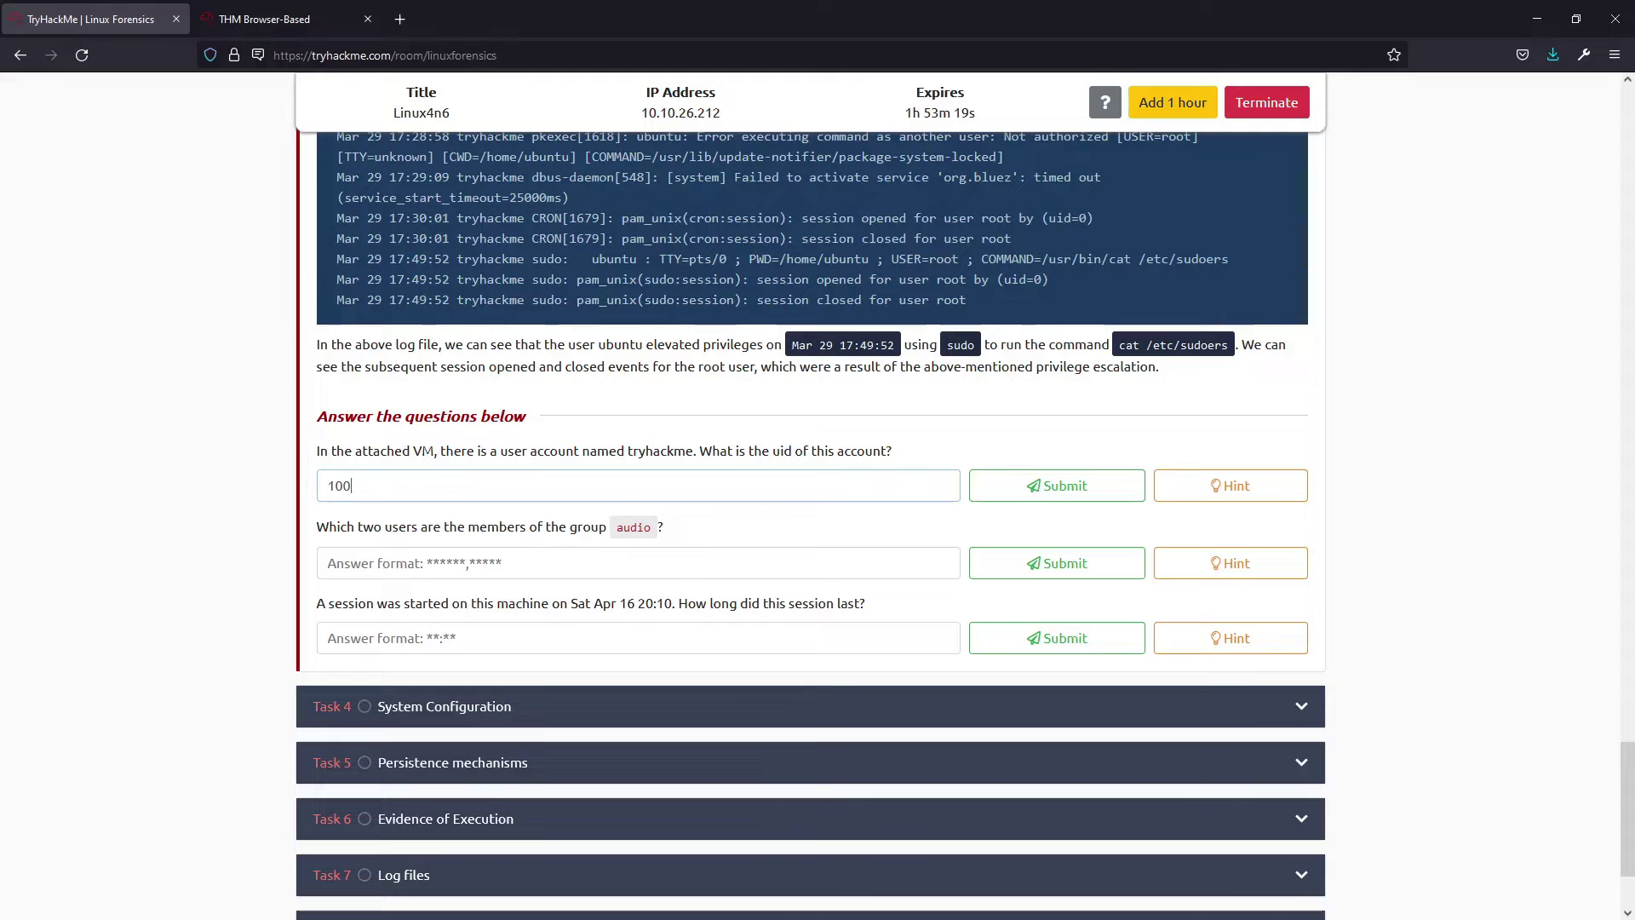
text(1)
key(Return)
scroll(437, 440, down, 1)
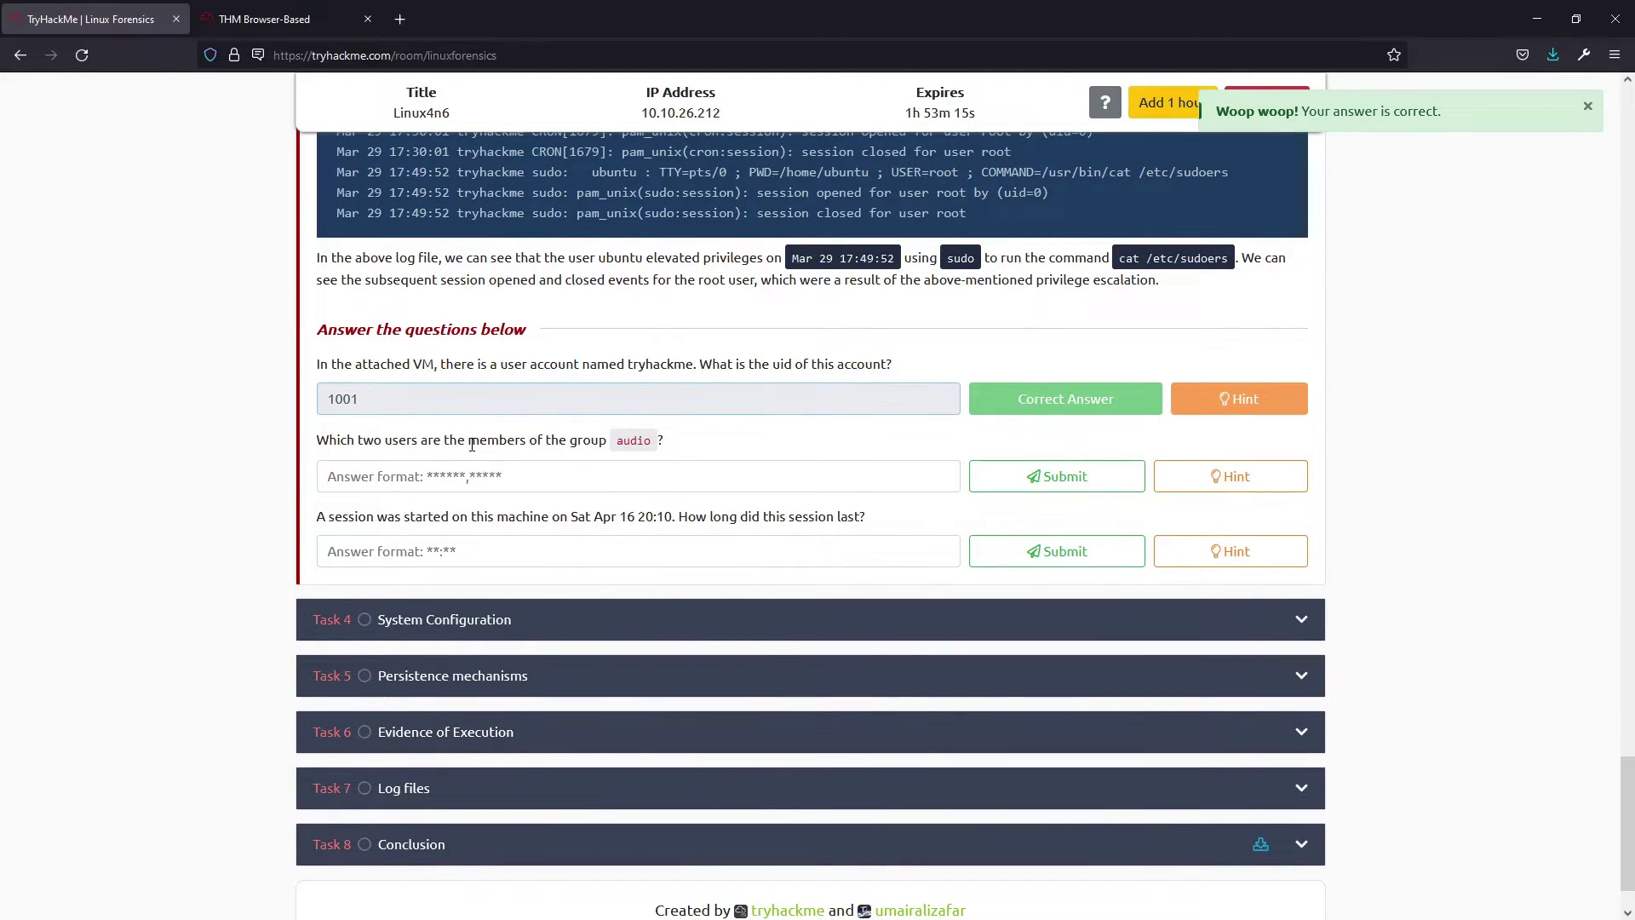
triple_click(633, 444)
click(309, 11)
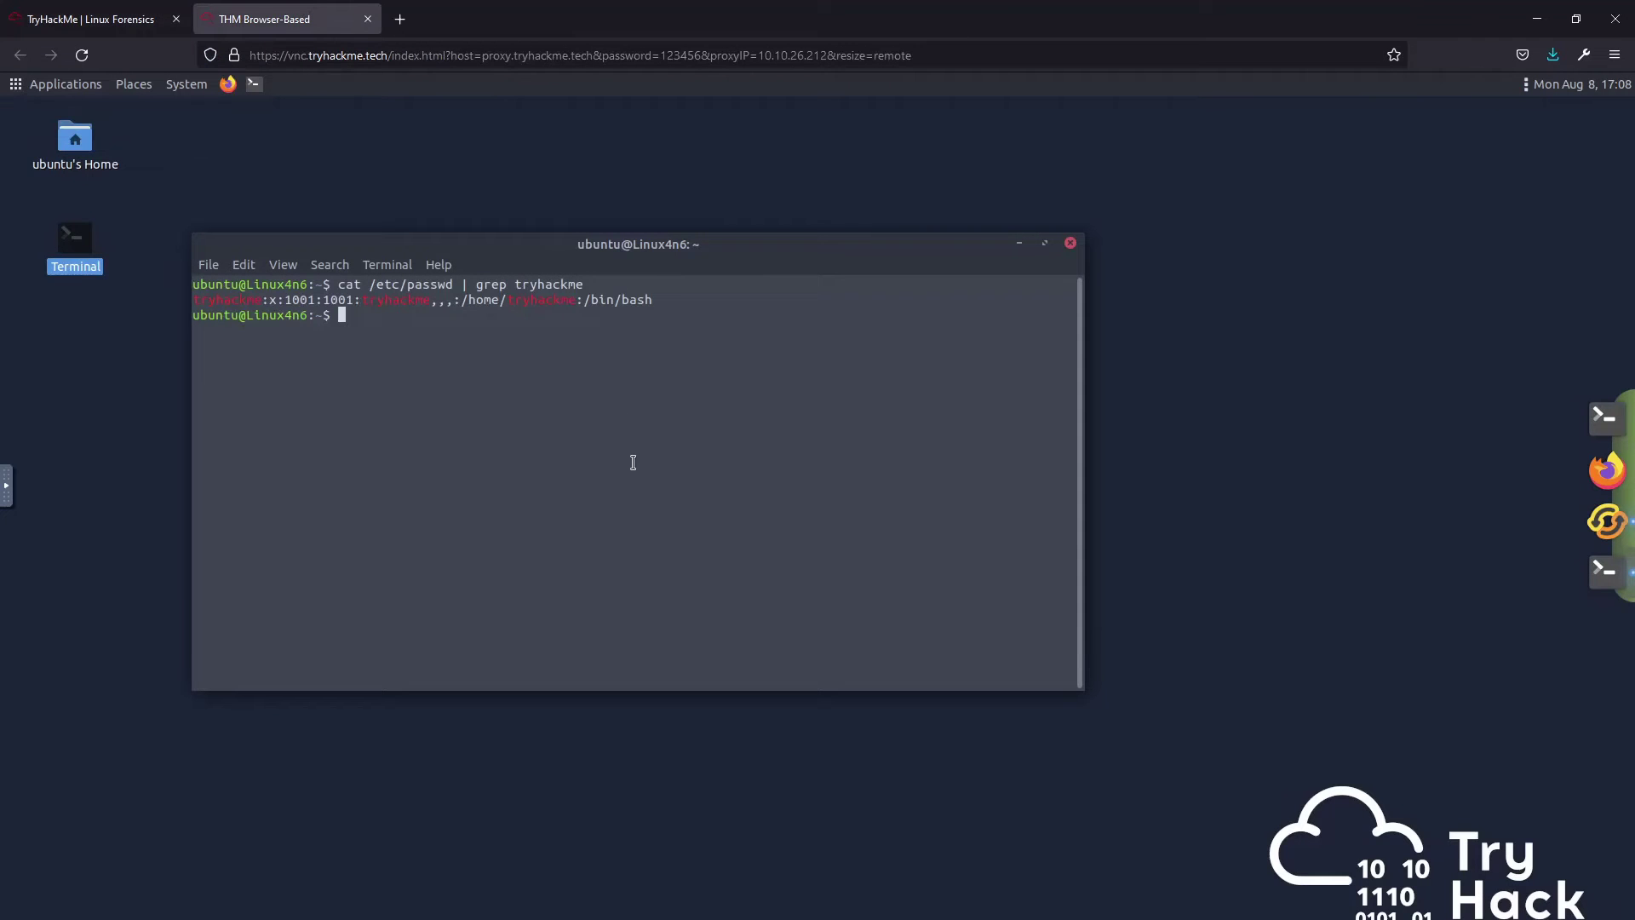
Step: Run cat /etc/group | grep audio and select the member list ubuntu,pulse
text(cat /etc/)
text(group)
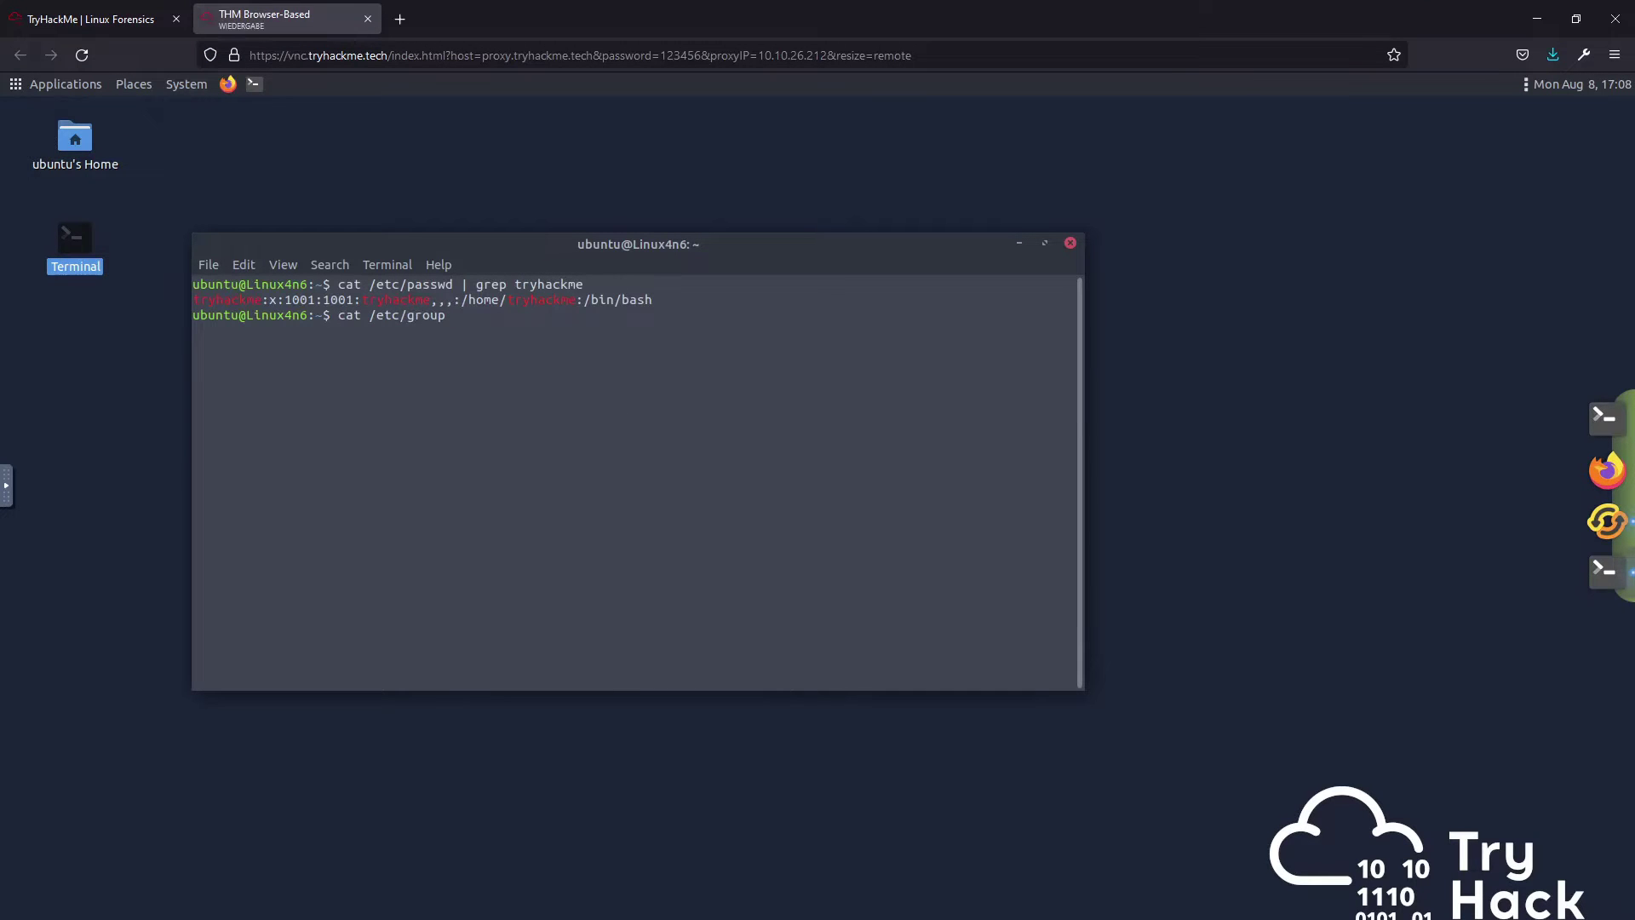
text( | grep audio)
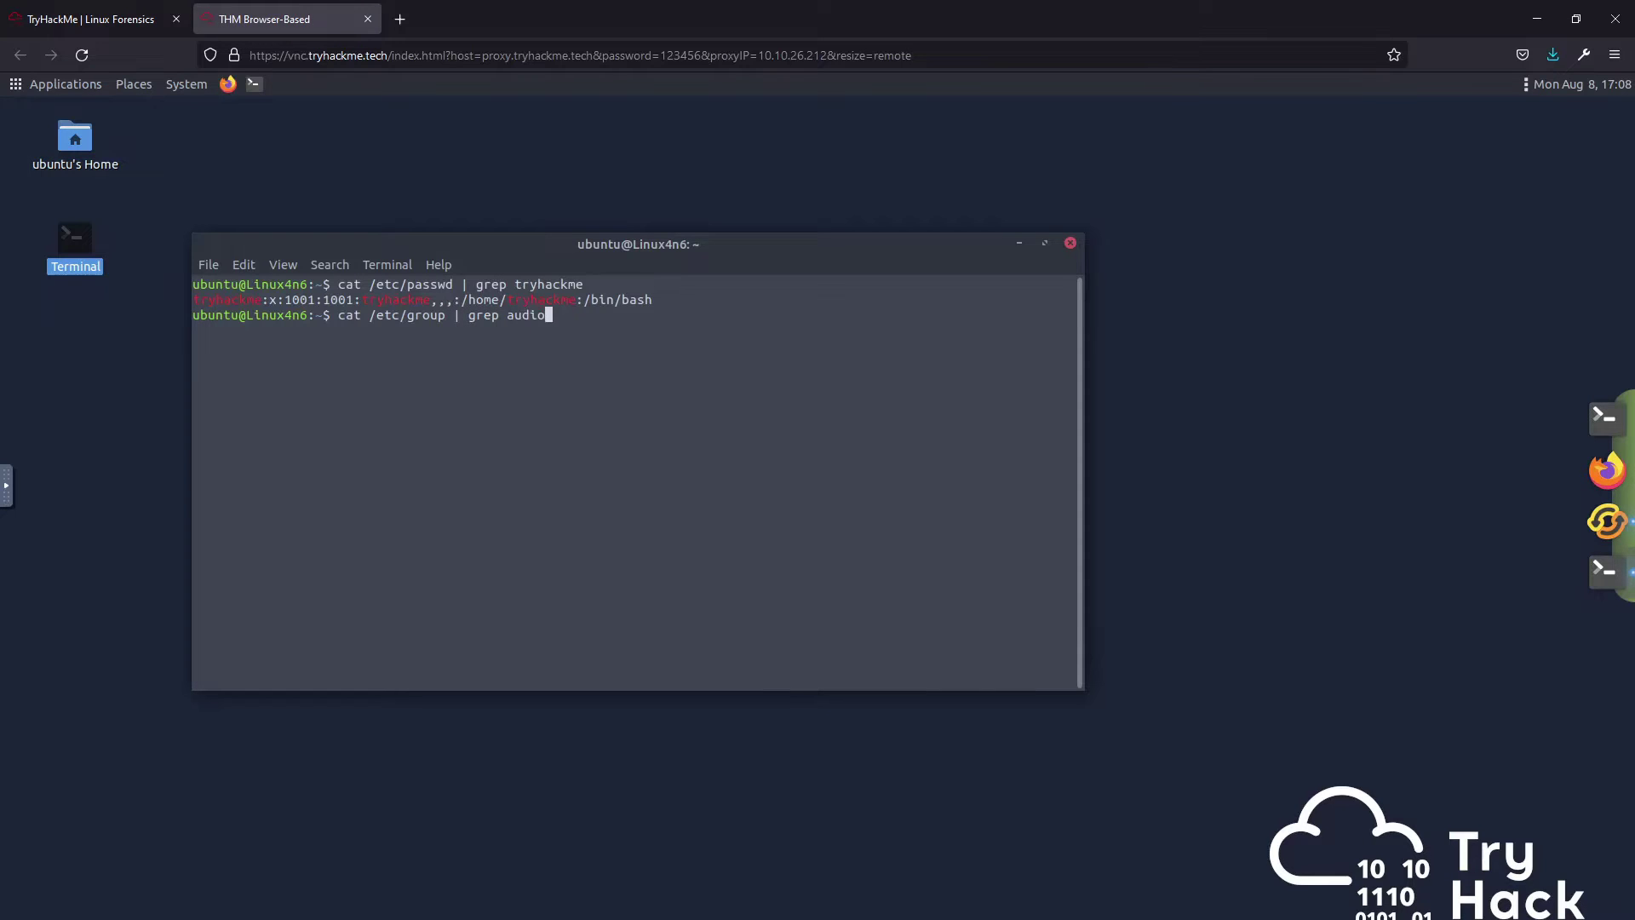
key(Return)
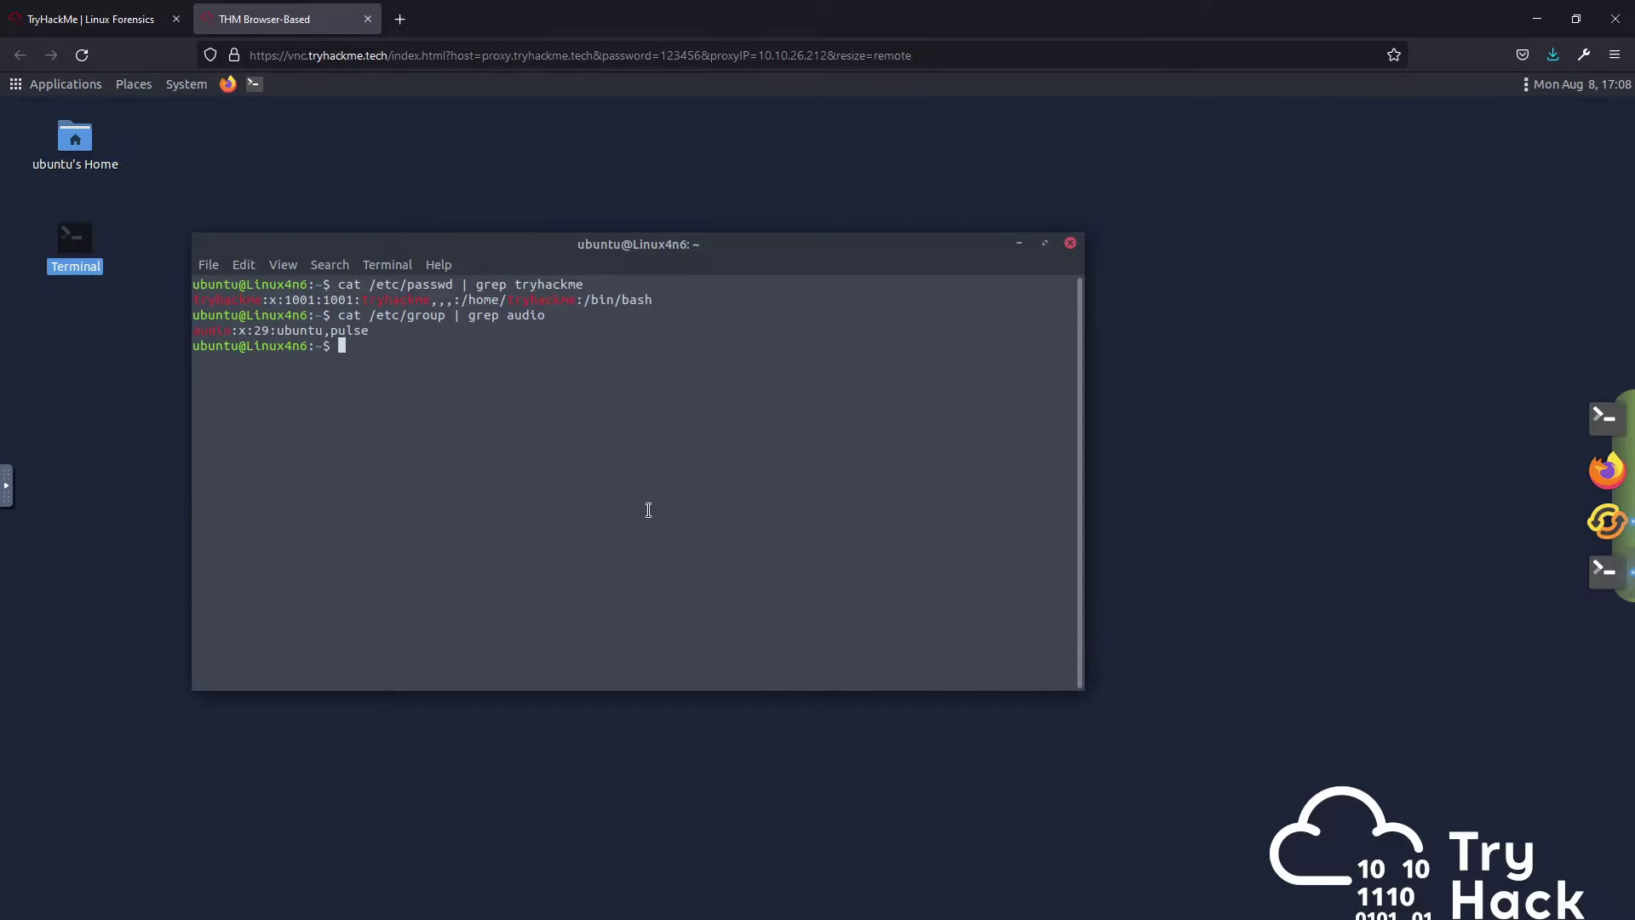
drag(279, 332, 369, 332)
click(91, 19)
Step: Paste ubuntu,pulse into the audio-group answer field and submit it
click(511, 476)
text(ubuntu,pulse)
click(1056, 476)
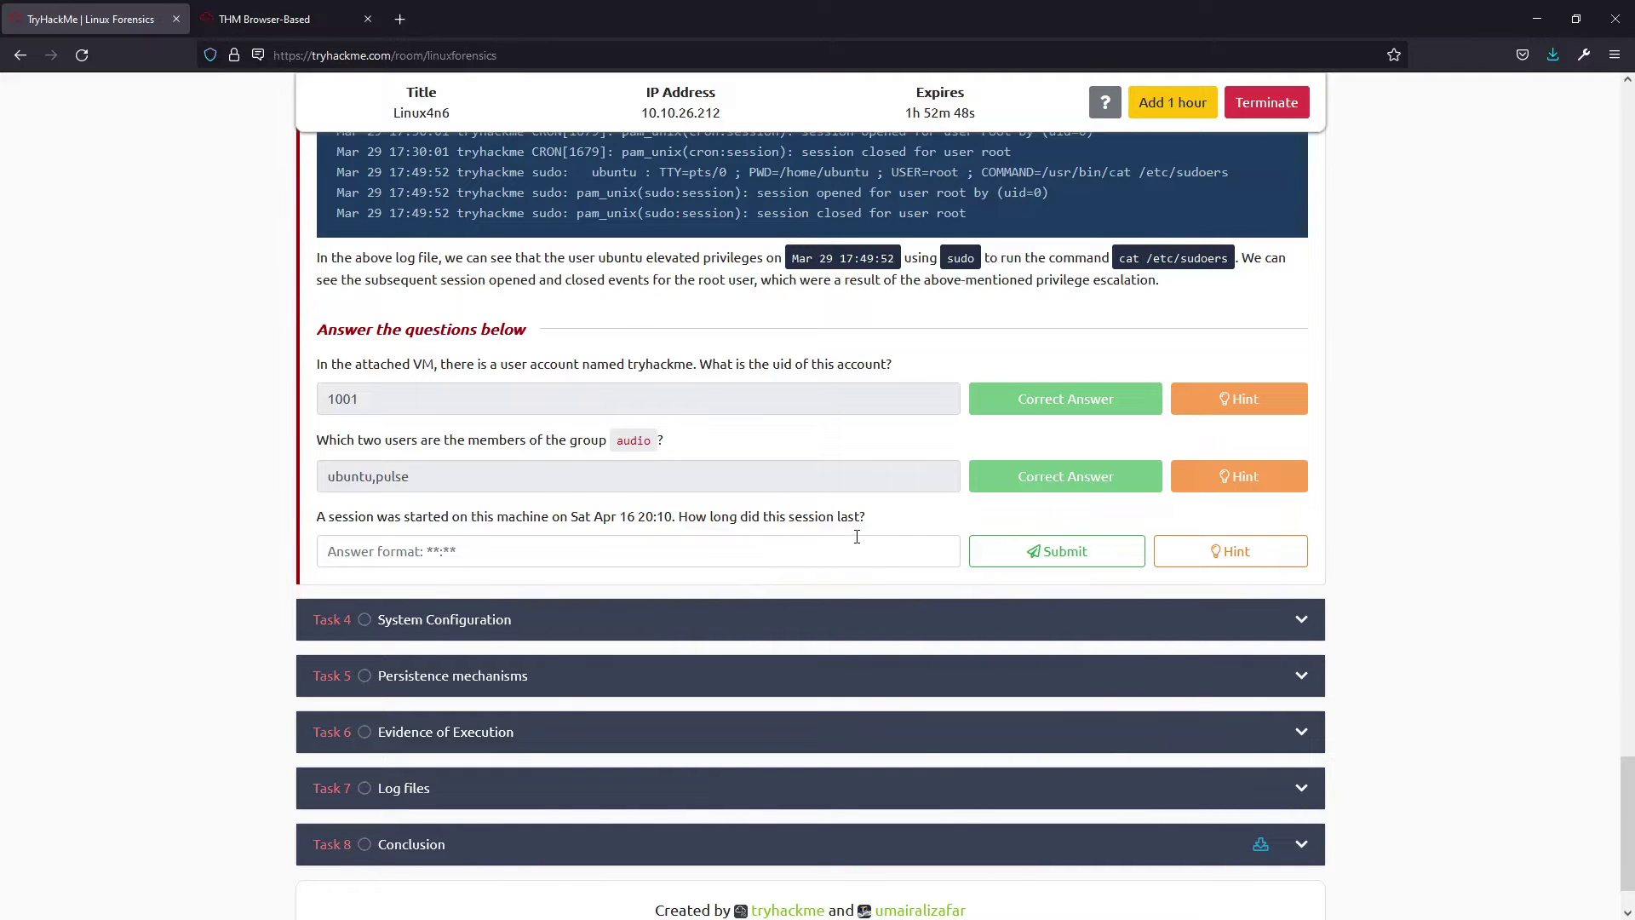
click(331, 23)
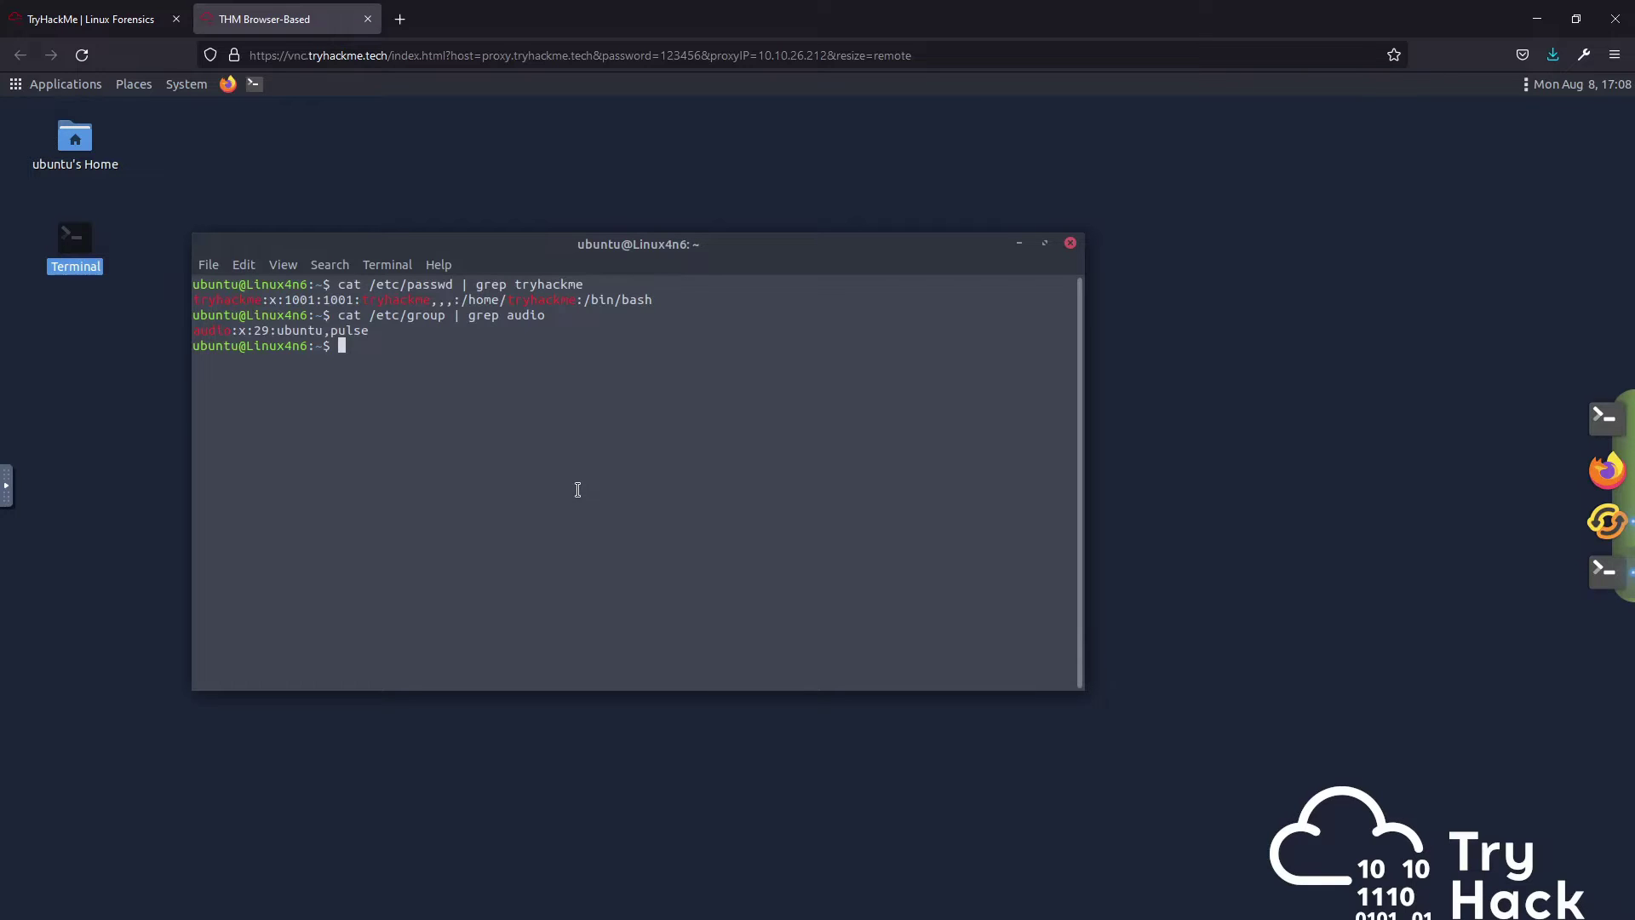
Step: Run sudo last -f /var/log/wtmp and mark the Sat Apr 16 20:10 session lasting 01:32
text(su)
text(do last -f)
key(BackSpace)
key(BackSpace)
key(BackSpace)
key(BackSpace)
key(BackSpace)
text(st)
text( -f )
text(/var/log/wtmp)
key(Return)
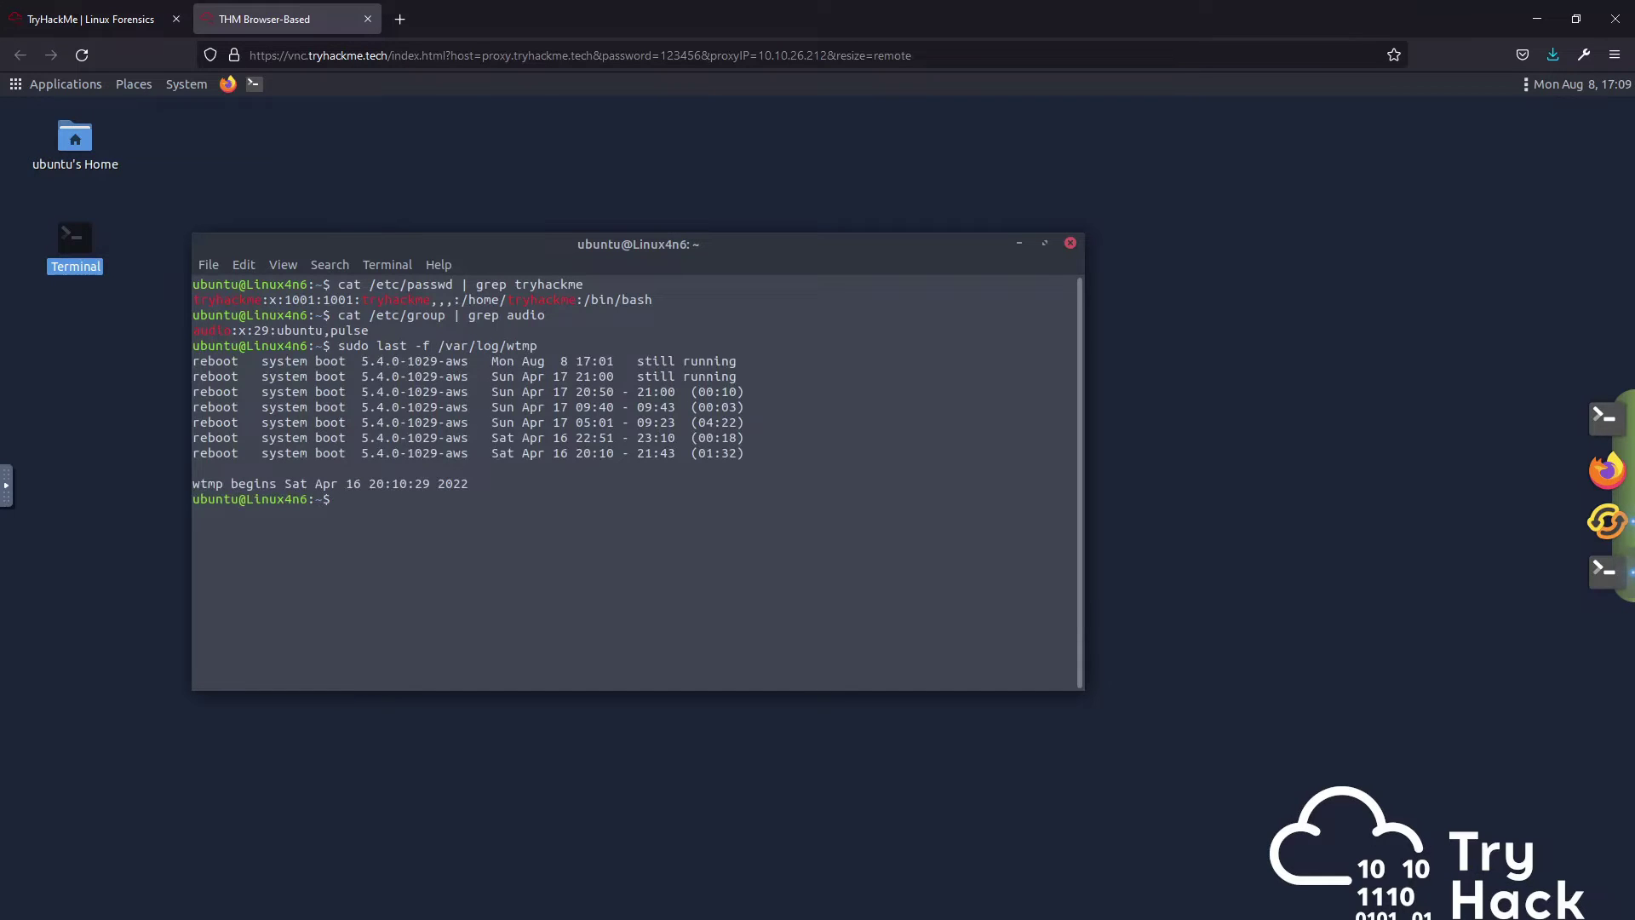
double_click(555, 453)
drag(596, 454, 634, 454)
click(696, 451)
Step: Copy the session duration 01:32 and submit it as the session-length answer
double_click(720, 453)
key(ctrl+c)
click(39, 11)
click(766, 551)
key(ctrl+v)
click(994, 558)
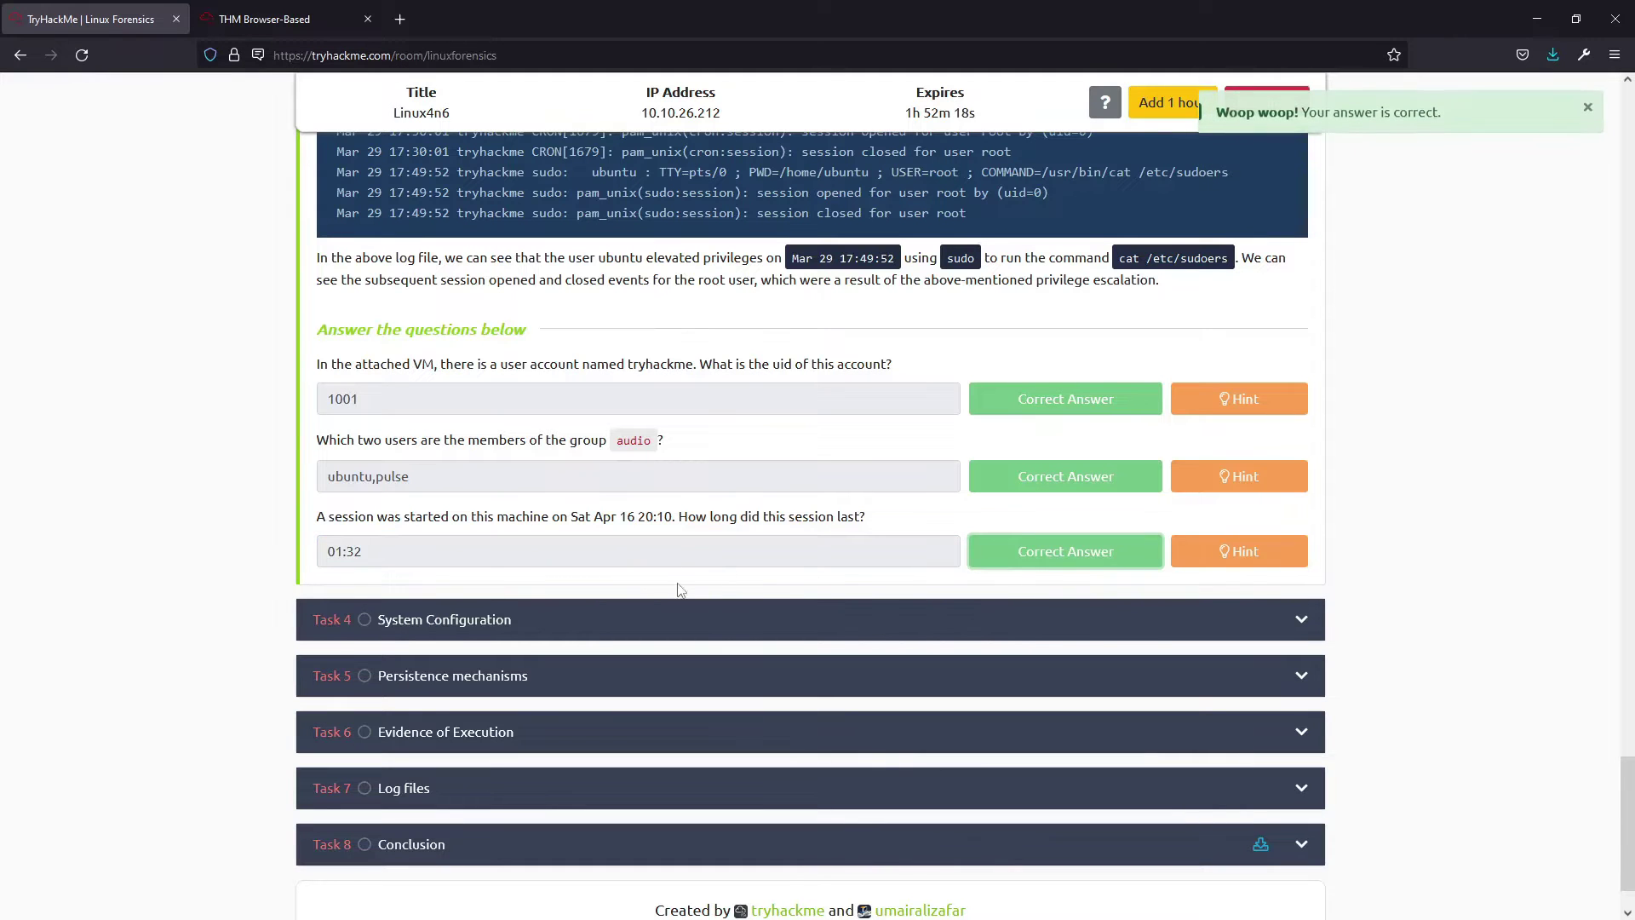
Step: Scroll to Task 4 and read the Hostname notes, highlighting the /etc/hostname path
scroll(724, 558, down, 1)
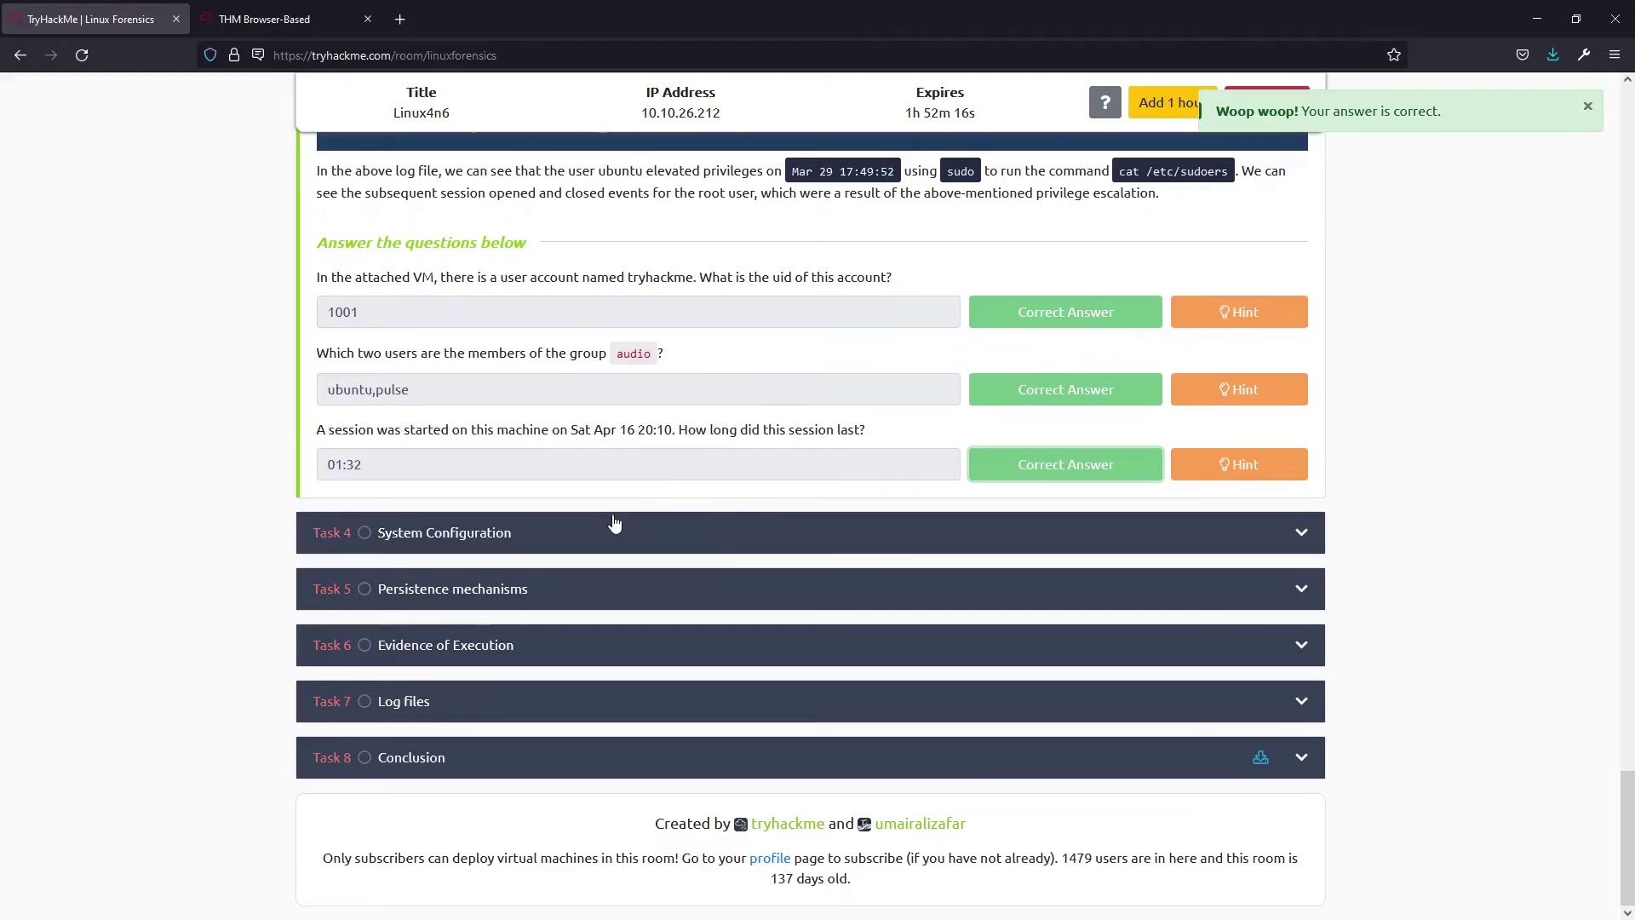
scroll(672, 417, up, 5)
scroll(673, 416, up, 10)
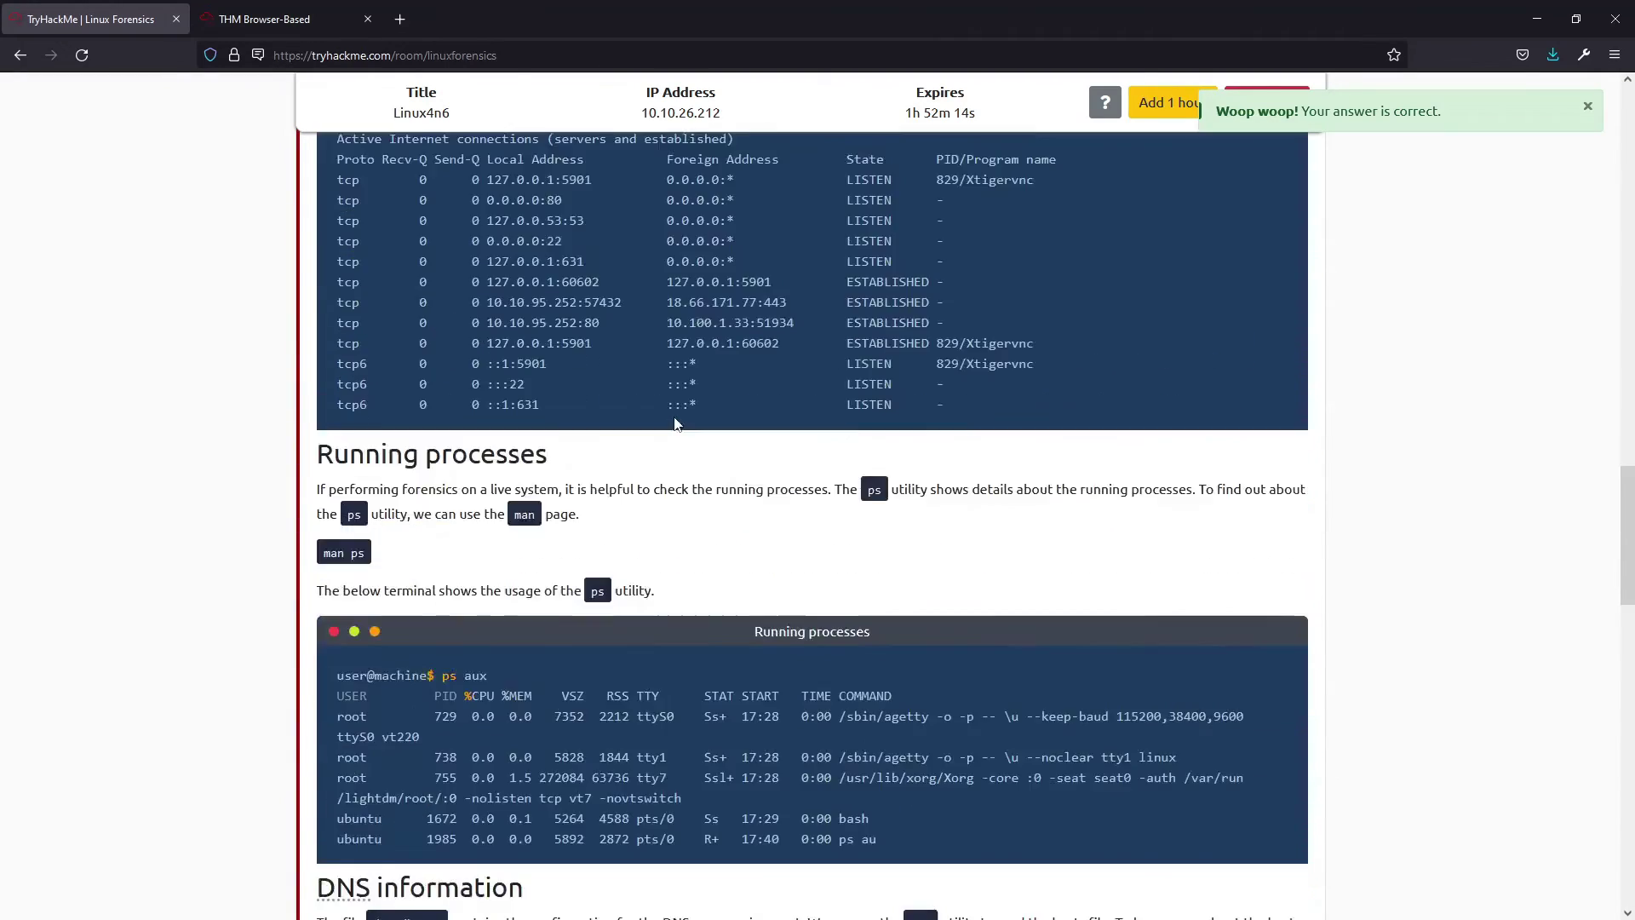
scroll(672, 416, up, 10)
scroll(673, 417, up, 10)
scroll(674, 419, up, 8)
scroll(674, 426, up, 2)
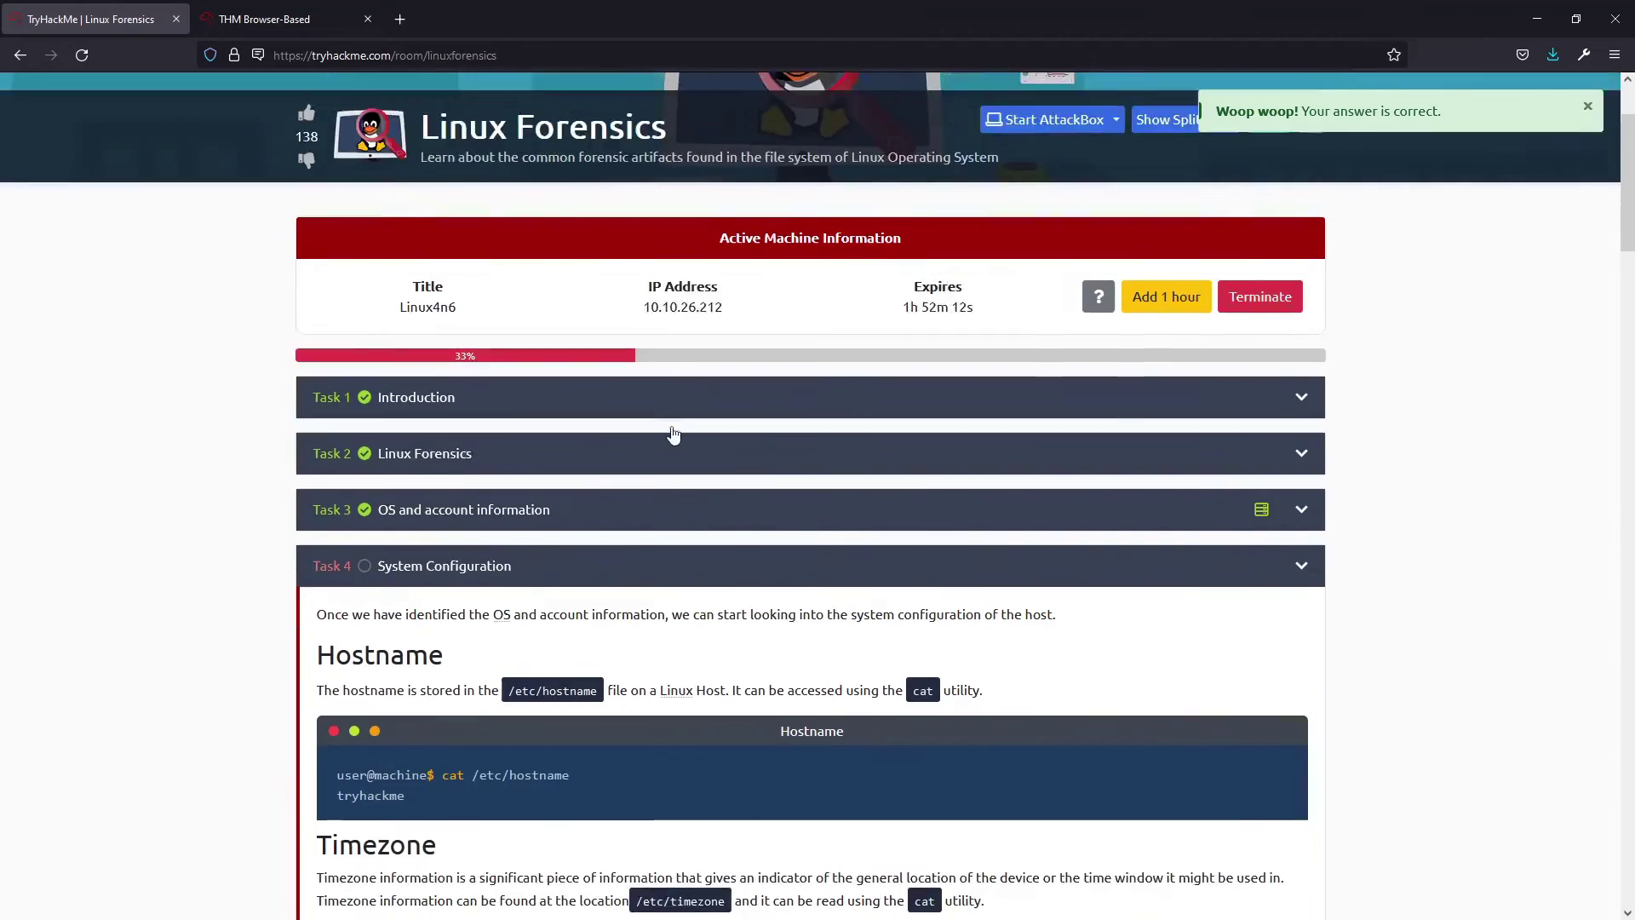
scroll(672, 434, down, 2)
scroll(671, 433, down, 3)
scroll(673, 438, up, 1)
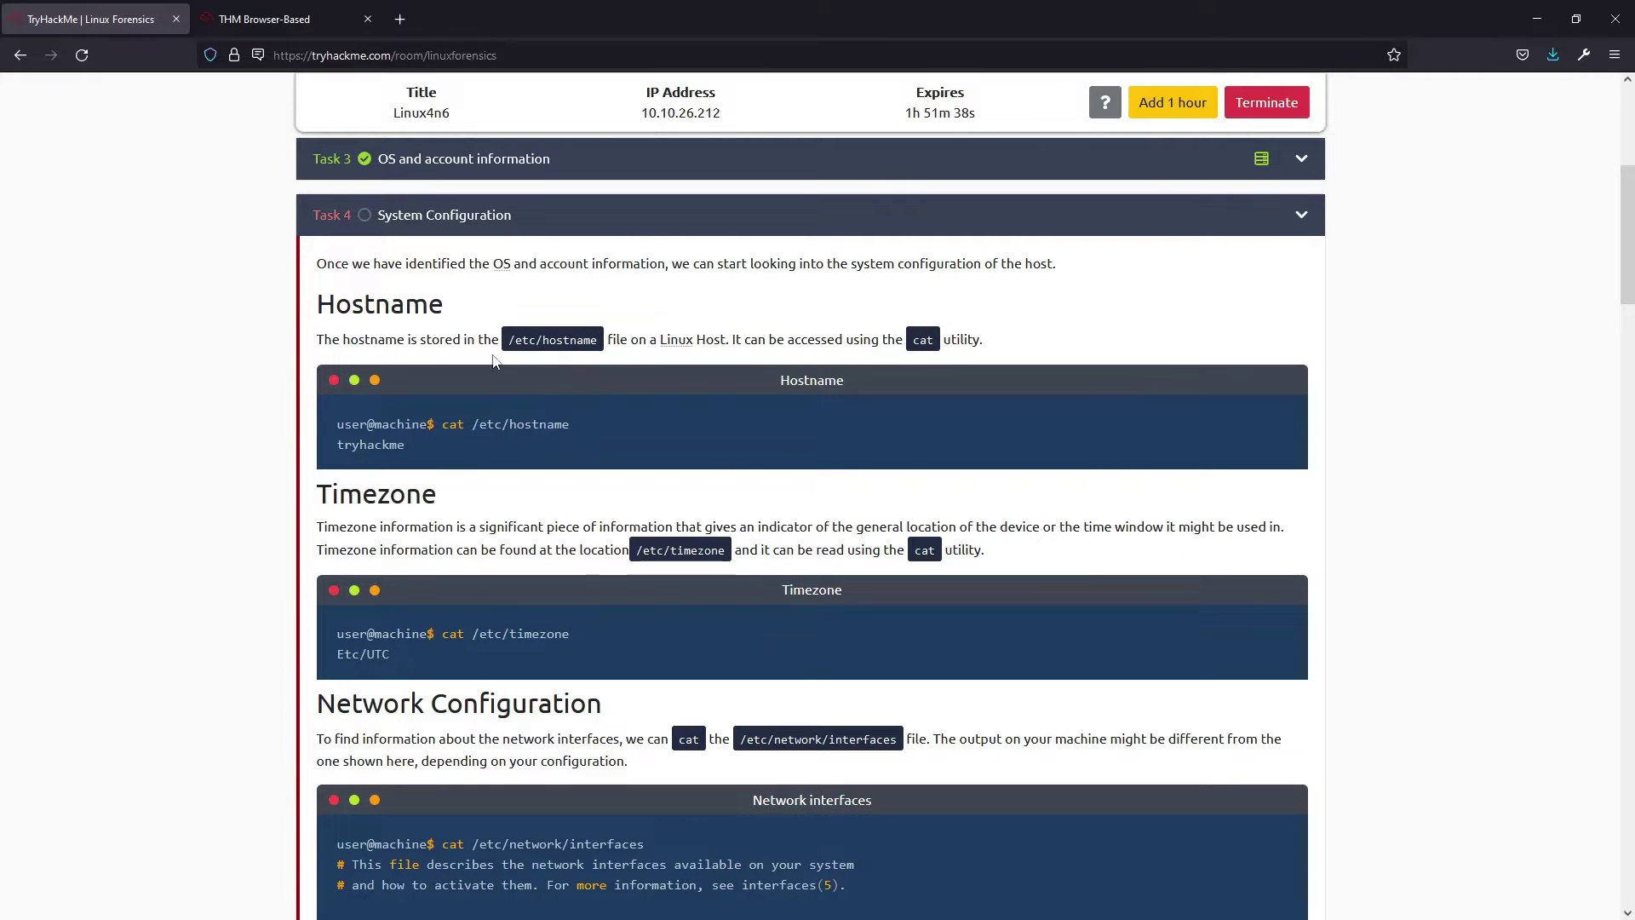
scroll(511, 324, down, 1)
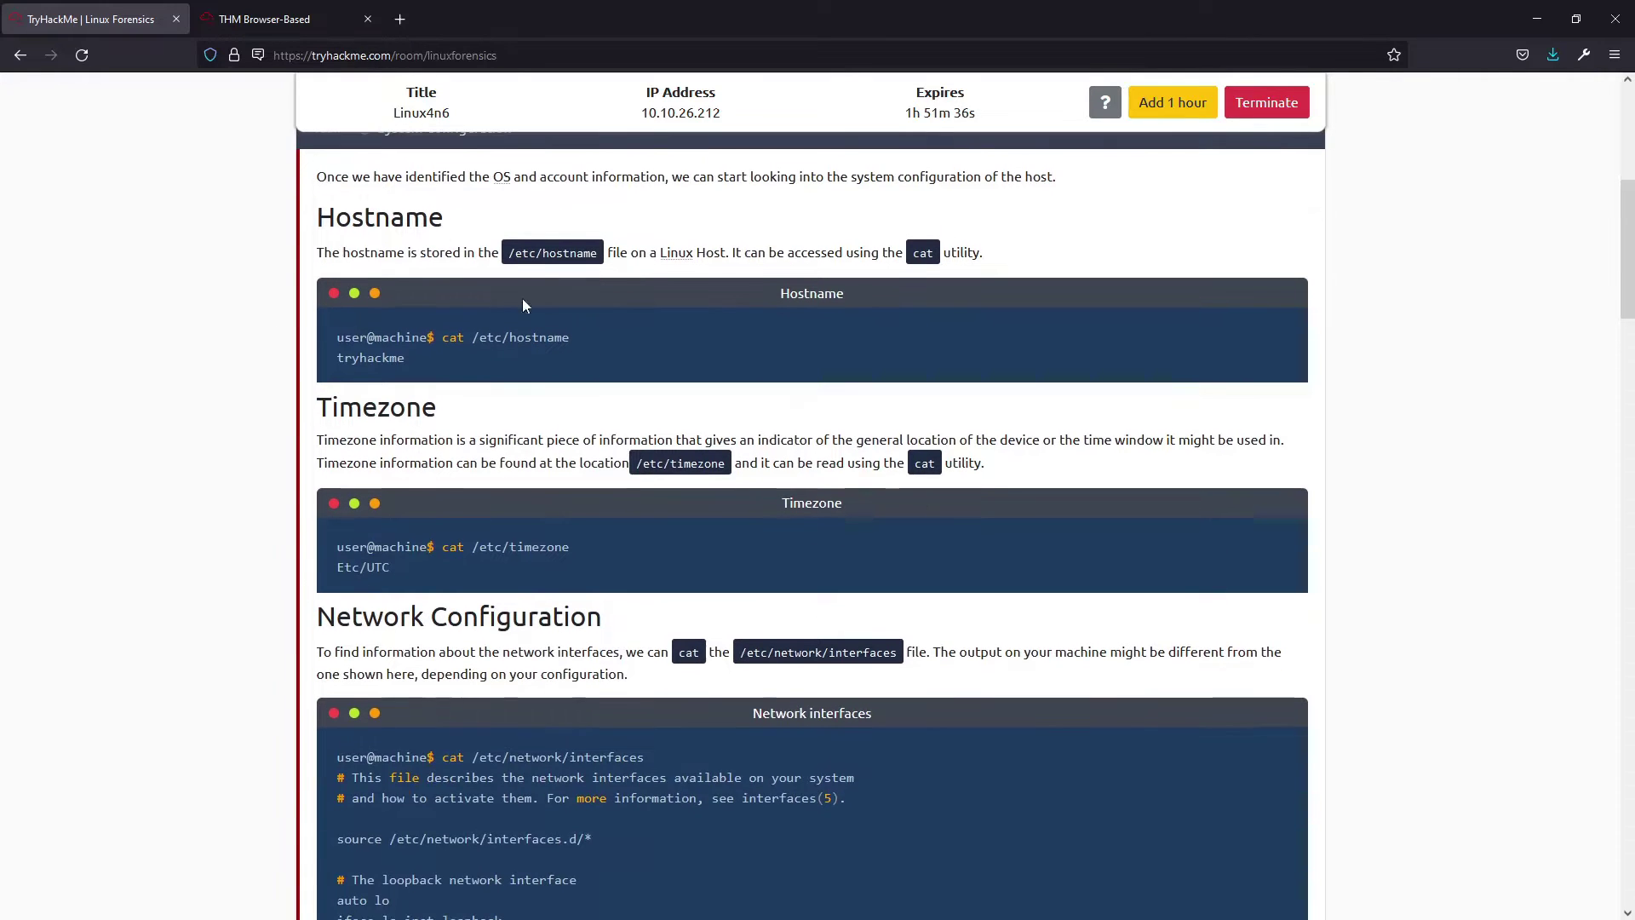
double_click(413, 209)
click(468, 310)
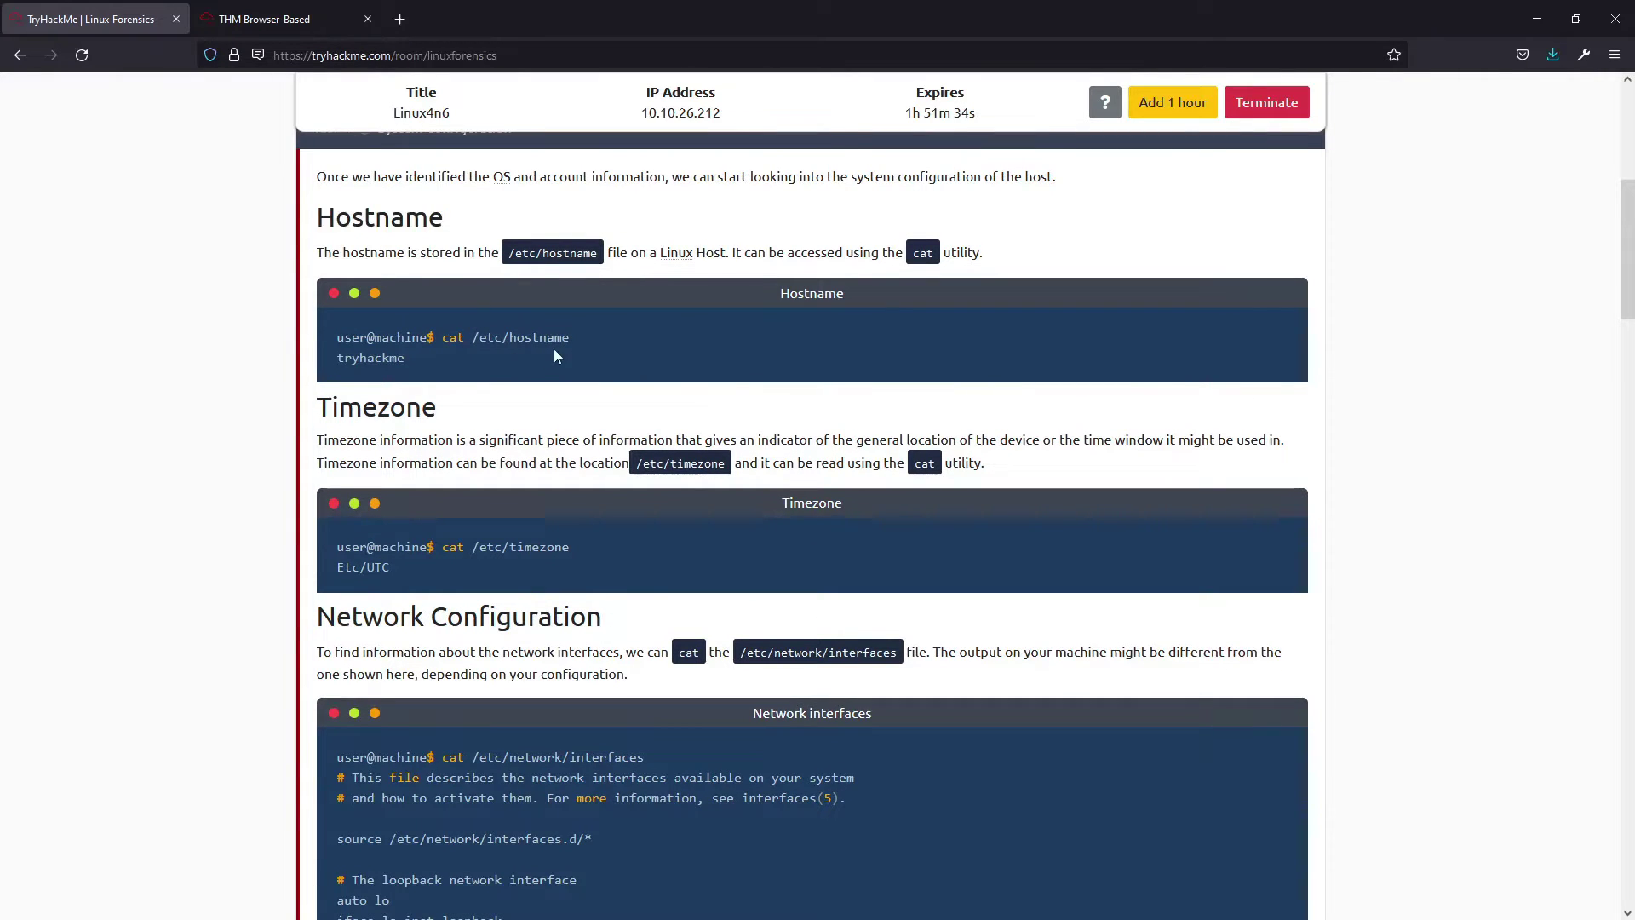
drag(577, 339, 472, 339)
Step: Read the Timezone notes, highlighting the /etc/timezone path
scroll(523, 380, down, 2)
double_click(376, 234)
click(544, 378)
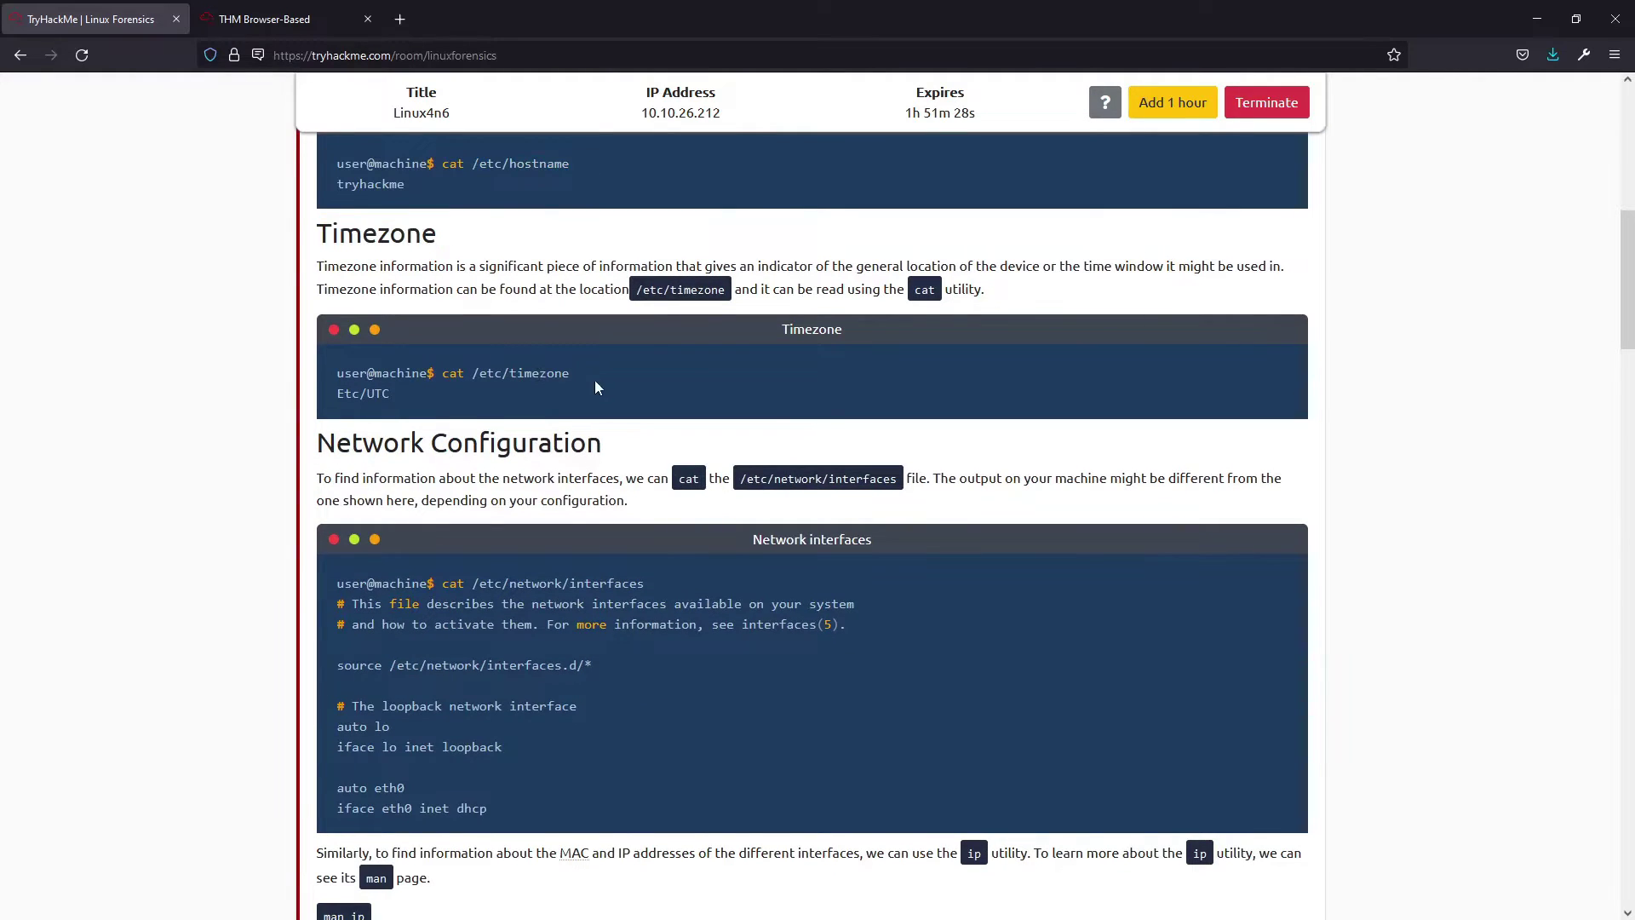
drag(571, 377, 472, 377)
click(508, 388)
Step: Read the Network Configuration notes, highlighting /etc/network/interfaces and the ip address show command
scroll(841, 447, down, 3)
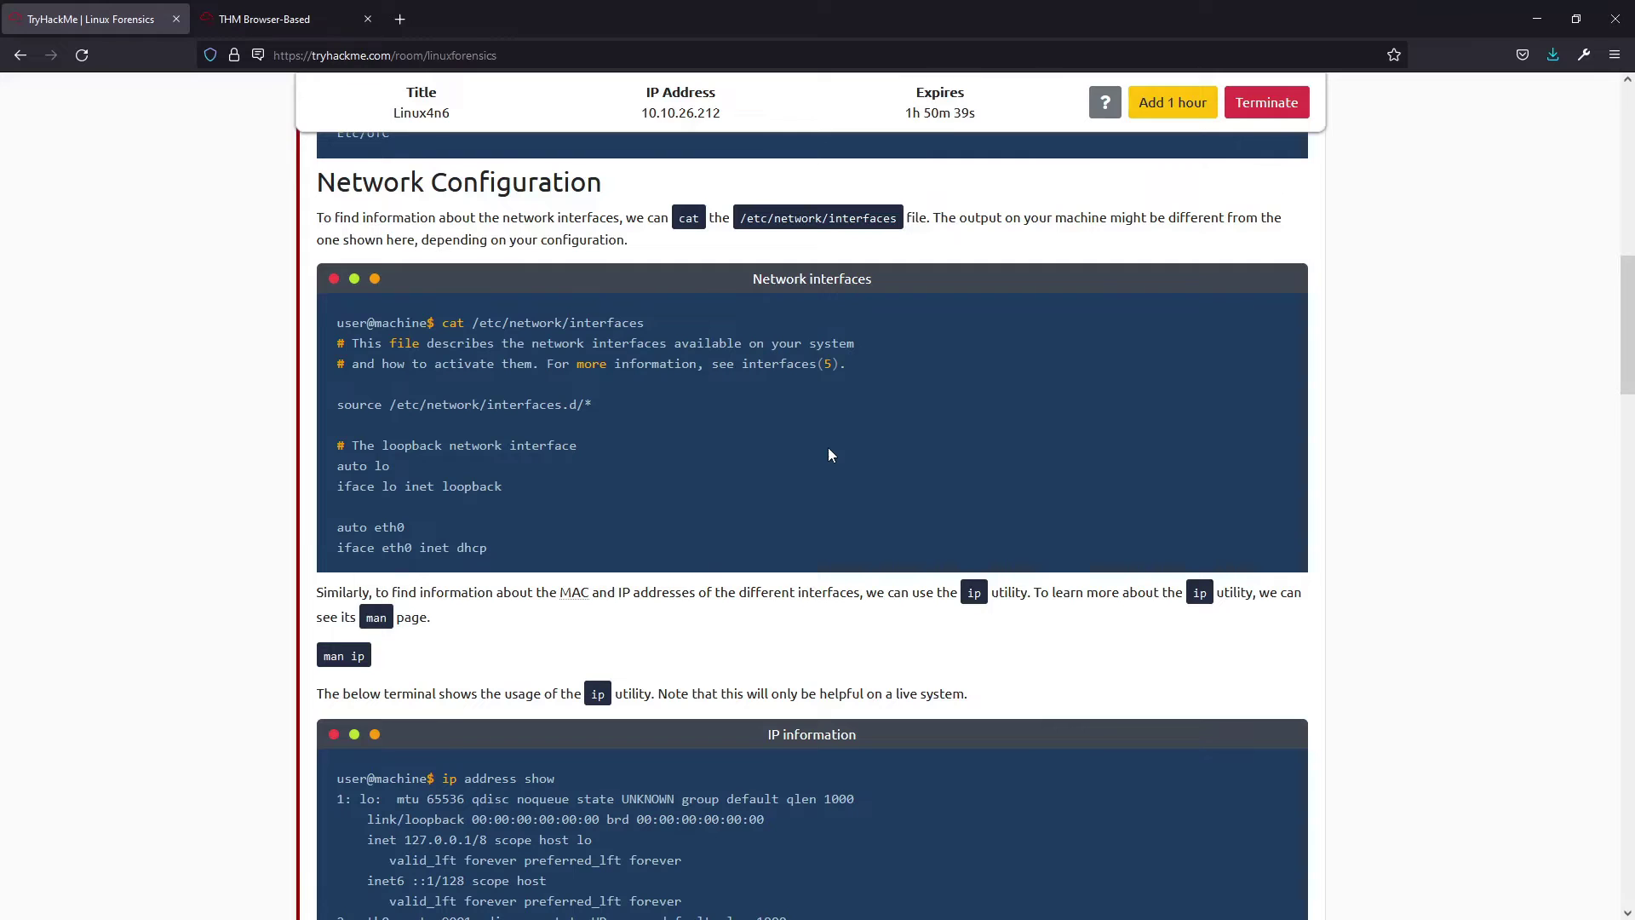
drag(654, 322, 472, 322)
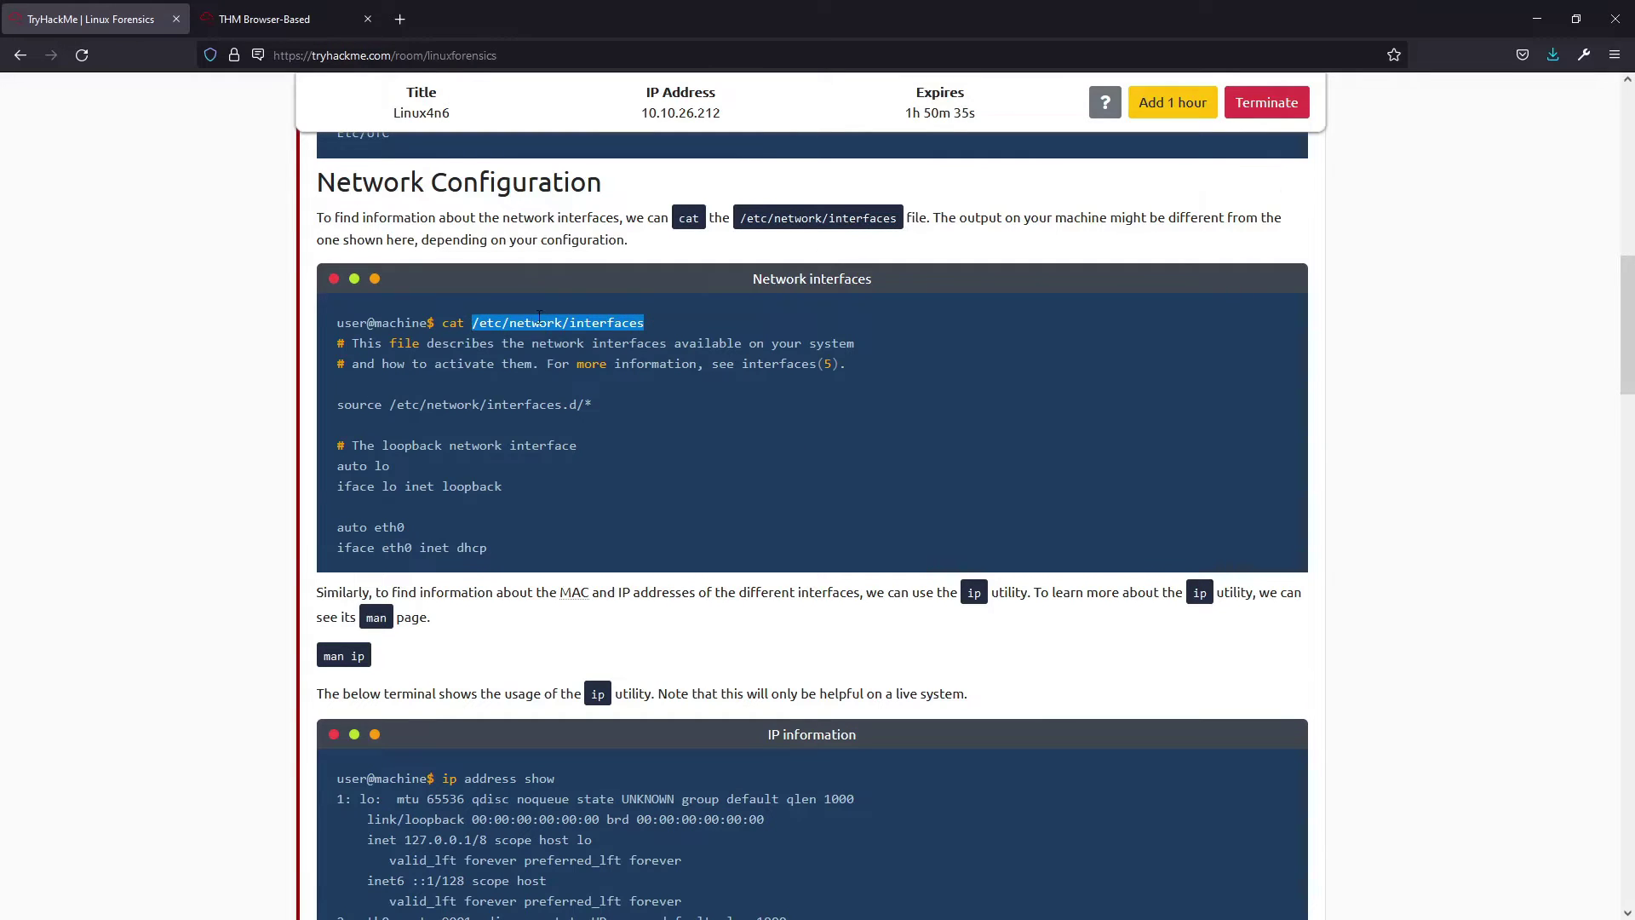
click(632, 320)
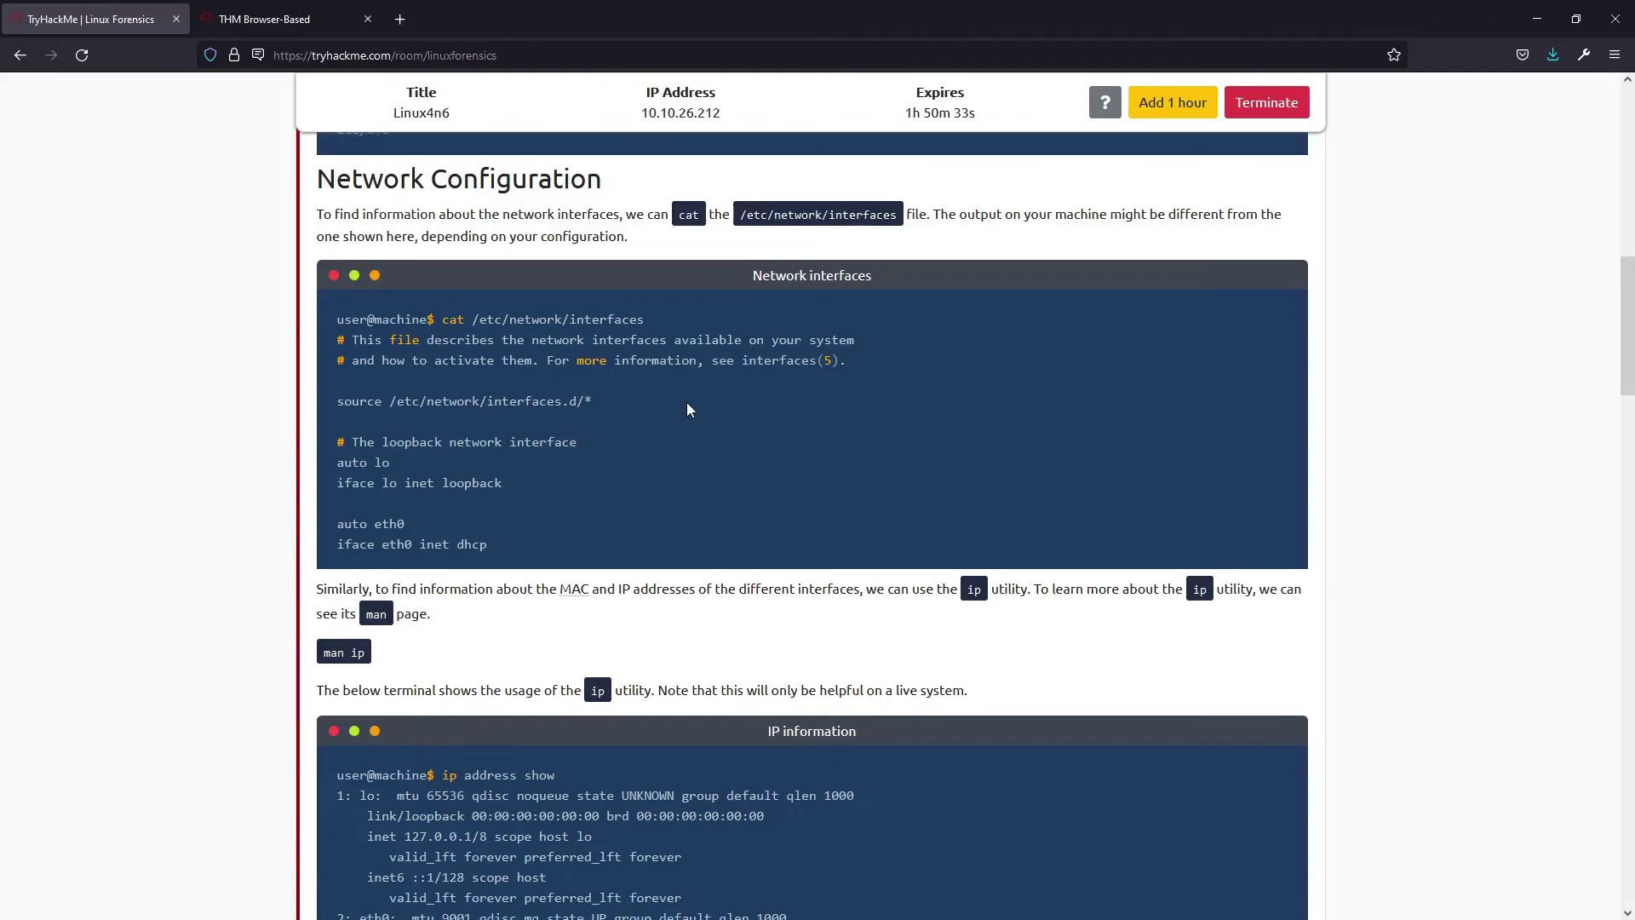
scroll(687, 401, down, 5)
drag(443, 344, 562, 345)
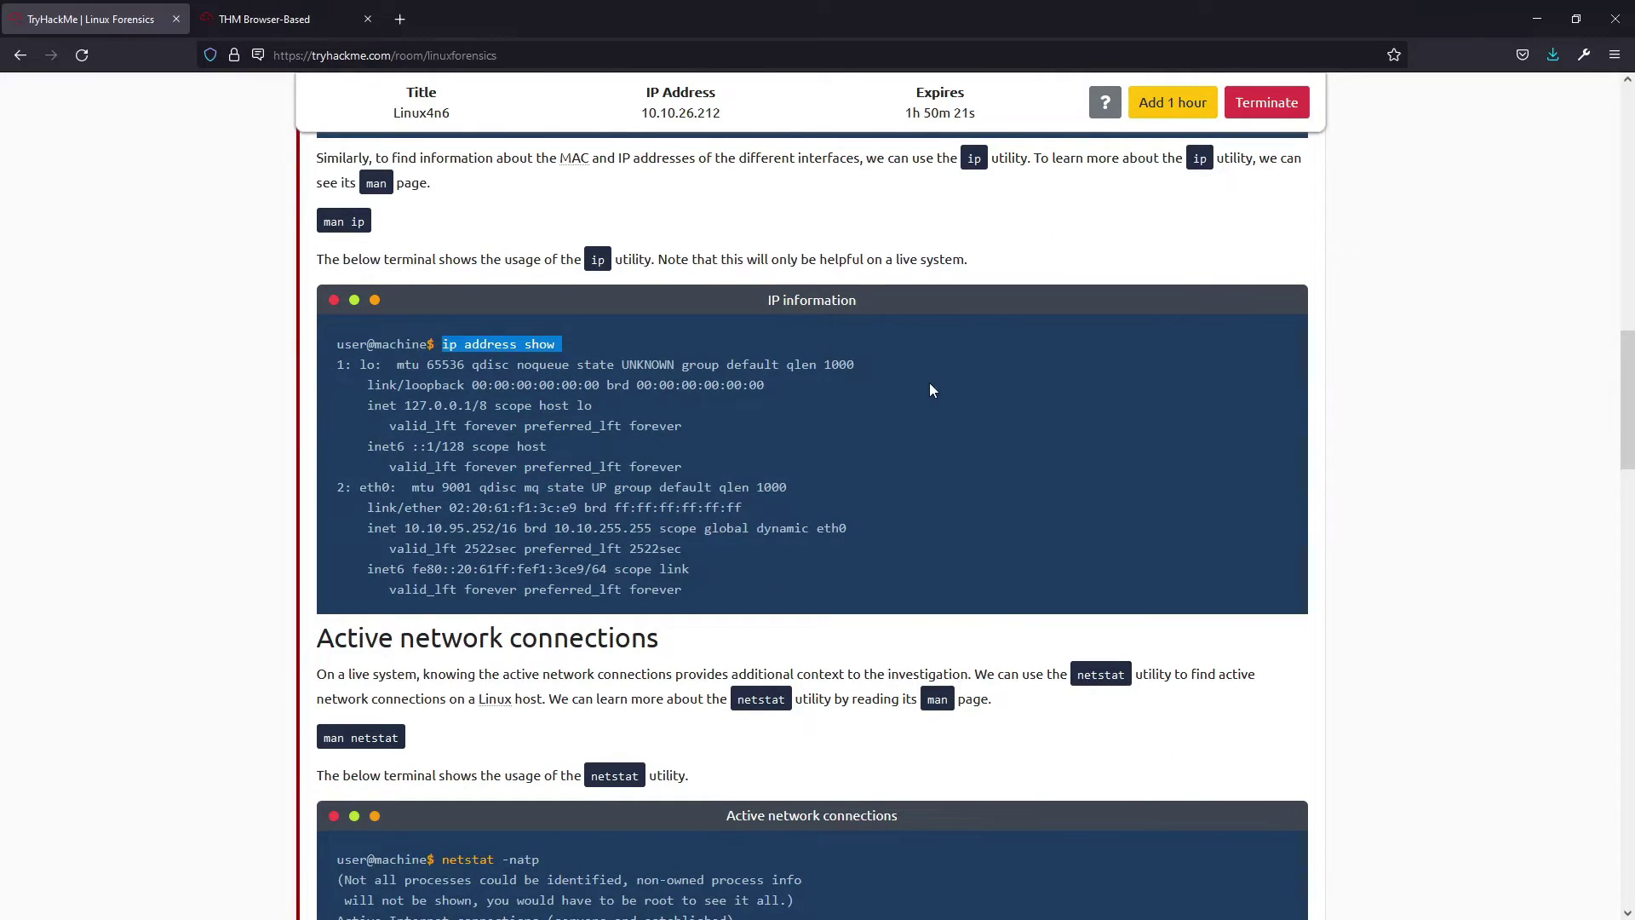
Step: Read the Active network connections notes, highlighting the netstat -natp command
scroll(963, 389, down, 5)
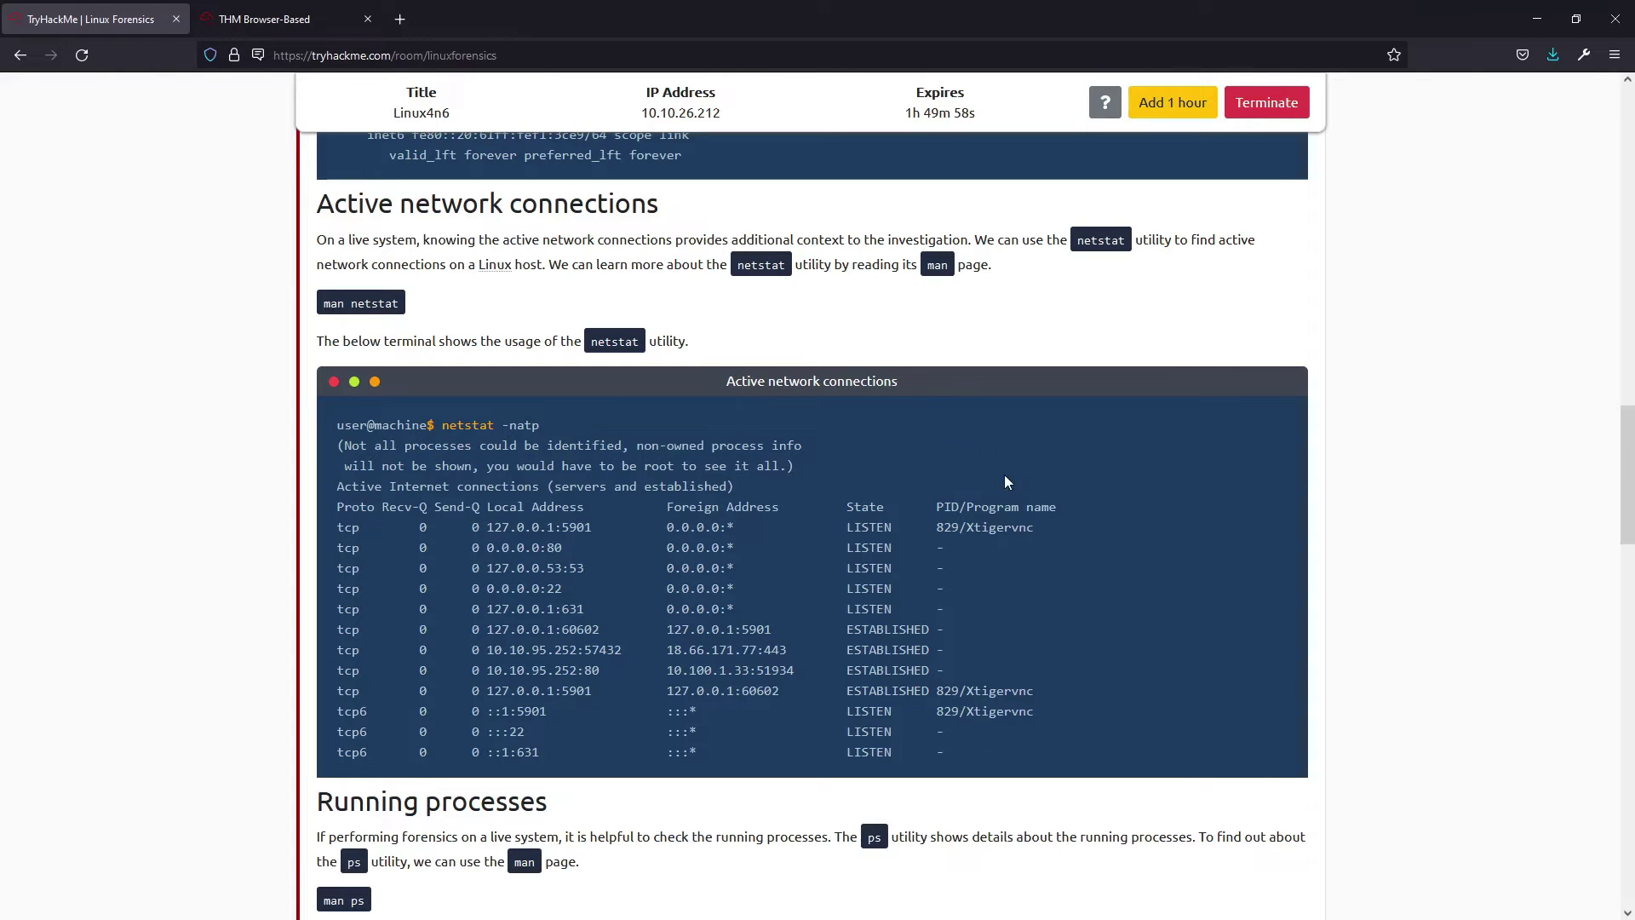
double_click(584, 205)
click(686, 279)
drag(442, 424, 532, 428)
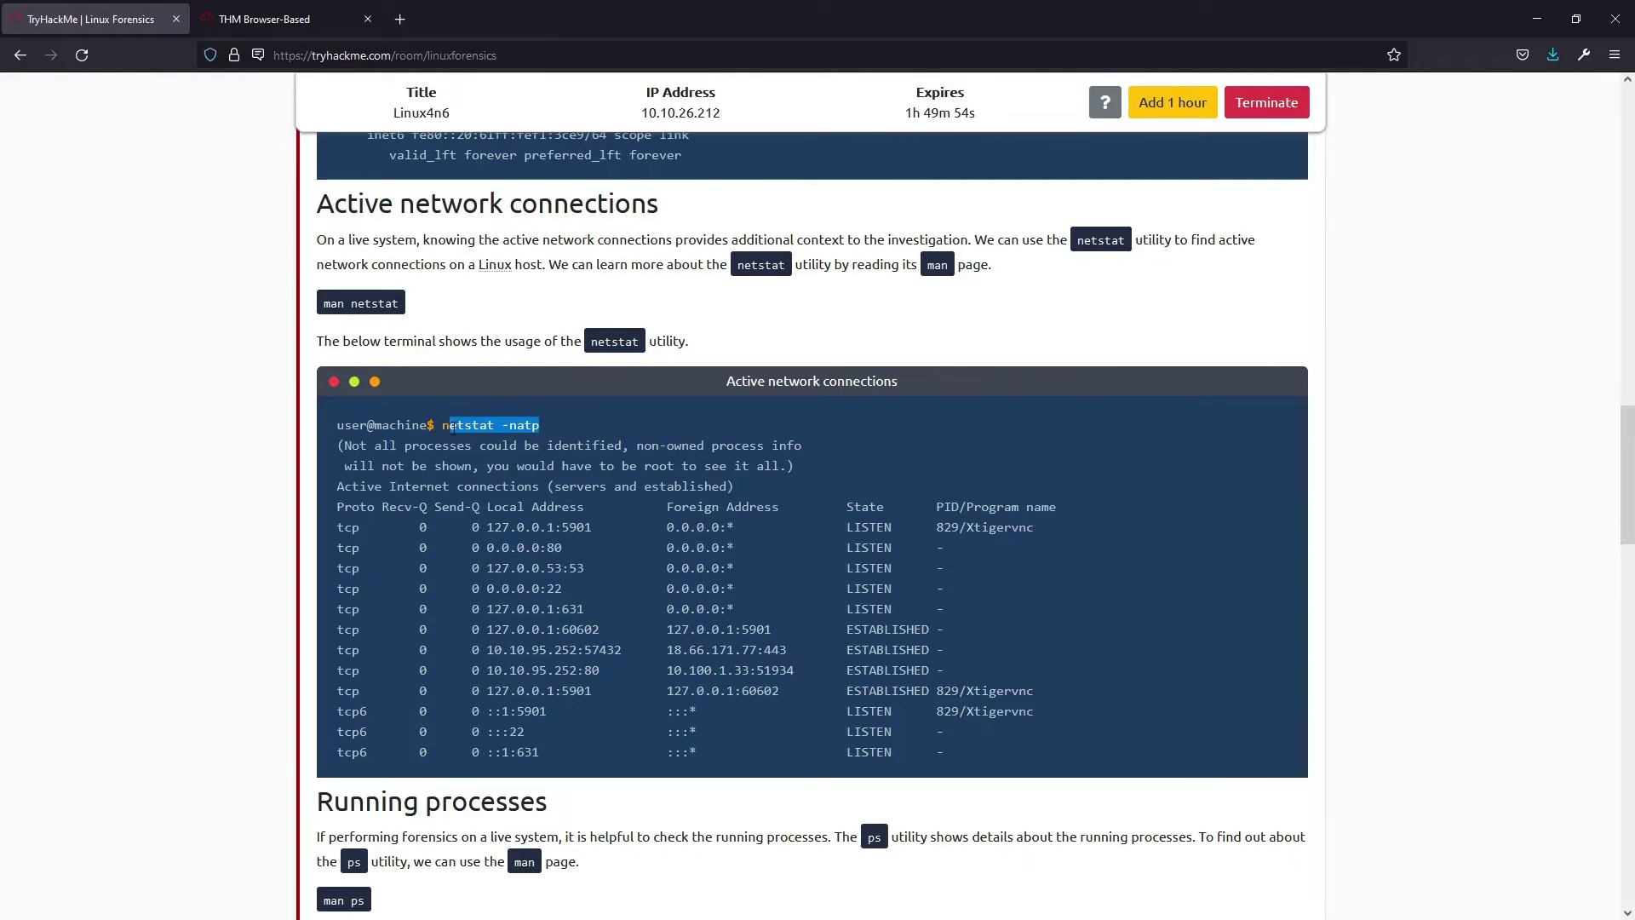
click(533, 429)
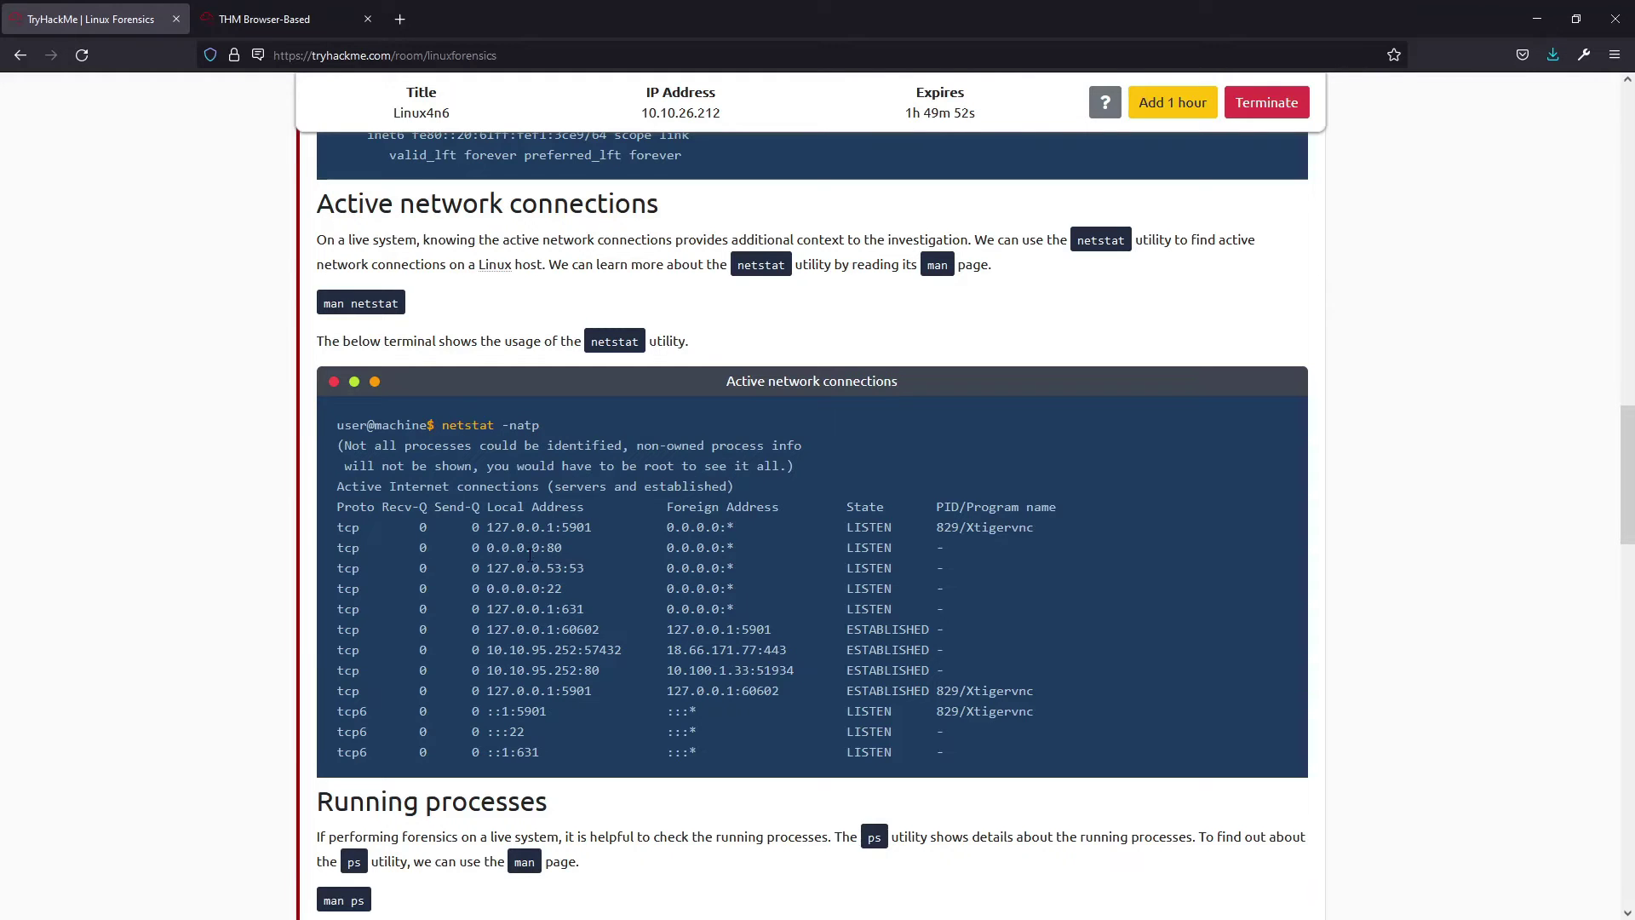
scroll(529, 554, down, 2)
Step: Scroll past Running processes and read the /etc/hosts section, highlighting its path
scroll(529, 555, down, 1)
scroll(529, 555, down, 1)
scroll(528, 554, down, 1)
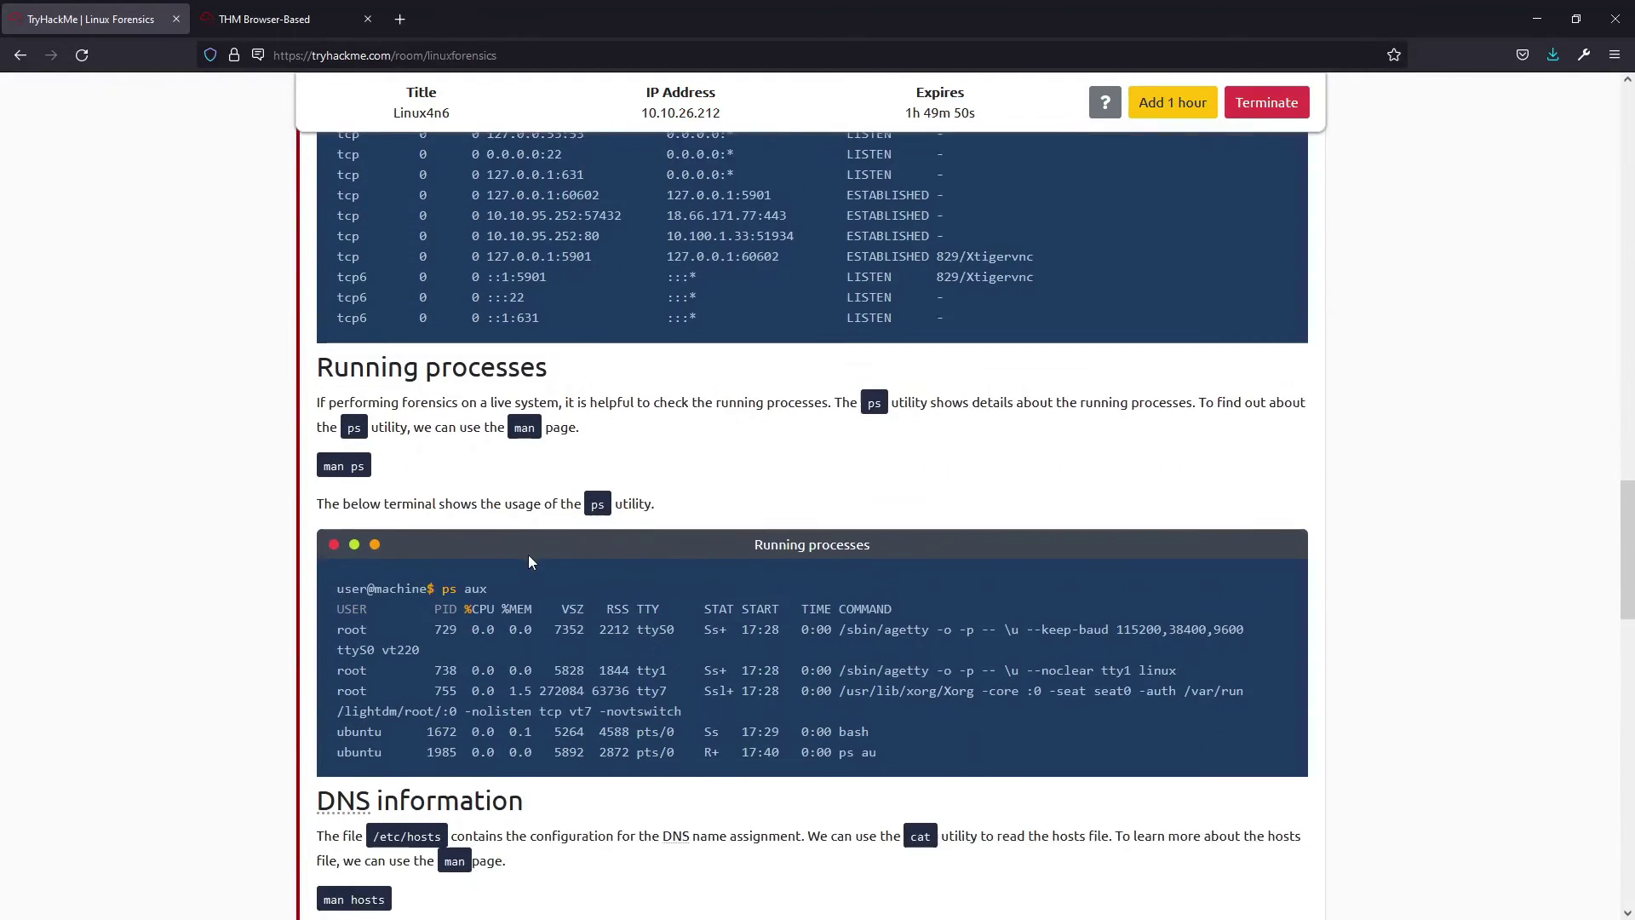
scroll(528, 555, down, 1)
drag(549, 281, 389, 291)
click(388, 290)
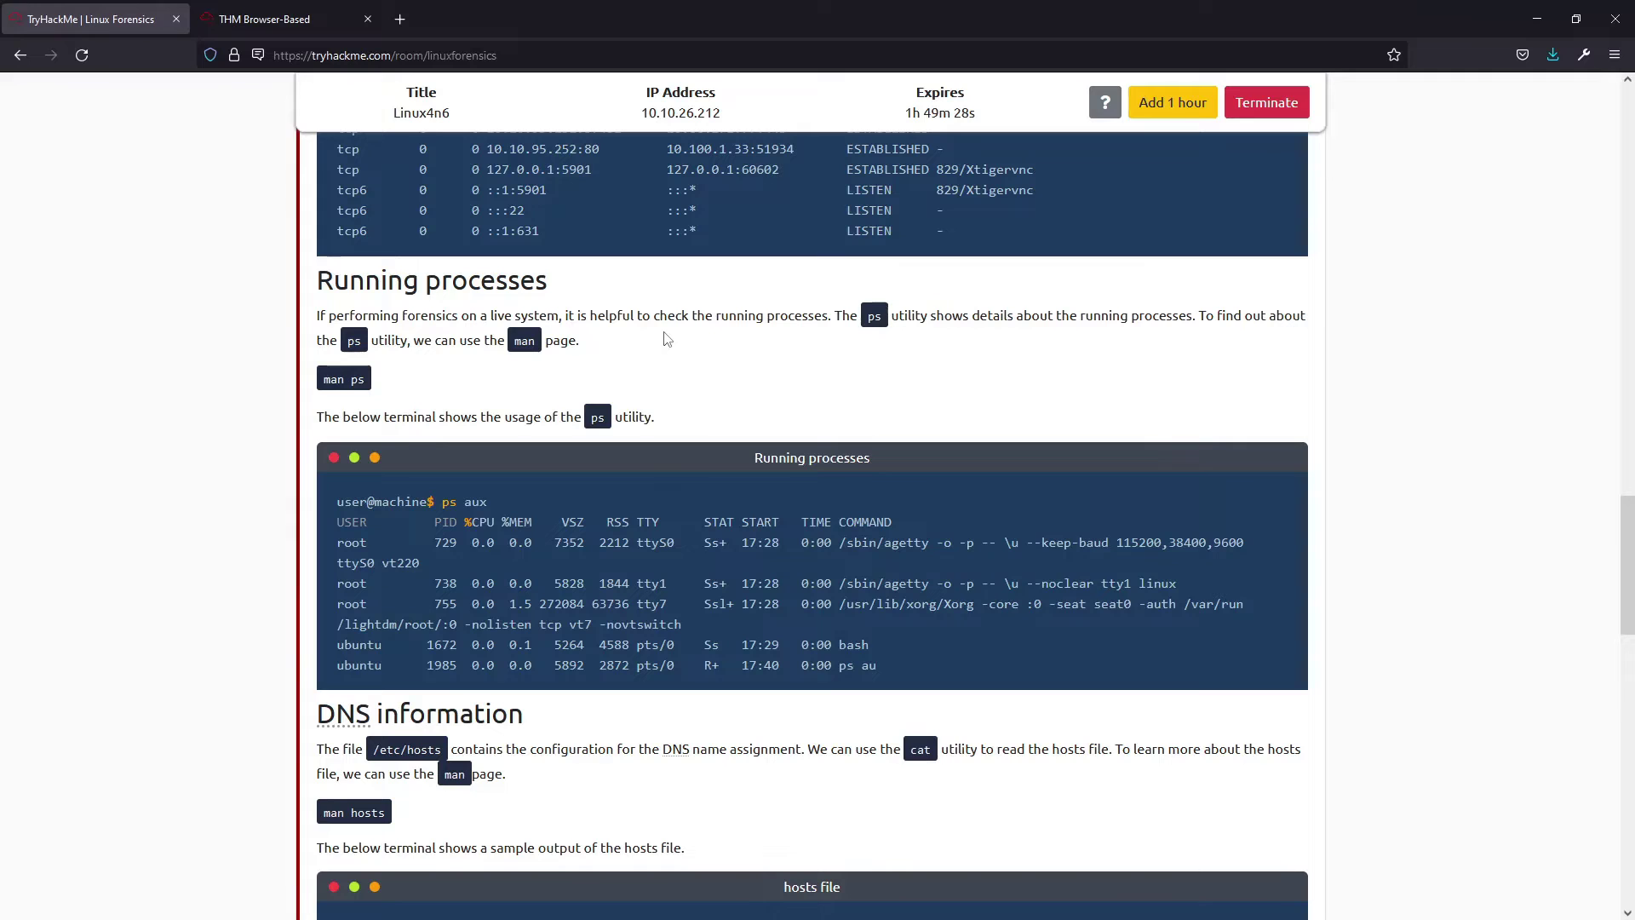
scroll(668, 338, down, 2)
scroll(669, 341, down, 4)
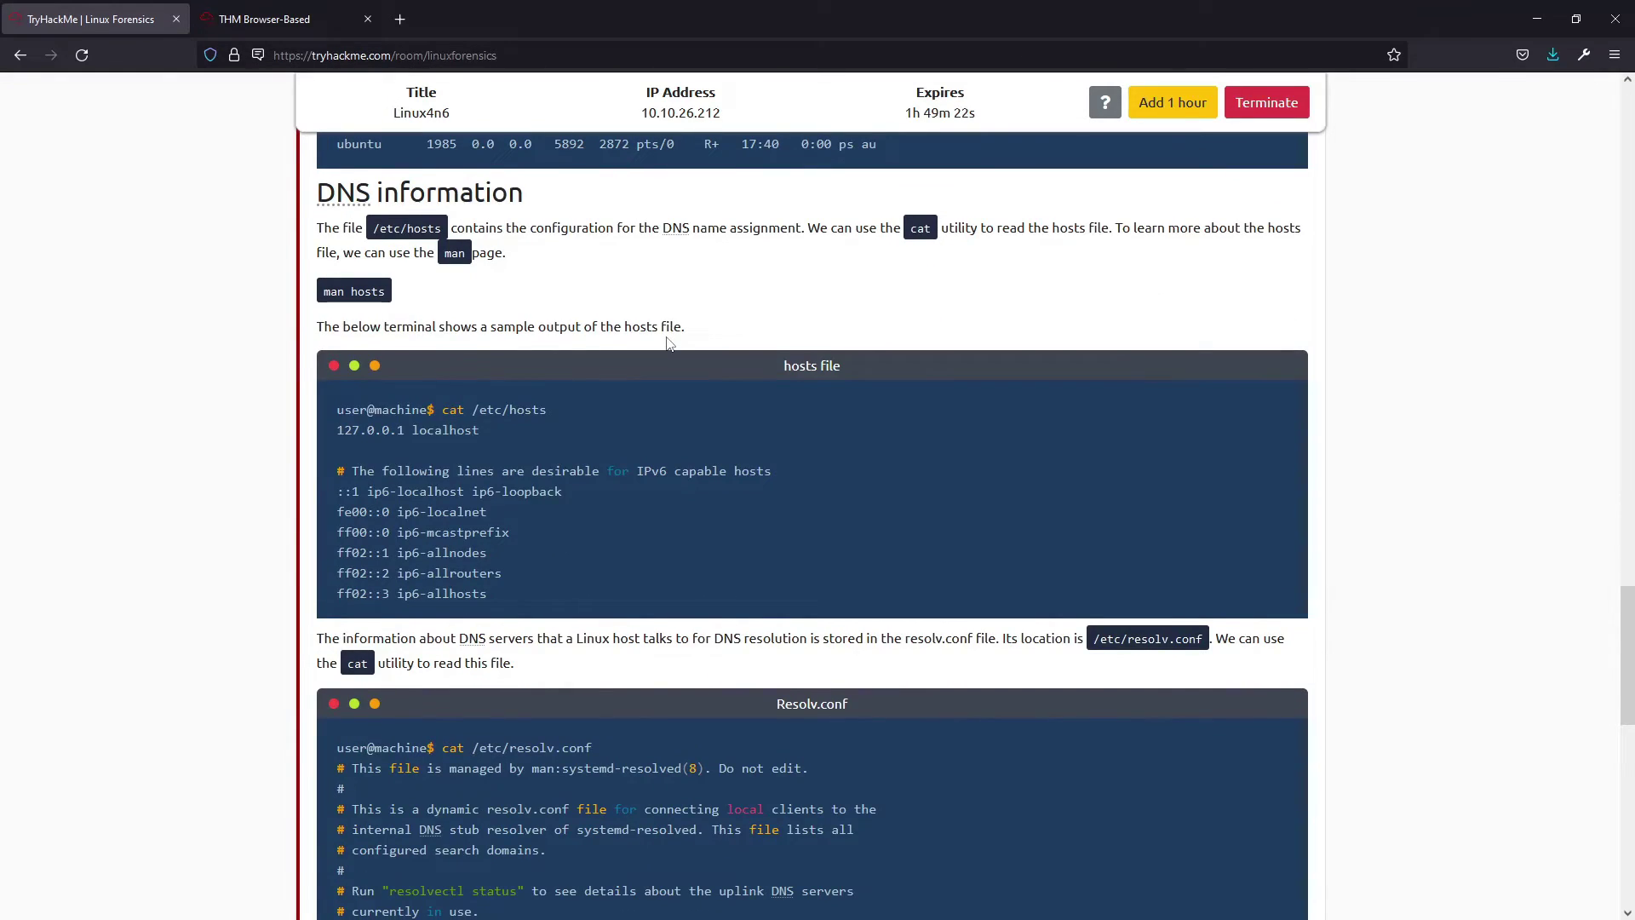
drag(552, 409, 472, 411)
drag(547, 411, 474, 410)
click(523, 418)
Step: Read the DNS section on /etc/resolv.conf and scroll down to the questions
scroll(753, 373, down, 1)
scroll(753, 373, down, 4)
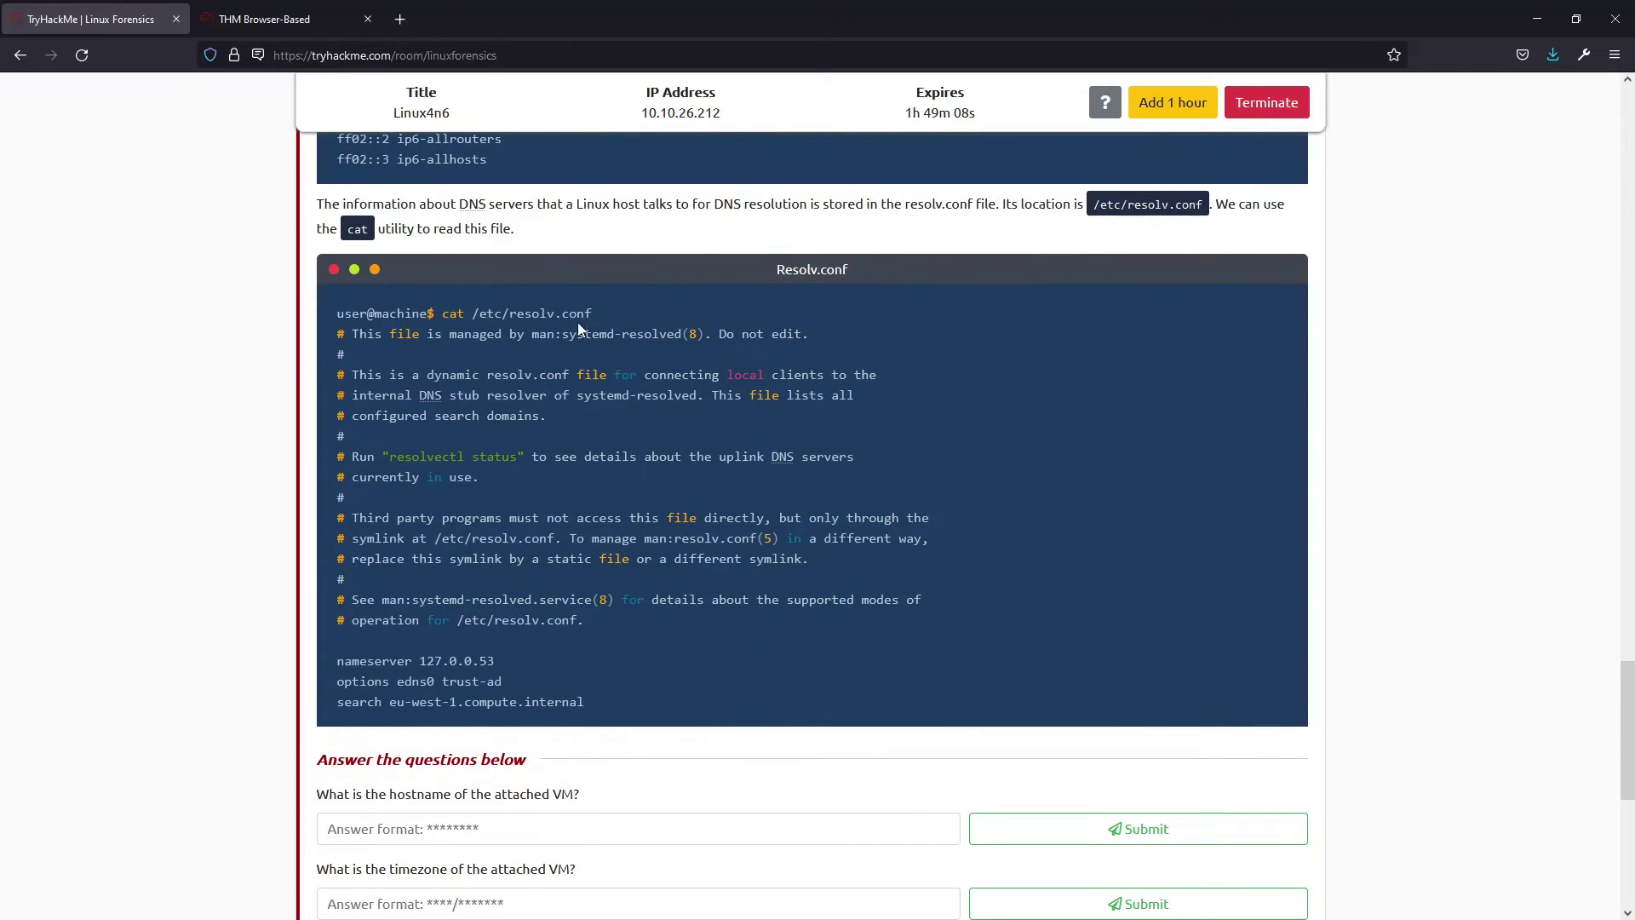
drag(591, 313, 474, 313)
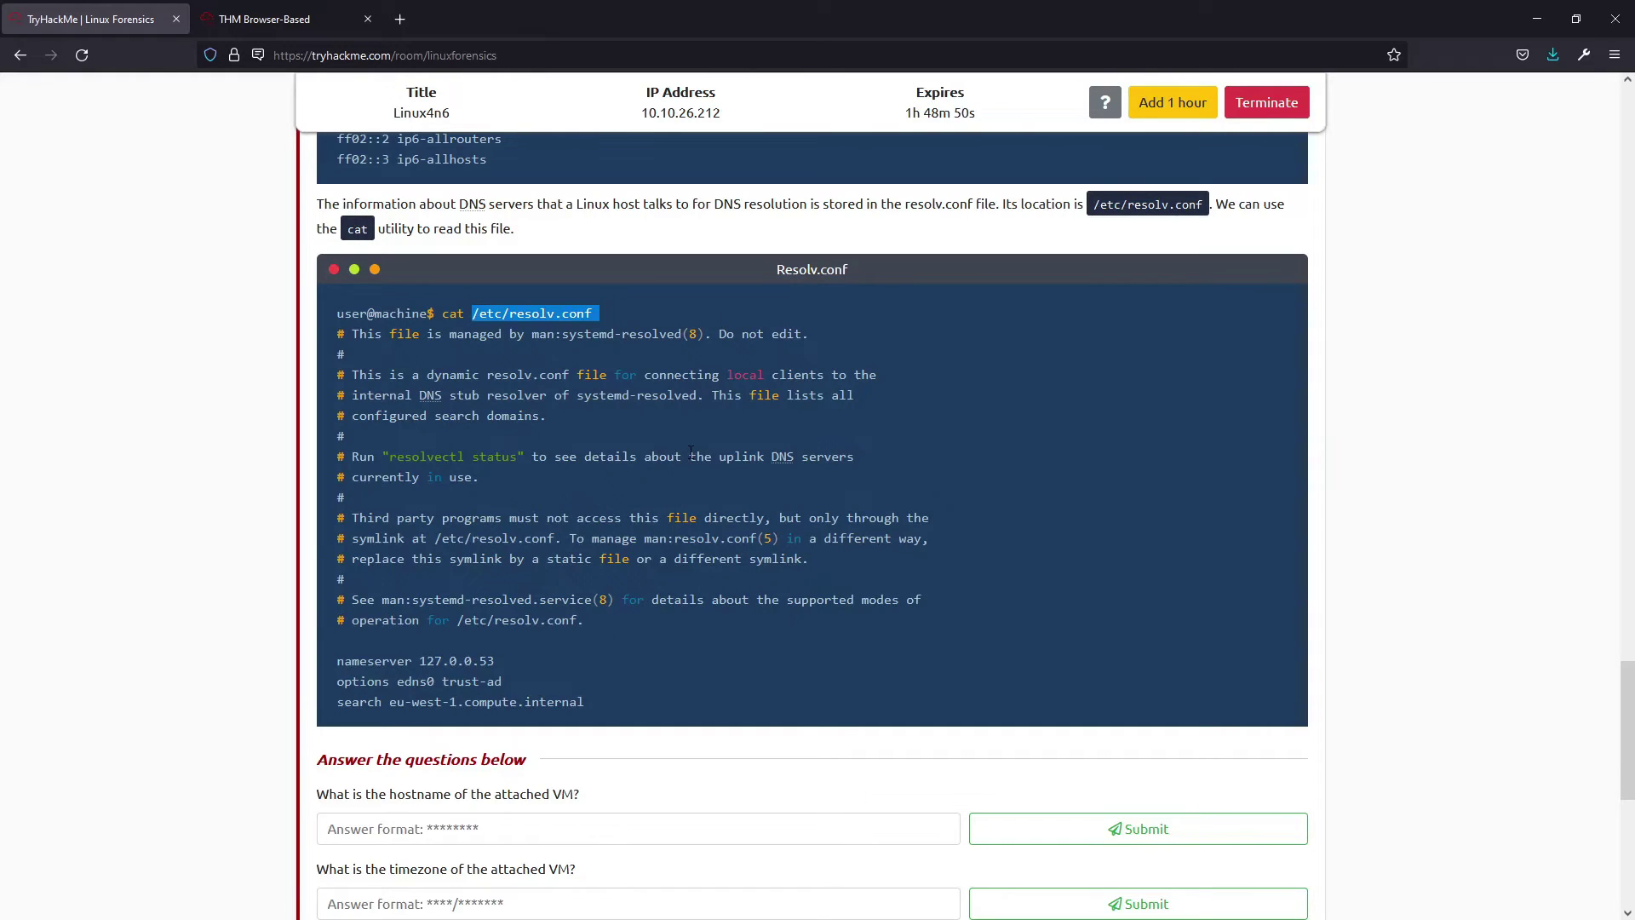
scroll(690, 451, down, 2)
scroll(681, 451, down, 2)
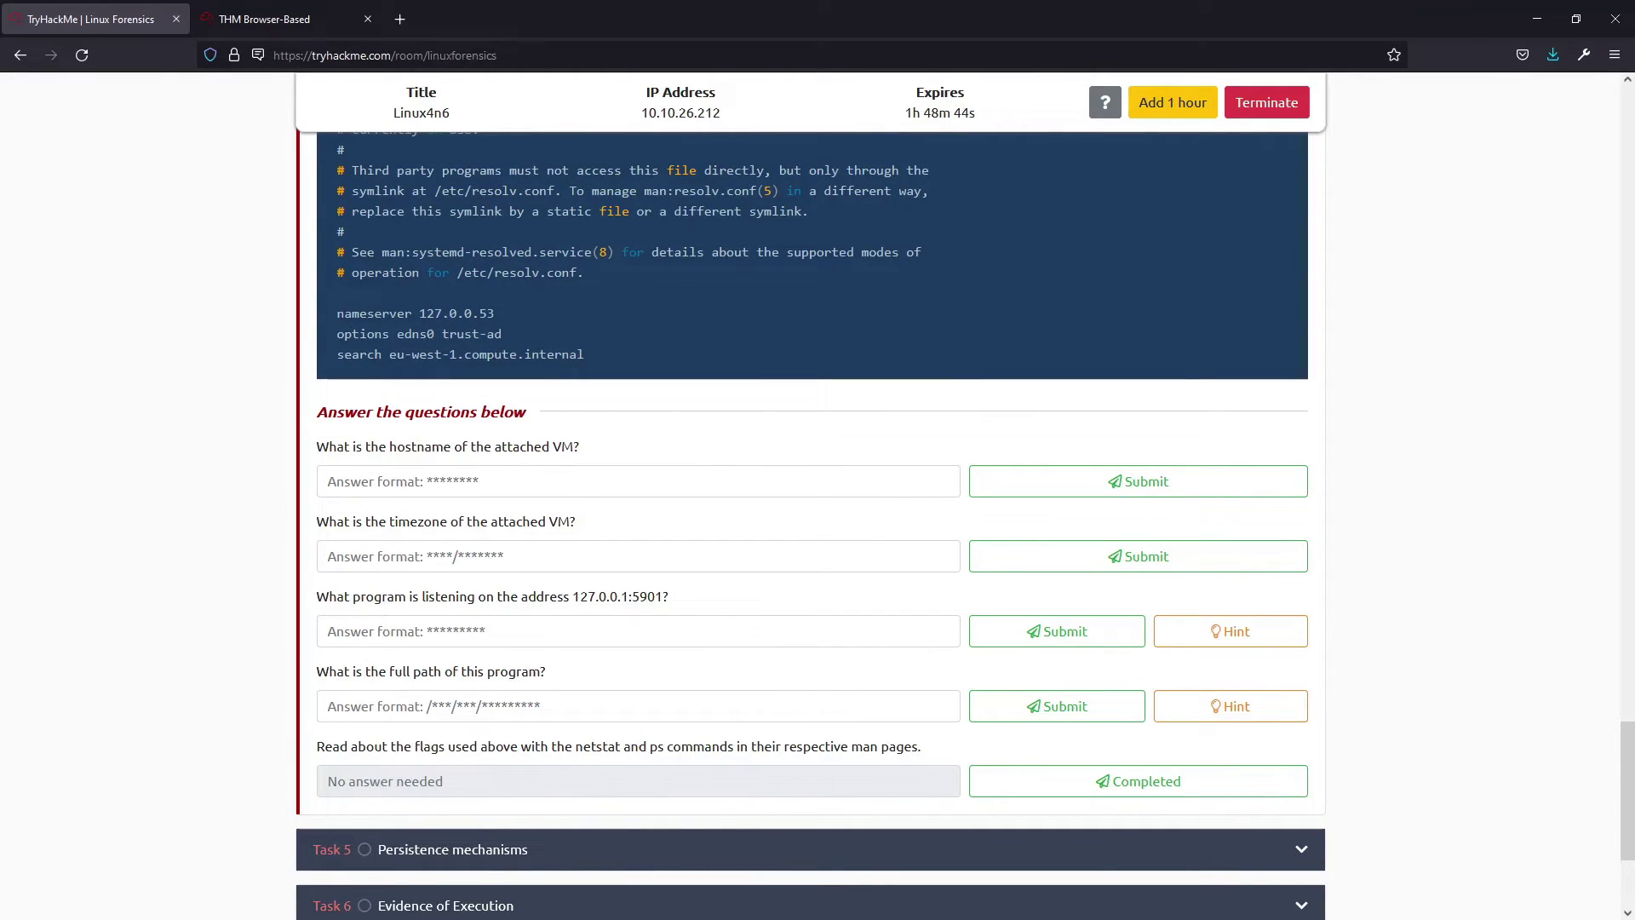
Step: Run cat /etc/hostname in the VM and submit Linux4n6 as the hostname answer
double_click(514, 459)
click(515, 459)
click(534, 463)
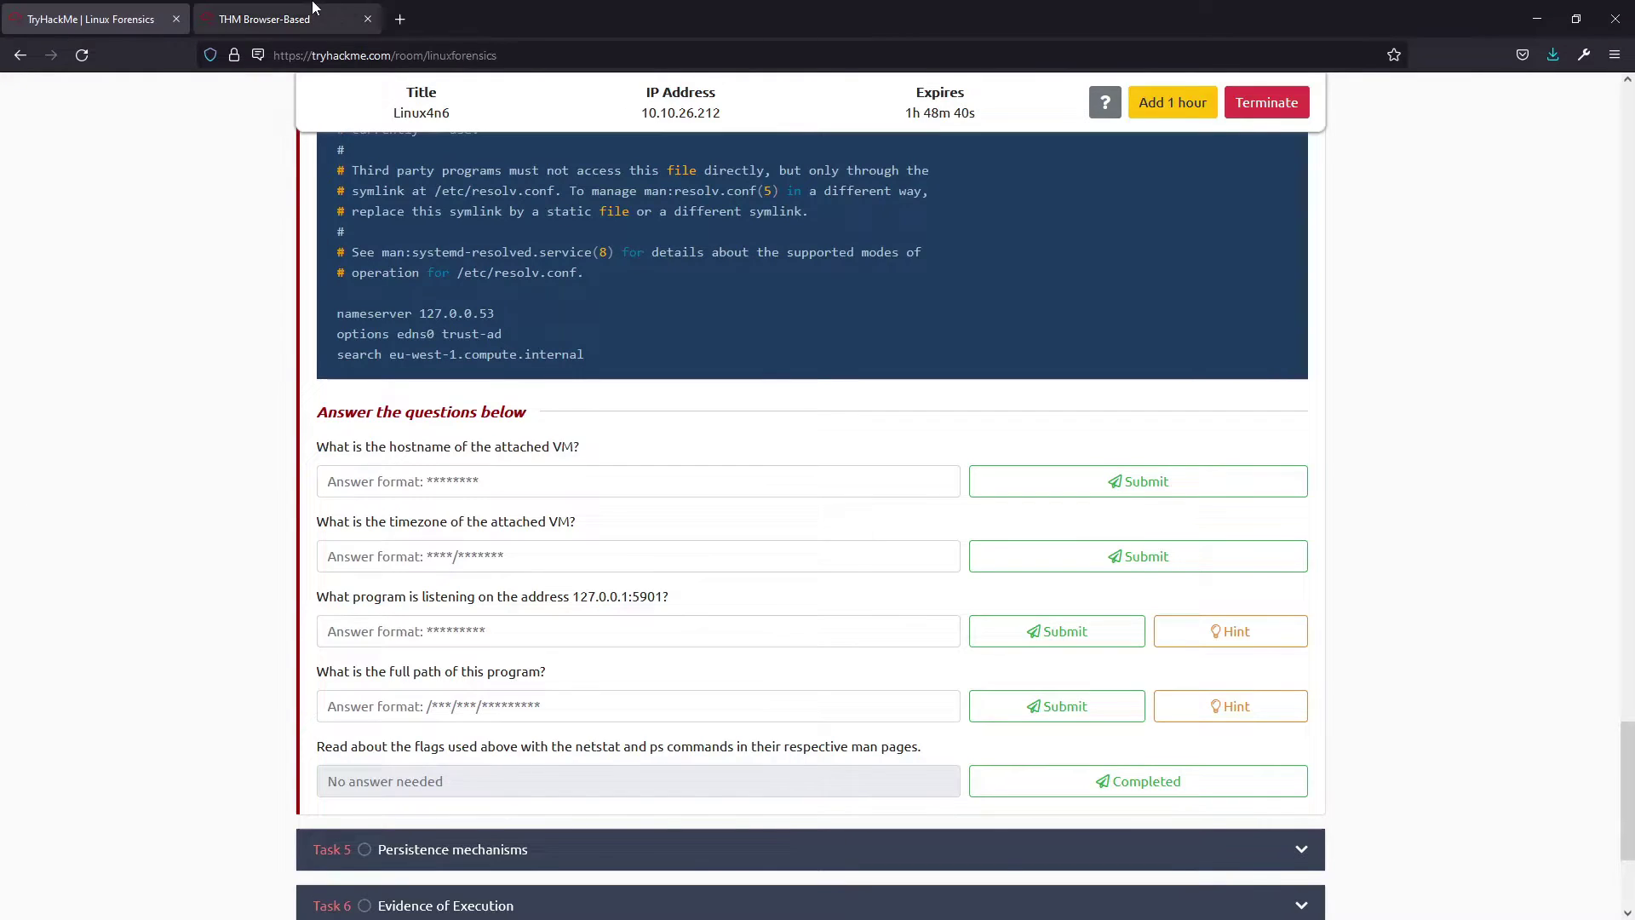
click(264, 19)
click(668, 501)
text(cat /etc/hostname)
key(Return)
text(hostname)
key(Return)
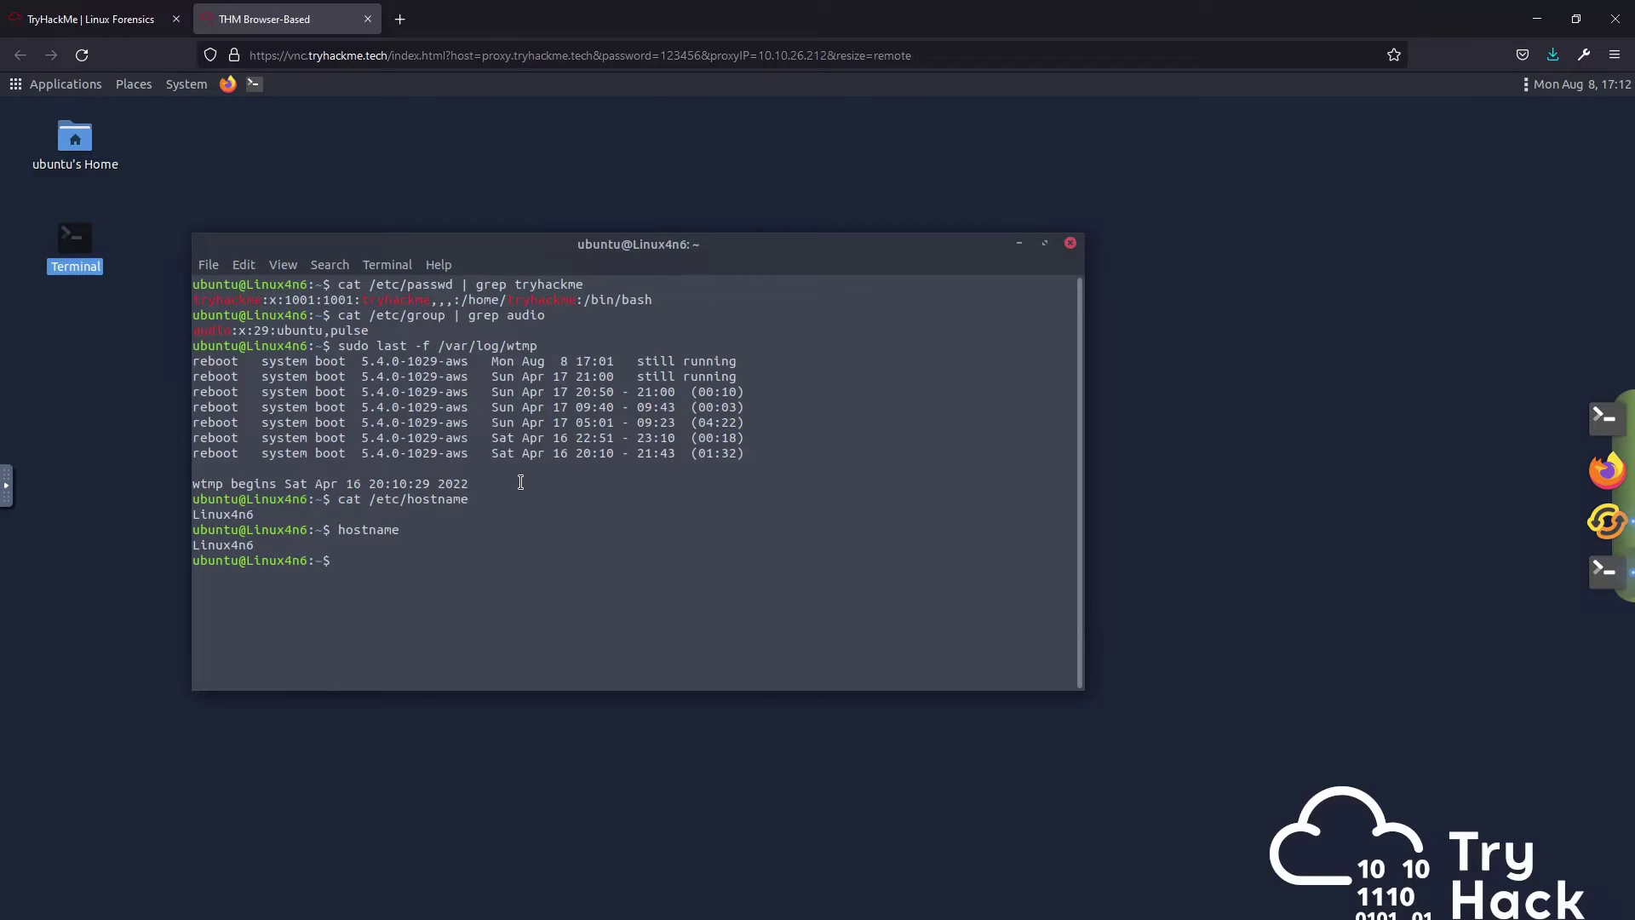
double_click(202, 548)
key(ctrl+c)
click(90, 19)
click(511, 481)
key(ctrl+v)
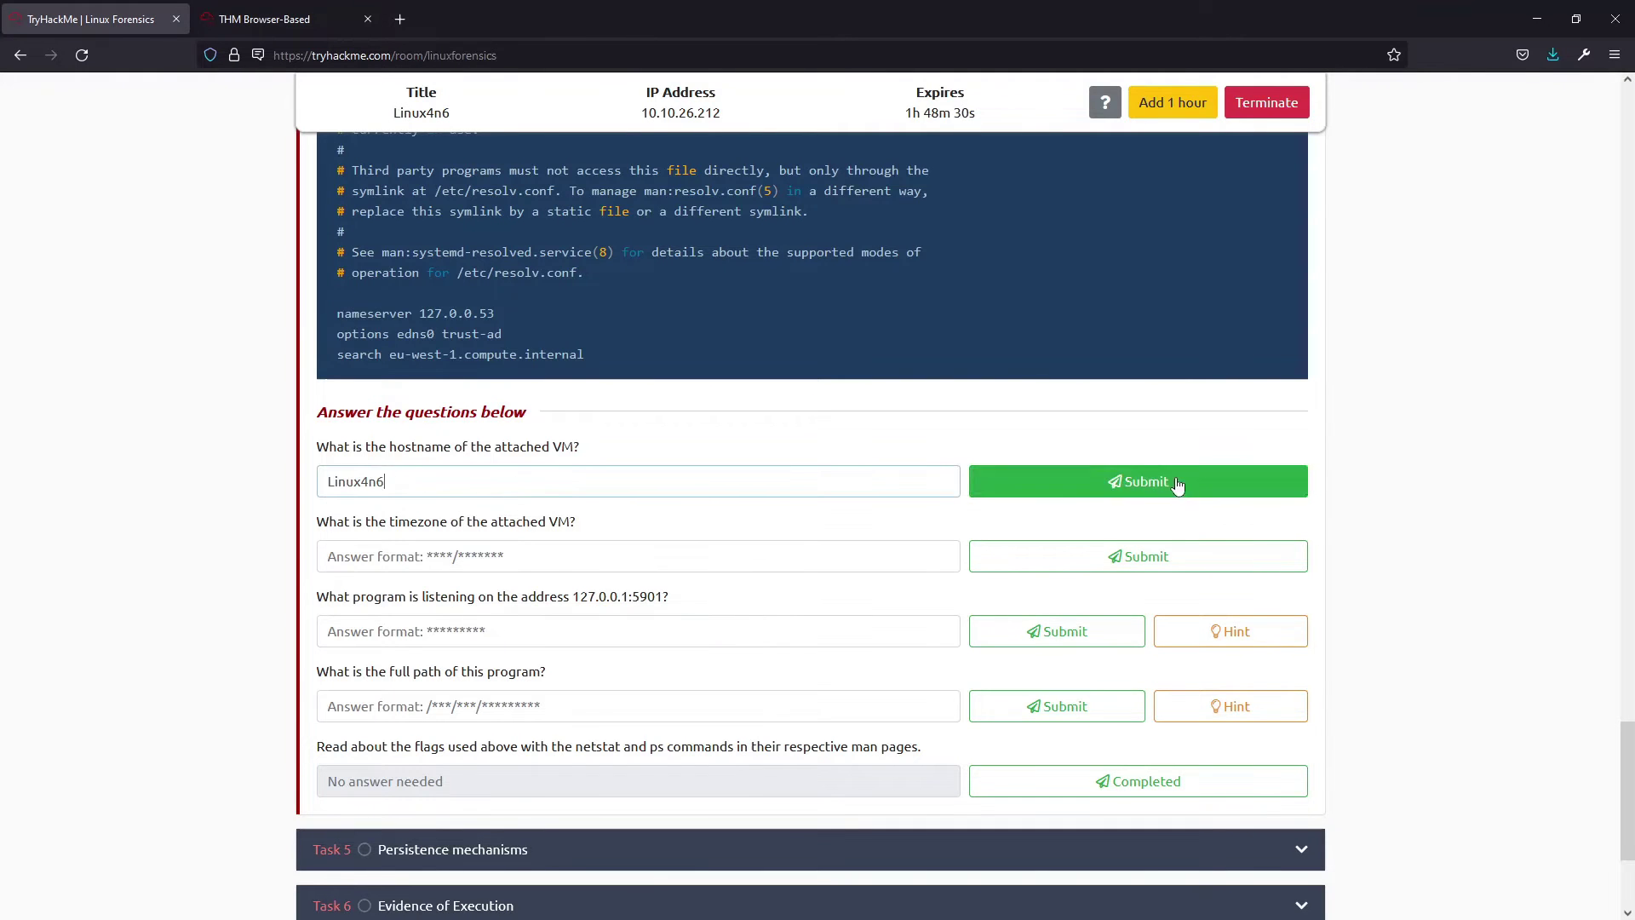
click(1178, 485)
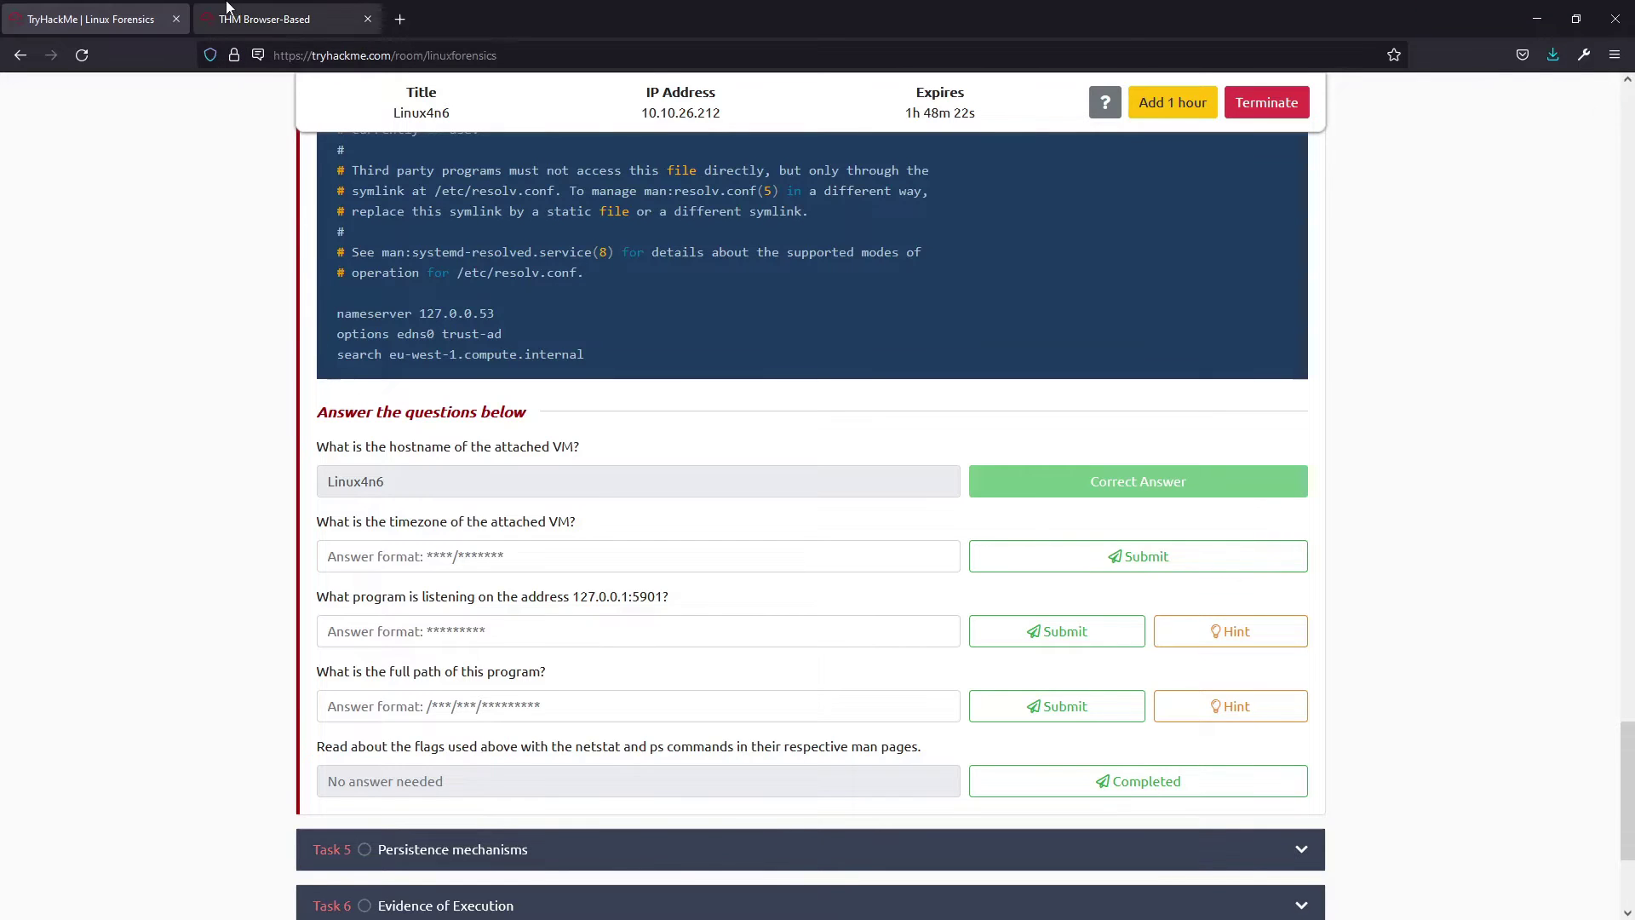
Step: Run cat /etc/timezone and submit Asia/Karachi as the timezone answer
click(255, 19)
drag(484, 376, 491, 391)
text(cat /etc/timezone)
key(Return)
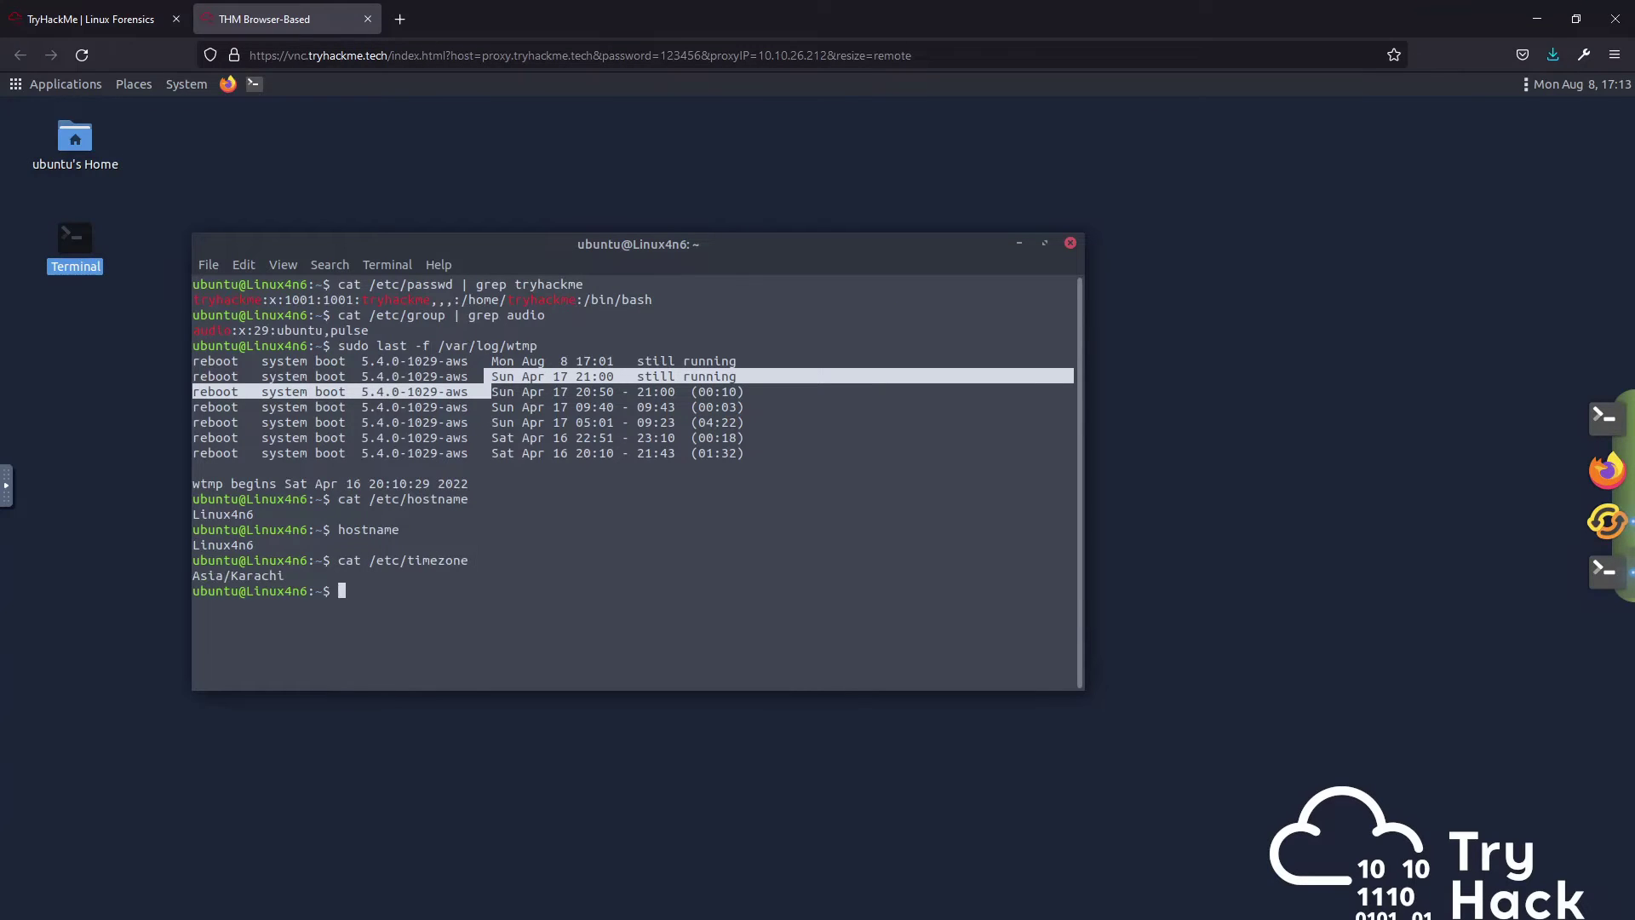
double_click(239, 575)
key(ctrl+c)
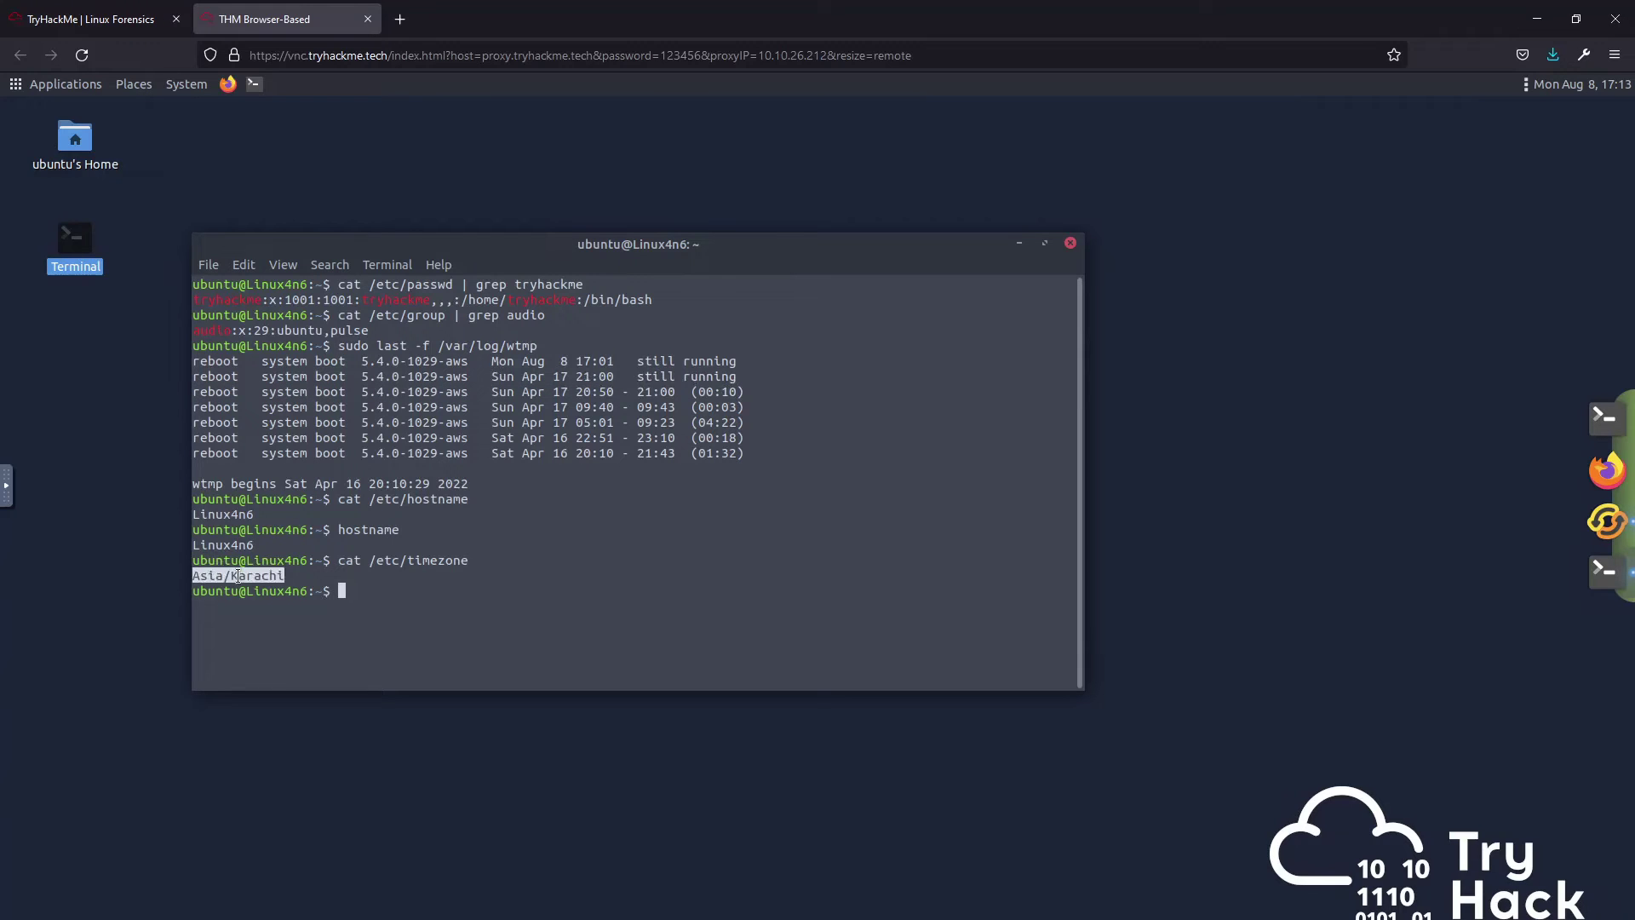
click(91, 19)
click(551, 558)
key(ctrl+v)
key(Return)
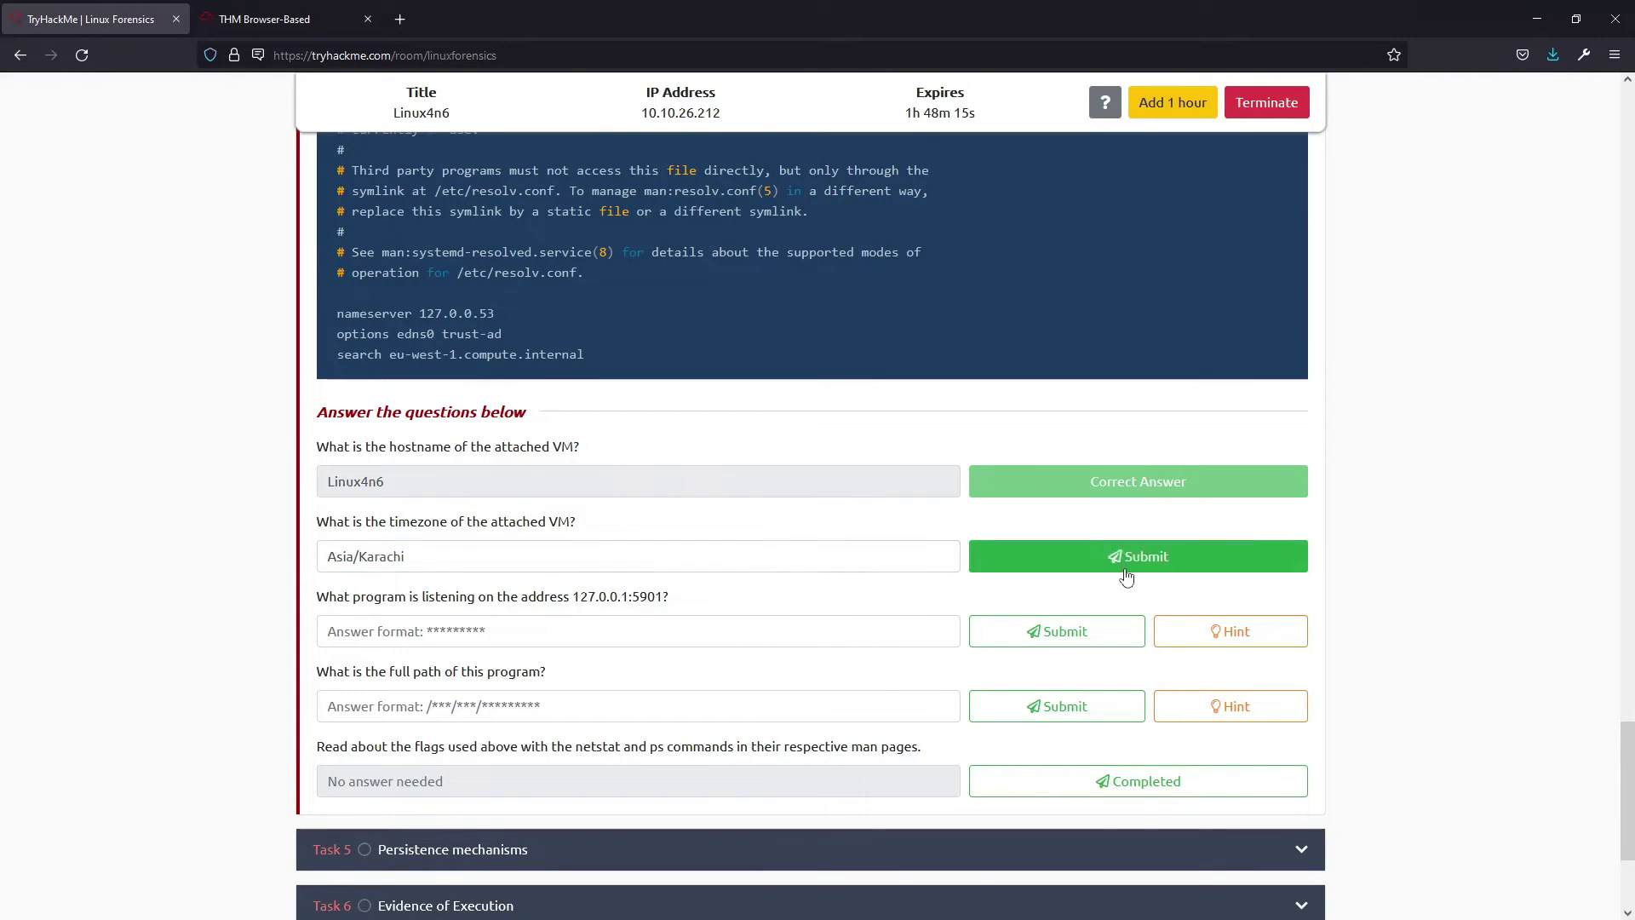
Step: Scroll down and select the address 127.0.0.1:5901 in the next question
scroll(603, 557, down, 1)
scroll(605, 511, down, 1)
double_click(588, 423)
drag(590, 428, 656, 429)
key(ctrl+c)
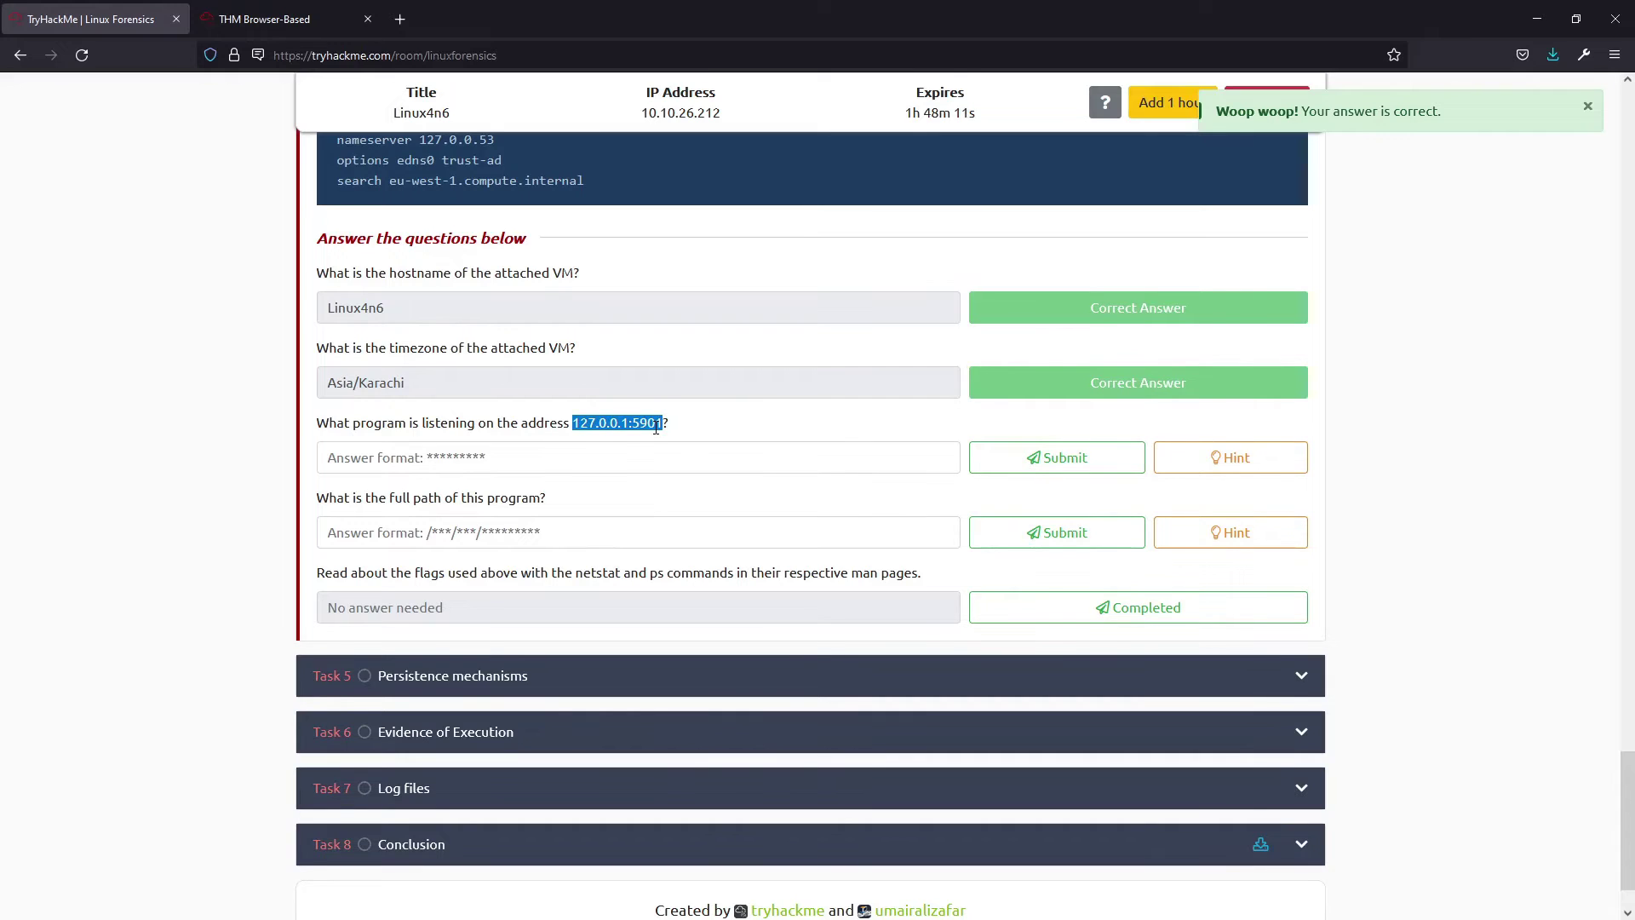
Step: Copy 127.0.0.1:5901 into the remote VM's noVNC clipboard
click(656, 429)
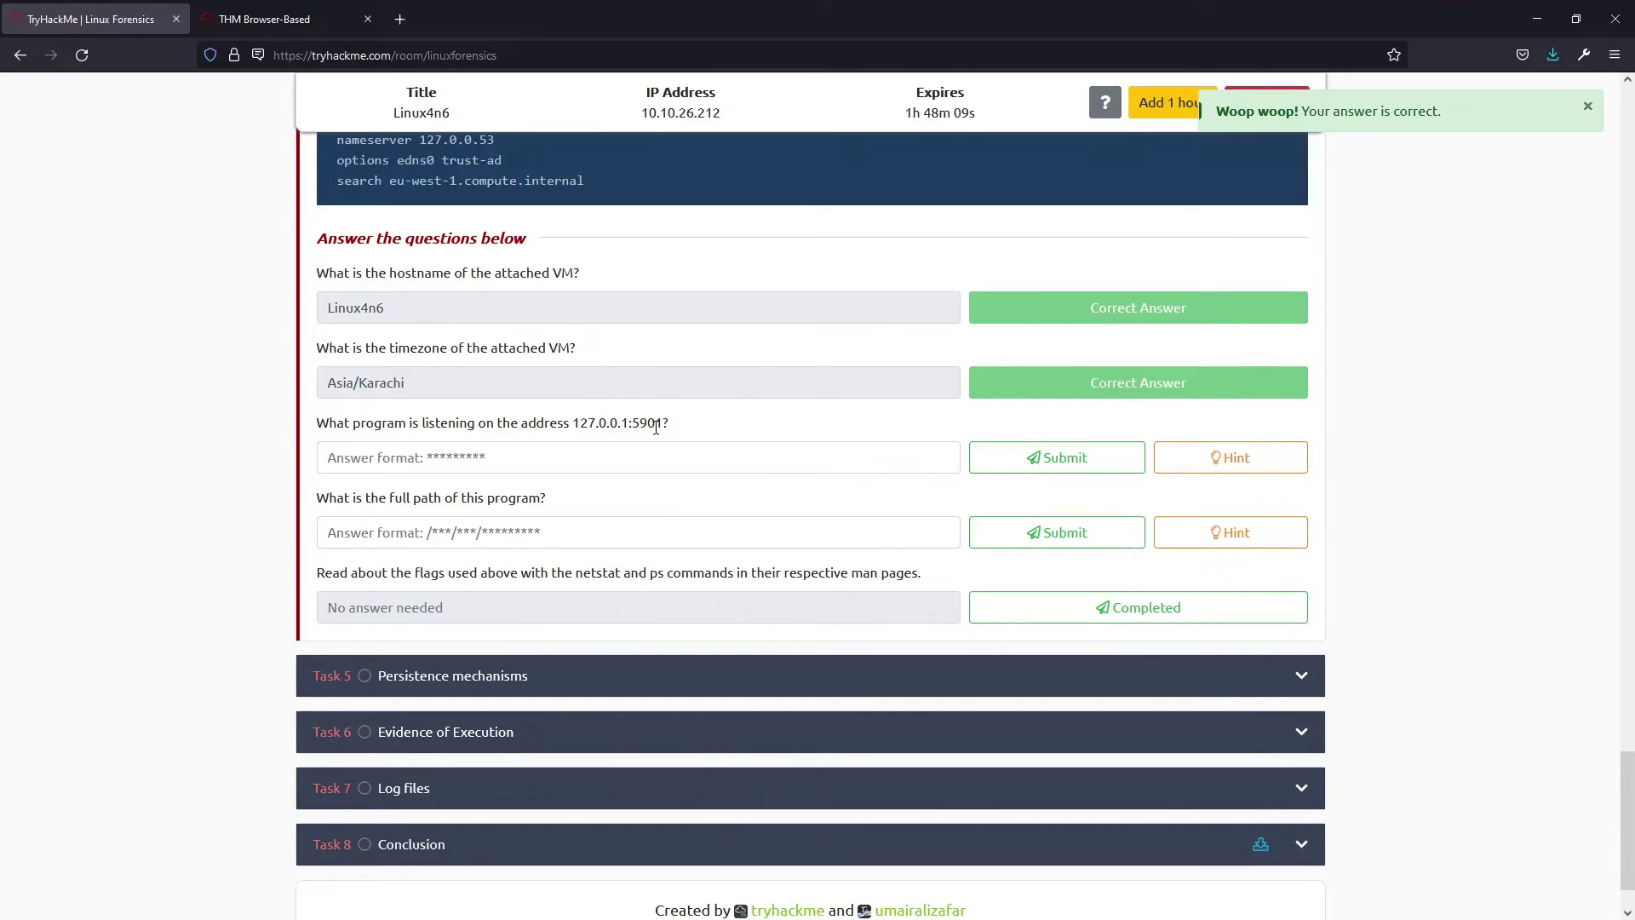
mouse_move(632, 423)
mouse_down()
mouse_move(654, 425)
mouse_move(572, 424)
mouse_up()
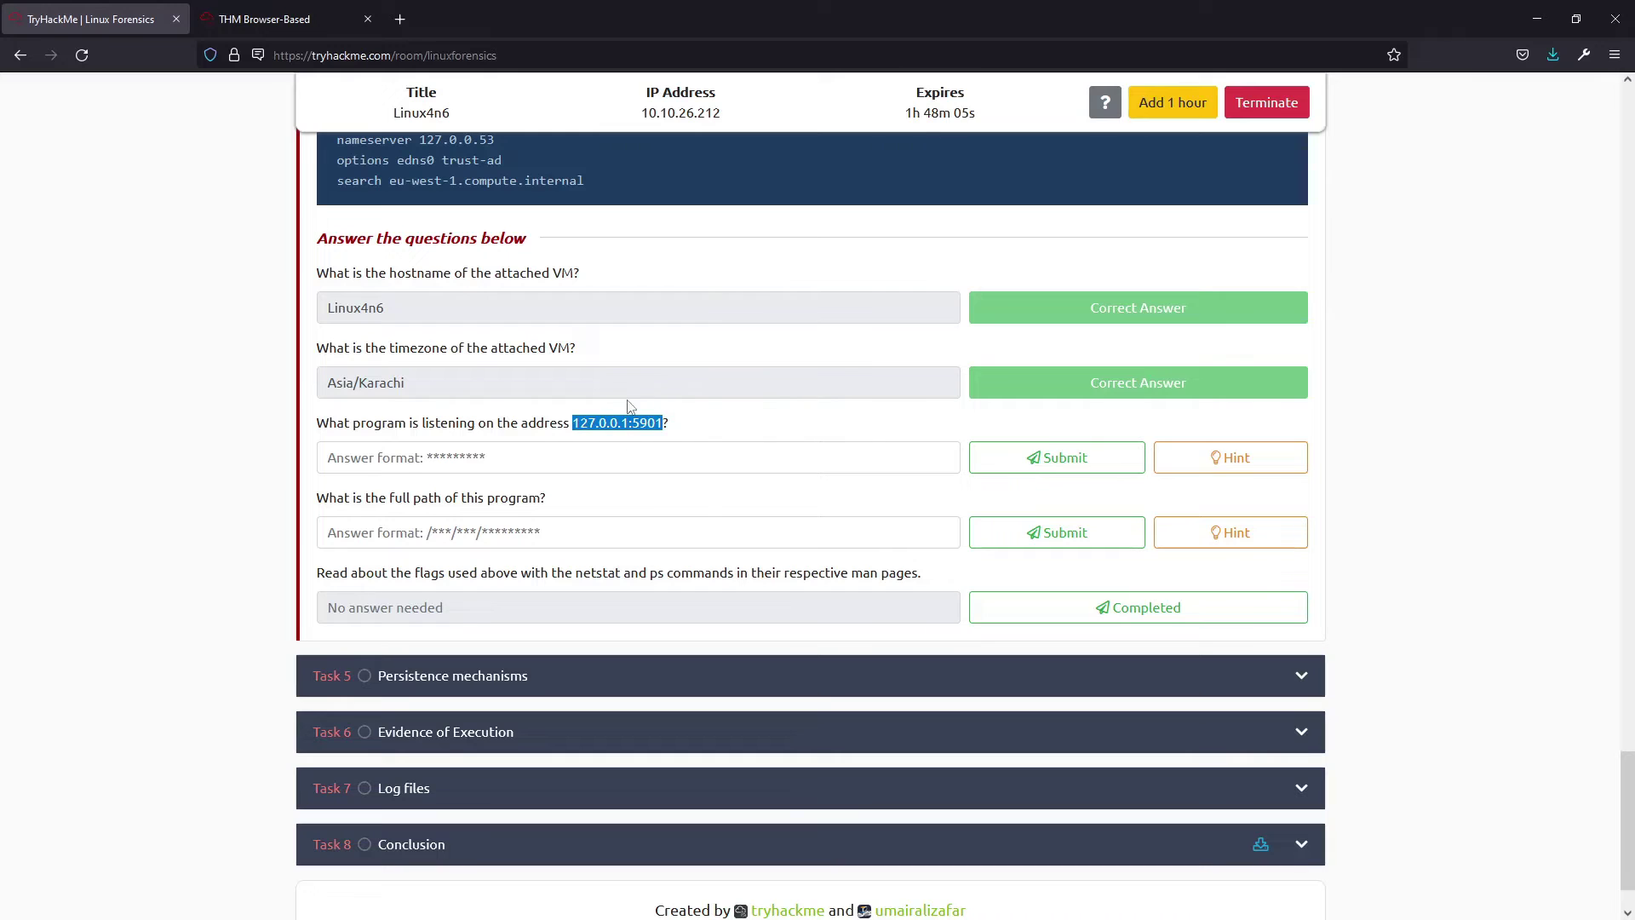
click(284, 17)
click(517, 478)
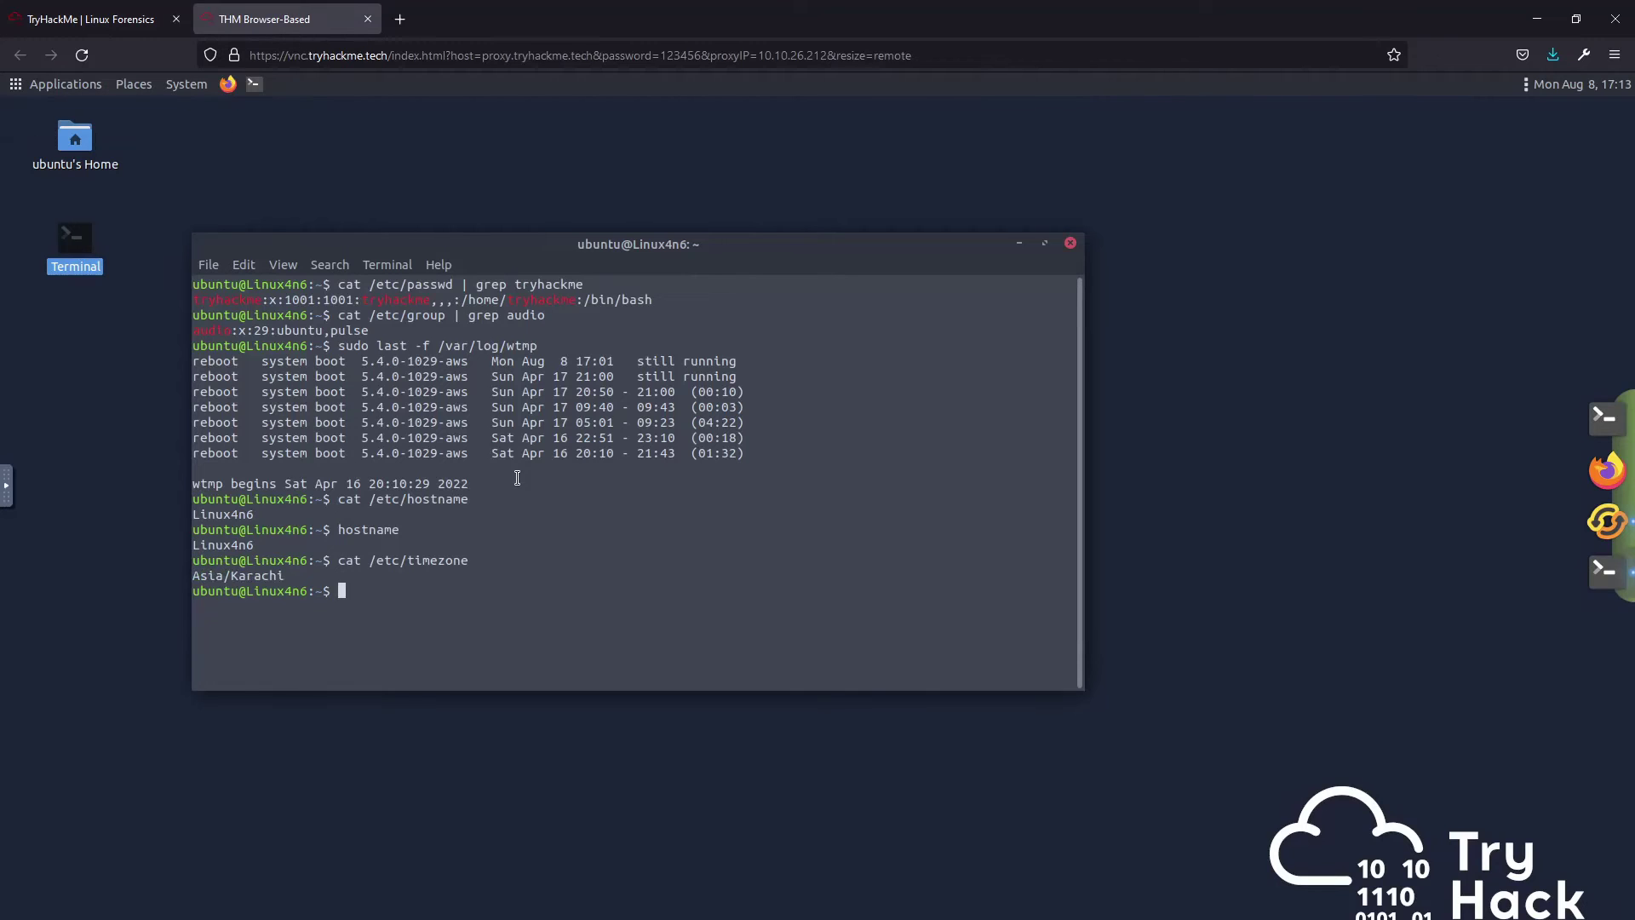
click(6, 488)
click(19, 501)
triple_click(156, 489)
key(ctrl+v)
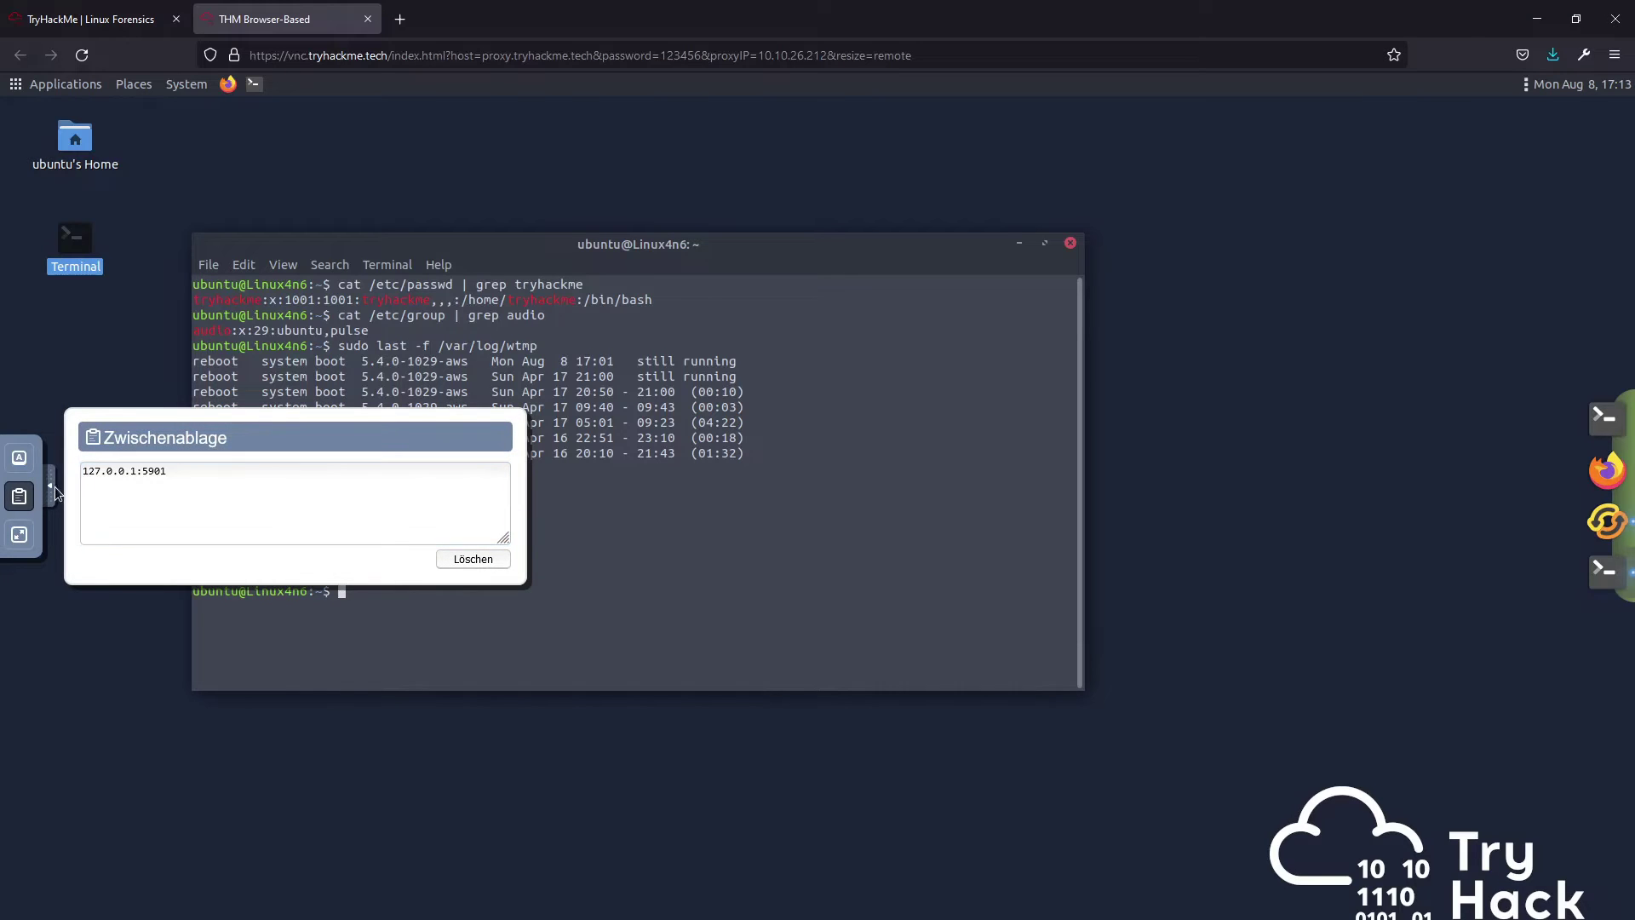
click(55, 487)
click(564, 502)
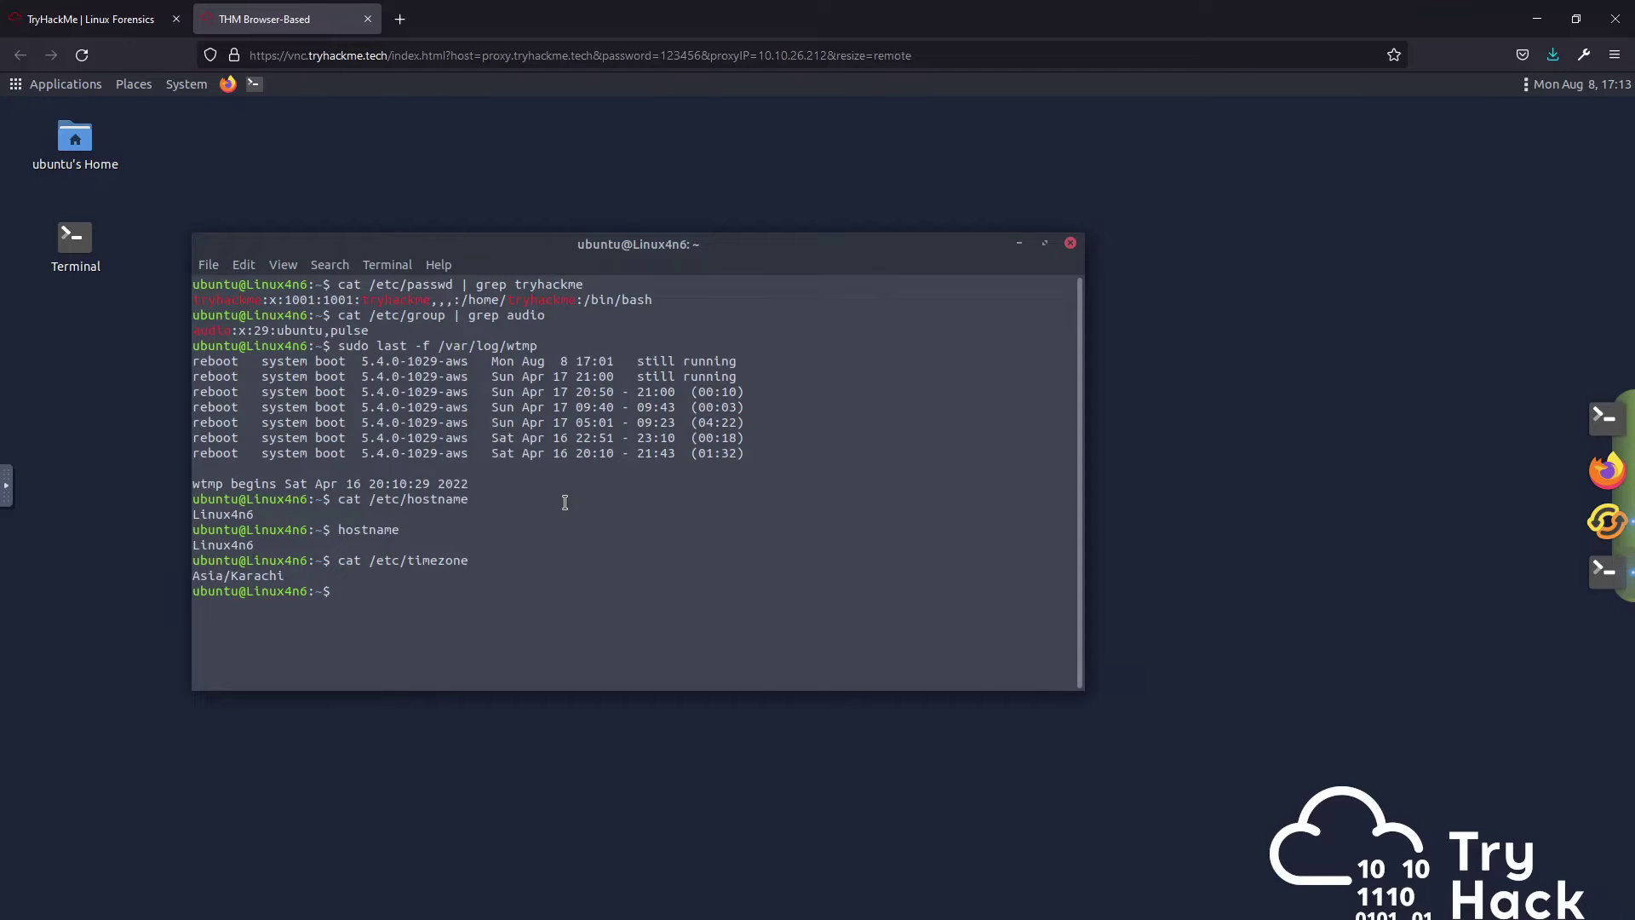
Step: Run netstat -natp | grep 127.0.0.1:5901 and submit Xtigervnc as the listening program
text(netstat -natp)
text( | grep )
text(127.0.0.1:5901)
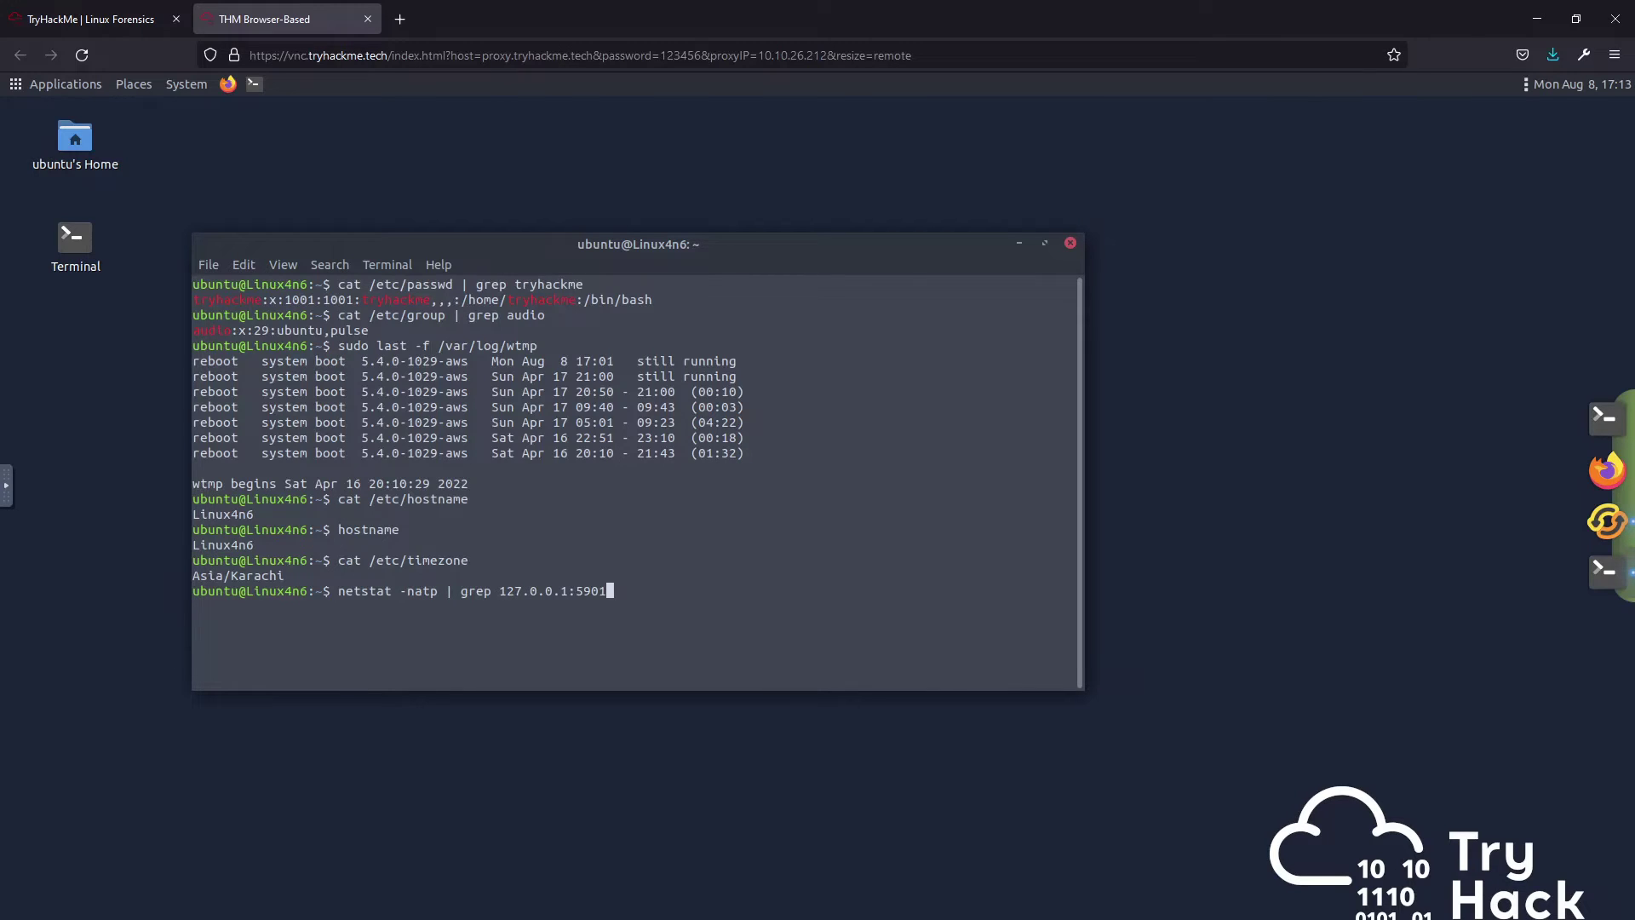
key(Return)
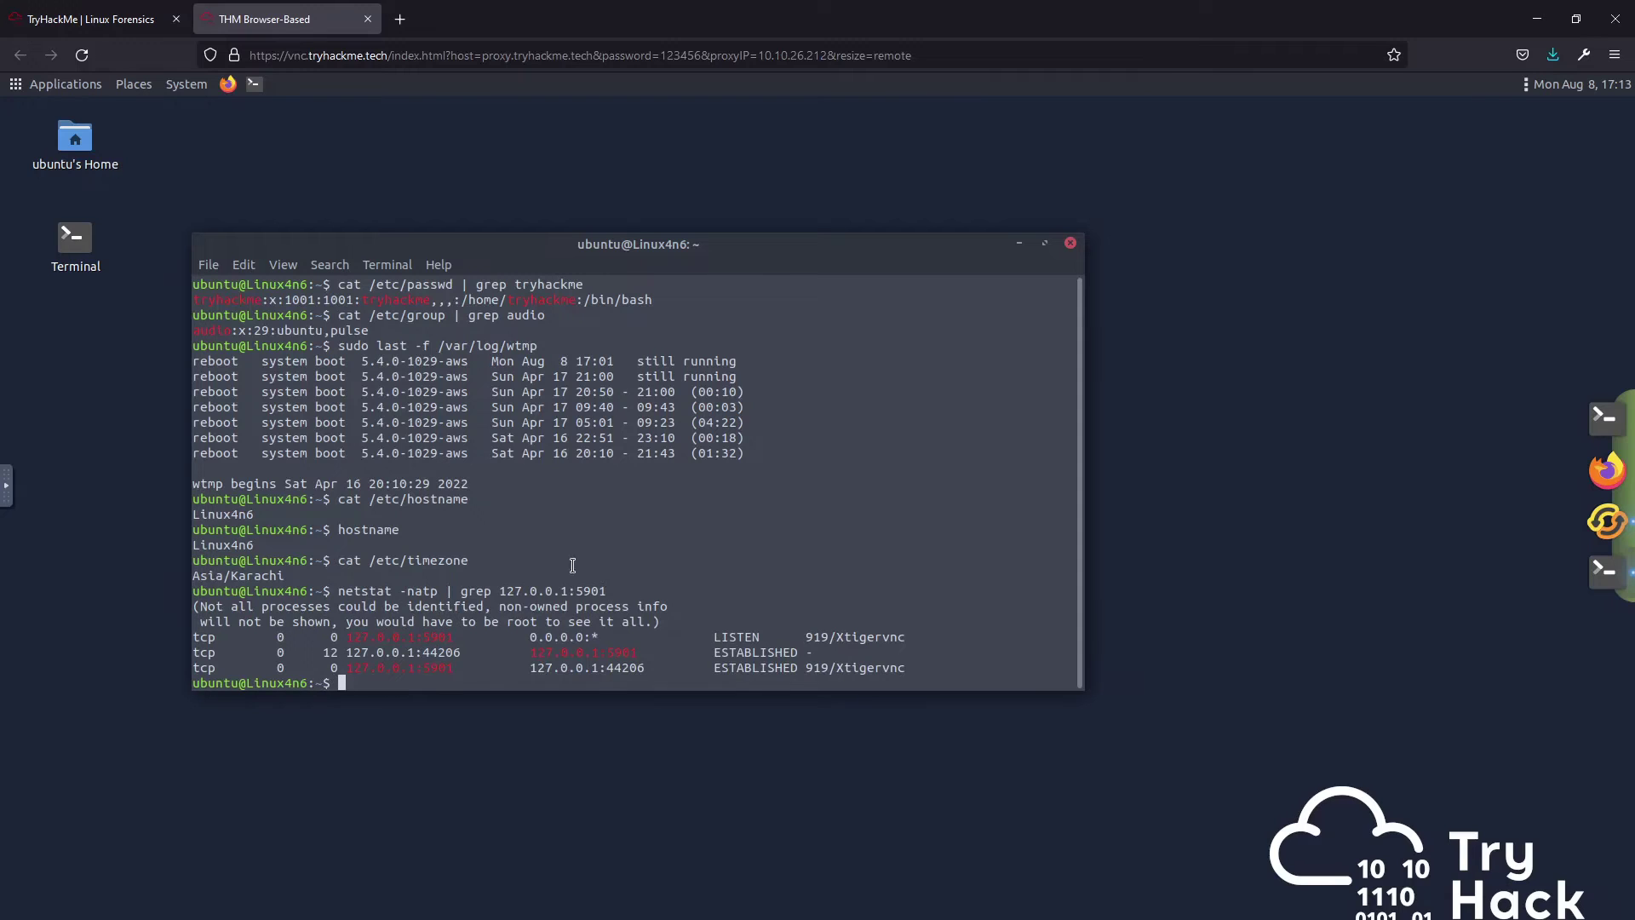
drag(906, 637, 843, 634)
click(94, 19)
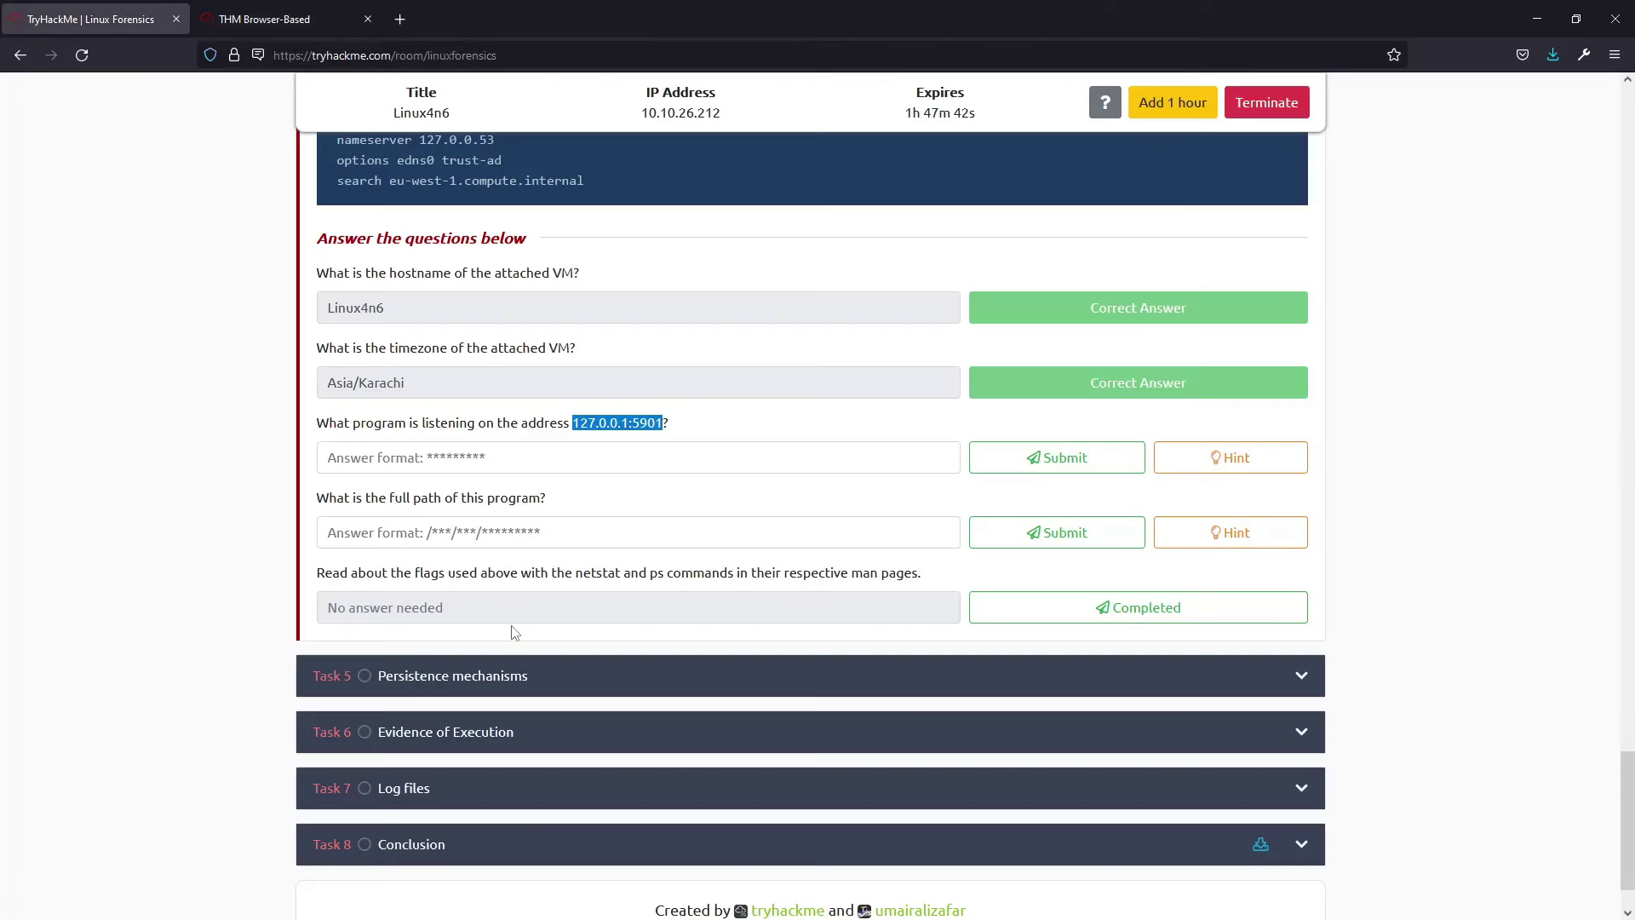
click(733, 459)
text(Xtigervnc)
click(981, 457)
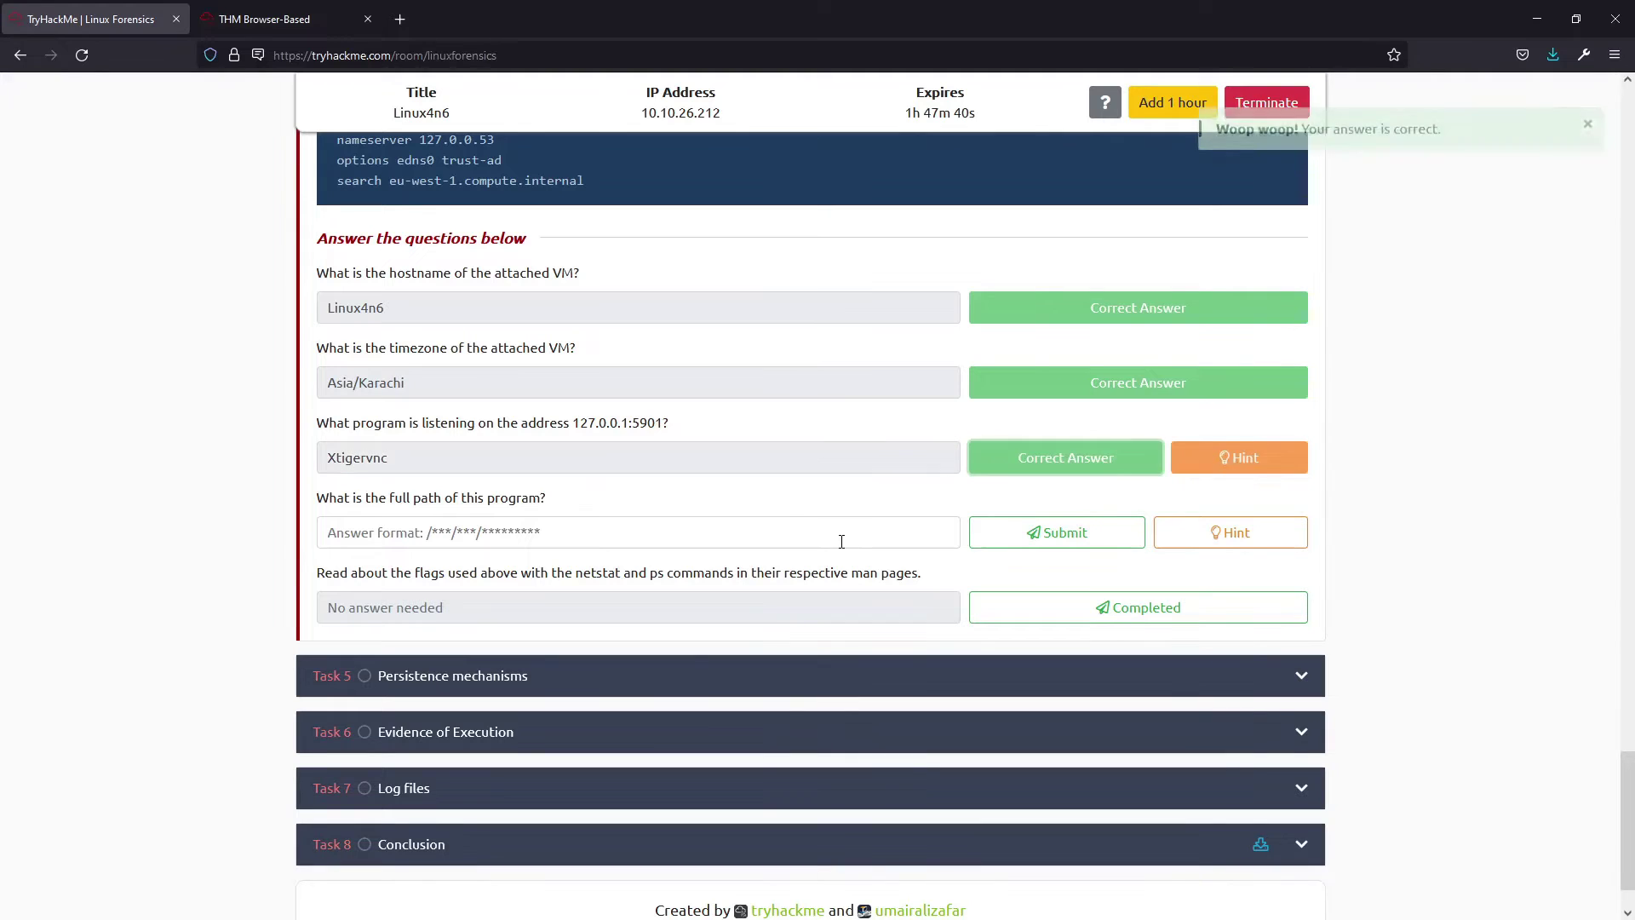
triple_click(428, 499)
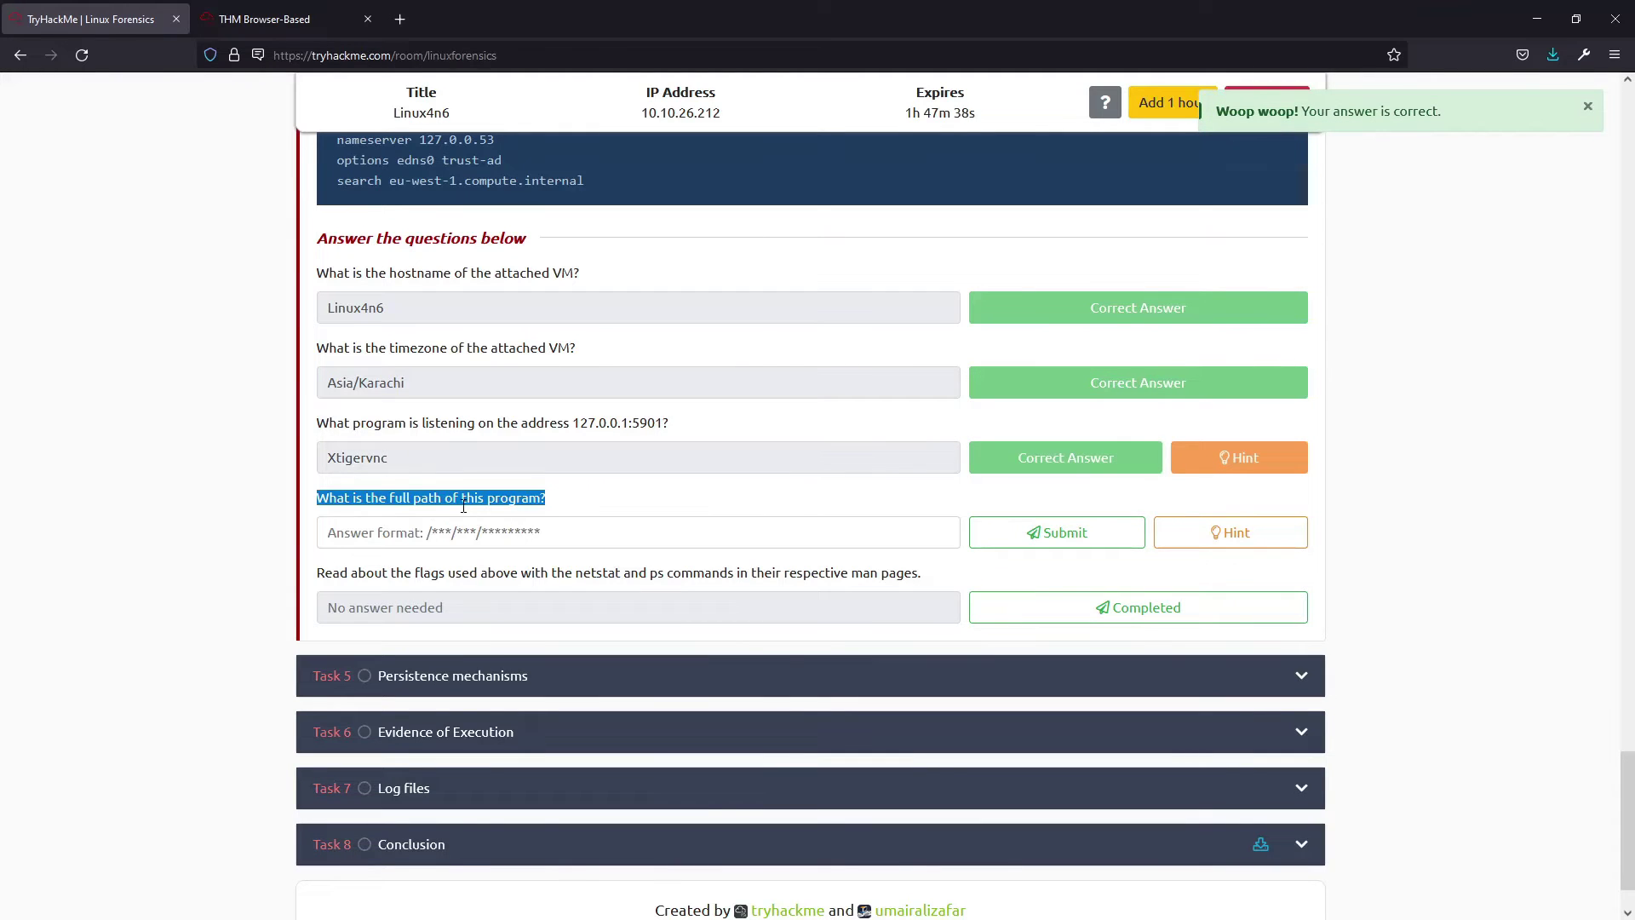
Step: Run ps aux | grep Xtigervnc and submit /usr/bin/Xtigervnc as the program's full path
click(264, 18)
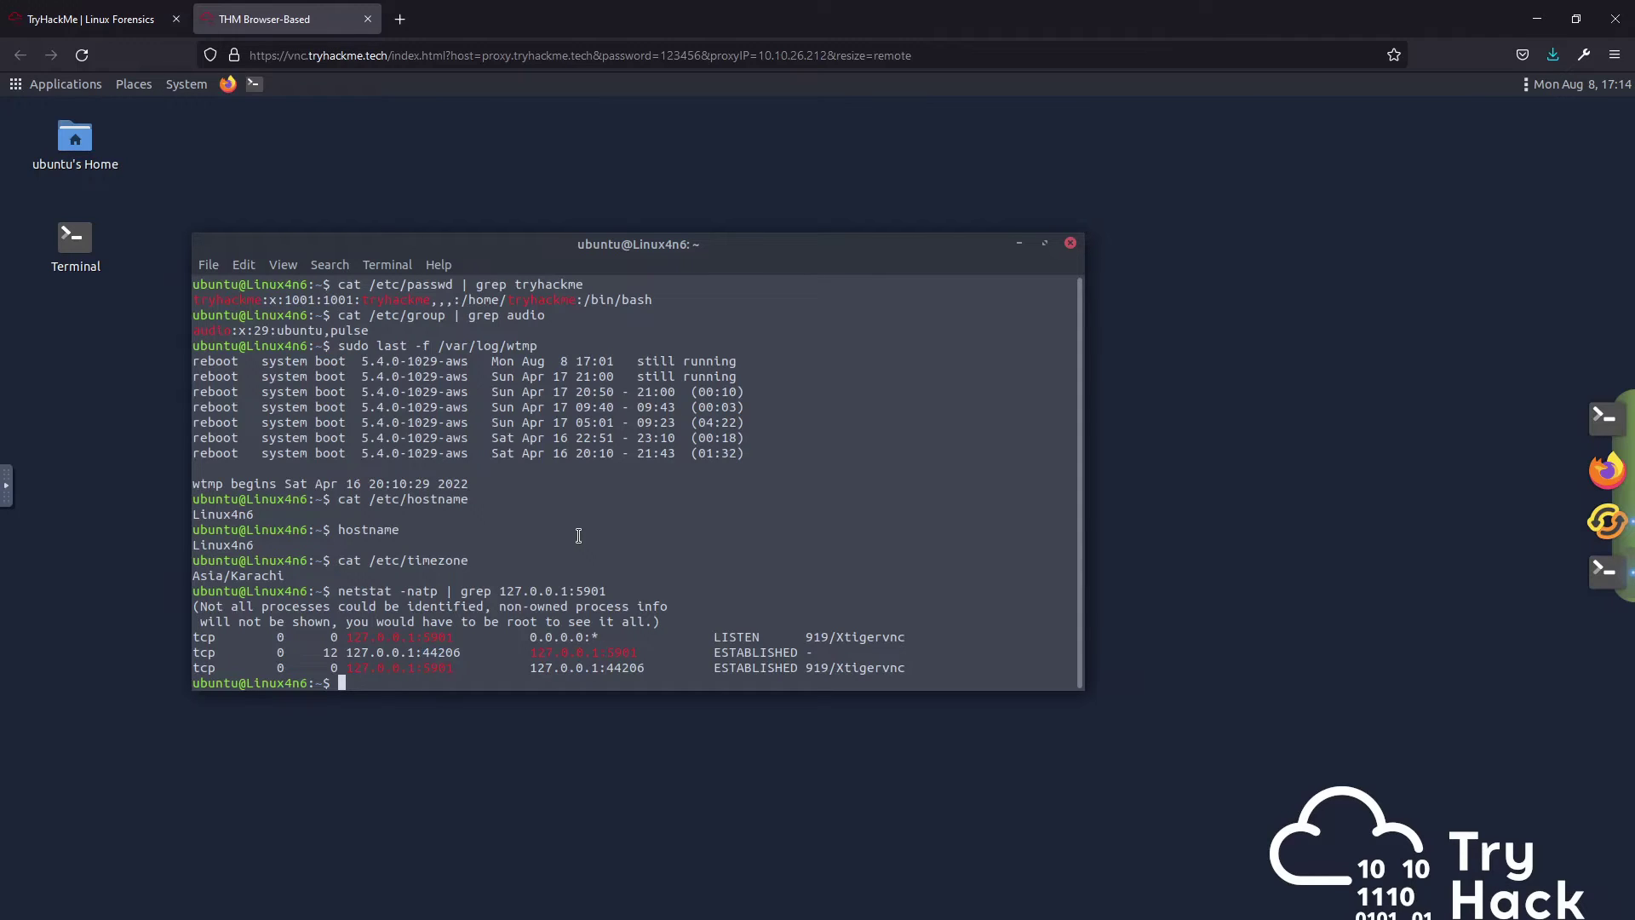
text(ps aux | grep Xtigervnc)
key(Return)
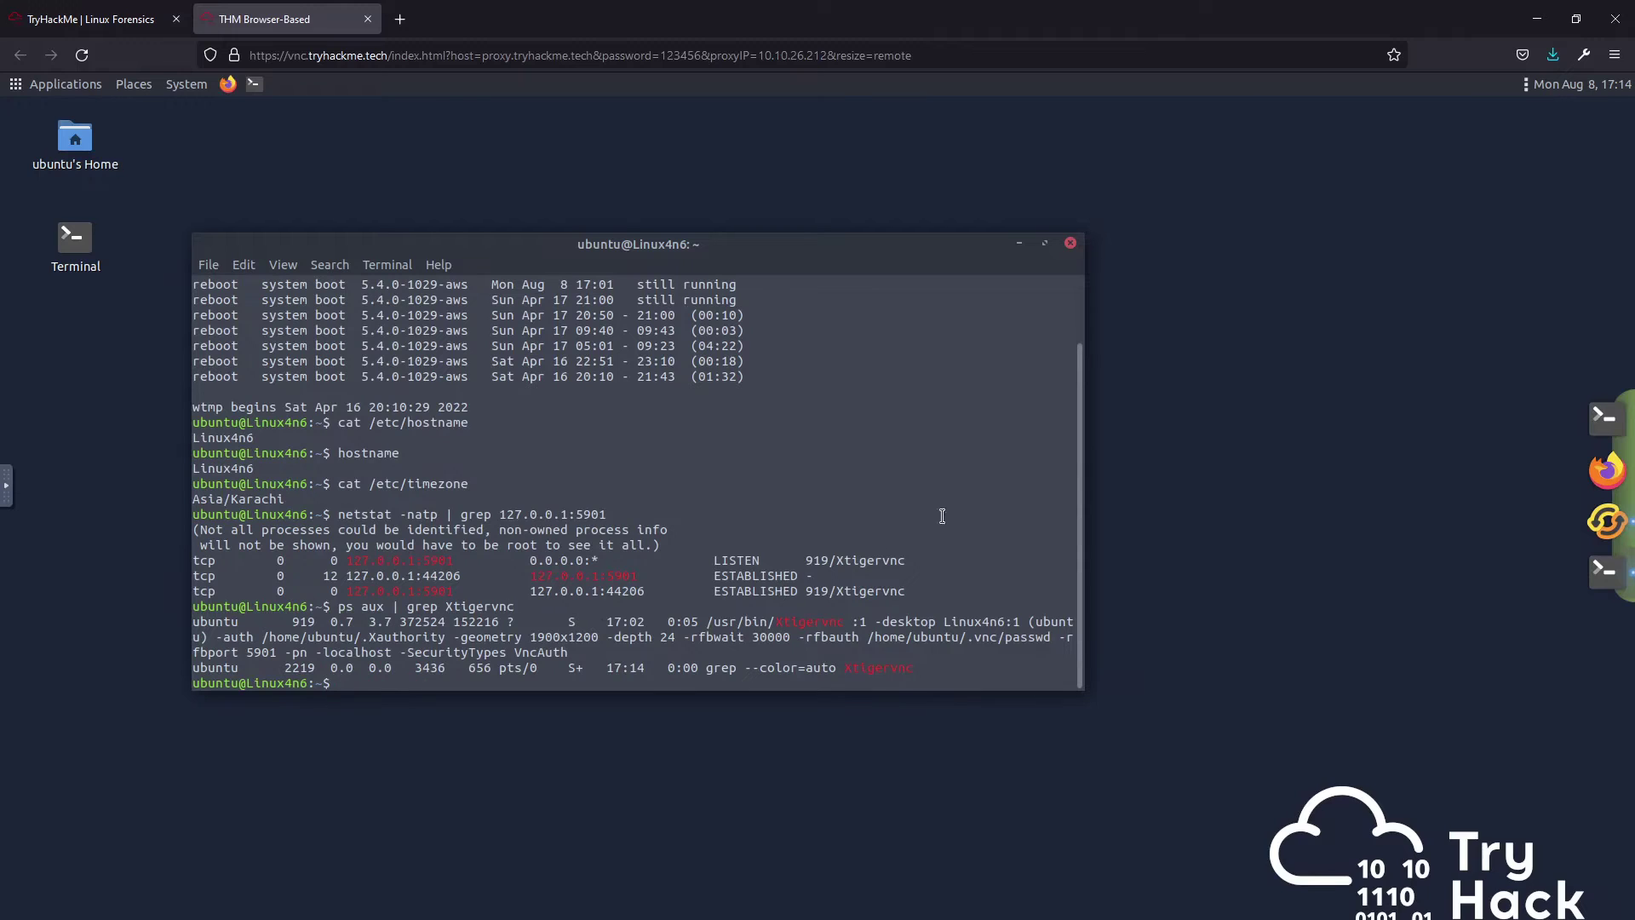
drag(1082, 429, 1483, 439)
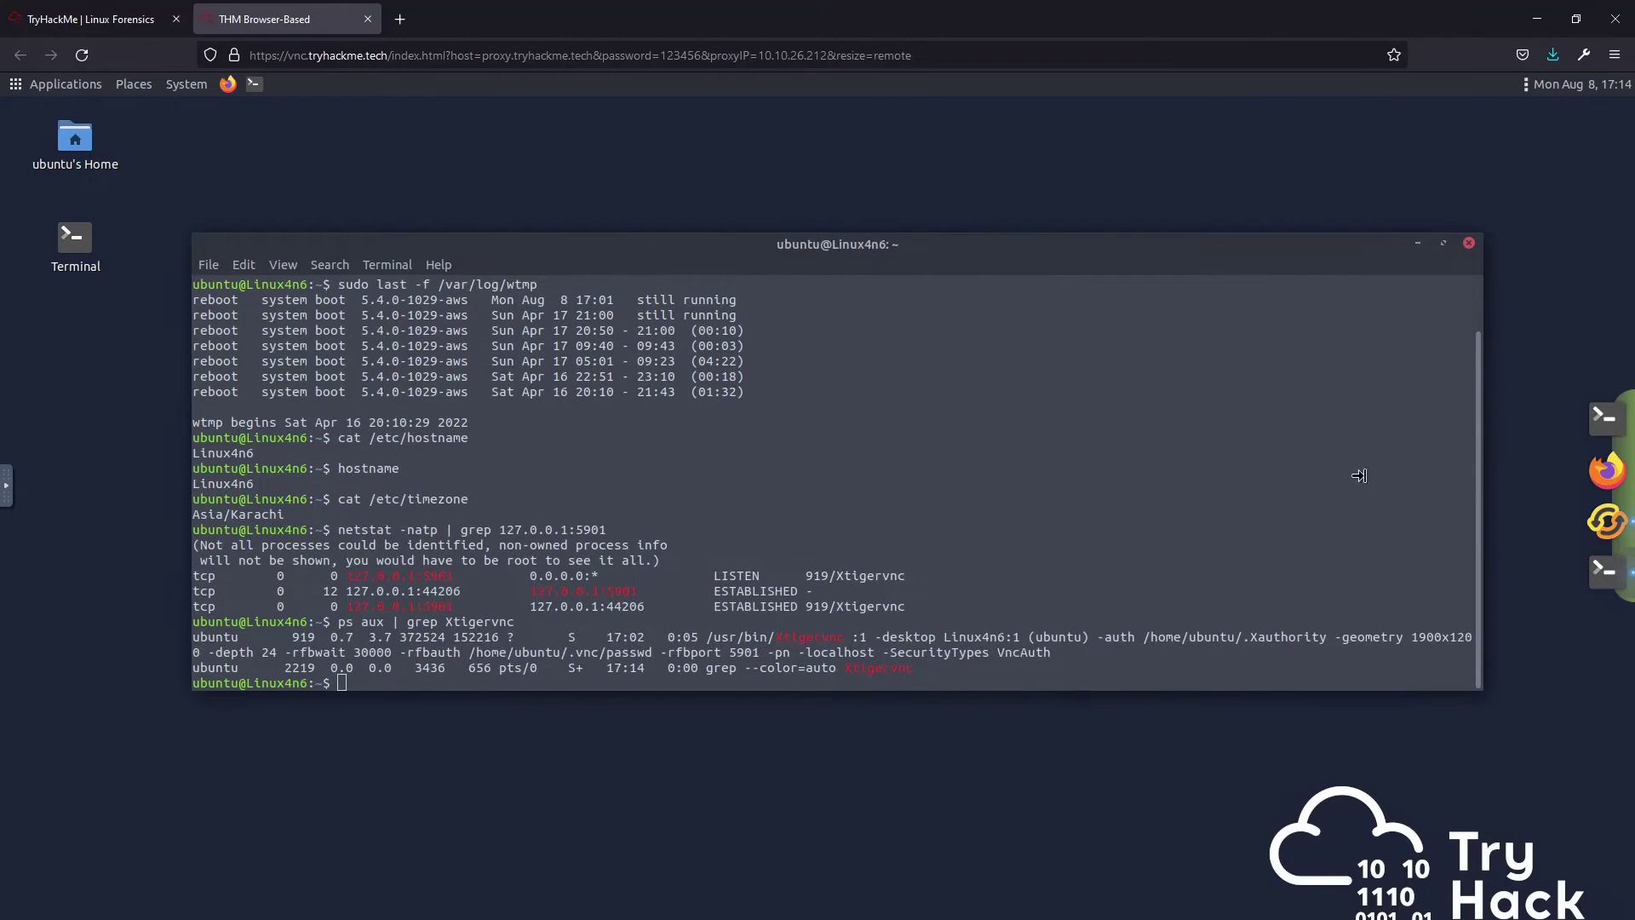
drag(712, 638, 841, 632)
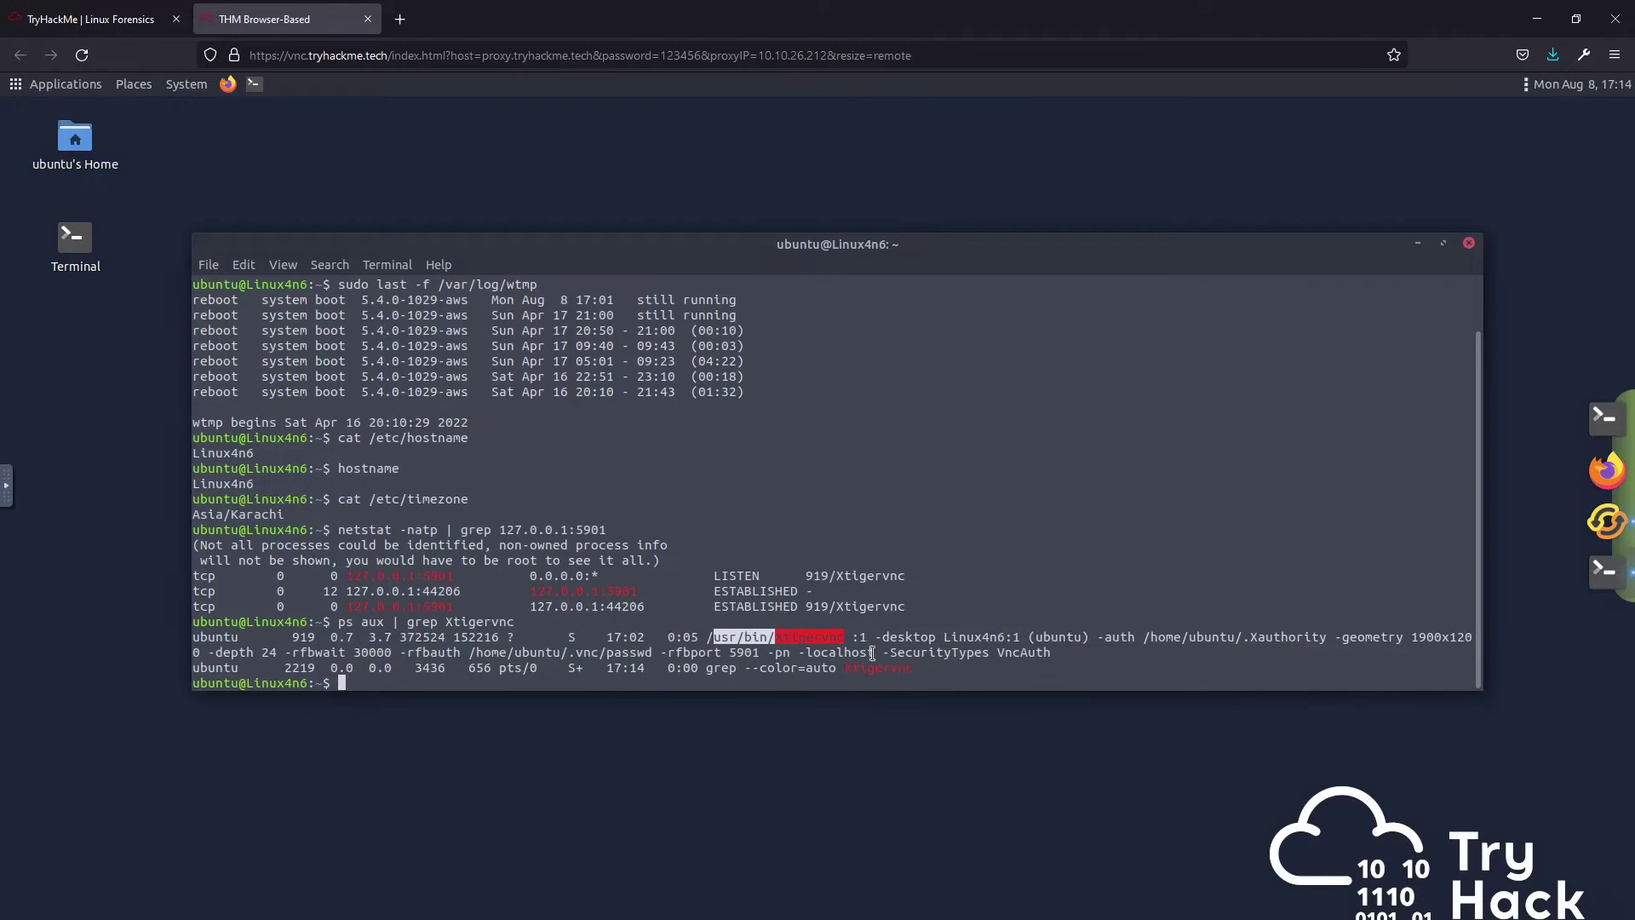
click(757, 649)
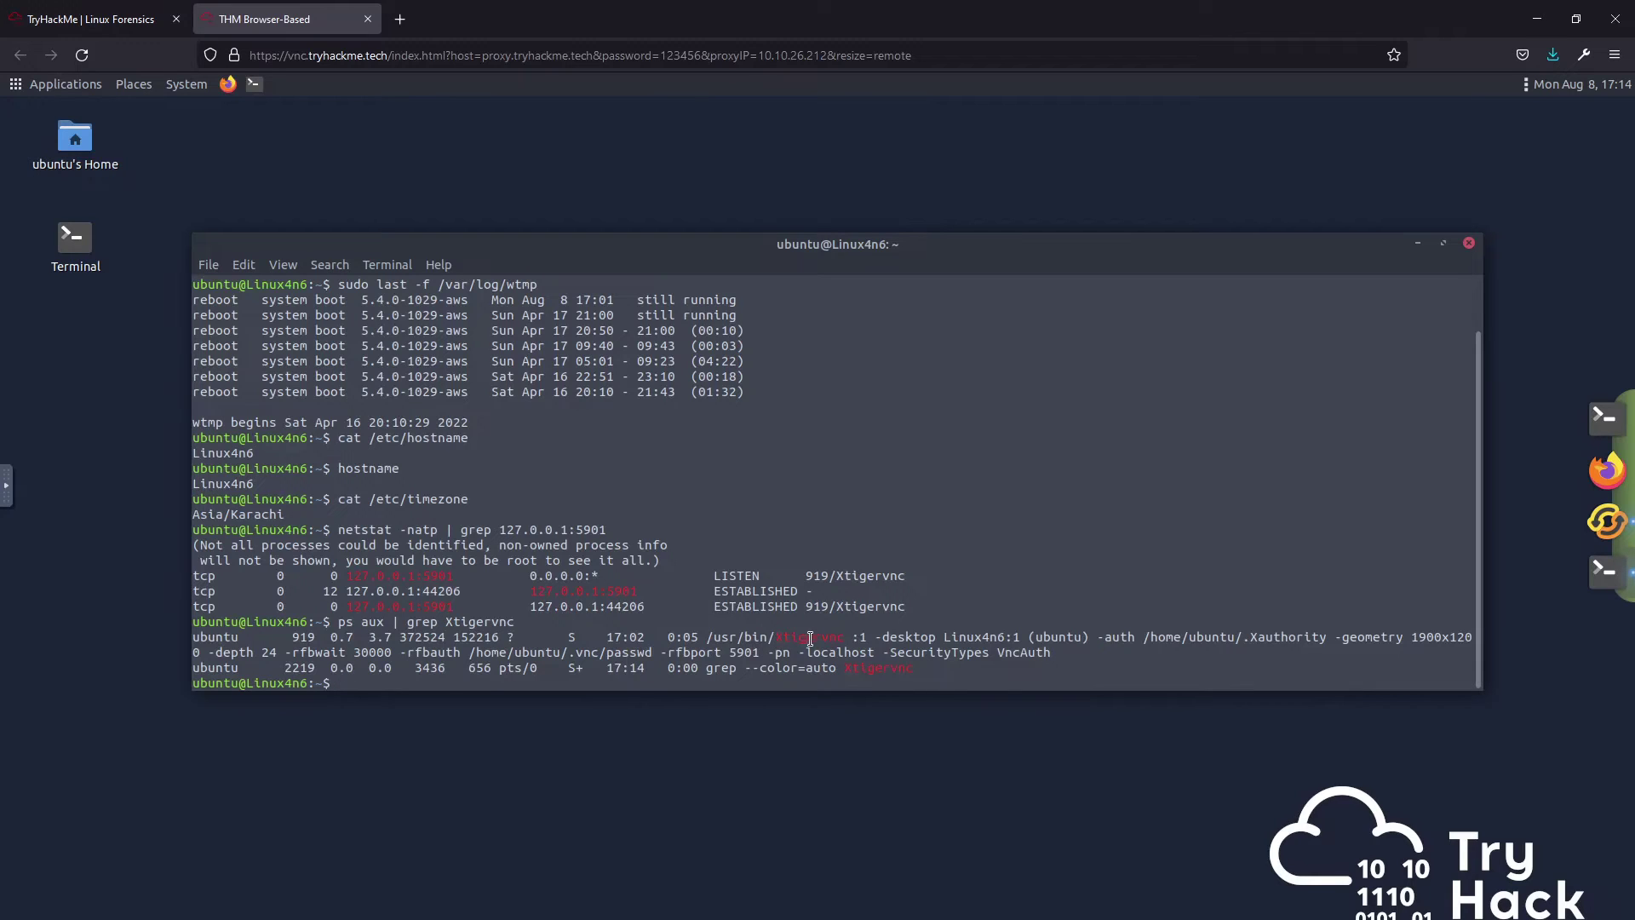
double_click(815, 636)
key(ctrl+c)
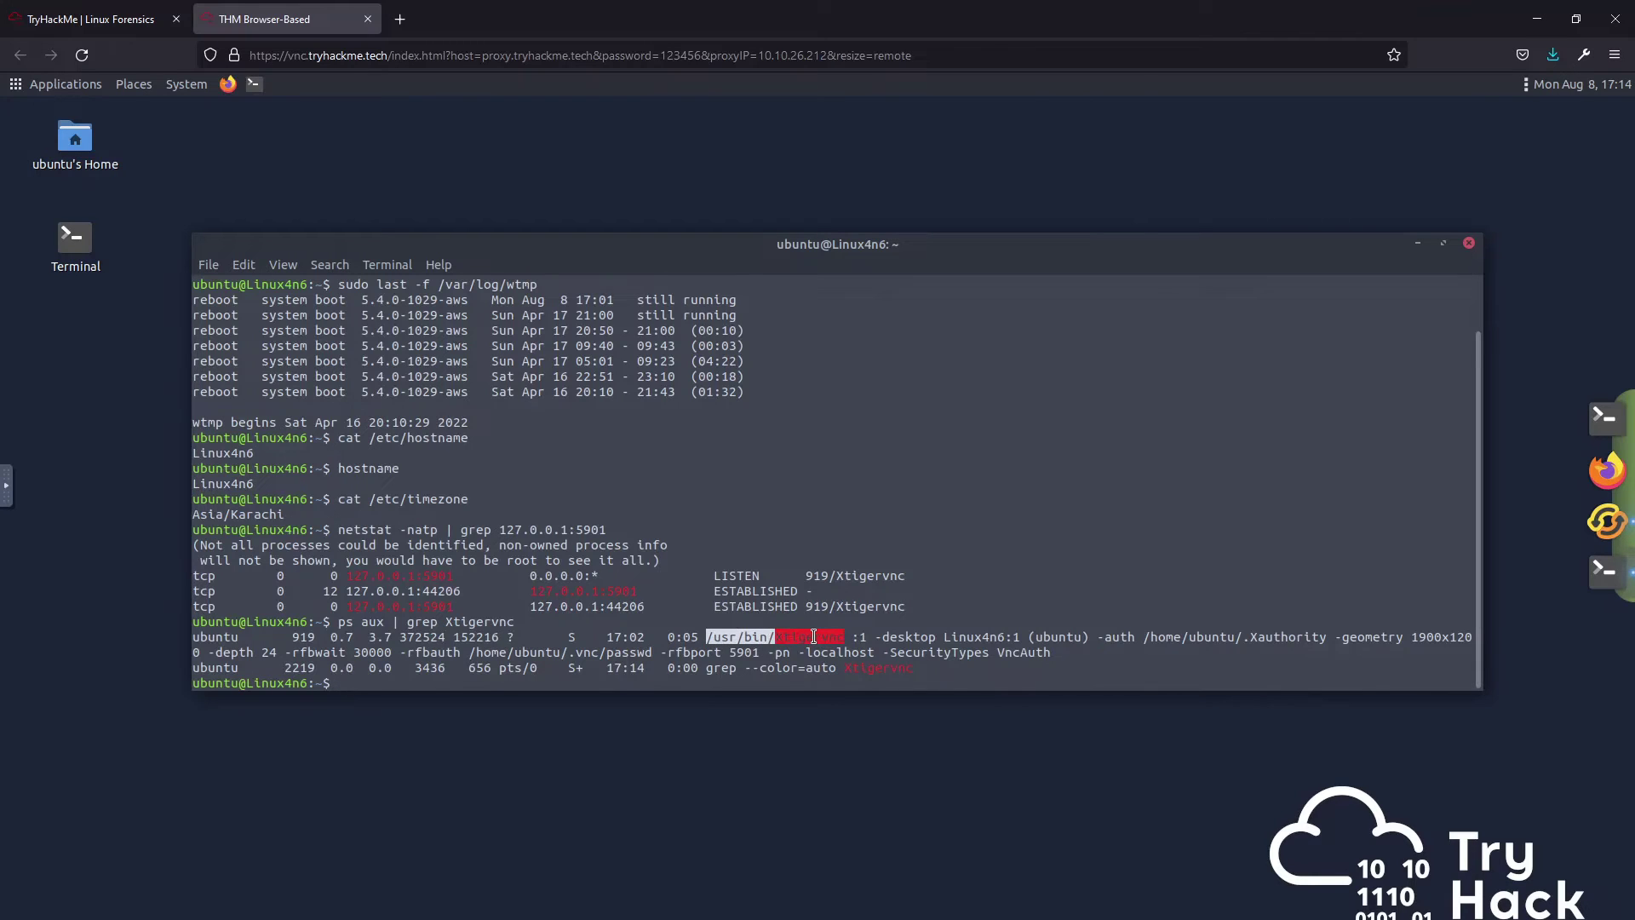
click(4, 10)
click(438, 532)
key(ctrl+v)
click(1009, 539)
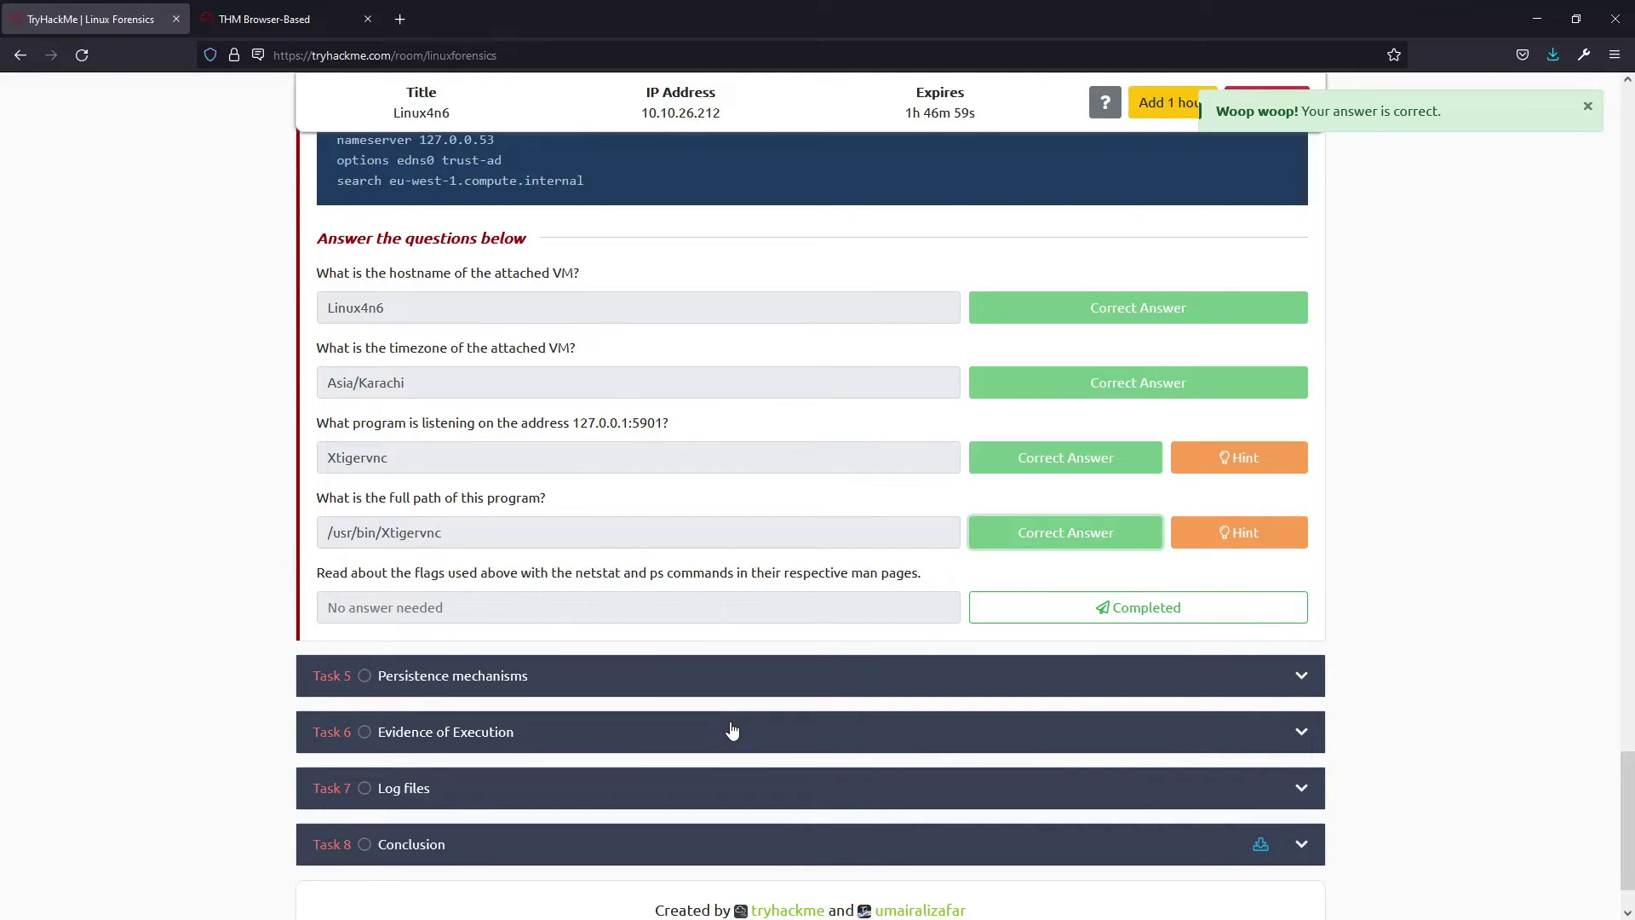
double_click(510, 573)
Step: Read the man-page item on netstat and ps flags and mark it Completed
triple_click(511, 573)
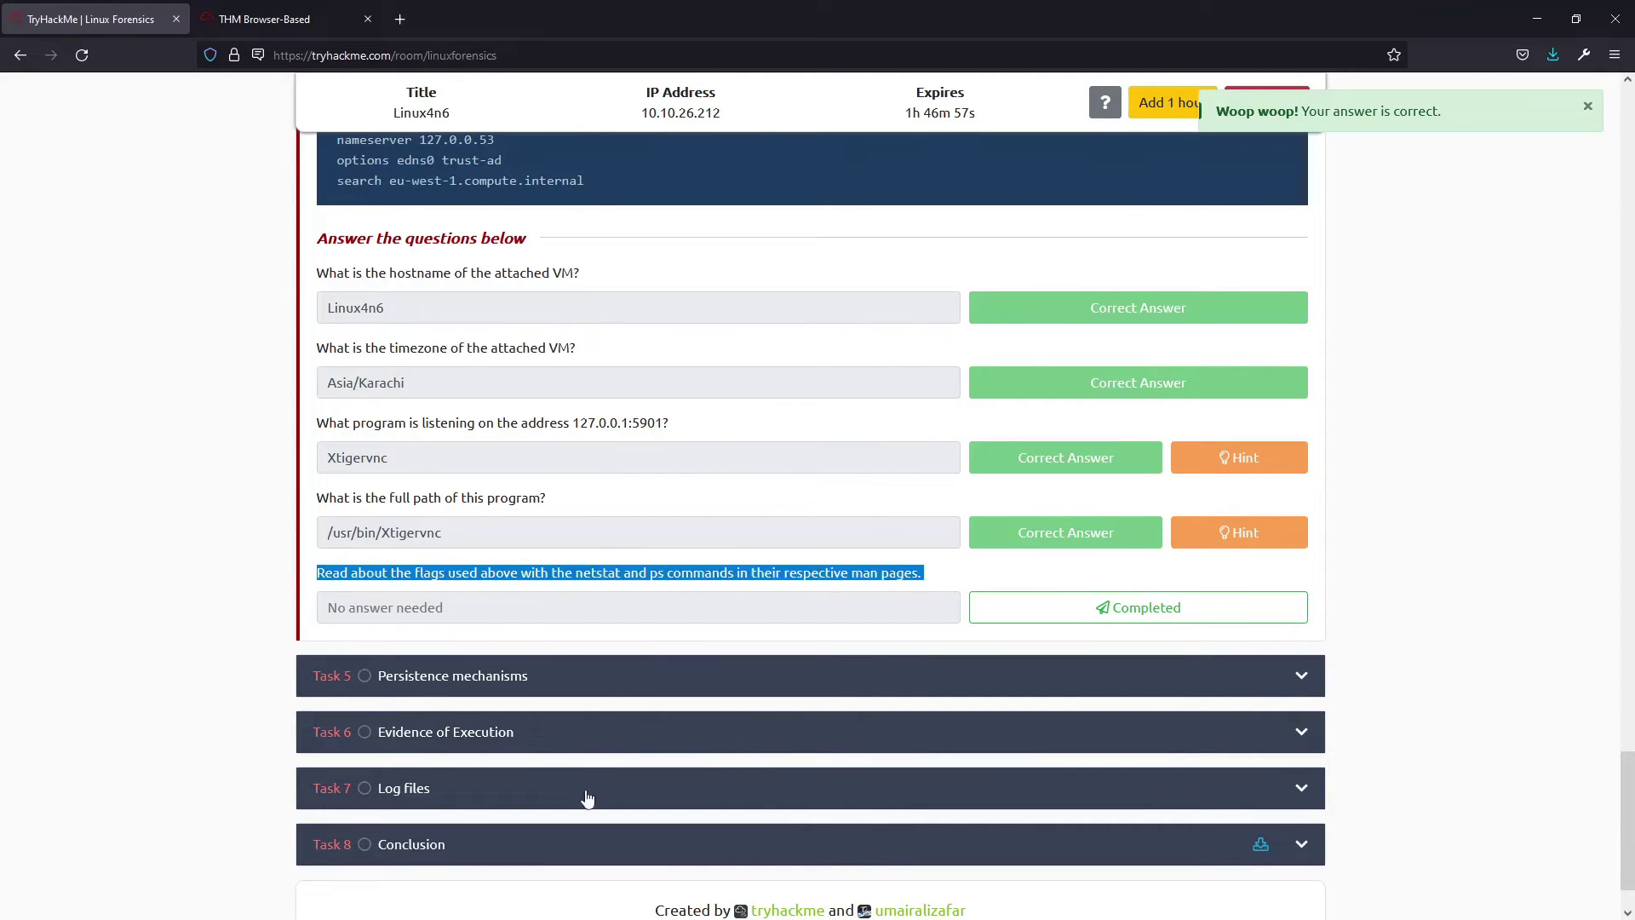
click(663, 546)
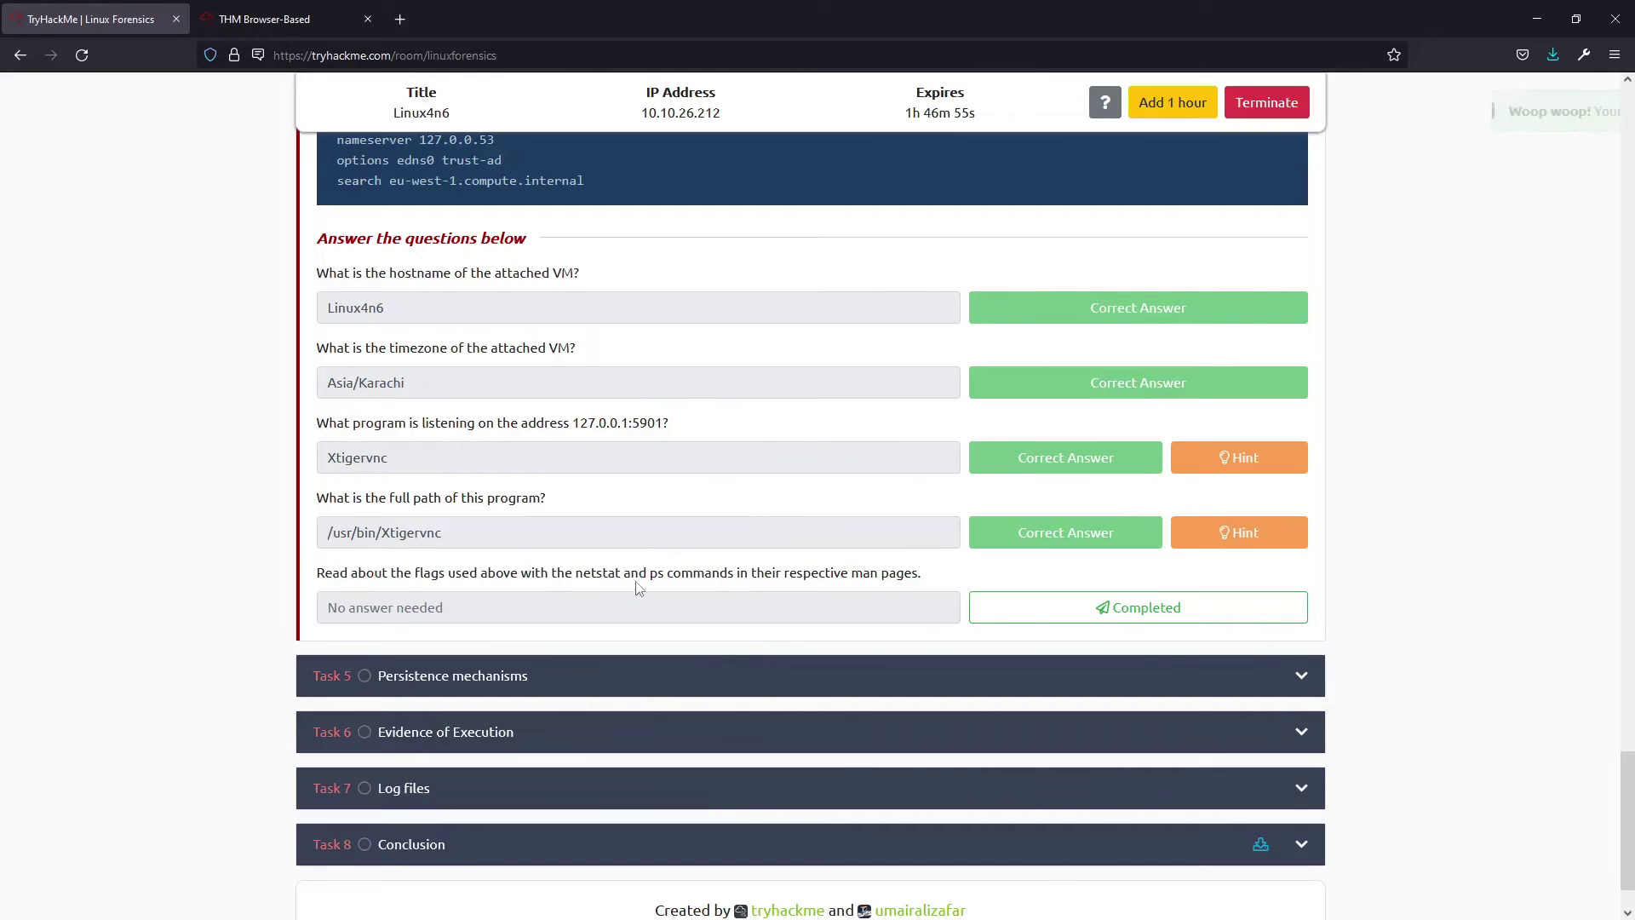
double_click(598, 572)
double_click(660, 573)
click(714, 569)
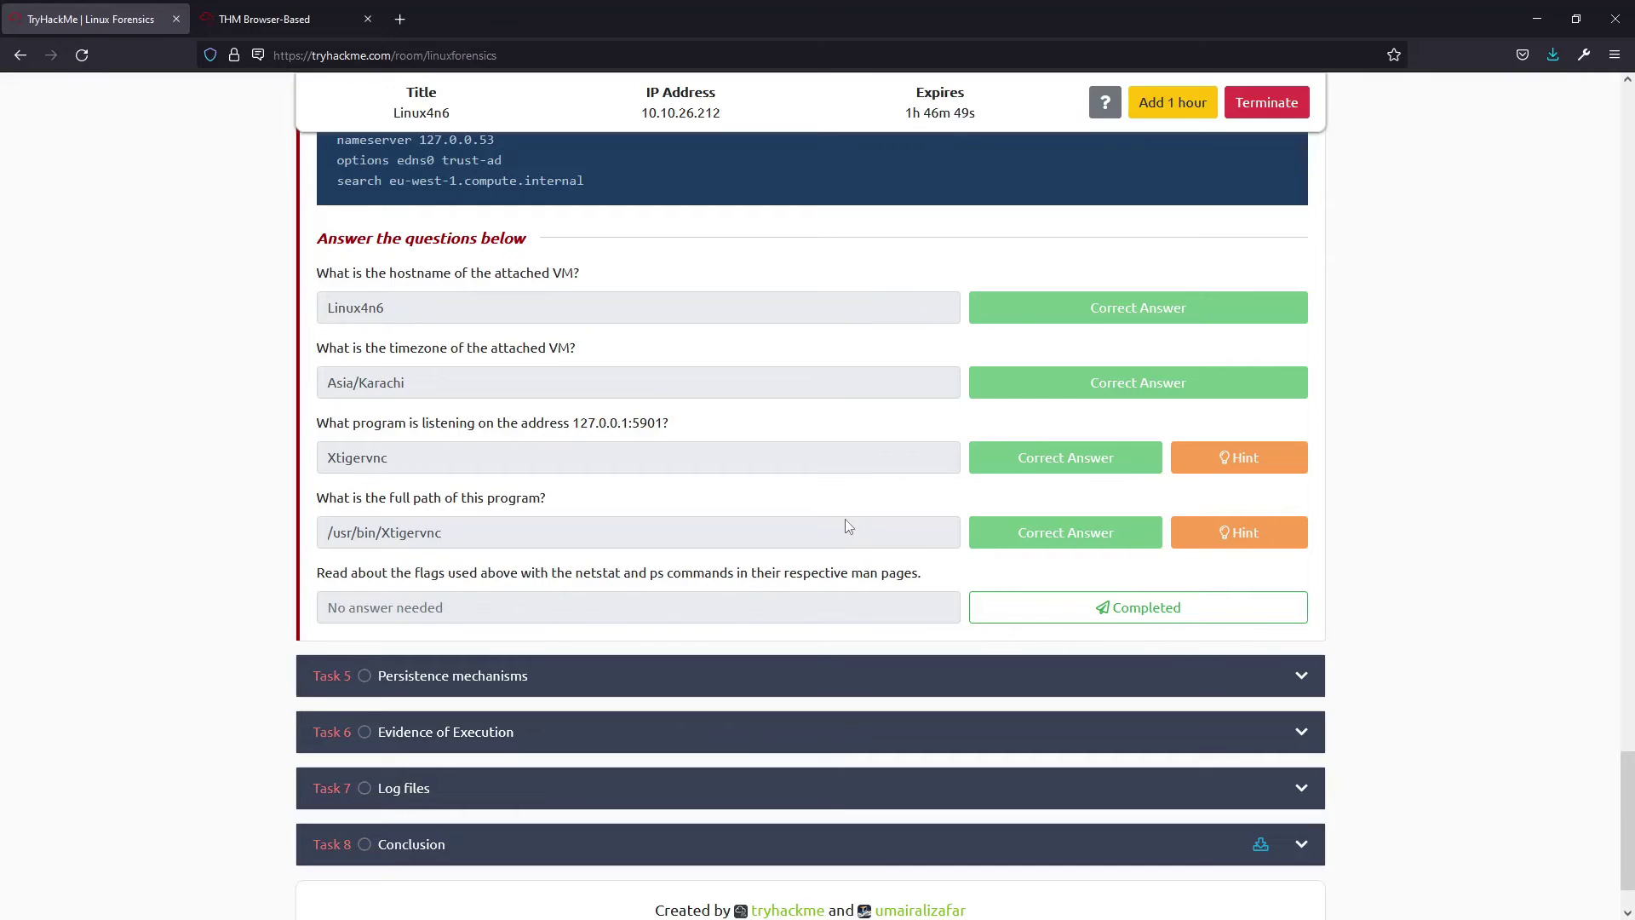
triple_click(737, 582)
click(999, 620)
Step: Scroll to Task 5 Persistence mechanisms and its Cron jobs reading
scroll(661, 681, down, 10)
scroll(709, 688, down, 5)
scroll(709, 687, up, 5)
scroll(709, 687, up, 5)
scroll(709, 688, up, 5)
scroll(709, 686, down, 3)
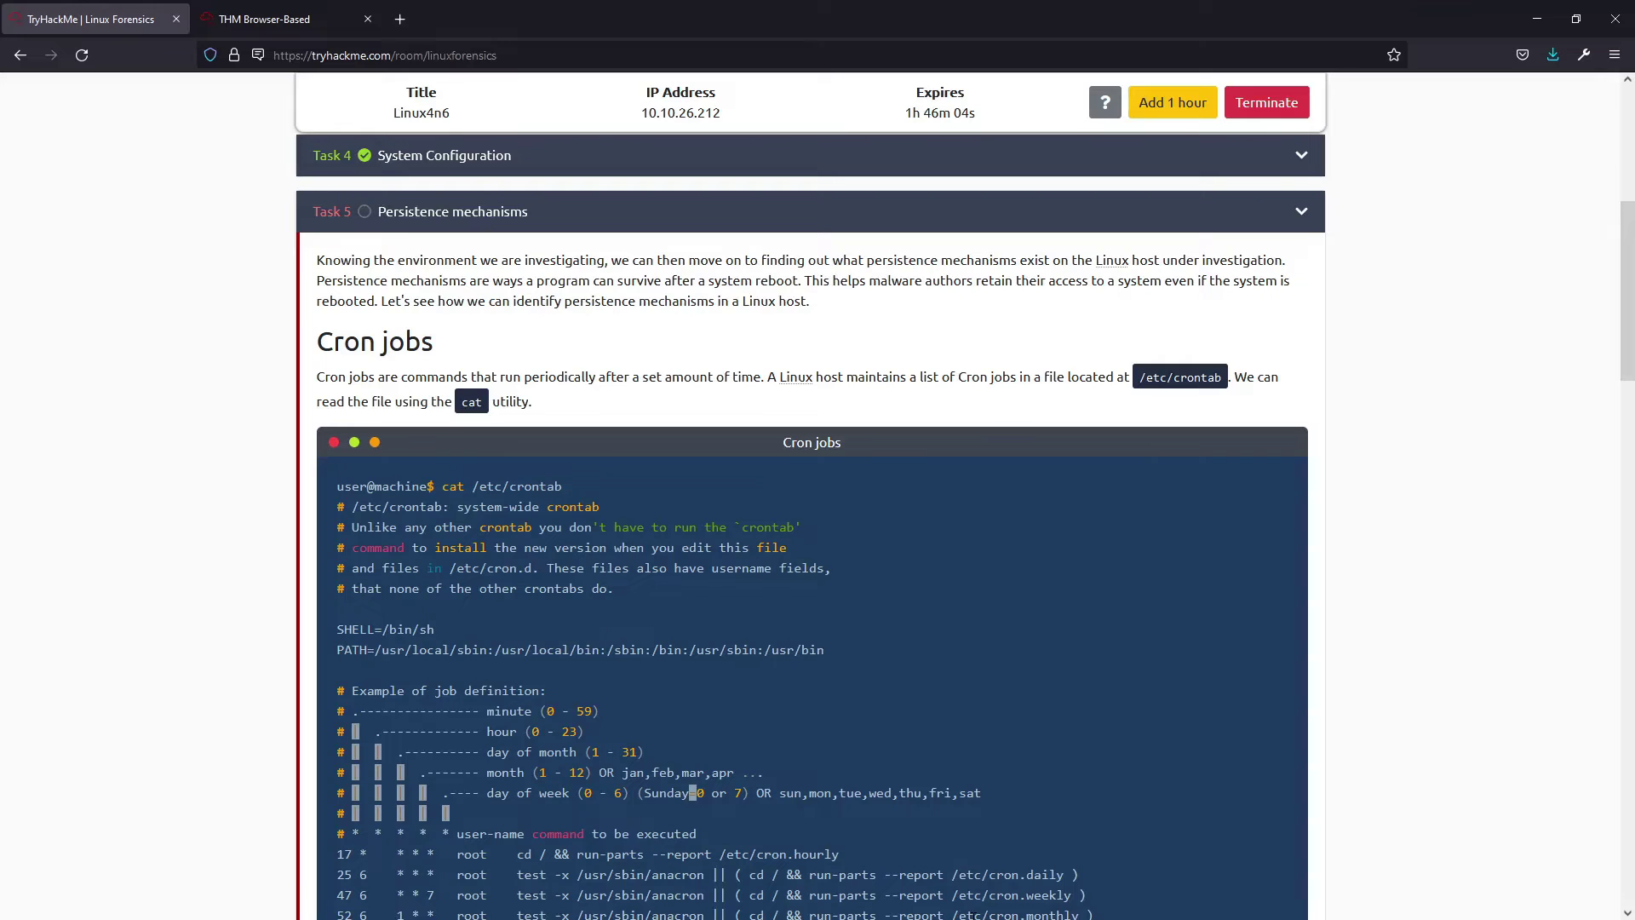
scroll(624, 528, down, 1)
drag(562, 399, 473, 402)
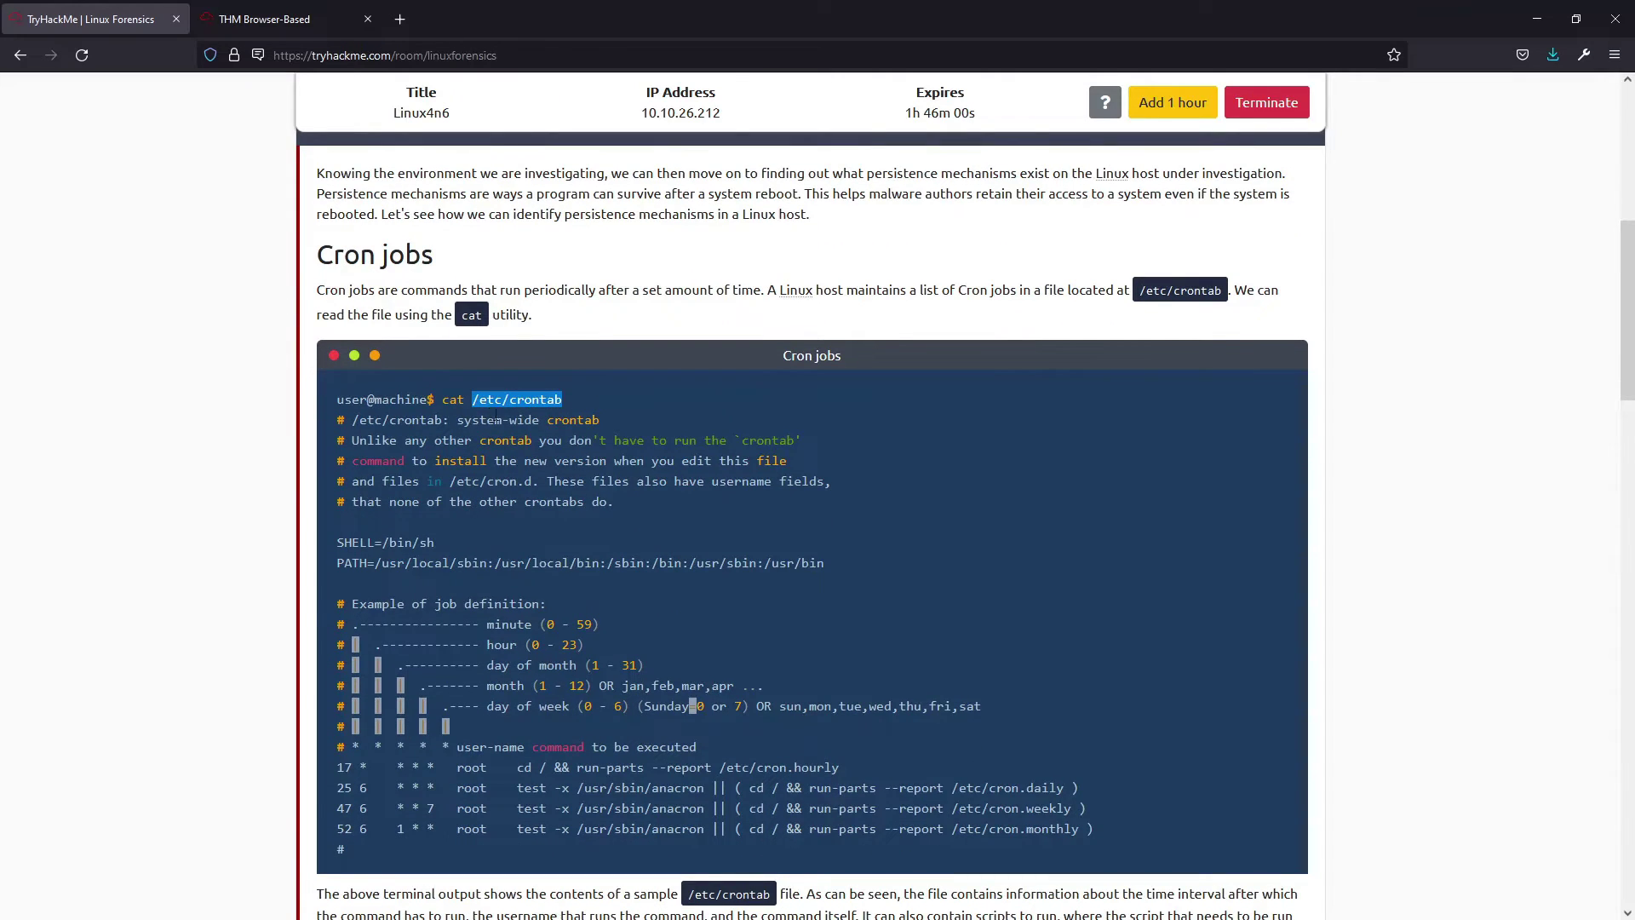
scroll(551, 423, down, 1)
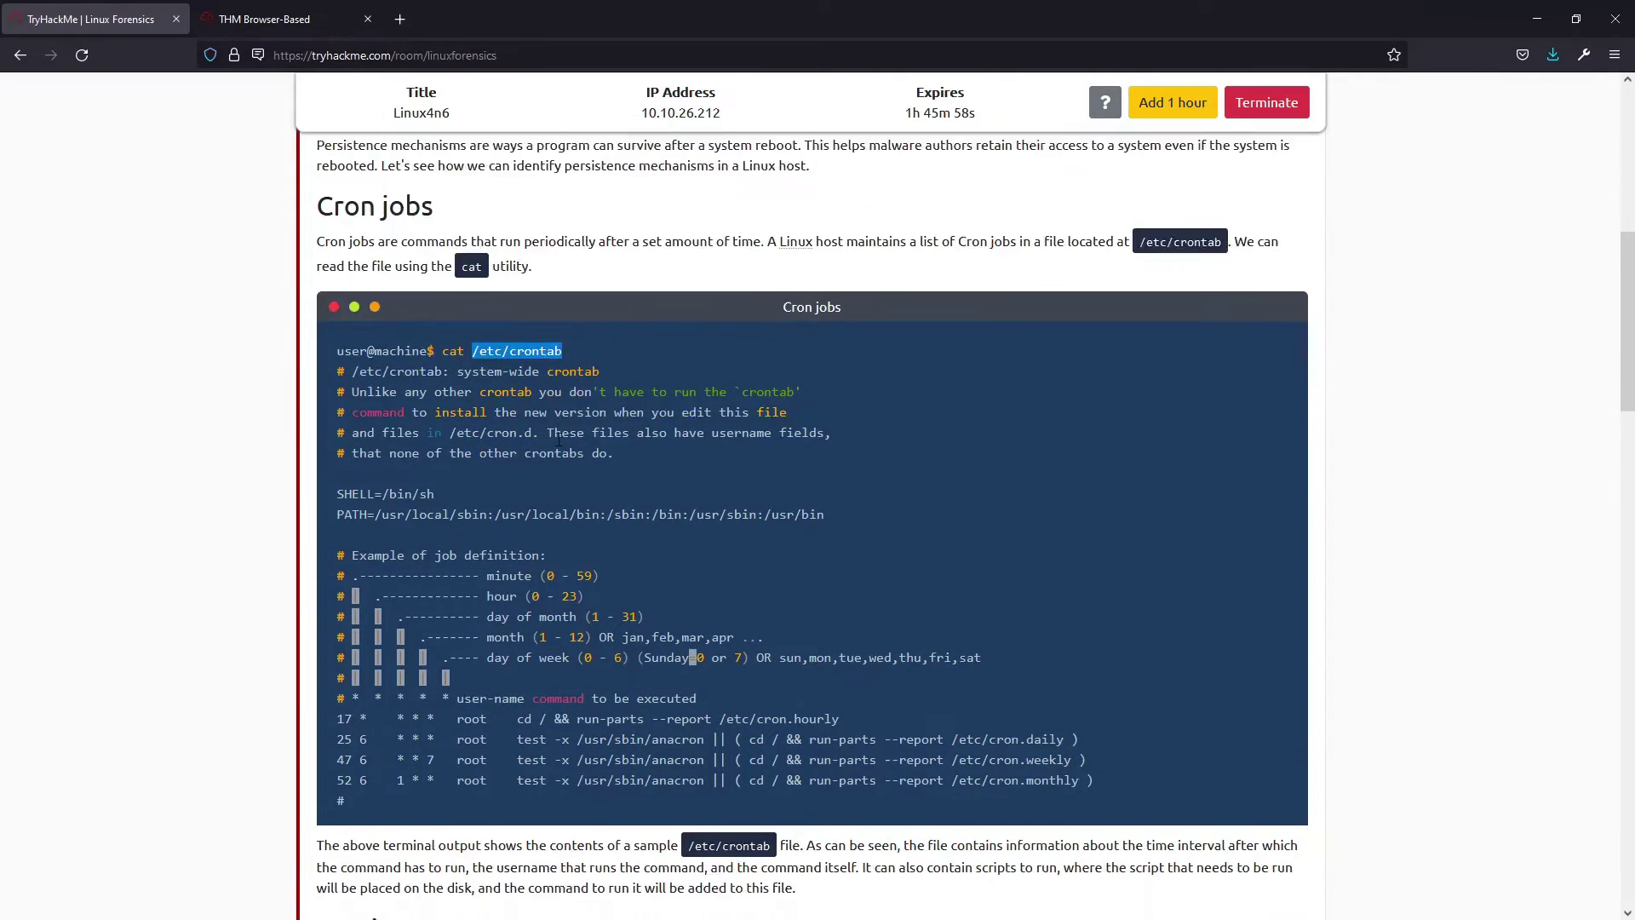
click(372, 679)
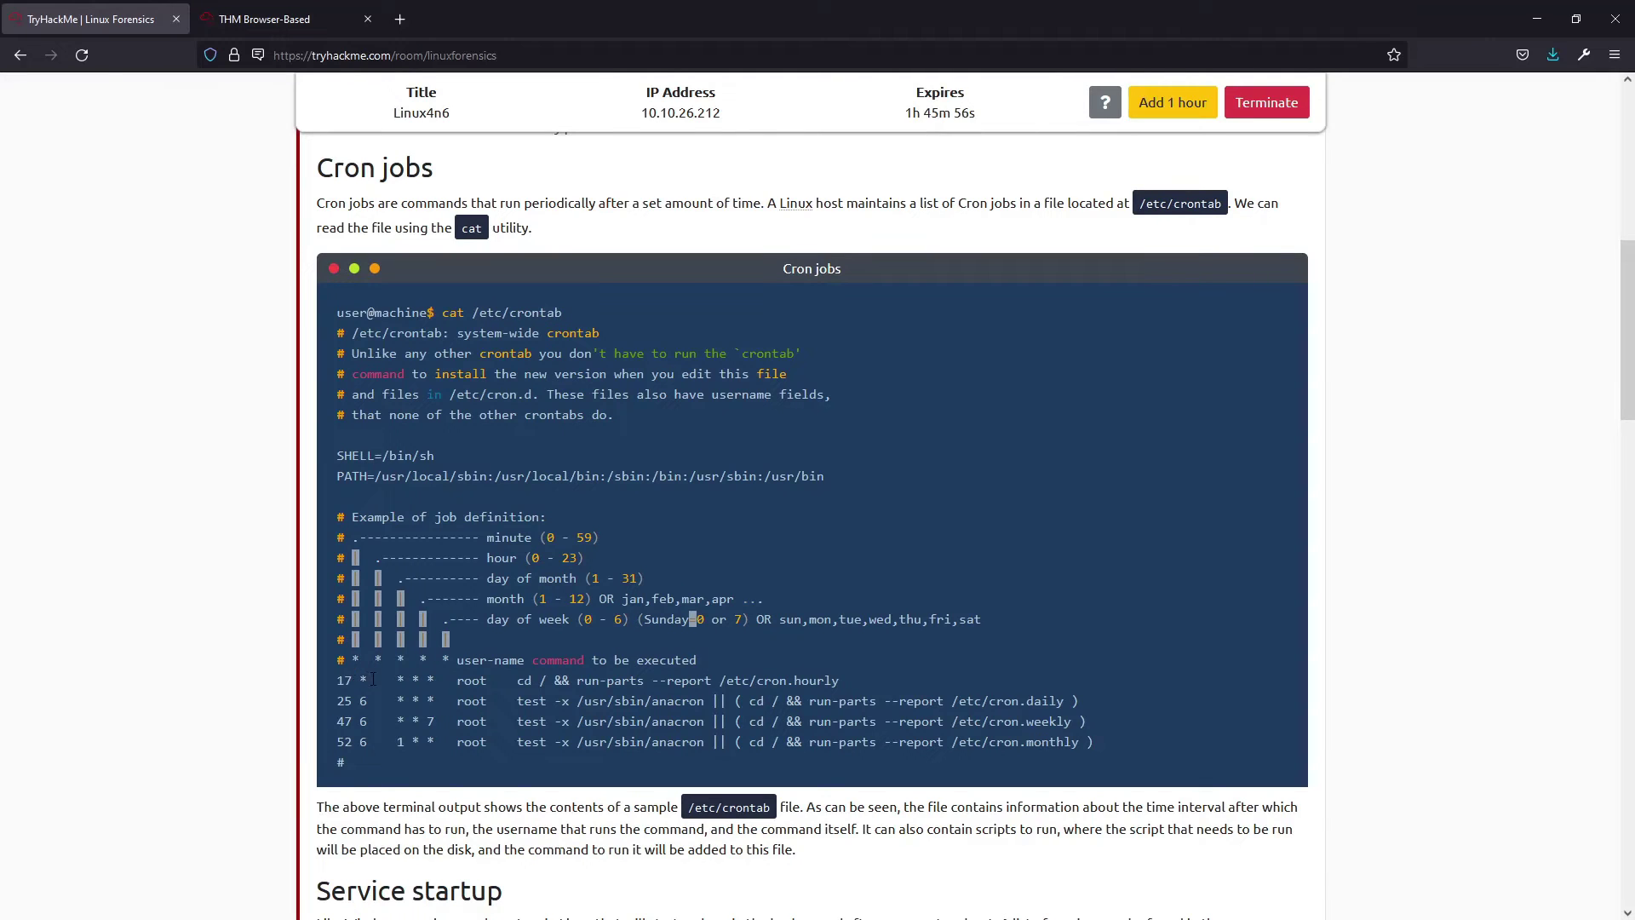
drag(340, 680, 434, 680)
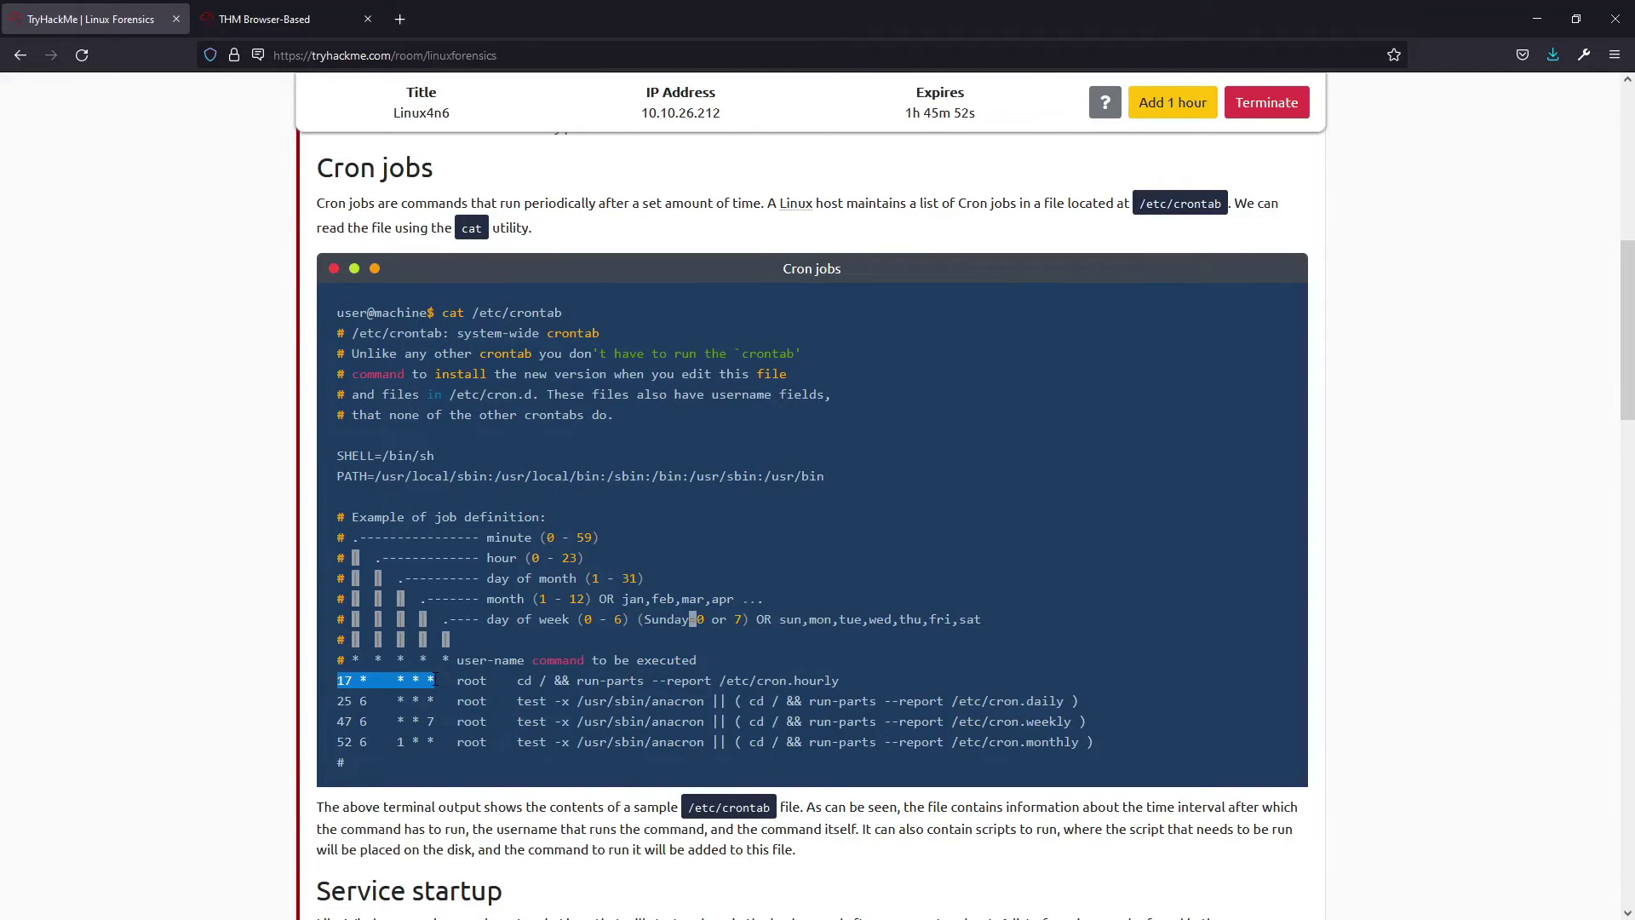
drag(336, 519, 473, 638)
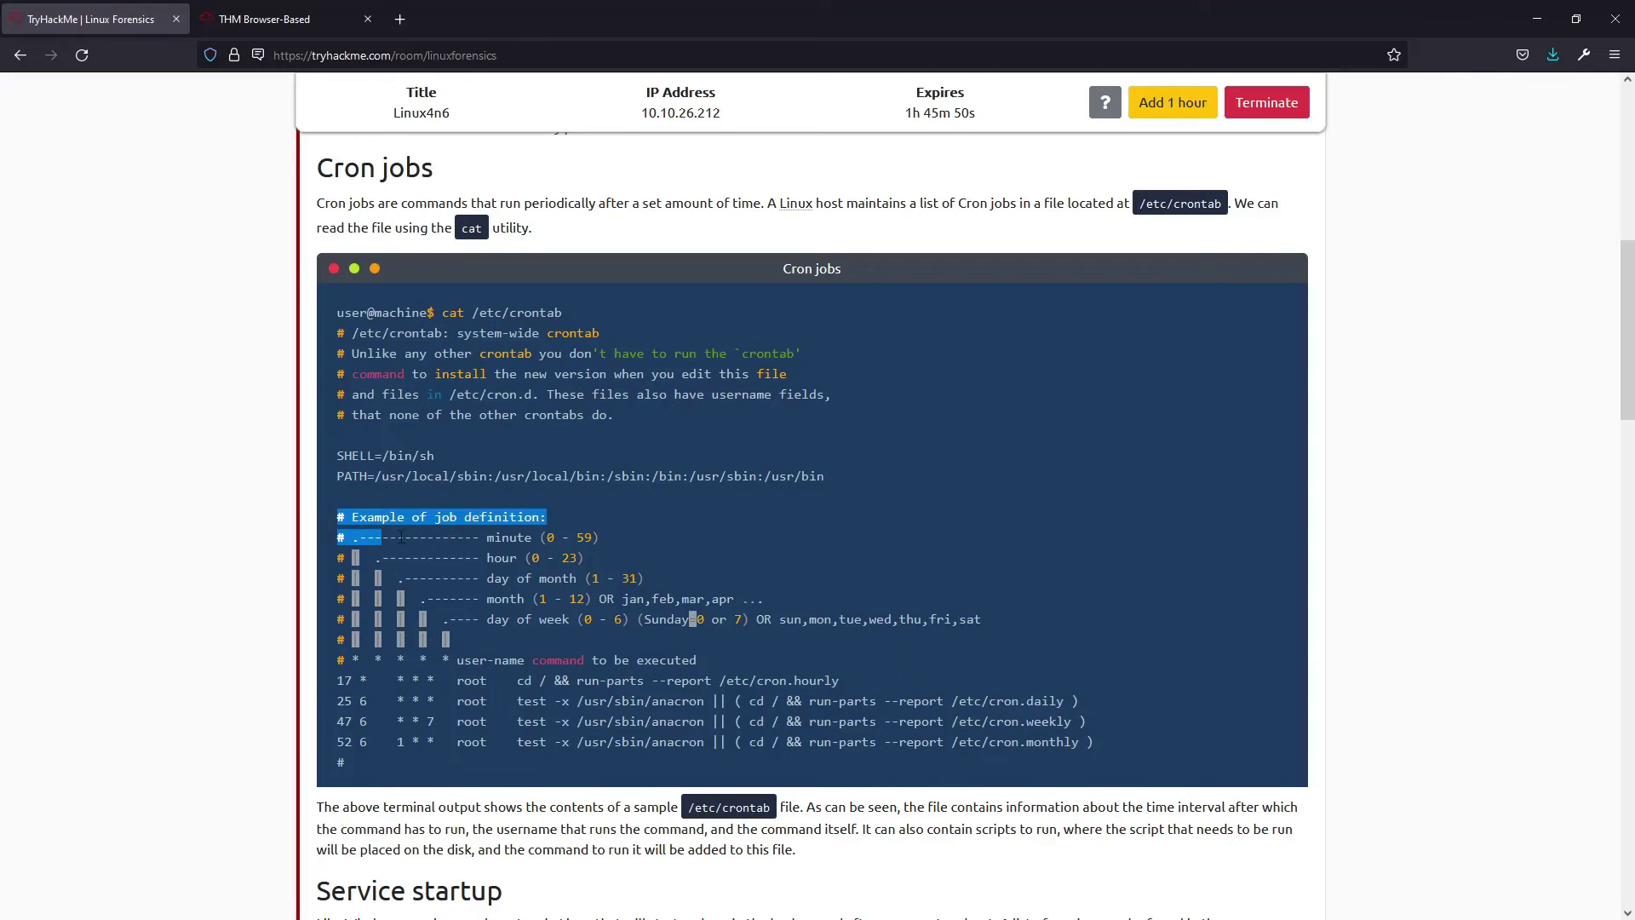
click(470, 641)
double_click(461, 678)
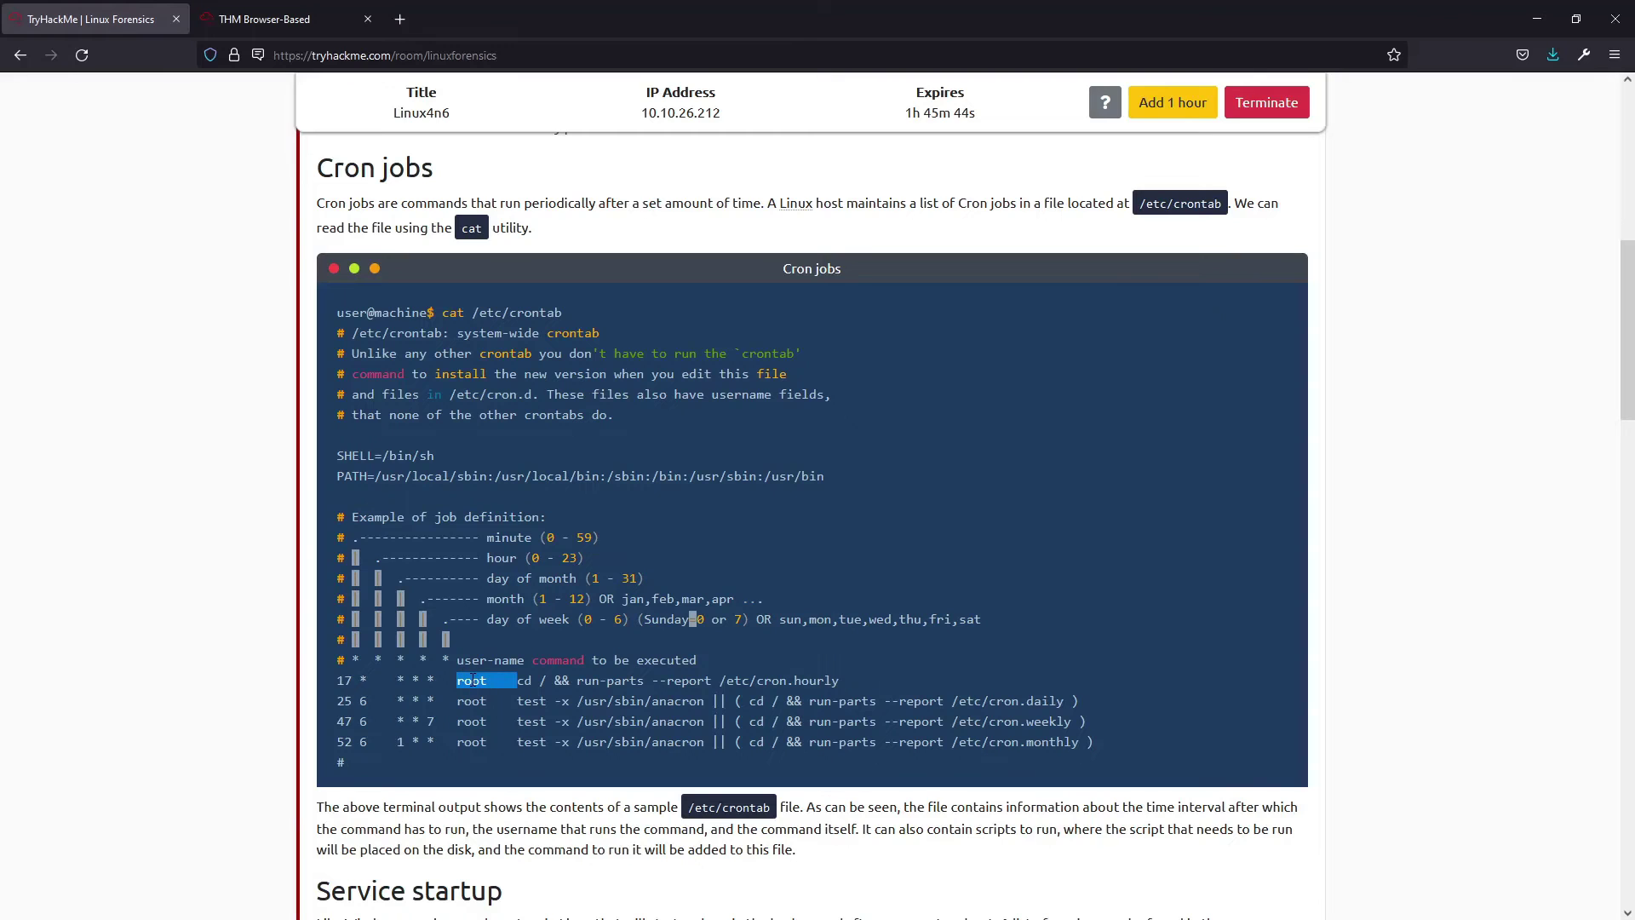
click(538, 681)
drag(518, 682, 839, 681)
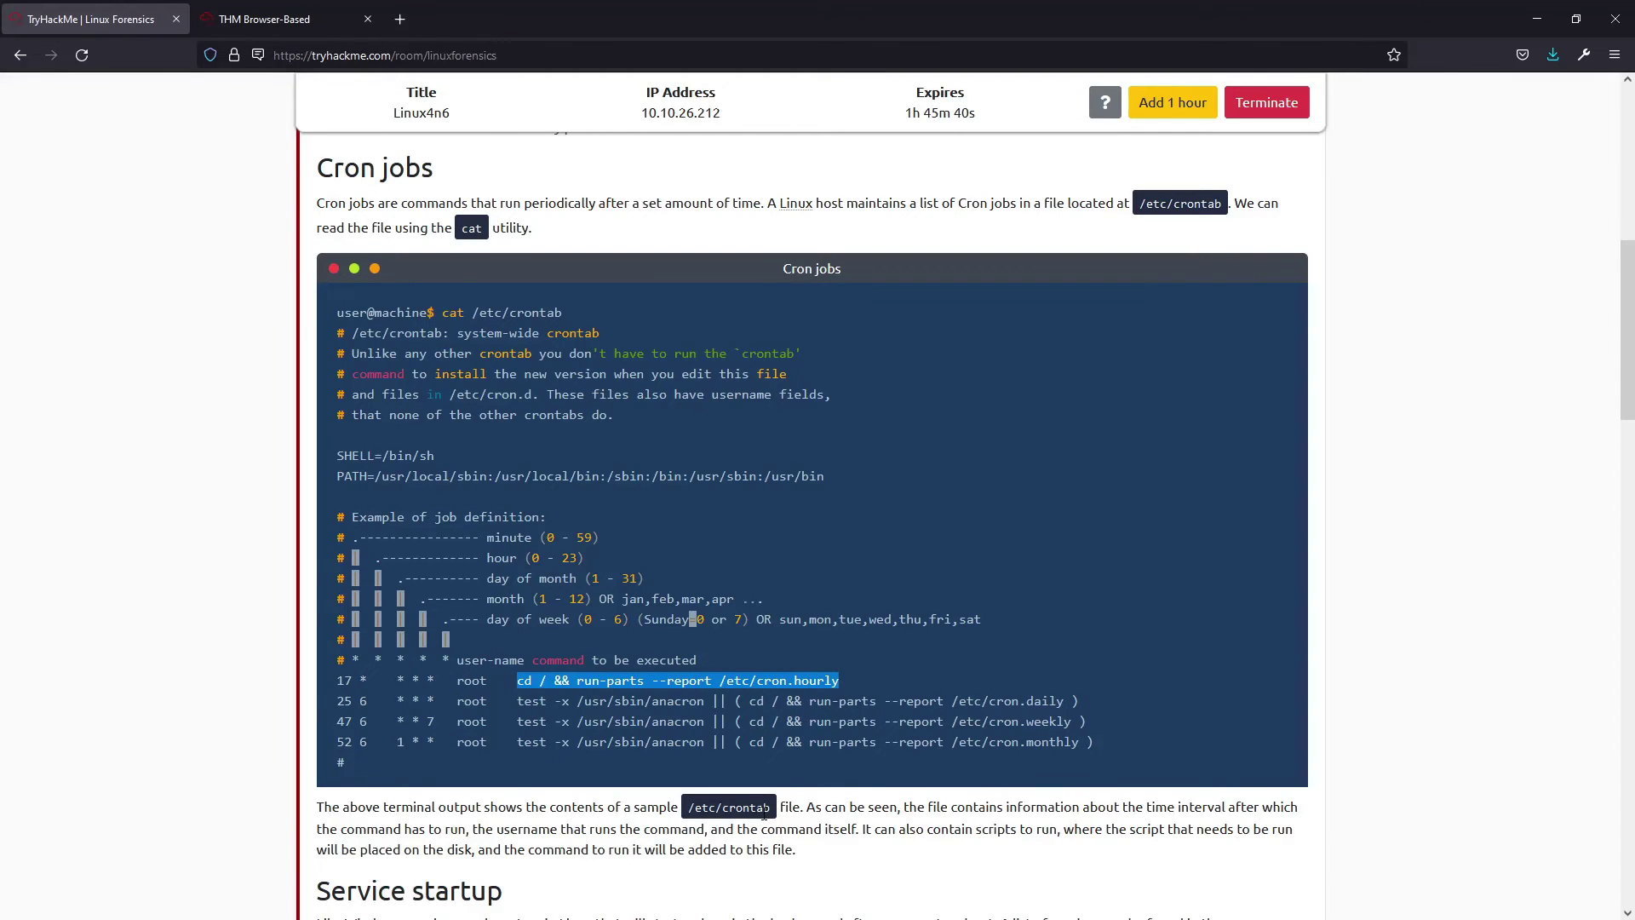
scroll(862, 368, down, 2)
scroll(852, 400, down, 1)
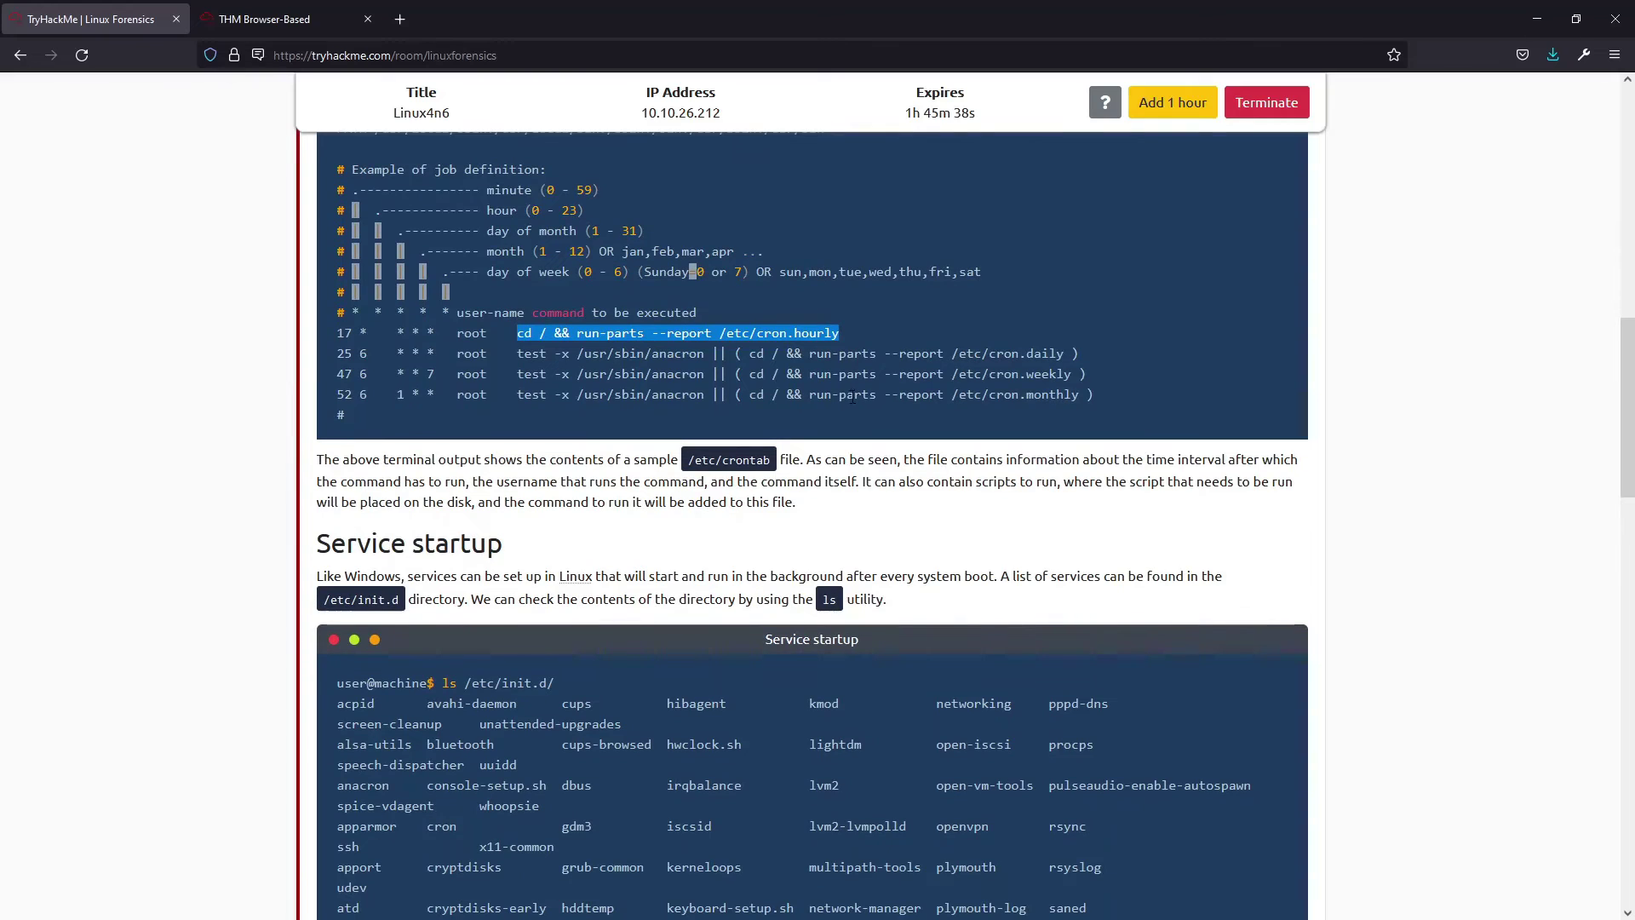
scroll(851, 397, down, 3)
scroll(844, 406, down, 2)
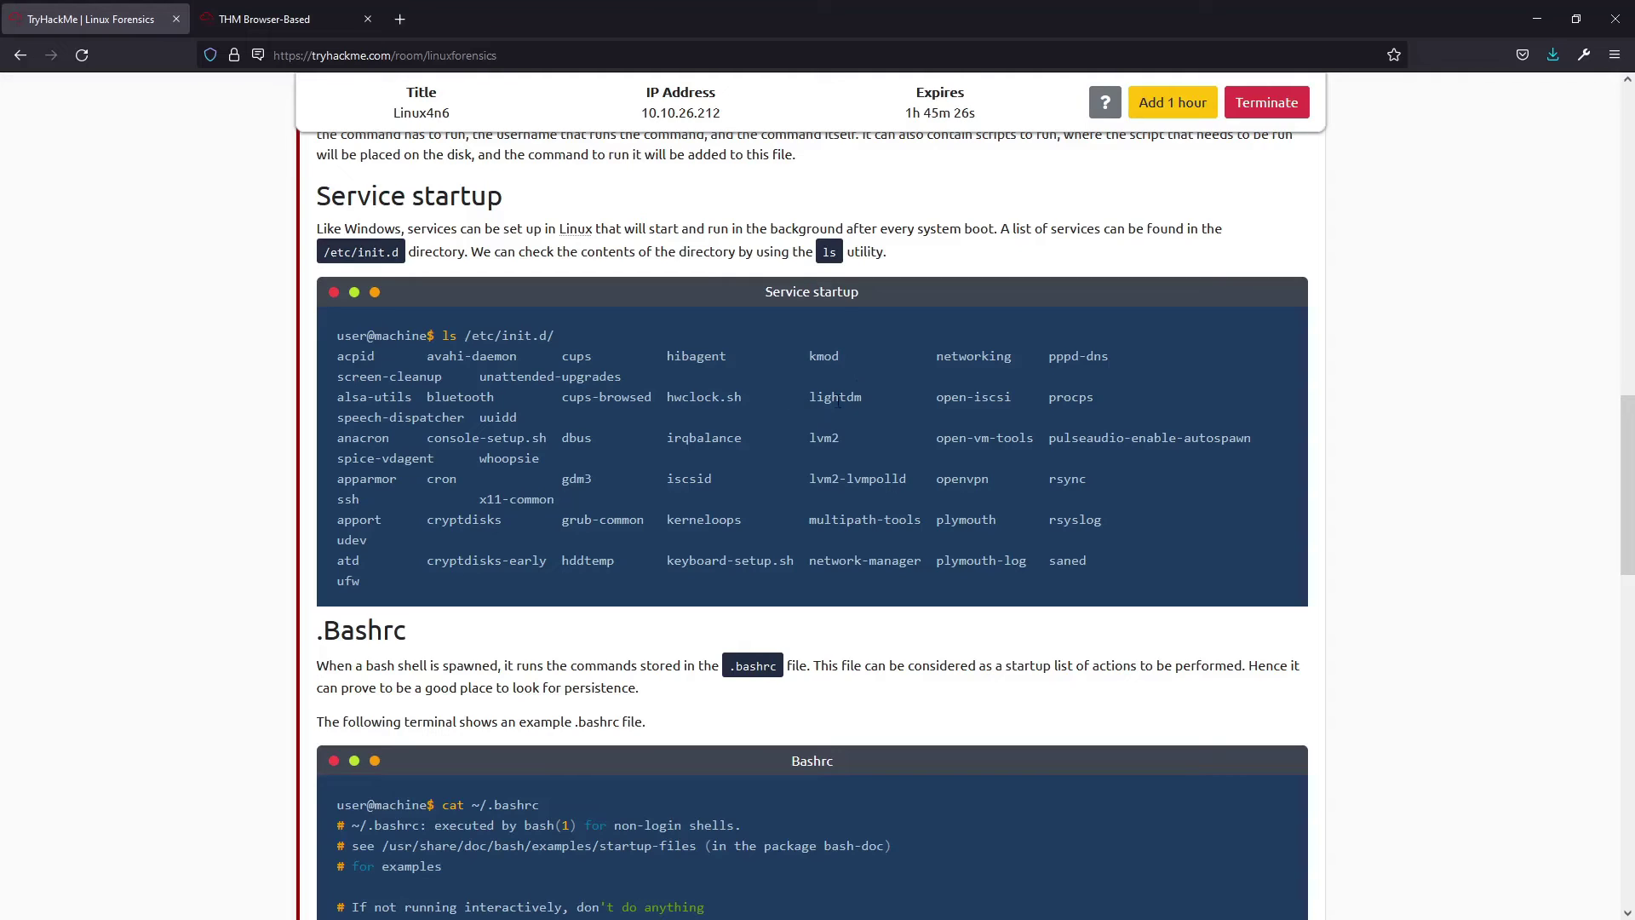
drag(574, 339, 465, 338)
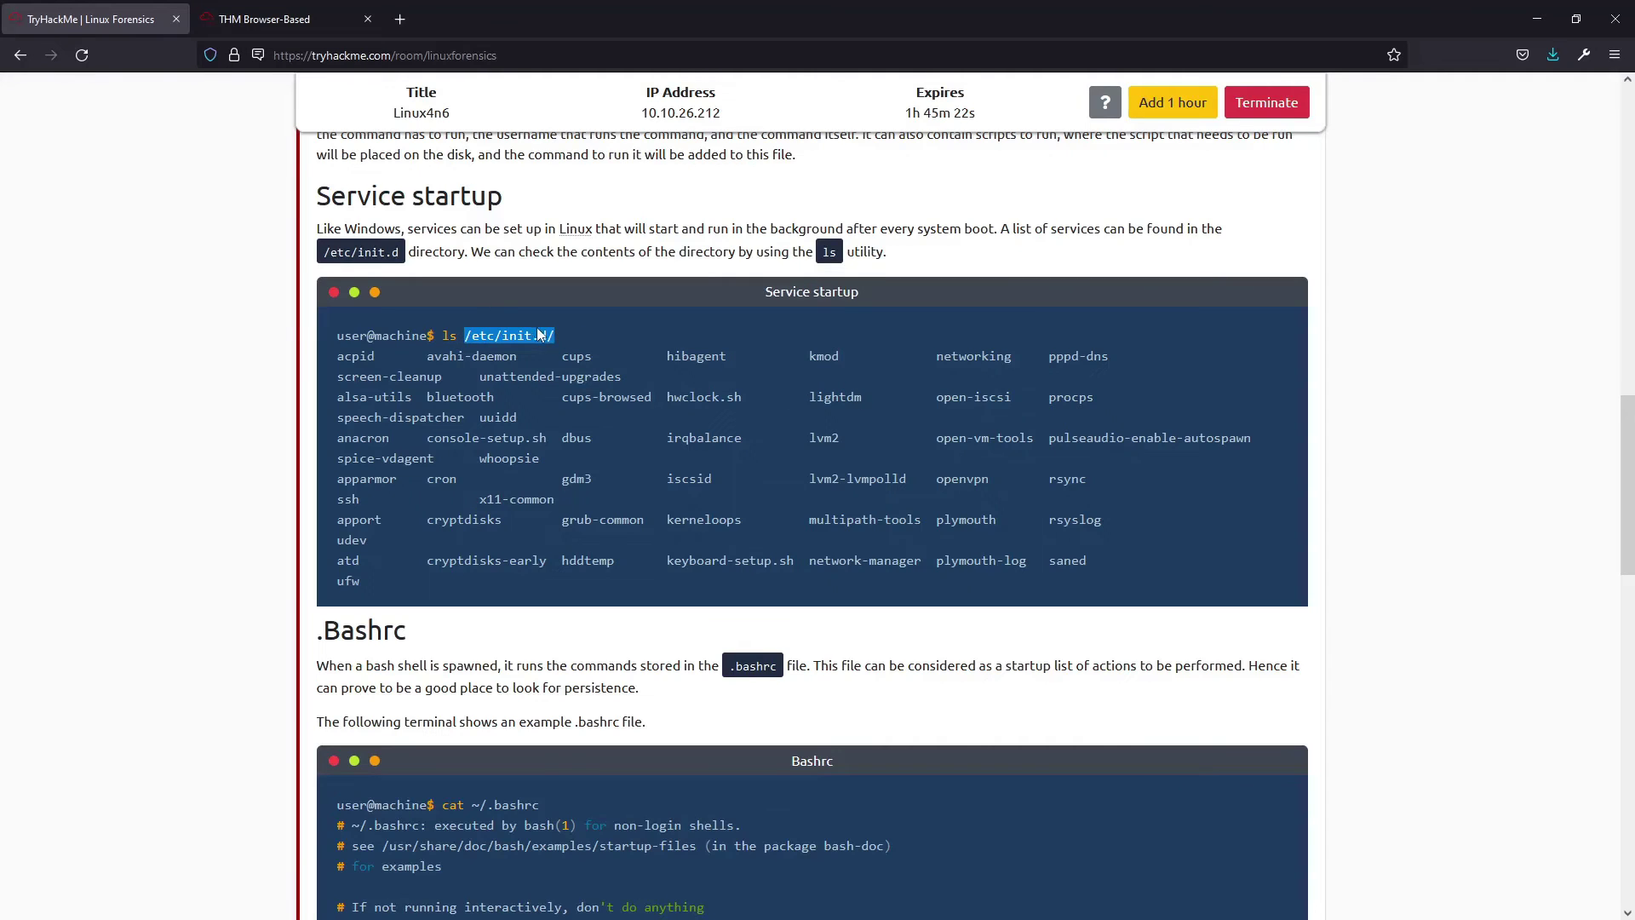
drag(482, 334, 464, 341)
drag(567, 342, 467, 336)
scroll(934, 486, down, 4)
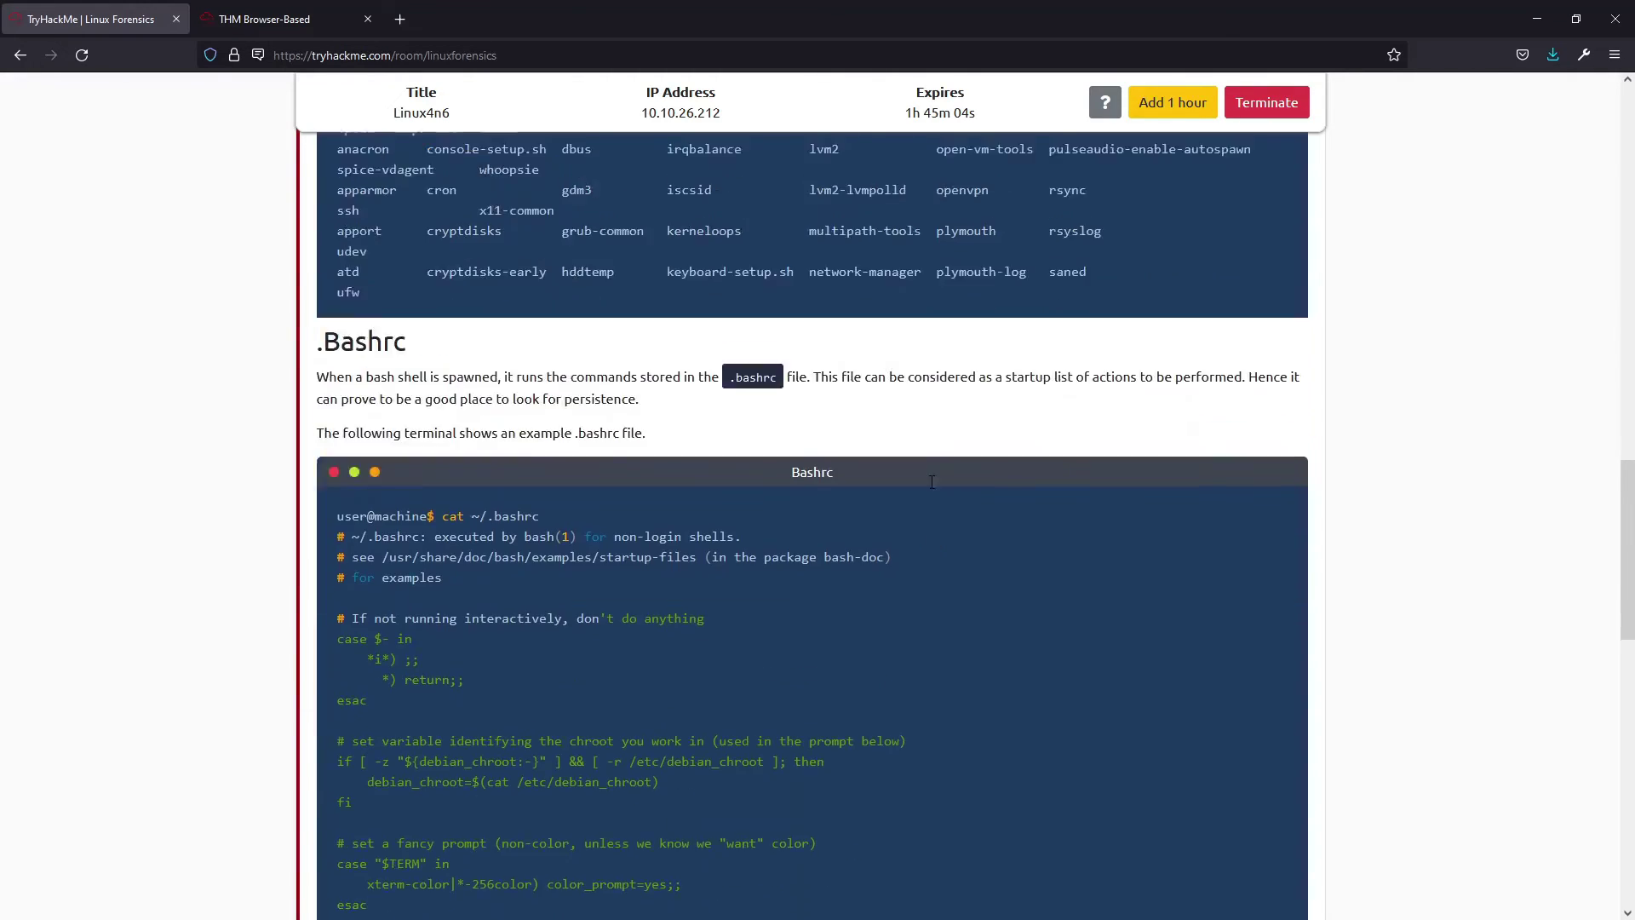
drag(409, 285, 318, 272)
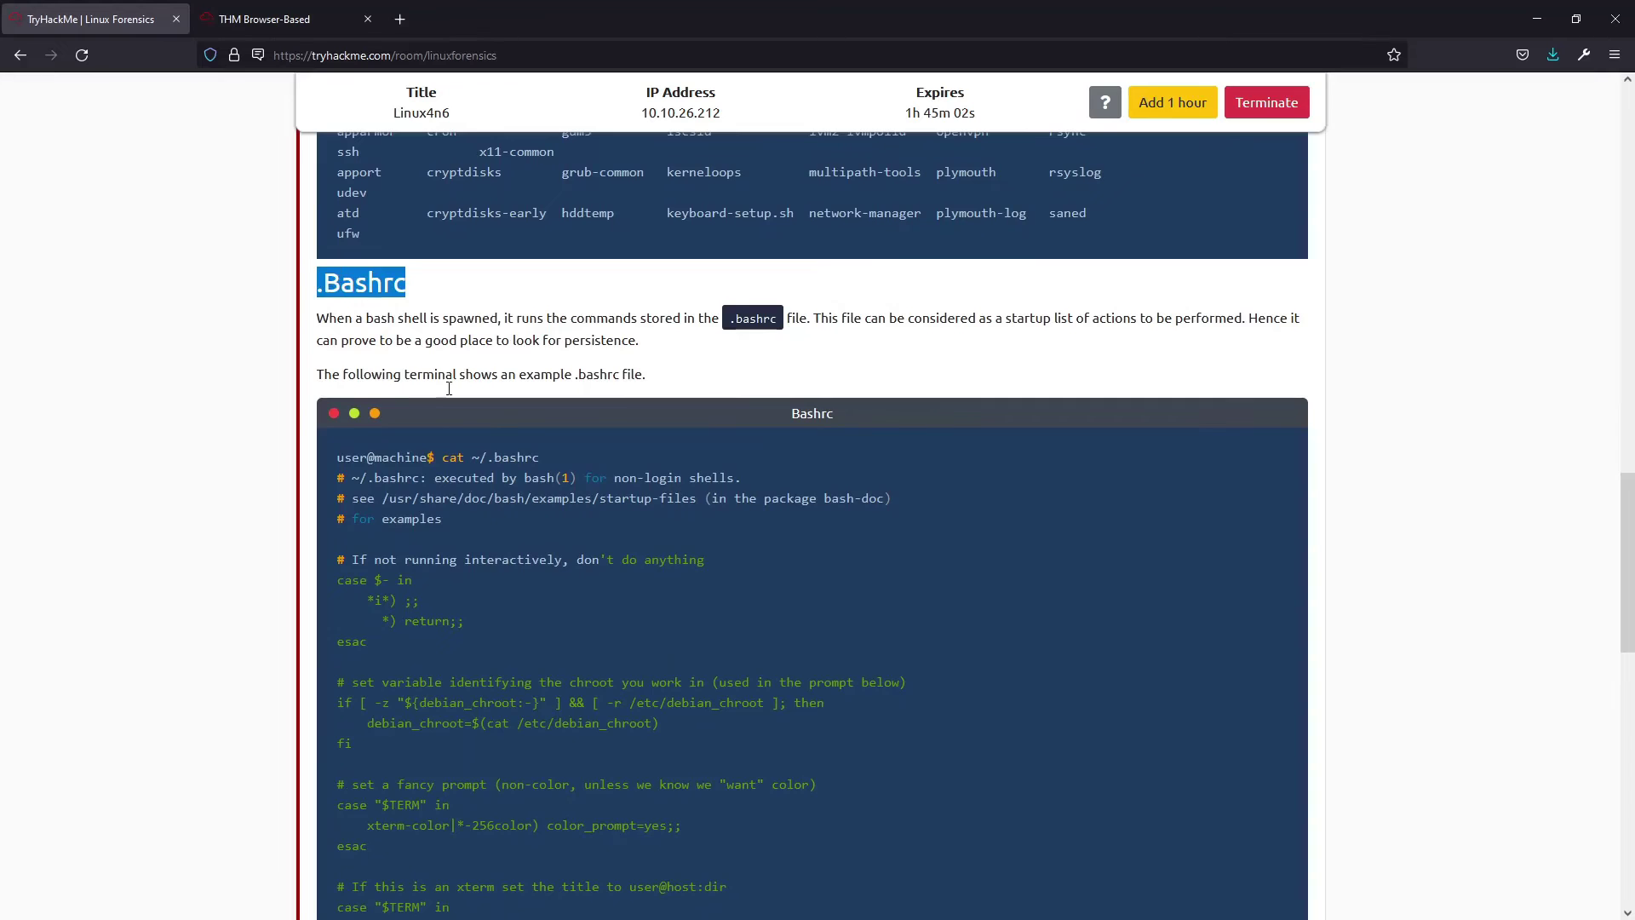
scroll(487, 414, down, 2)
scroll(487, 414, up, 1)
scroll(498, 450, down, 1)
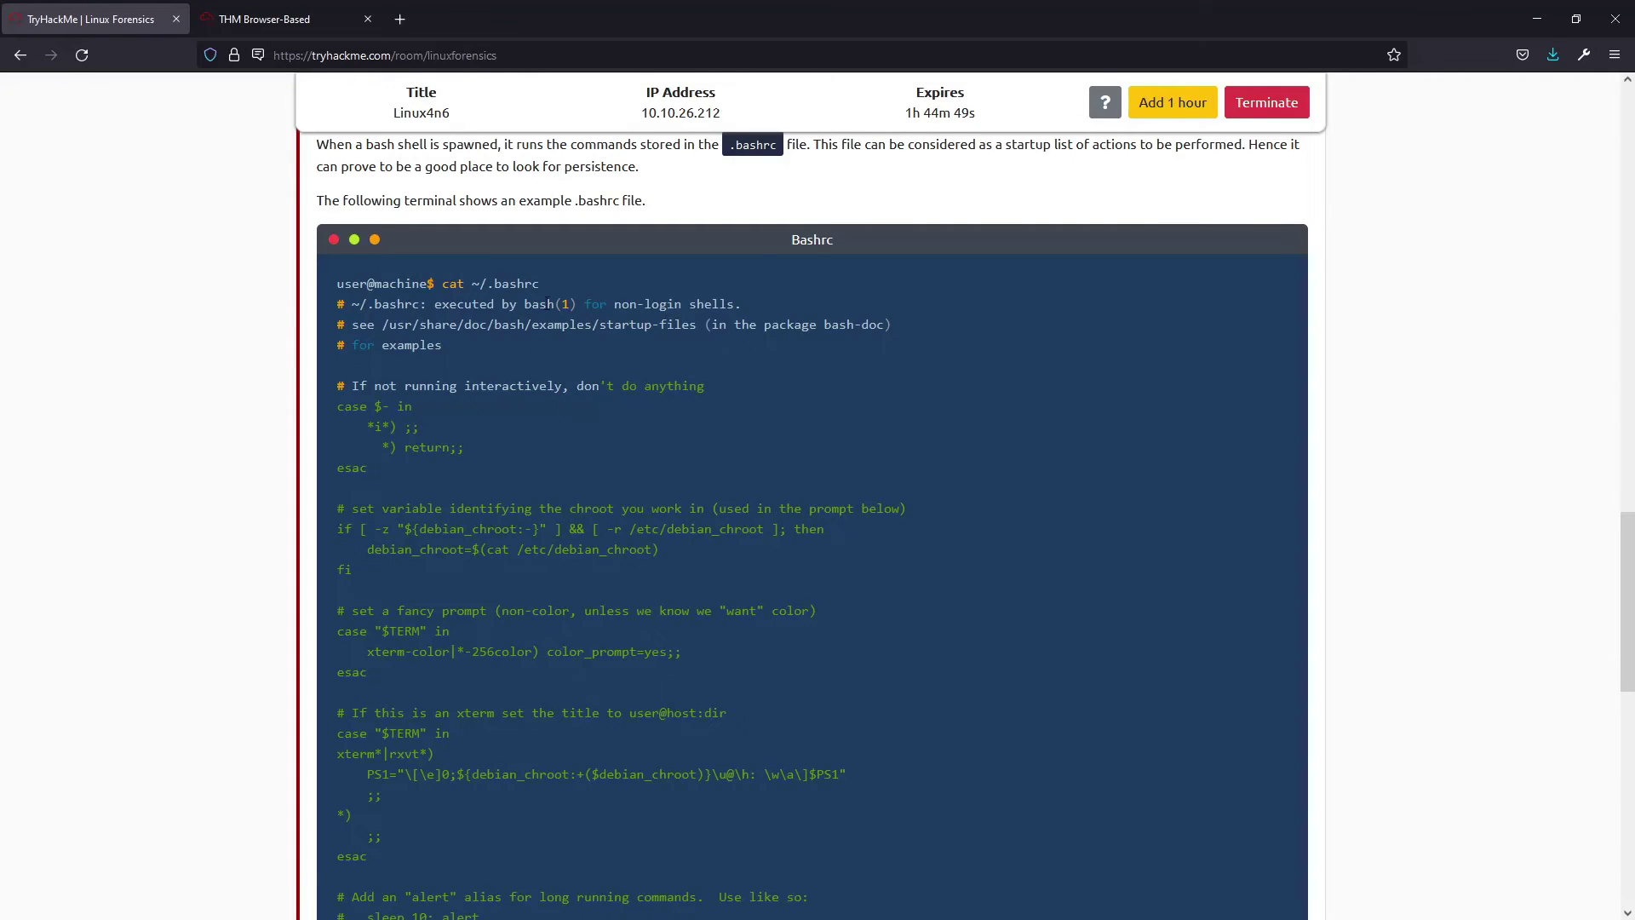
drag(540, 282, 472, 283)
scroll(582, 414, down, 2)
scroll(584, 417, down, 4)
scroll(584, 417, down, 2)
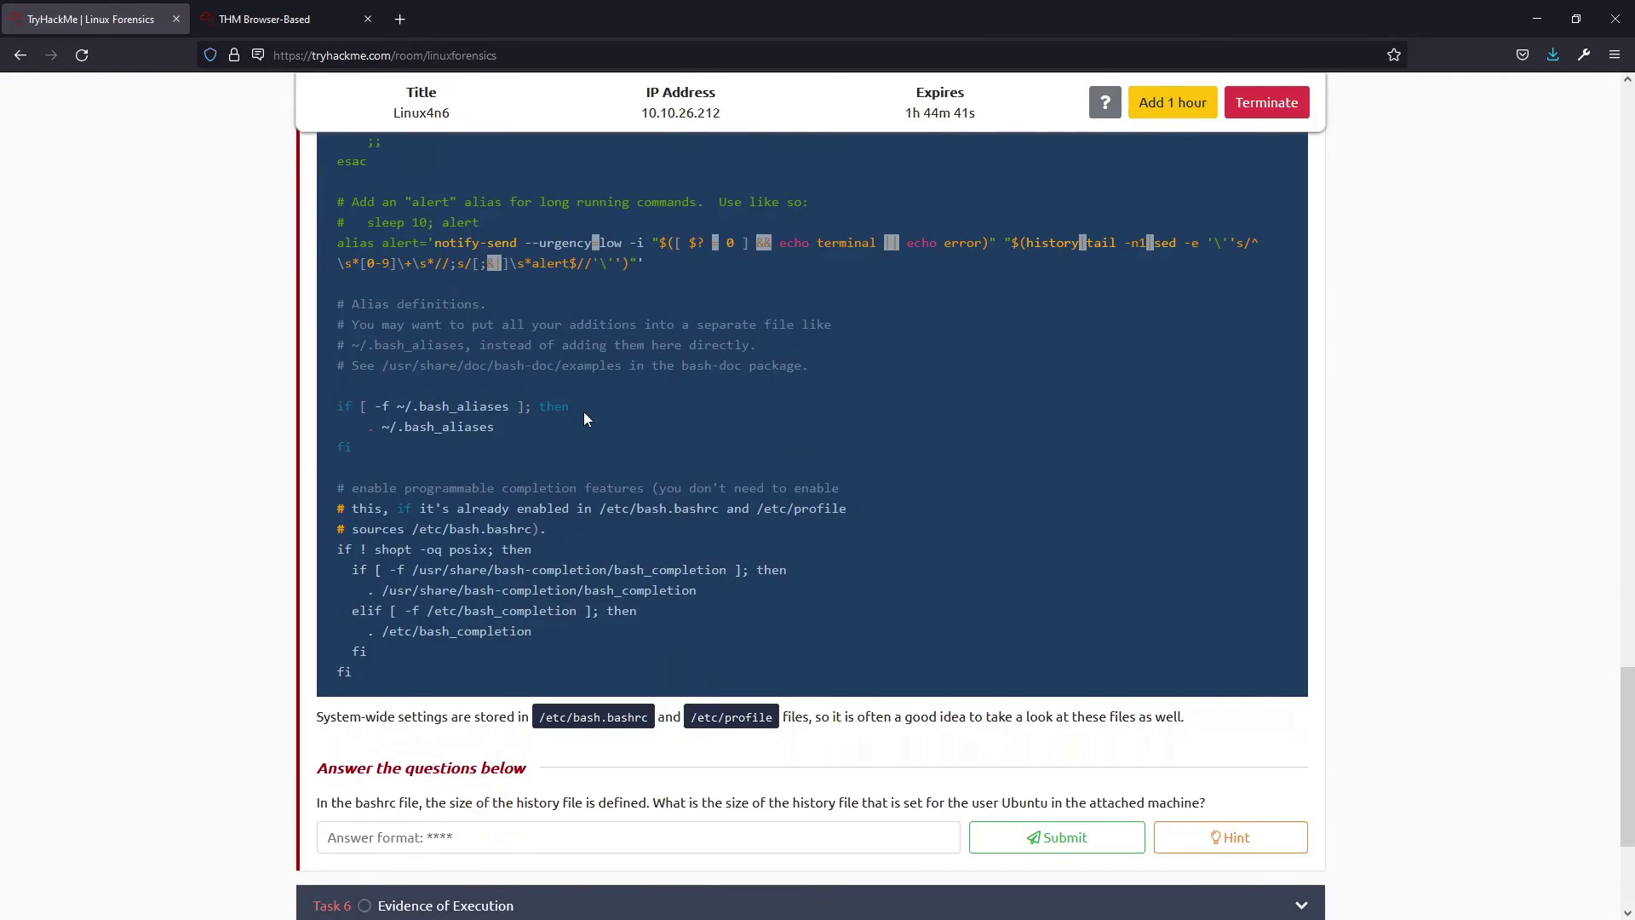
scroll(606, 618, down, 1)
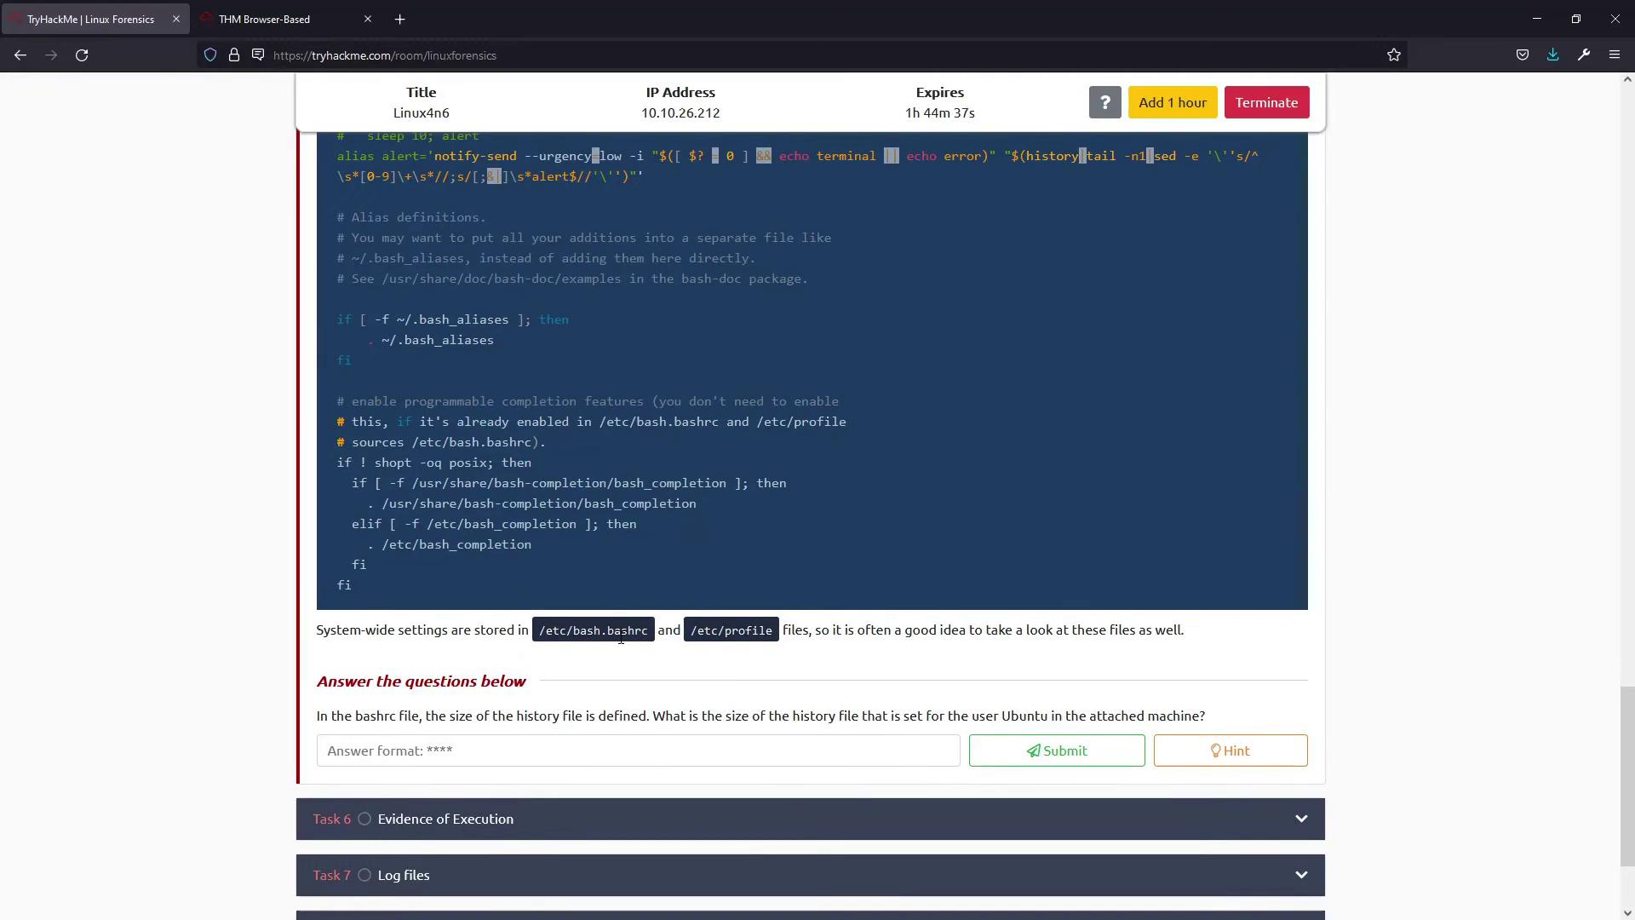
drag(649, 638, 542, 637)
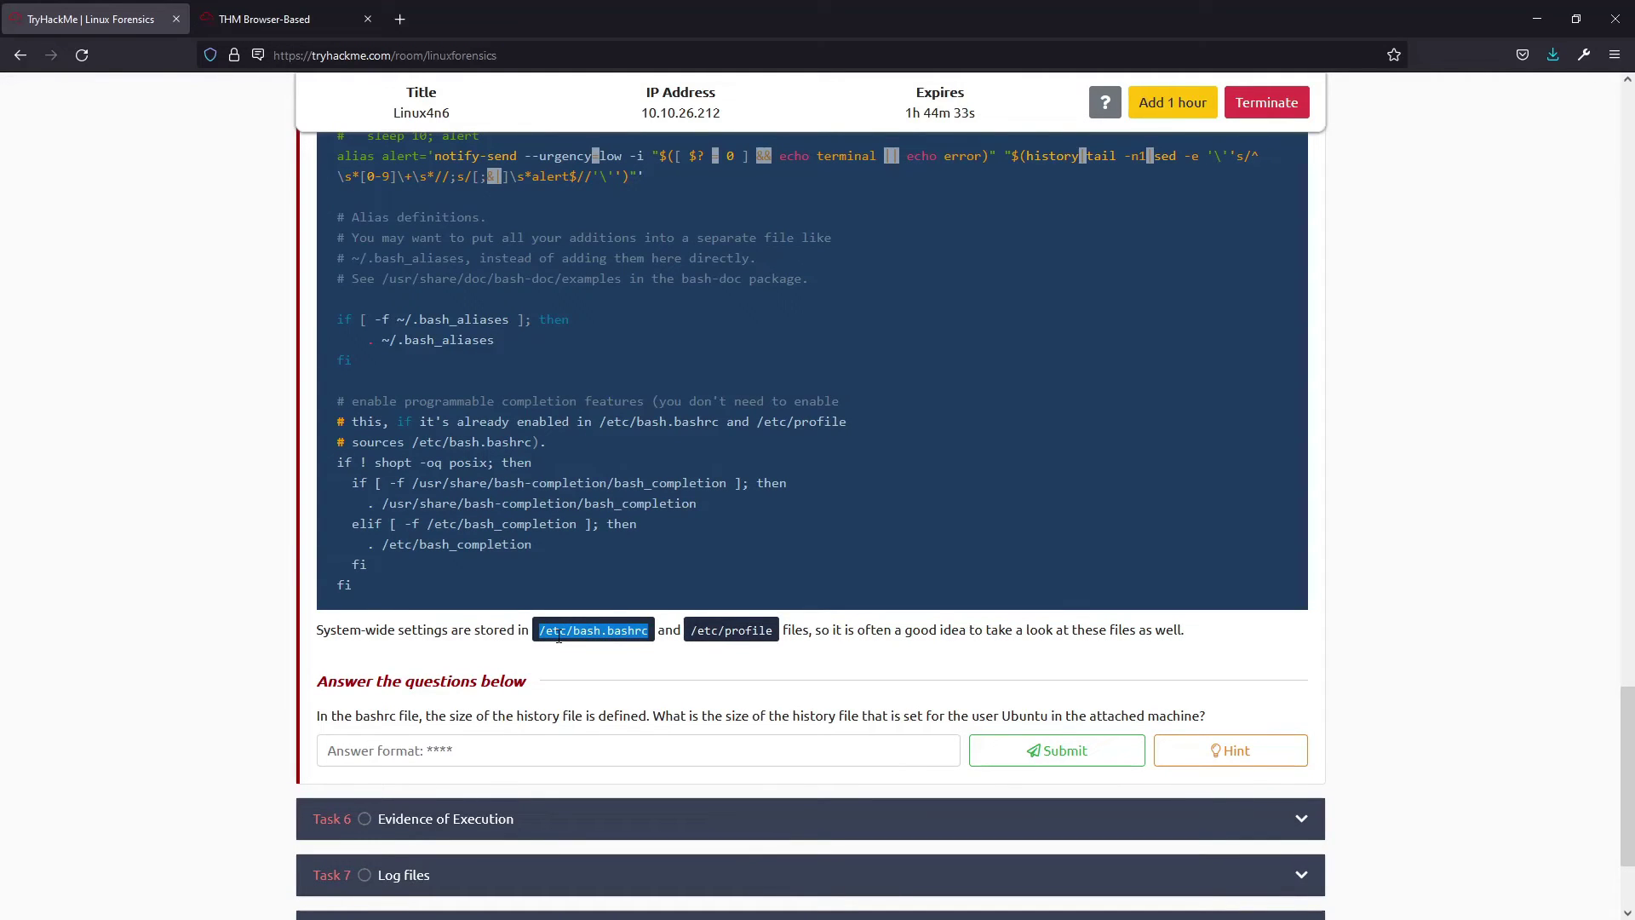
drag(689, 634, 774, 635)
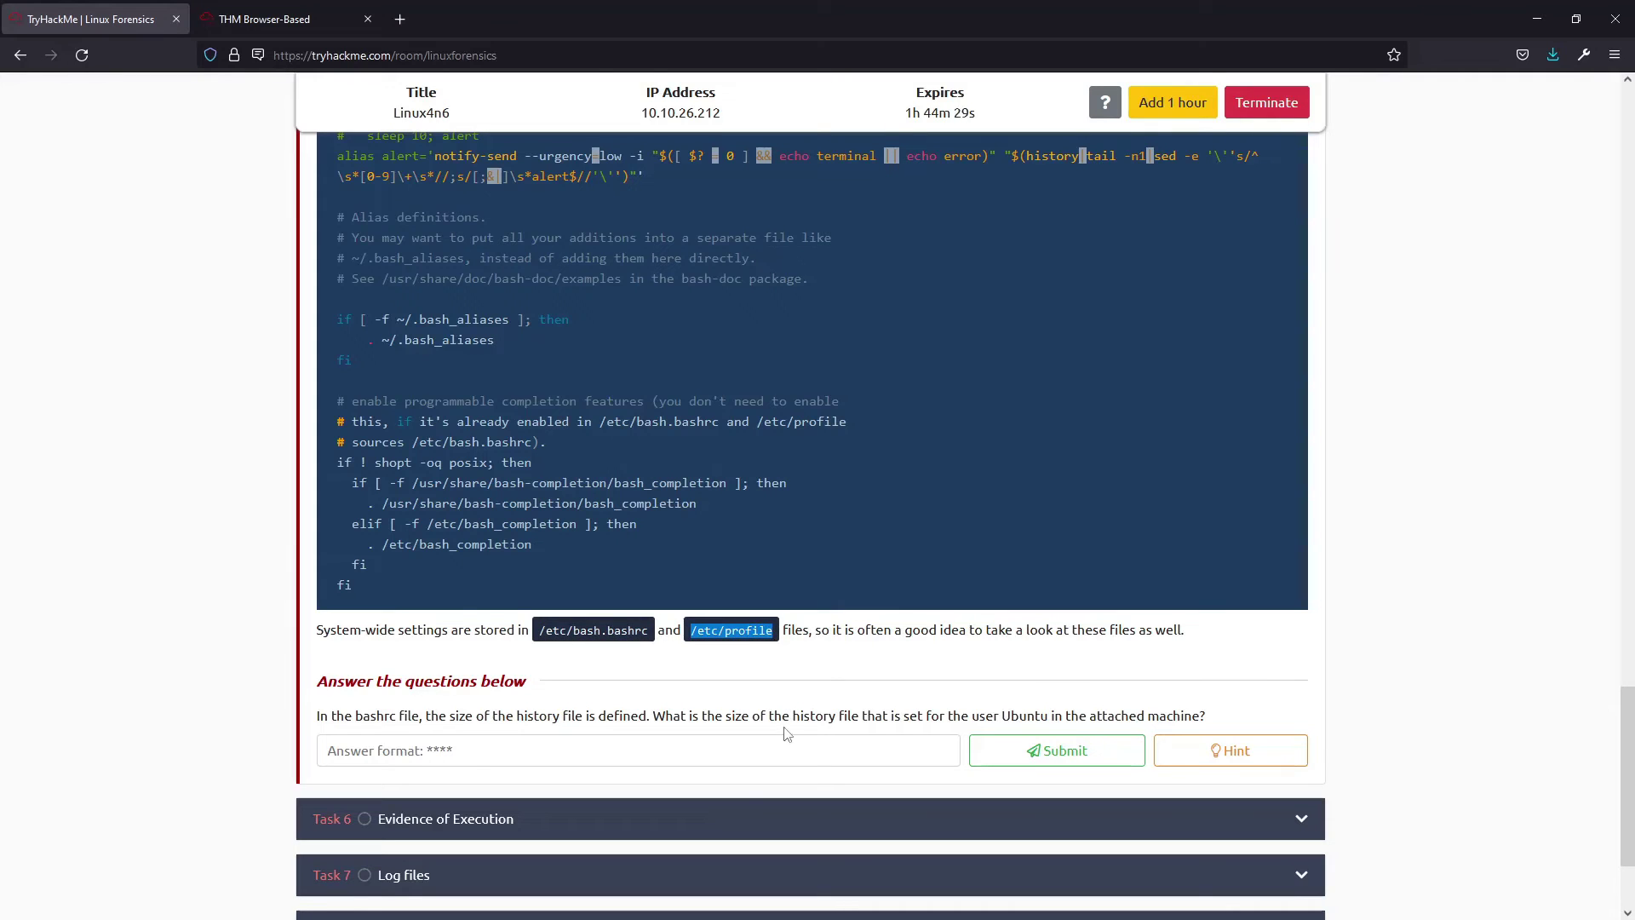
double_click(619, 717)
triple_click(622, 716)
click(662, 712)
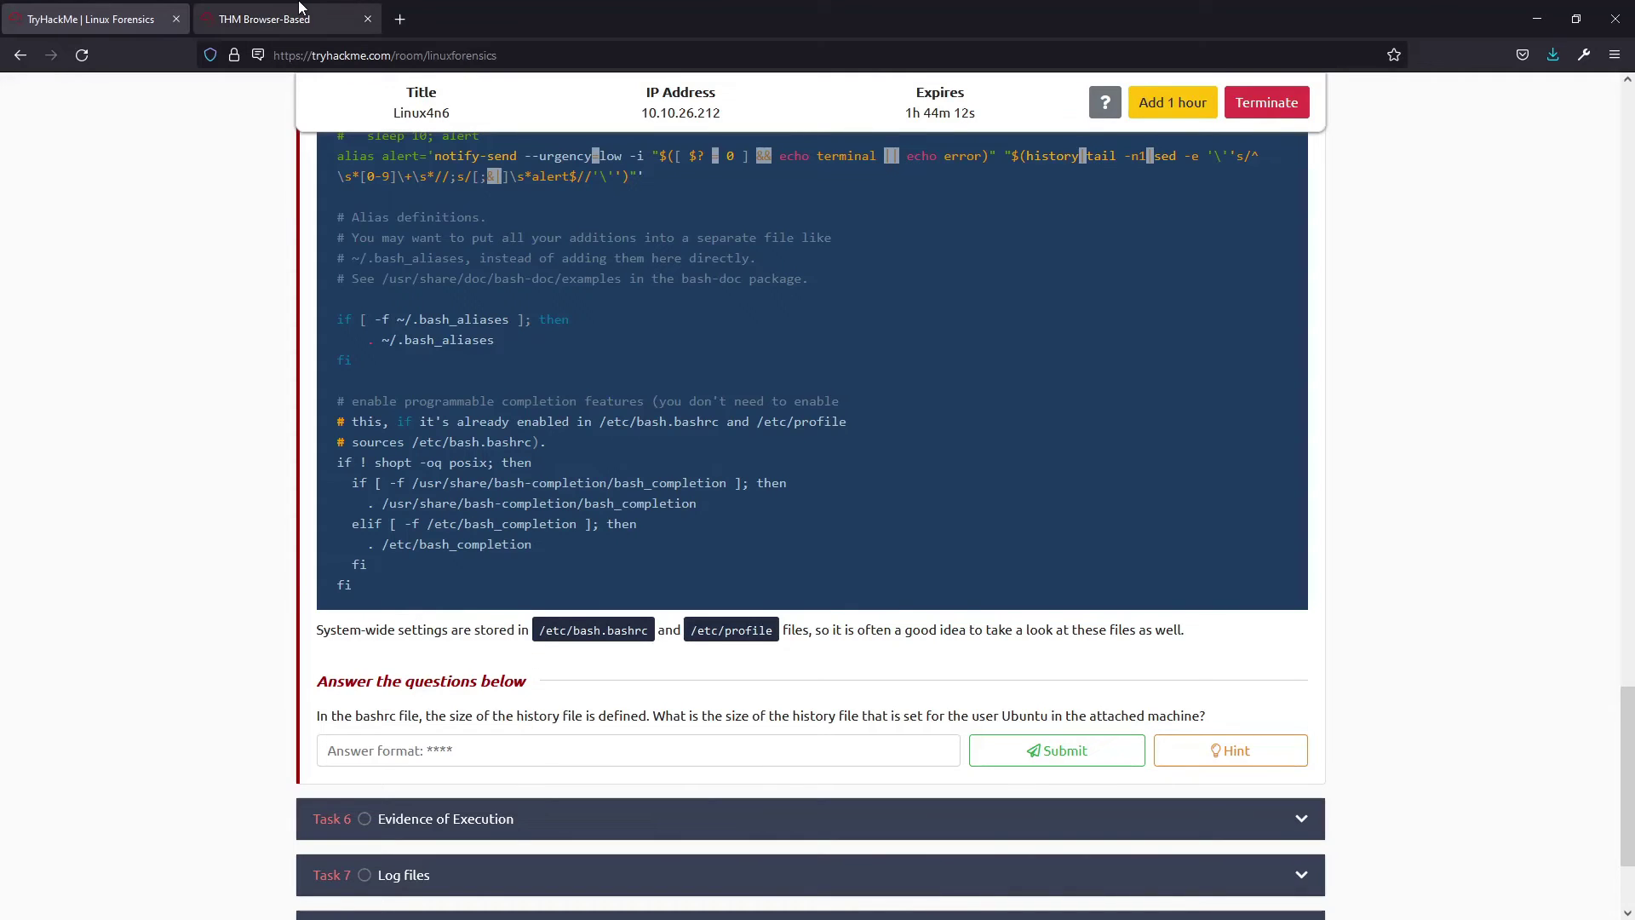
Step: View ~/.bashrc with less in the VM to find HISTFILESIZE=2000
click(281, 19)
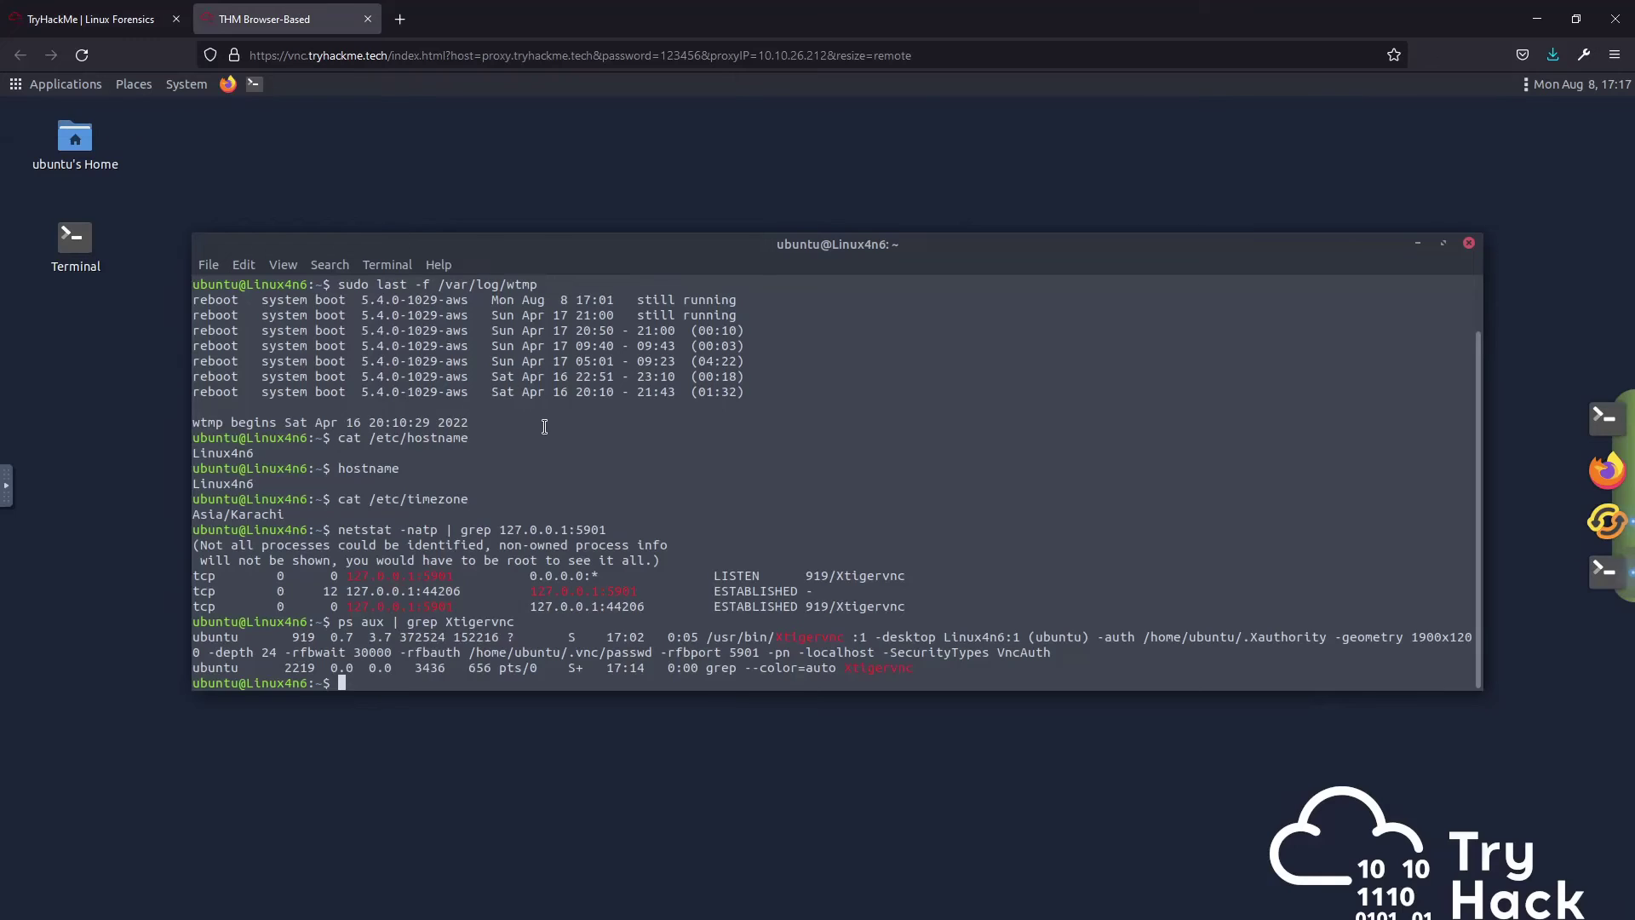
key(ctrl+l)
text(less ~/.bashrc)
key(Return)
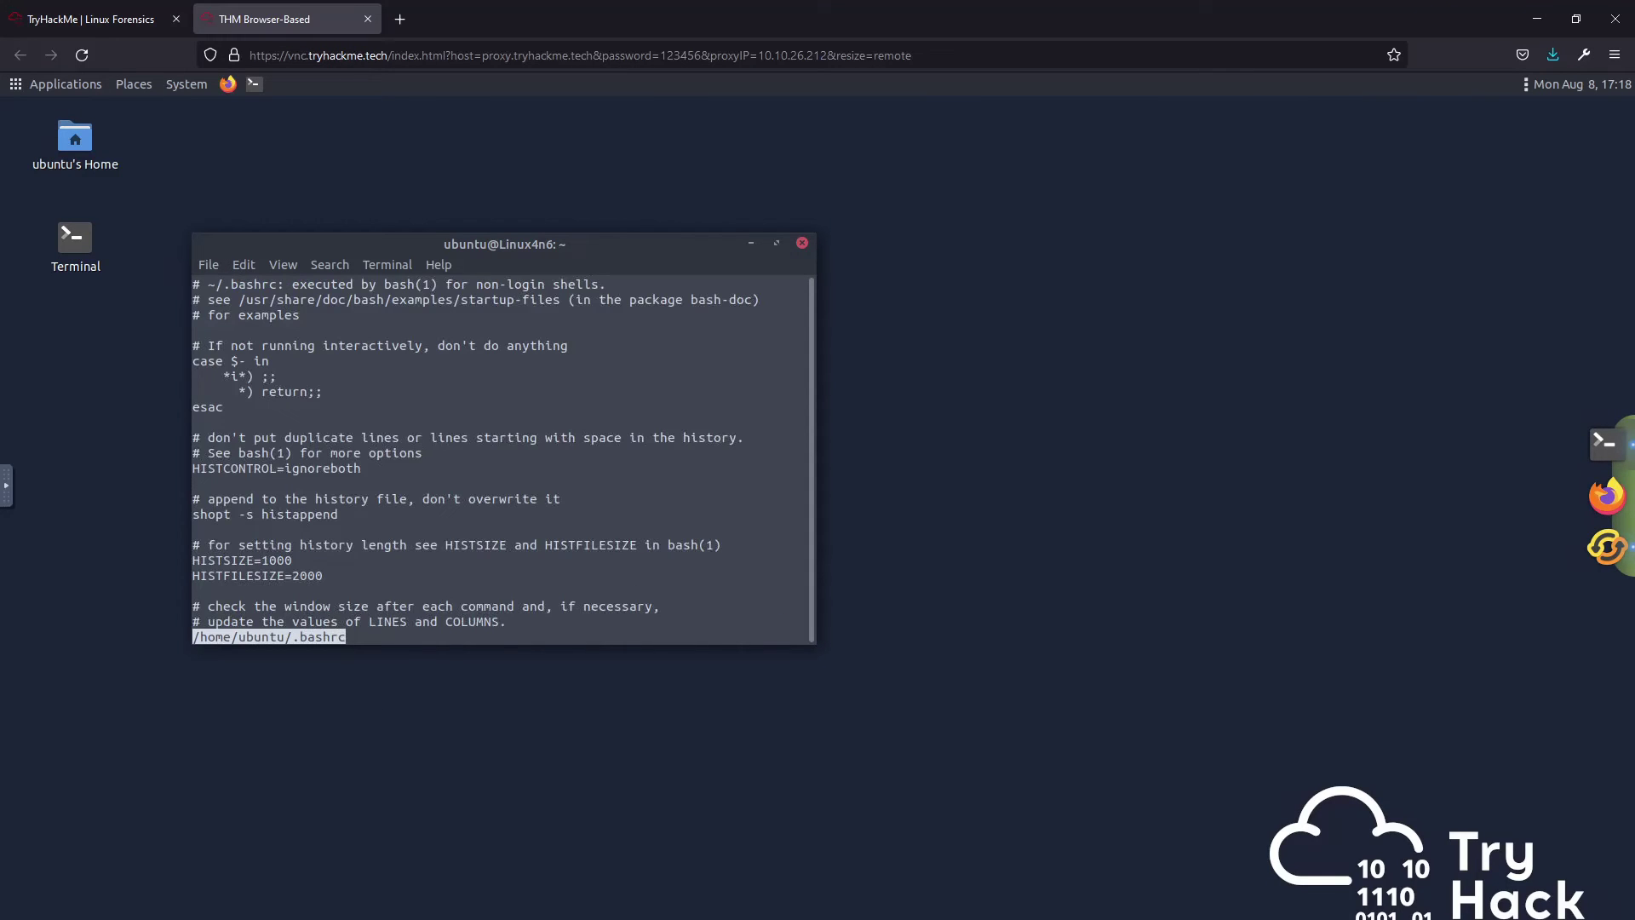
double_click(241, 575)
click(335, 313)
Step: Submit 2000 as the history-file size answer and expand Task 6 Evidence of Execution
click(90, 19)
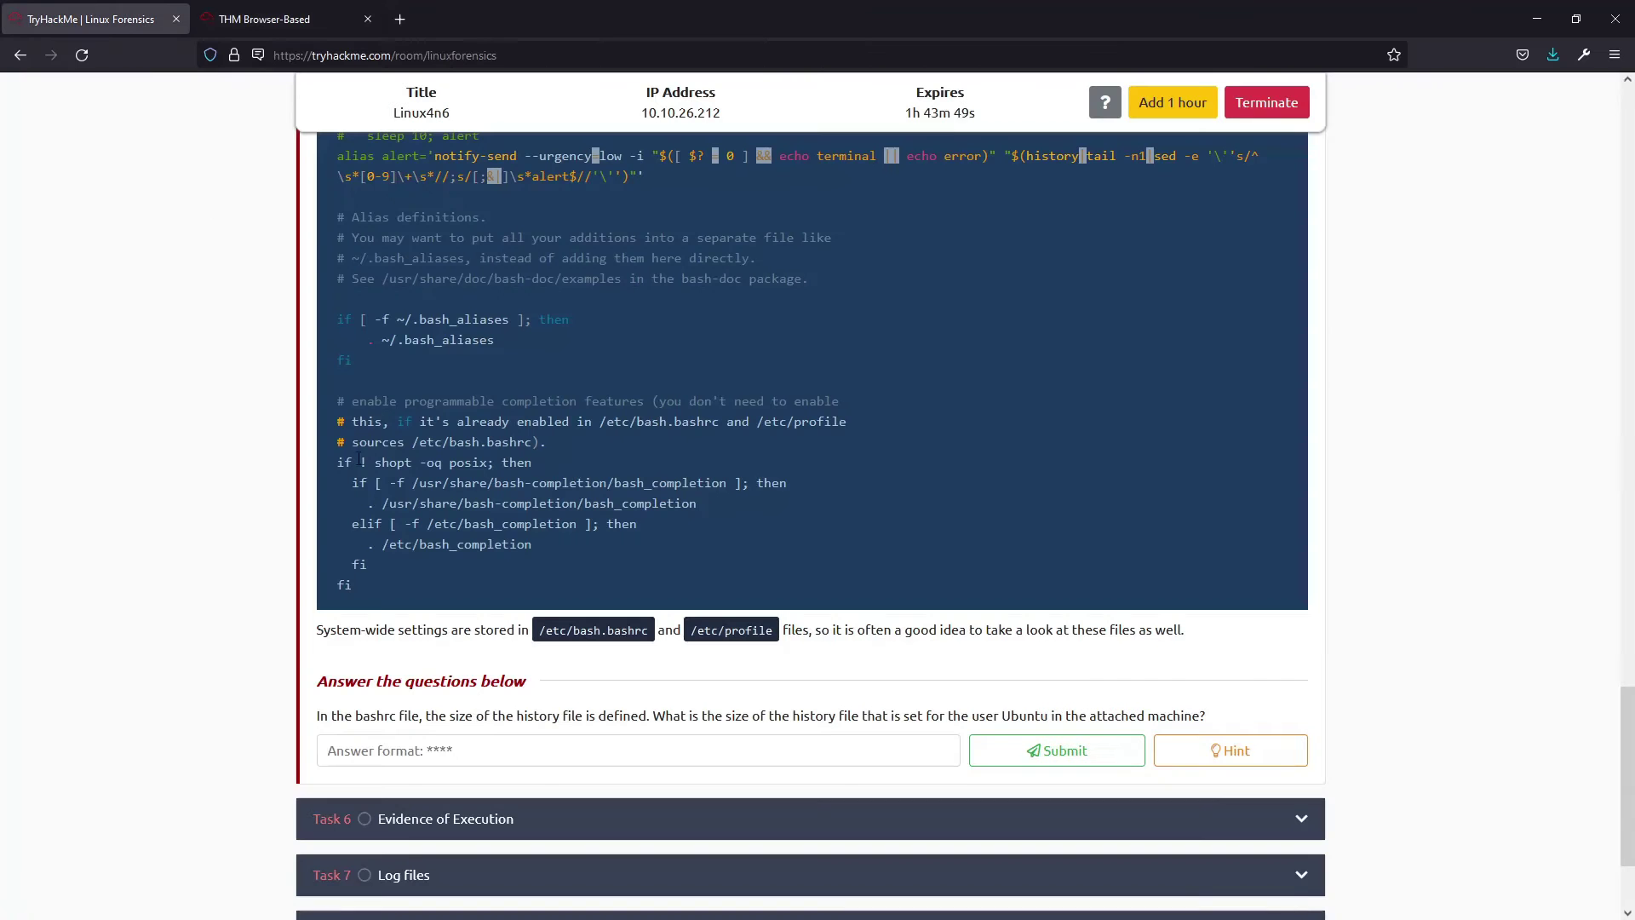
click(477, 750)
text(2000)
key(Return)
scroll(530, 753, down, 2)
click(534, 656)
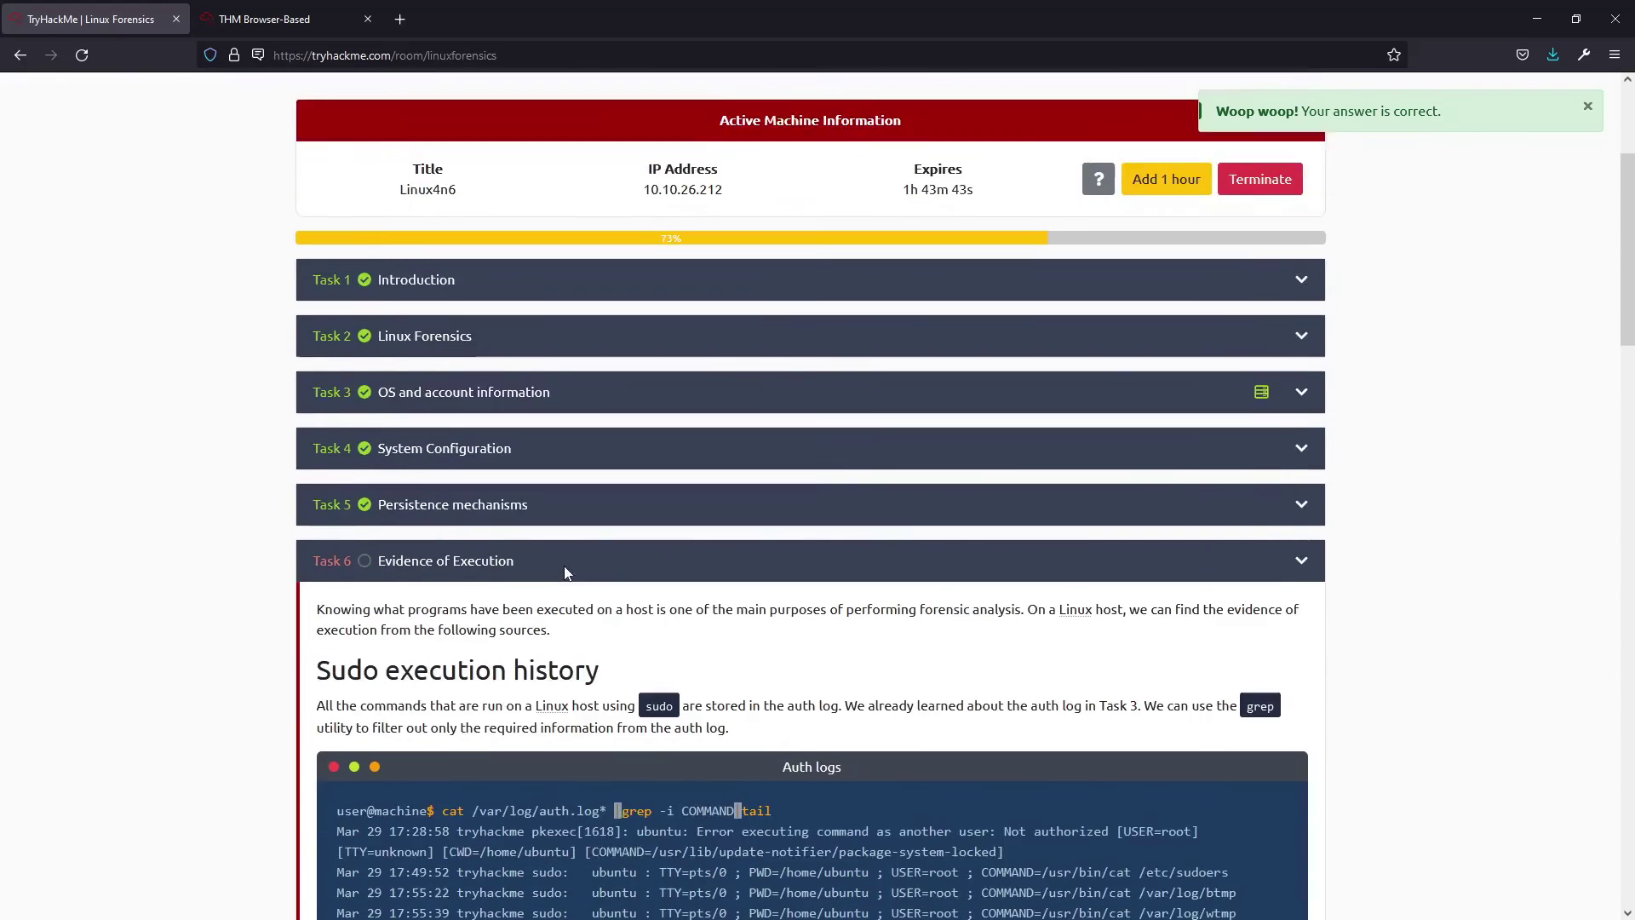
Step: Read the auth log lesson, noting the grep COMMAND filter and the sudo entry that read /etc/sudoers
scroll(564, 566, down, 3)
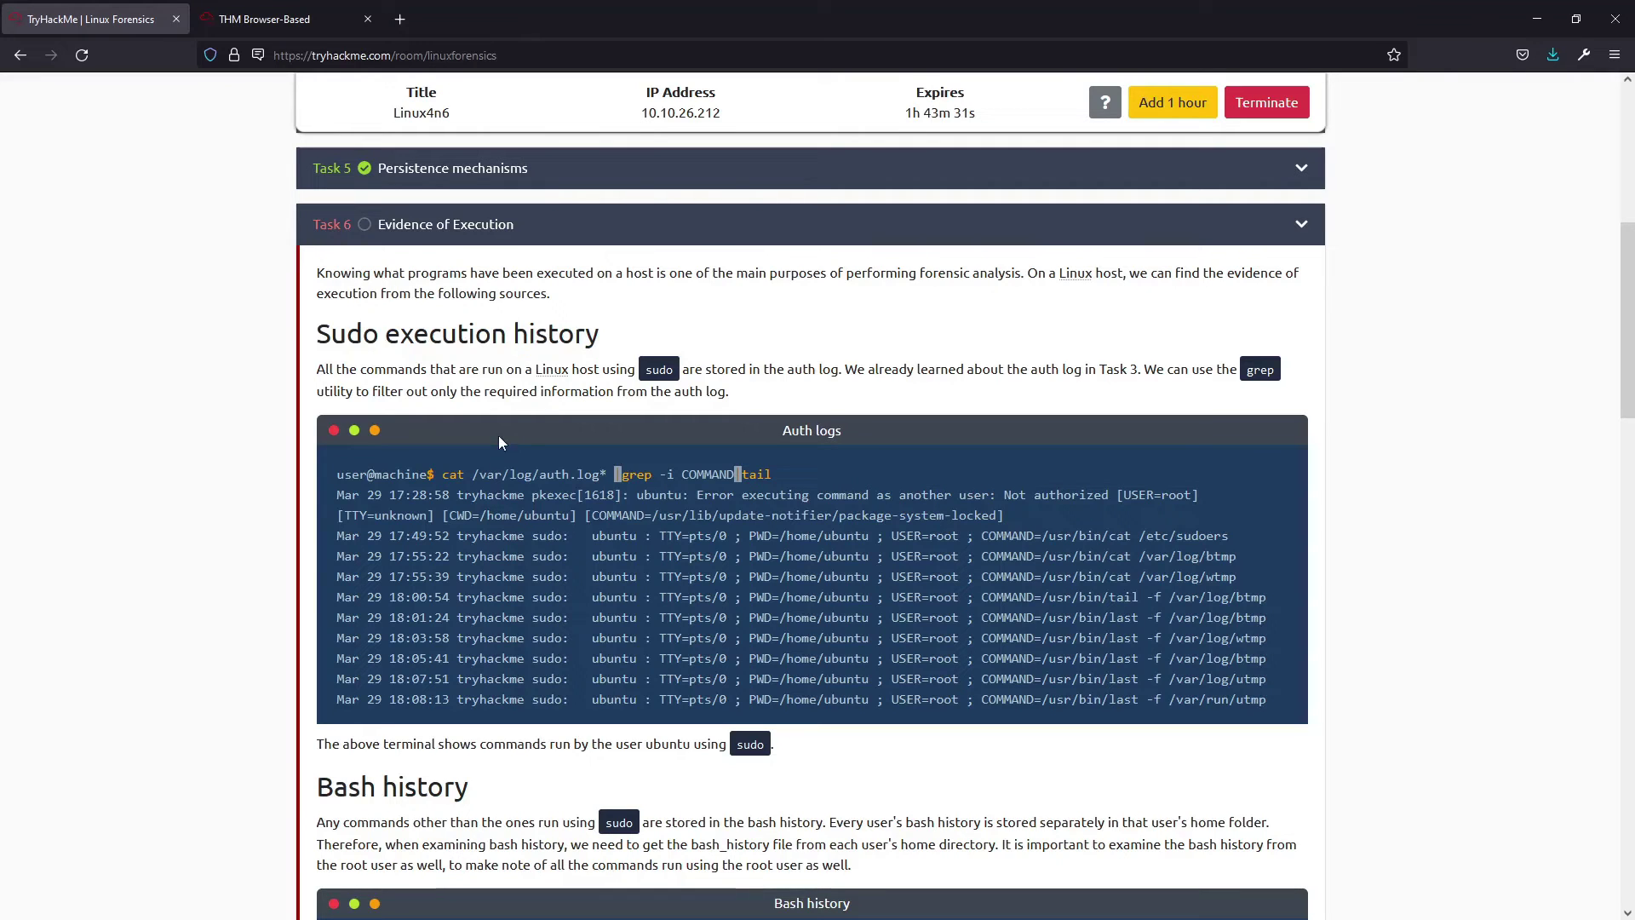
double_click(558, 474)
drag(767, 474, 683, 474)
double_click(686, 475)
scroll(686, 475, down, 1)
click(1028, 452)
double_click(1029, 451)
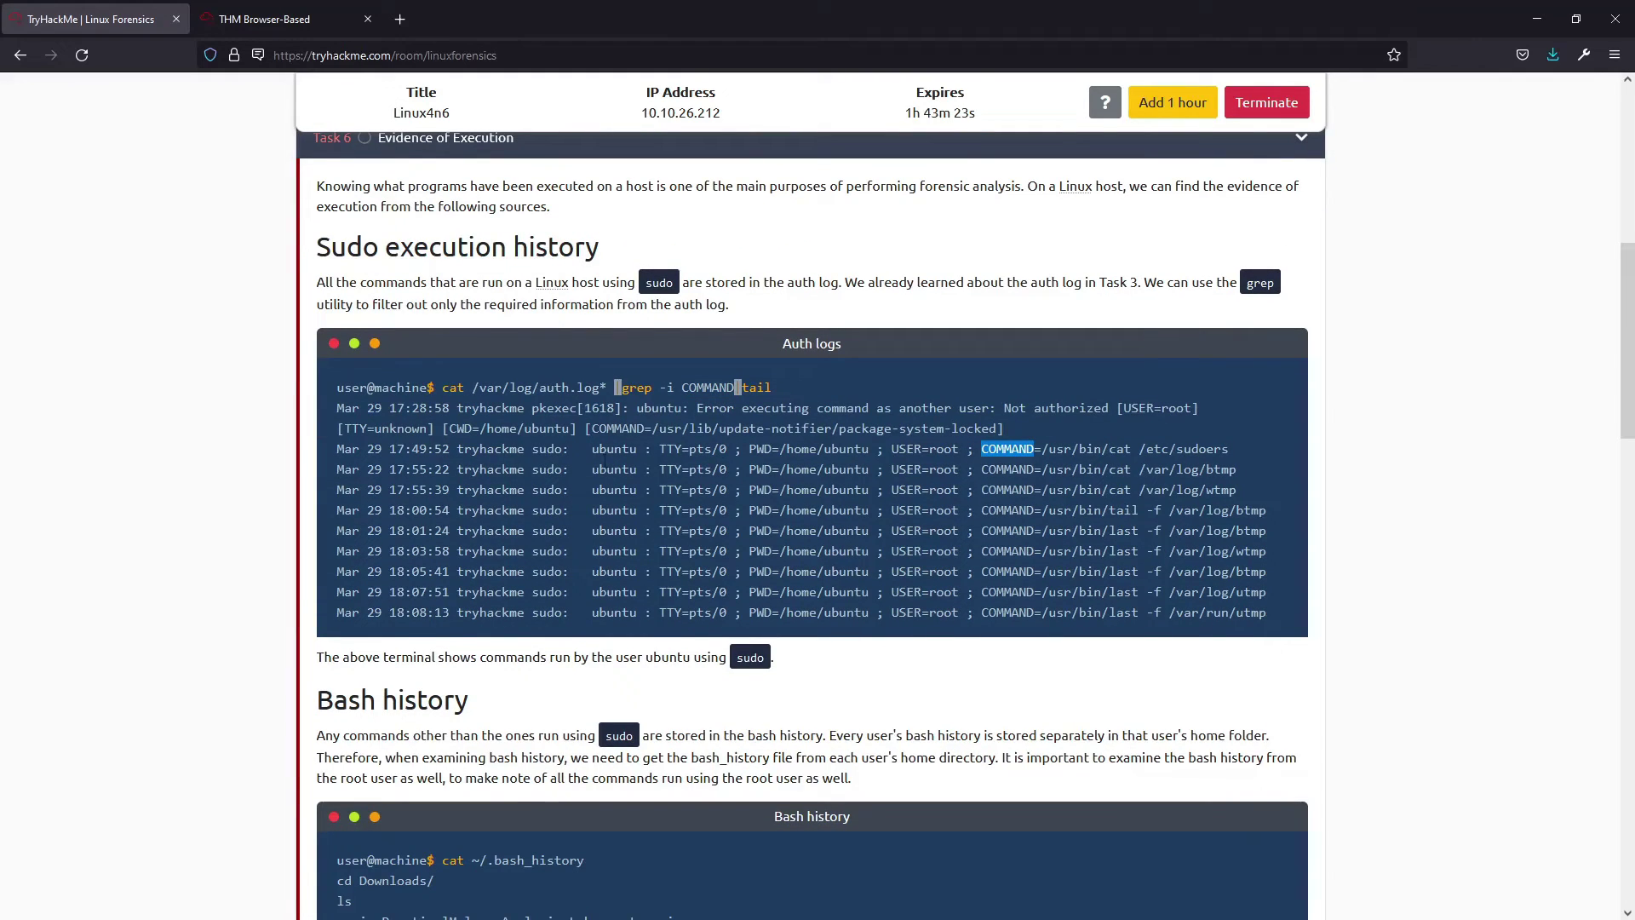
drag(422, 449, 1238, 458)
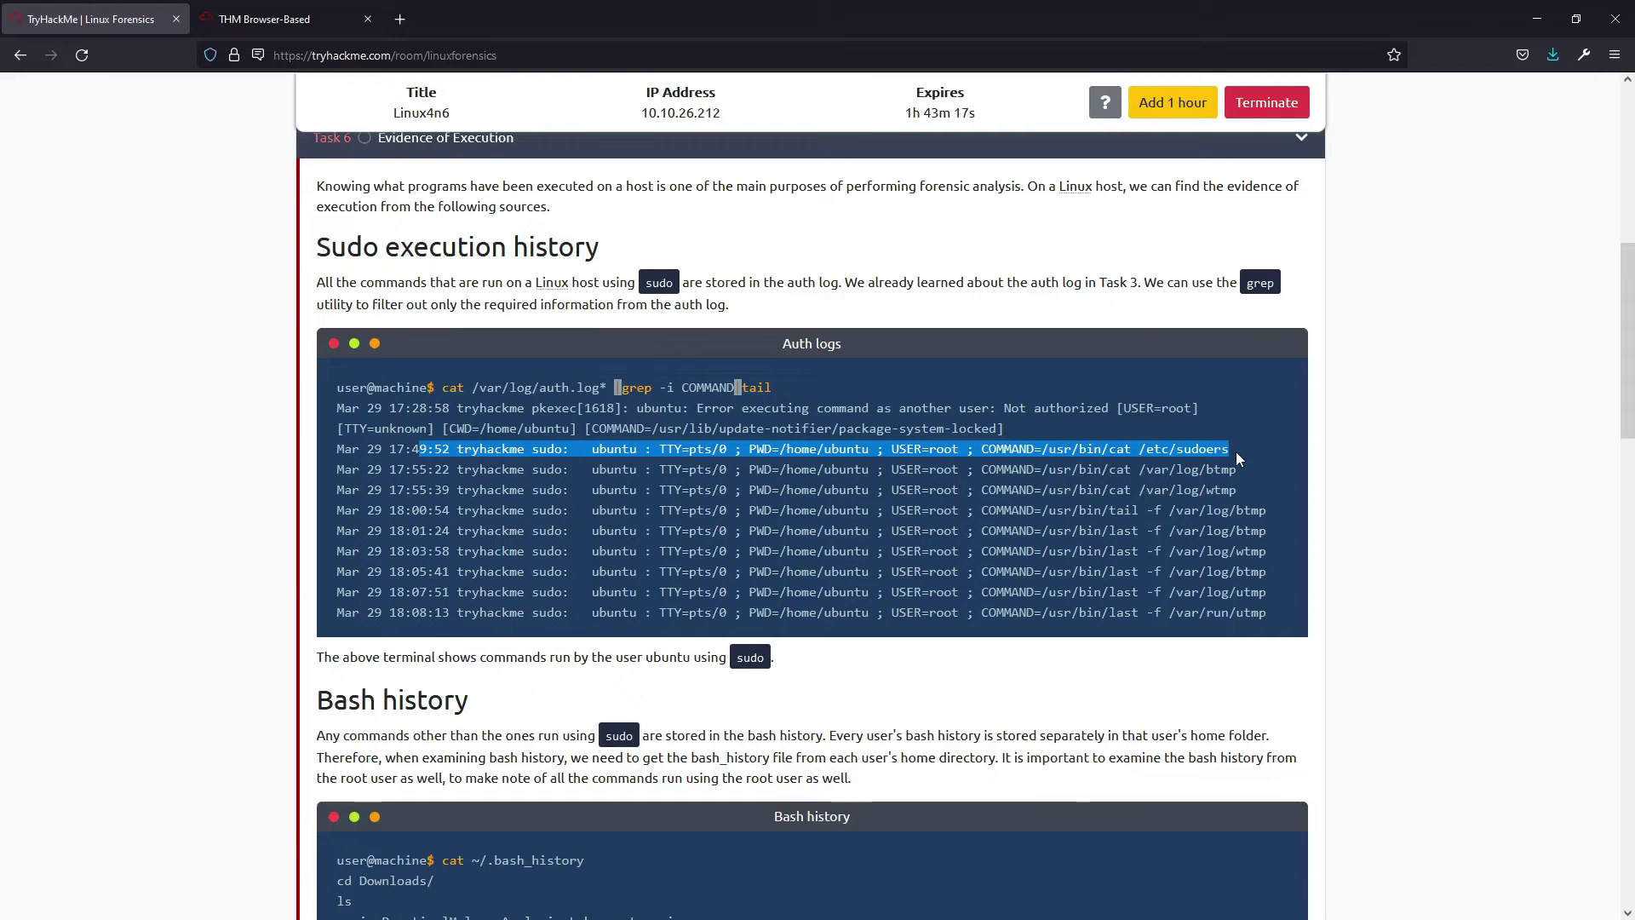
Step: Read the Bash history lesson, noting the .bash_history file in the cat example
scroll(1238, 458, down, 5)
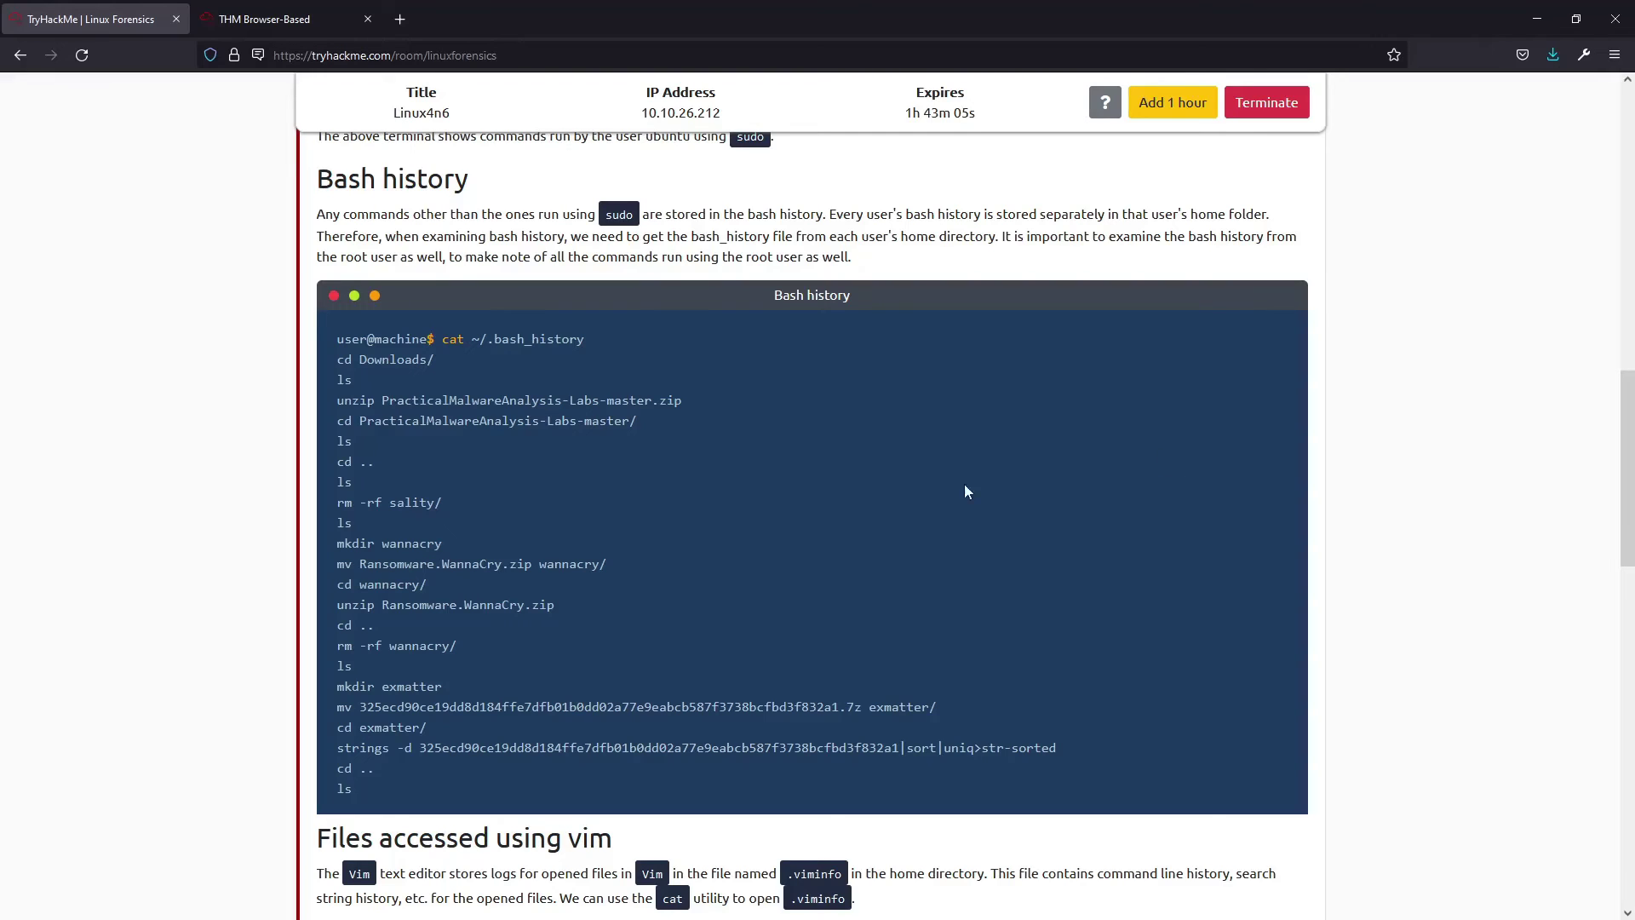
drag(596, 339, 490, 339)
click(490, 341)
drag(489, 340, 632, 341)
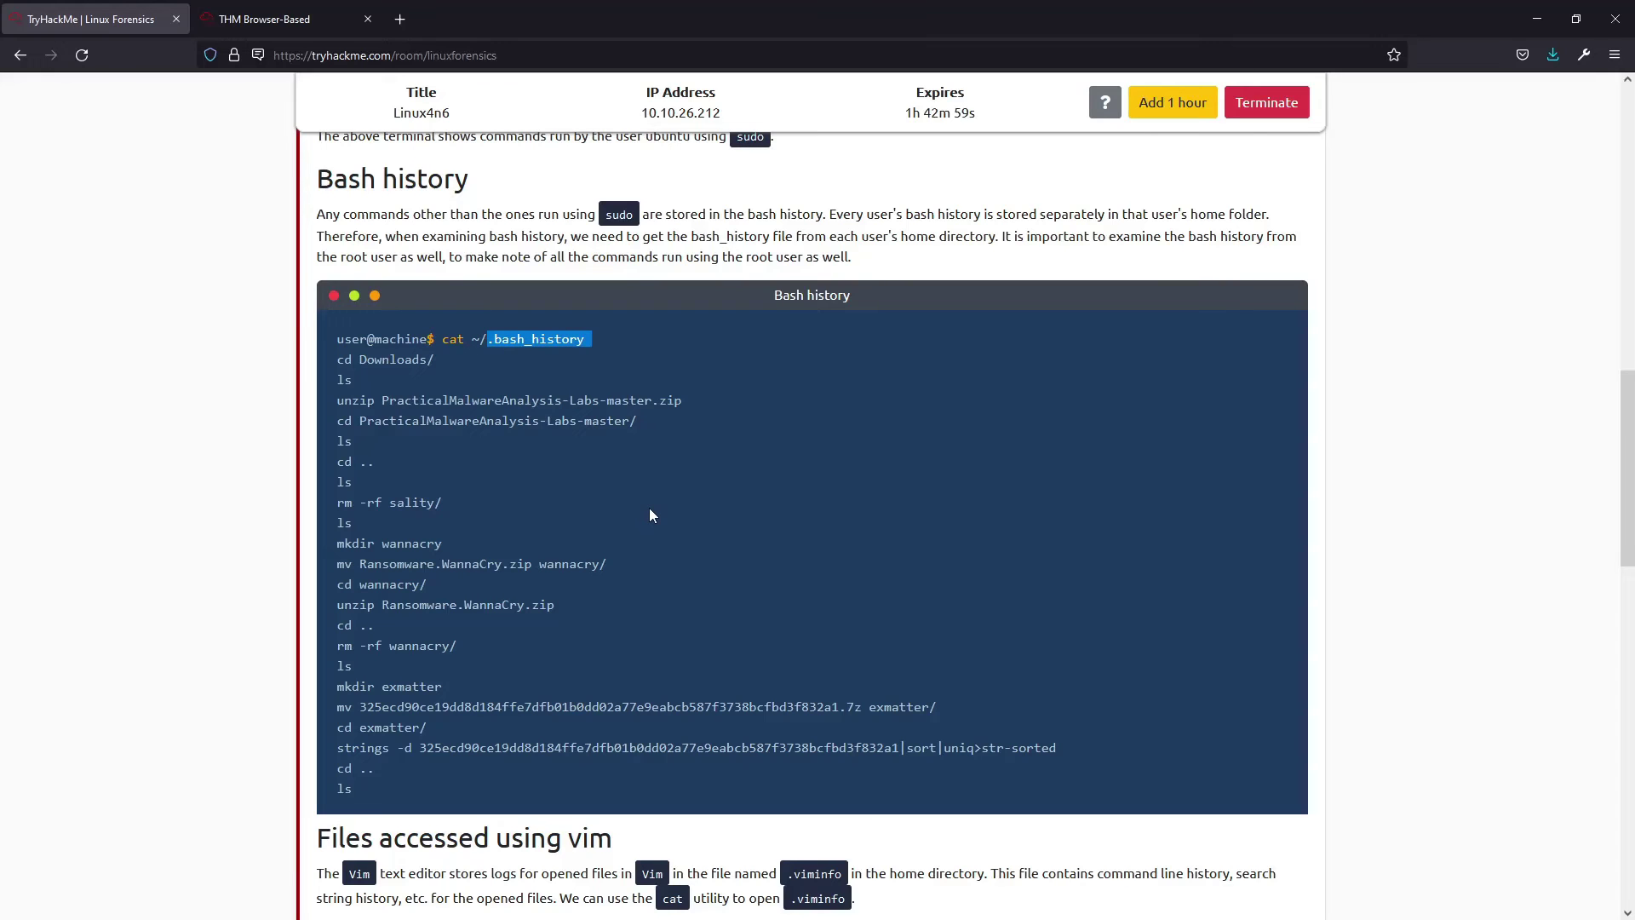
Step: Read the Viminfo lesson and its cat ~/.viminfo example
scroll(651, 511, down, 2)
scroll(651, 511, down, 3)
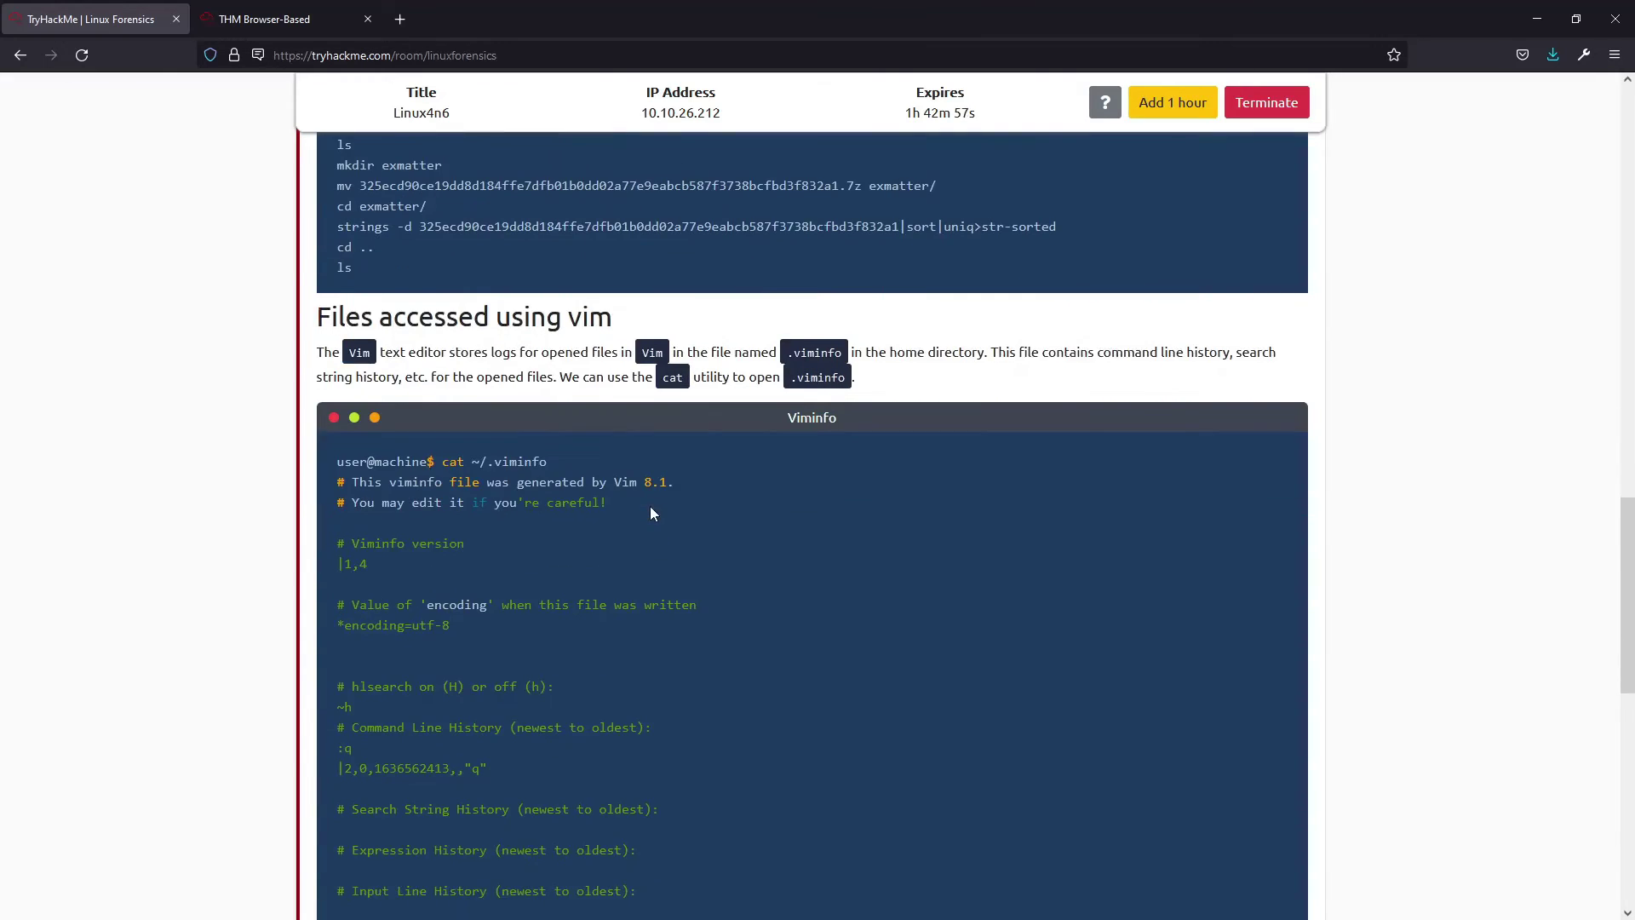
scroll(650, 511, down, 1)
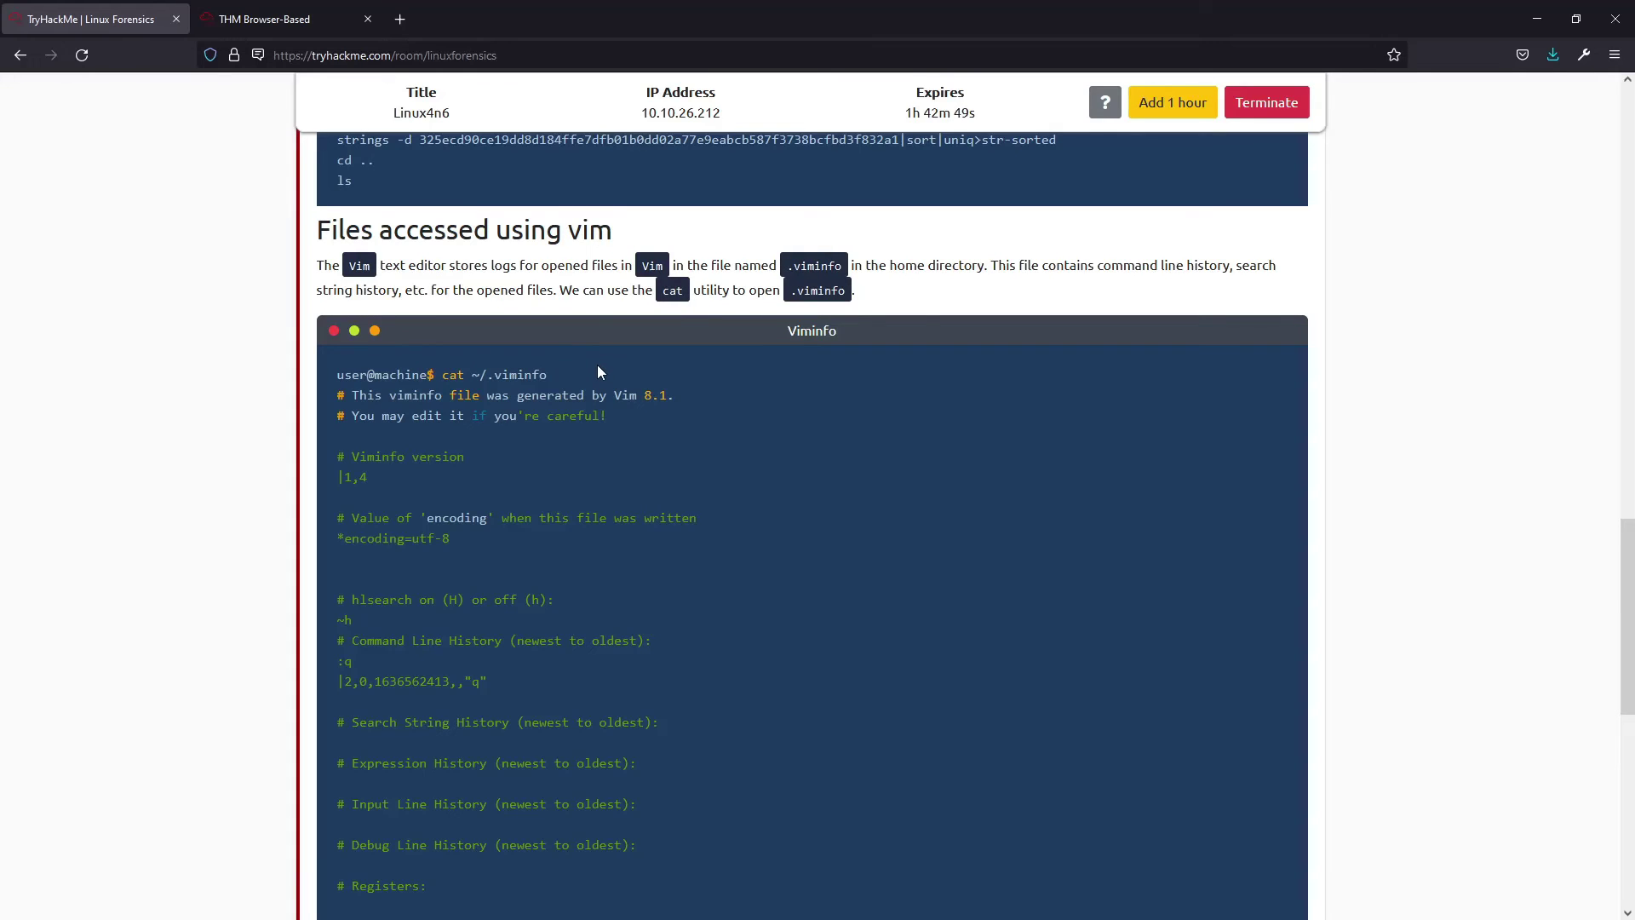
double_click(799, 266)
click(800, 266)
drag(480, 375, 471, 375)
Step: Scroll down to Task 6's apt-get and working-directory questions and read them
scroll(539, 509, down, 1)
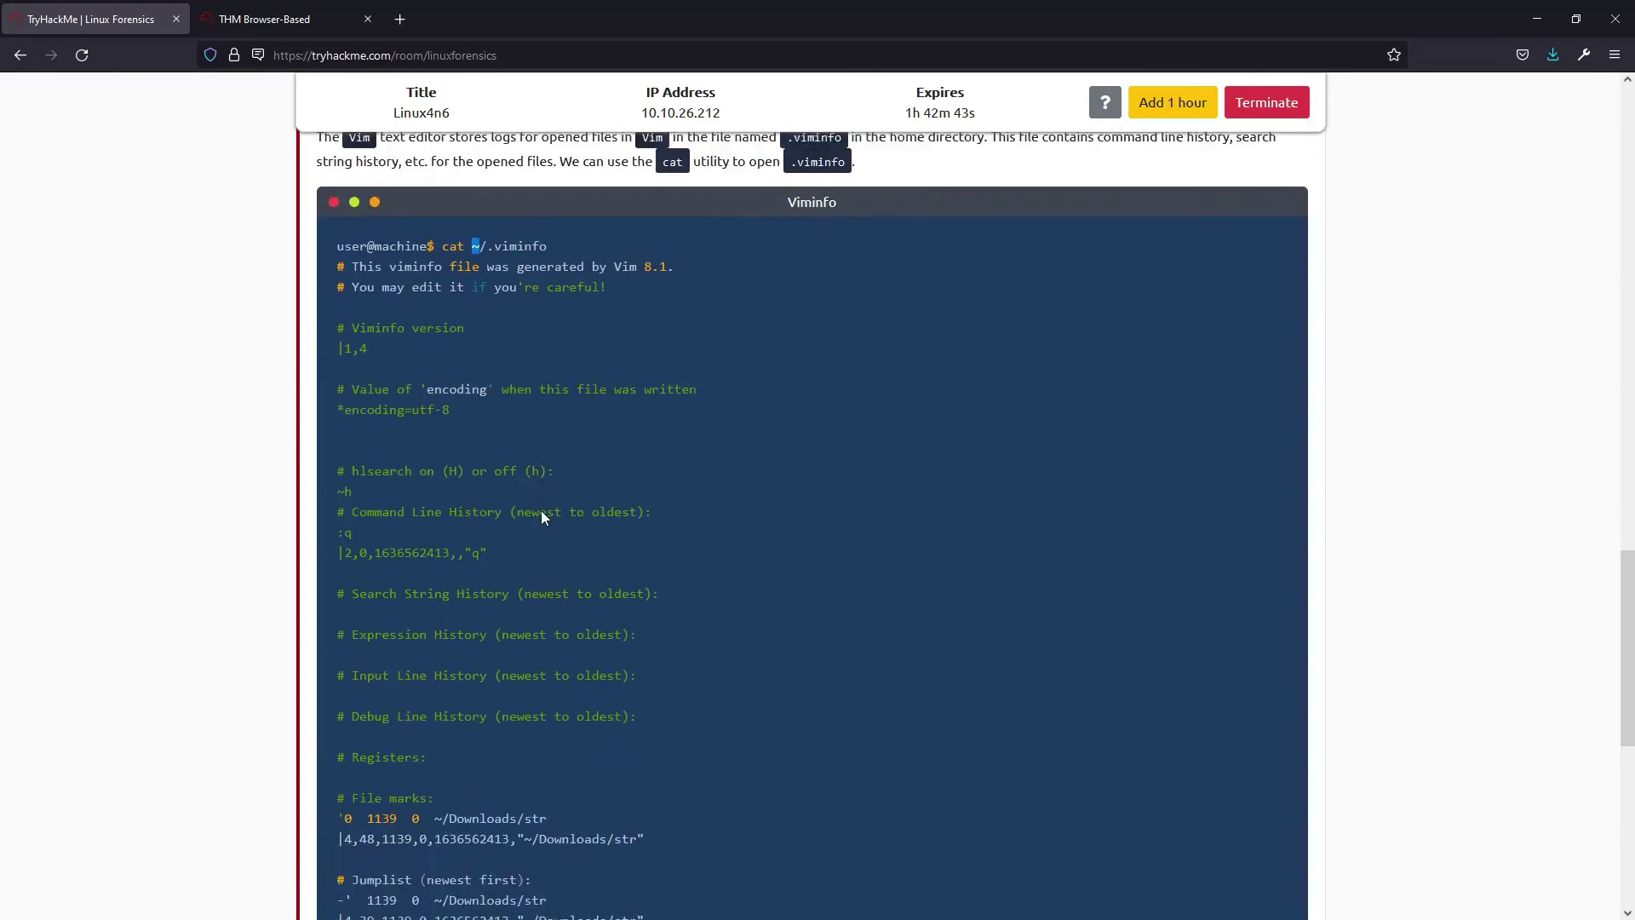
scroll(540, 509, down, 5)
scroll(543, 517, down, 2)
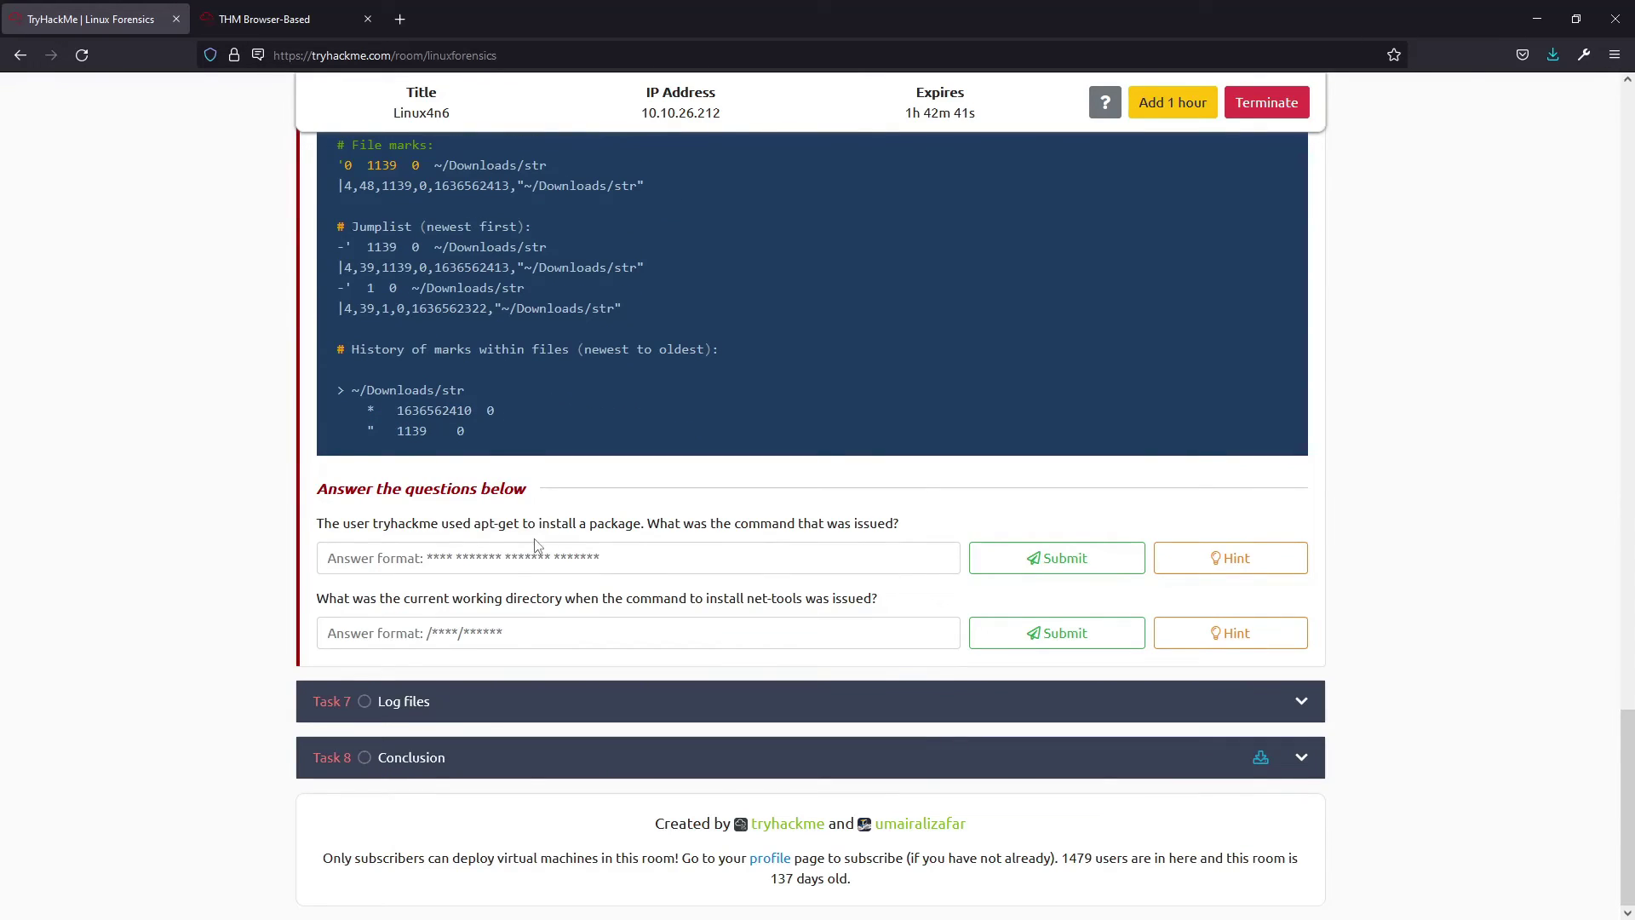
triple_click(559, 523)
click(659, 521)
Step: On the VM desktop, quit the .bashrc viewer, then widen and clear the terminal
click(343, 9)
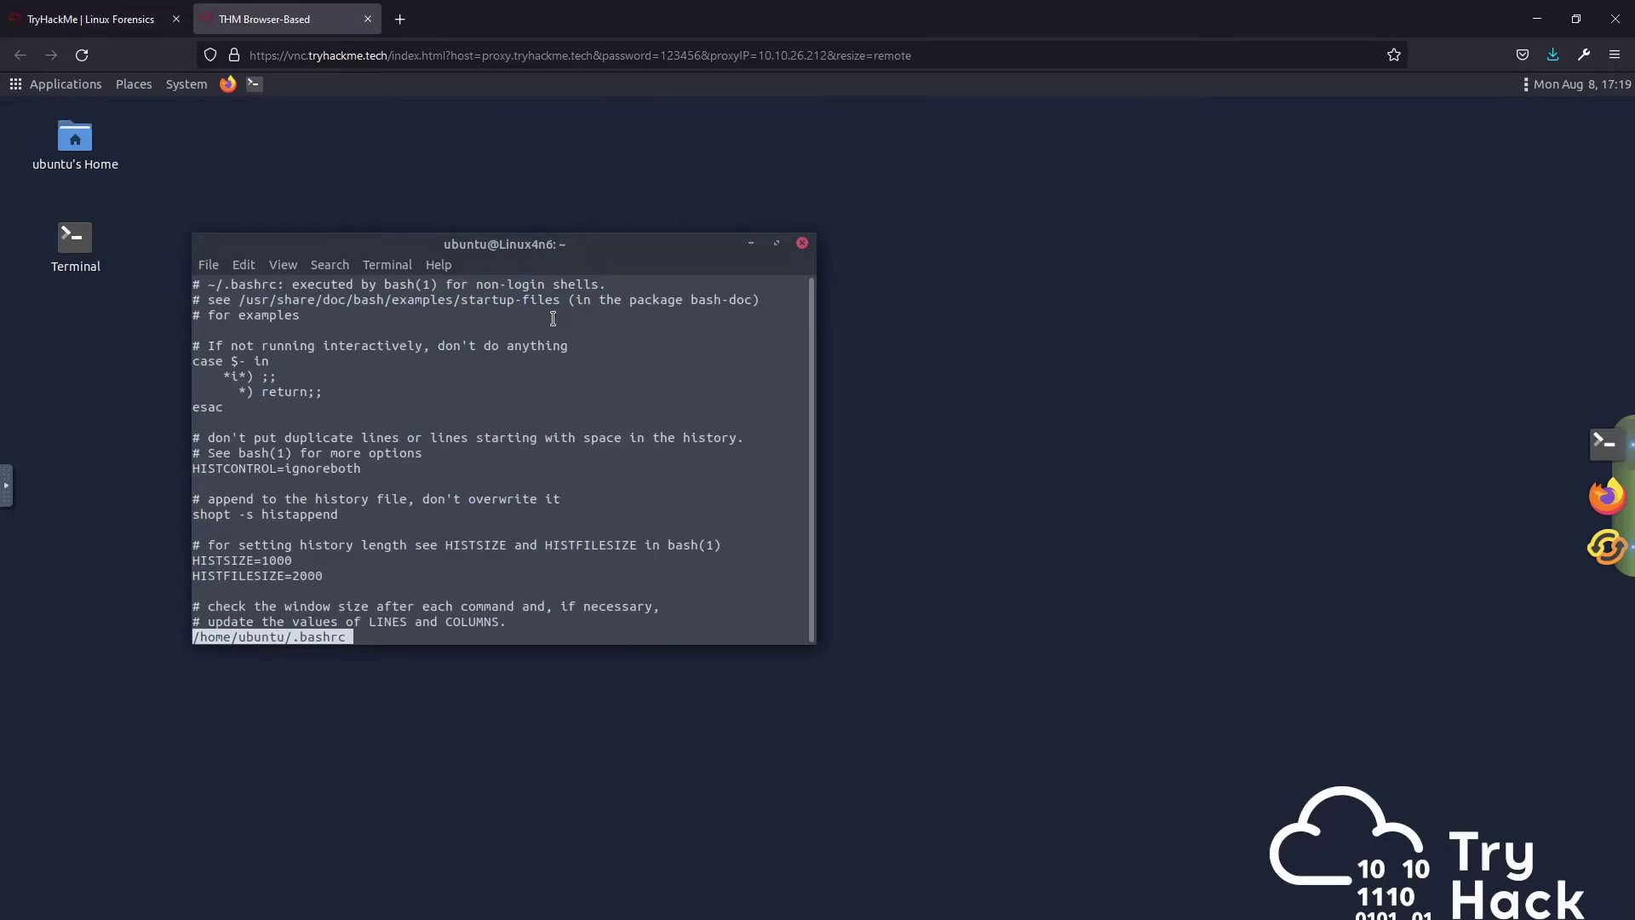
key(q)
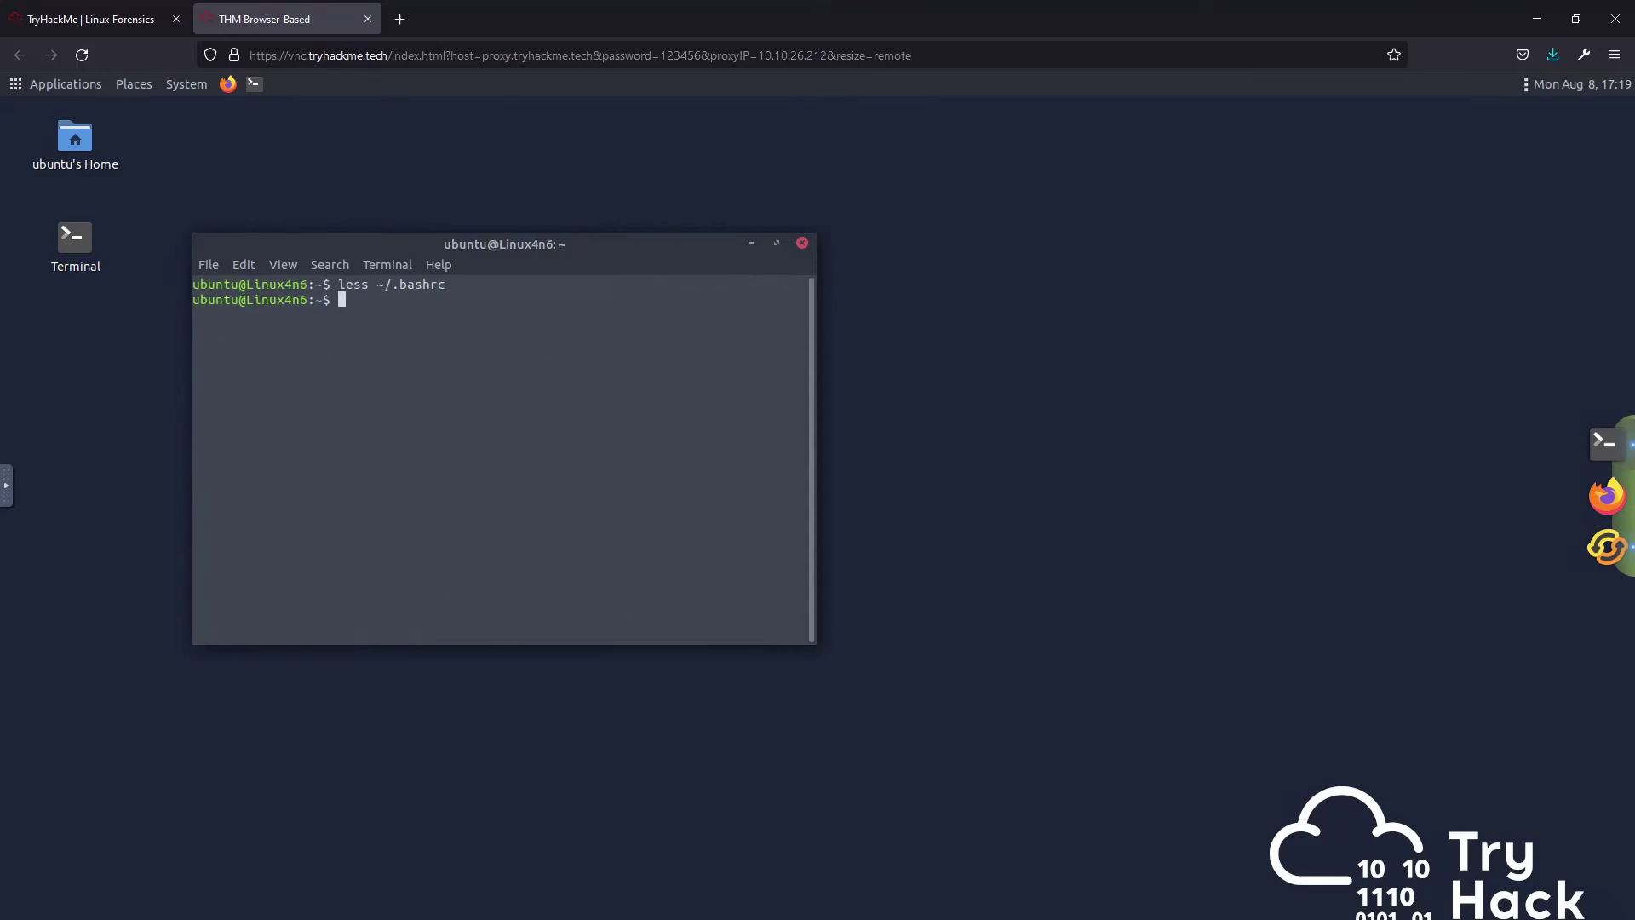
drag(815, 419, 1252, 421)
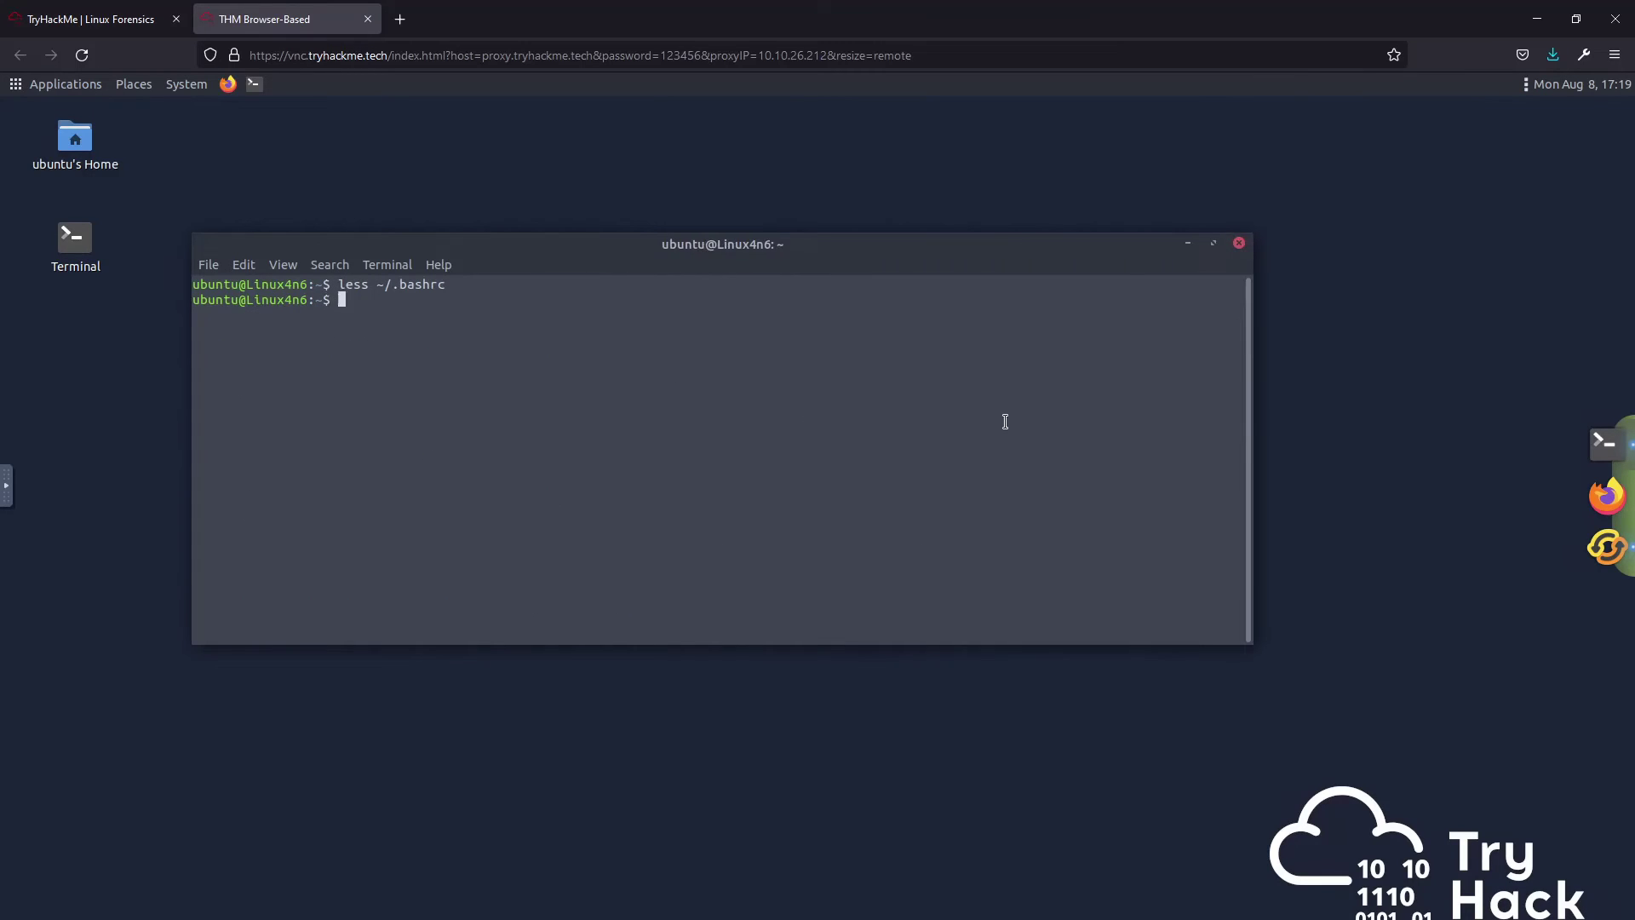
key(ctrl+l)
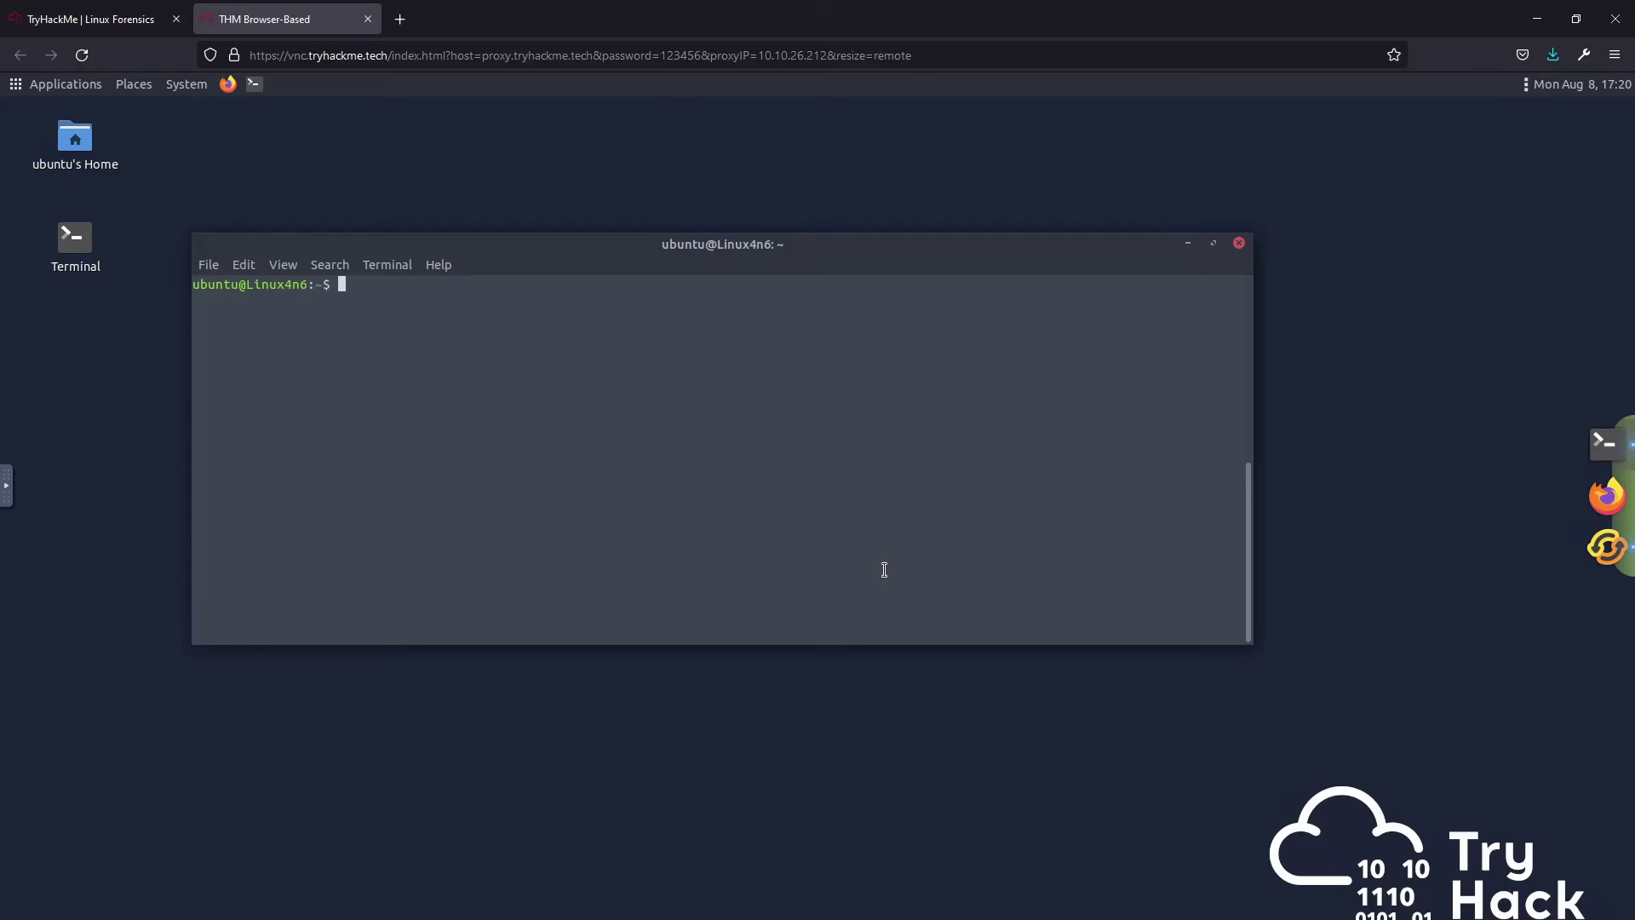
Step: Search the auth logs for COMMAND entries filtered to apt-get
text(cat /var/)
text(loo)
key(BackSpace)
text(g/auth.log)
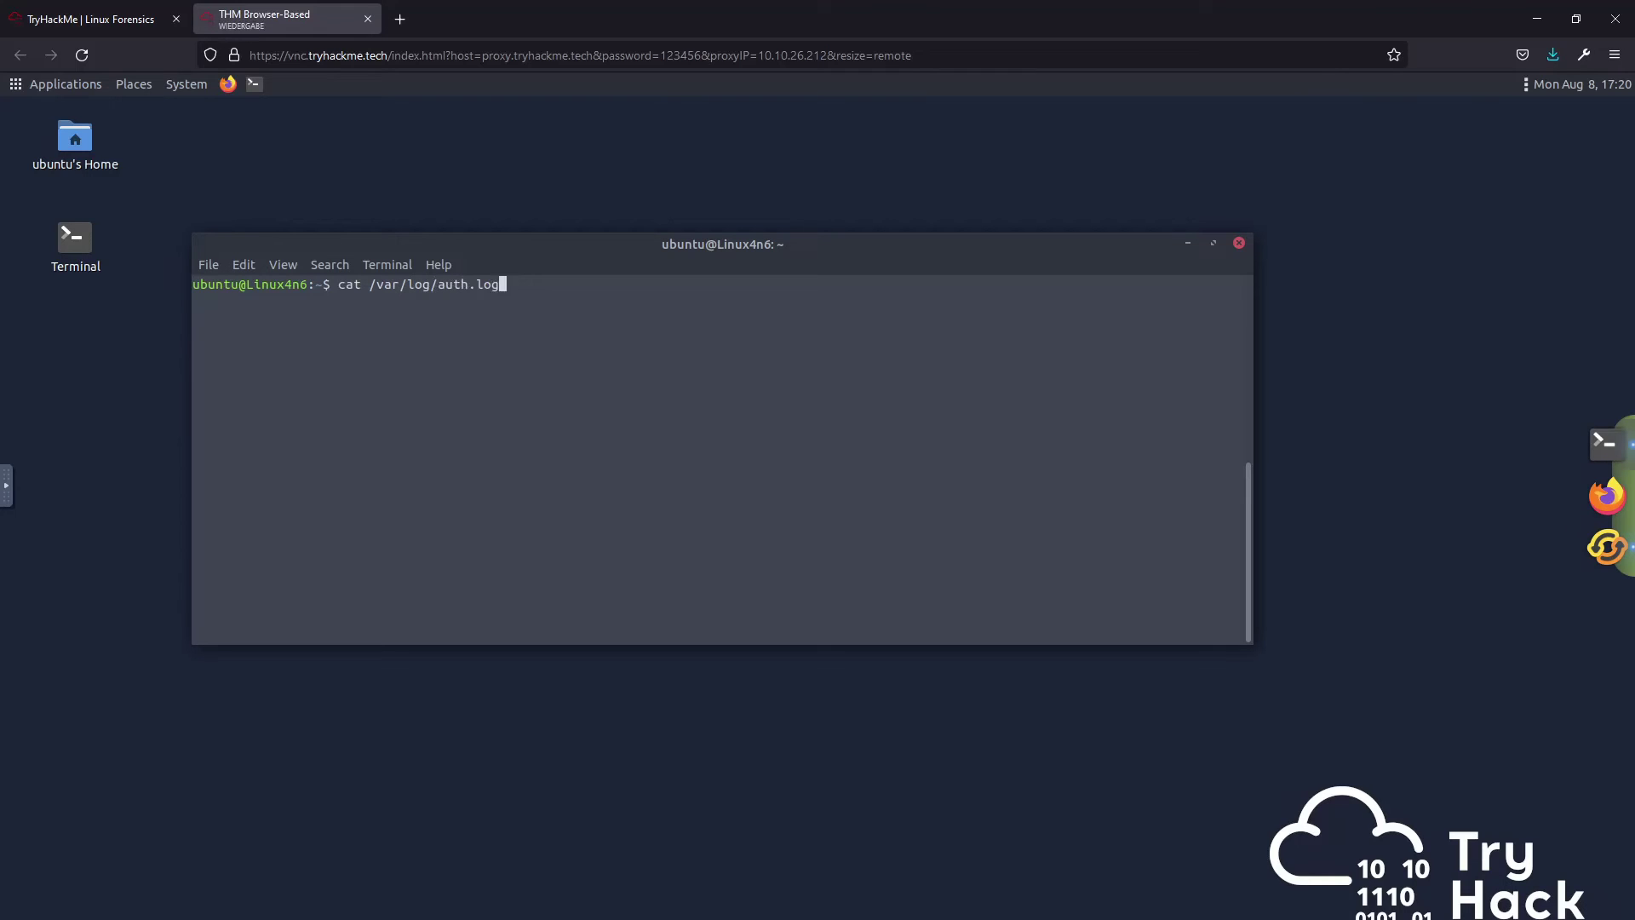
text(*)
text( | grep -i COMMAN)
text(D)
text(|ta)
key(BackSpace)
key(BackSpace)
text(grep apt-get)
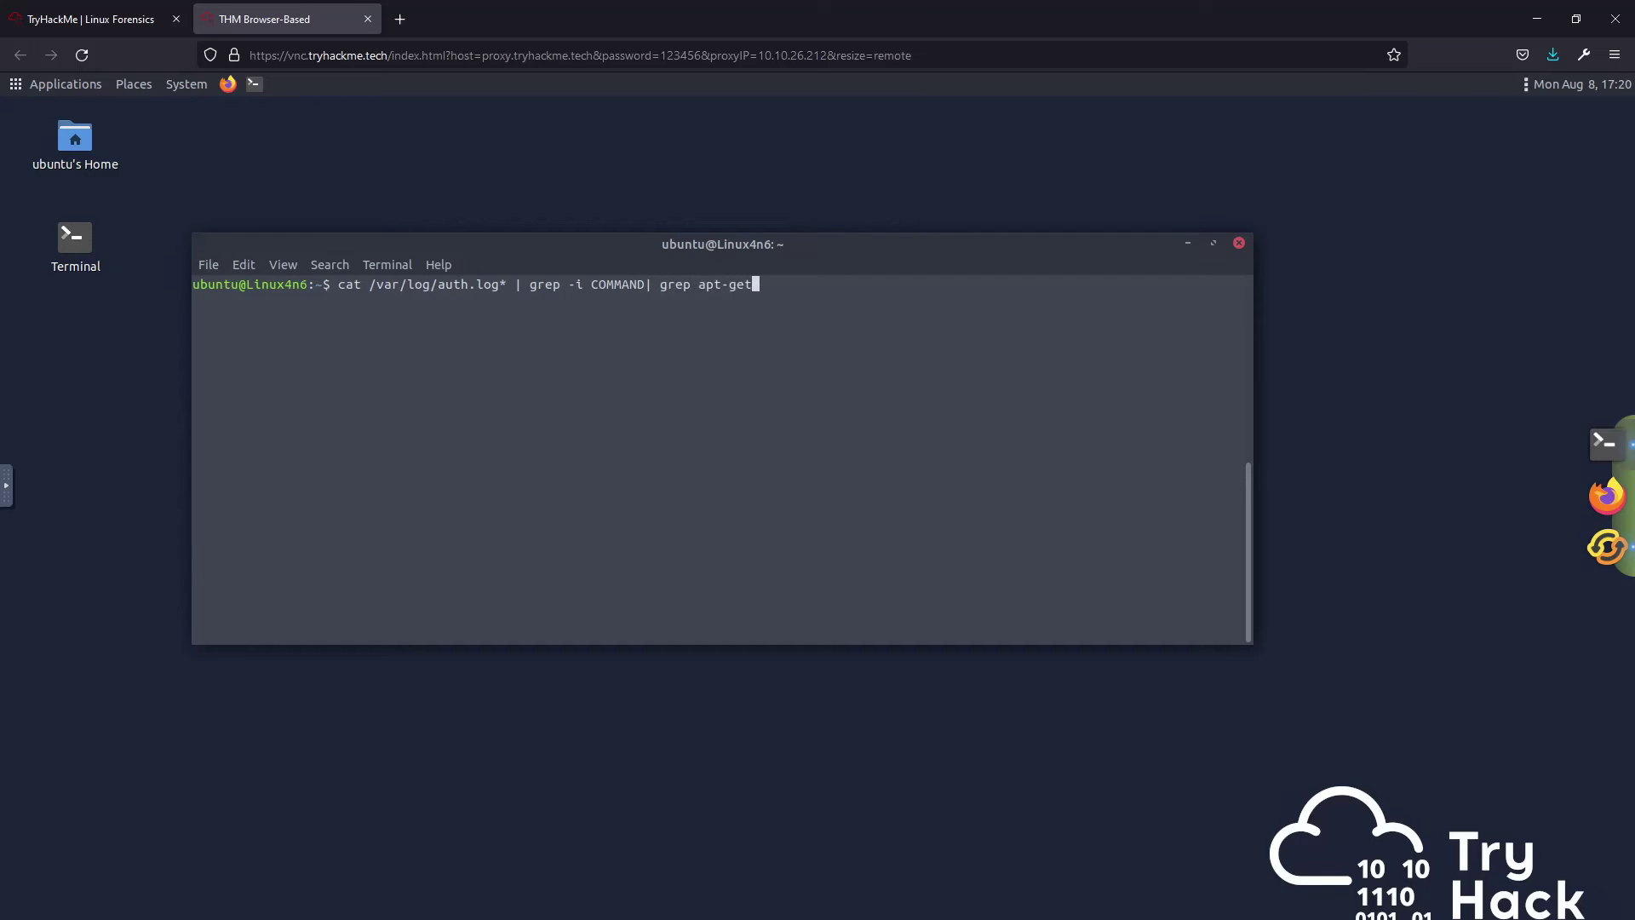
key(BackSpace)
key(Return)
Step: Rerun the search as cat /var/log/auth.log* | grep -i COMMAND|tail
key(Up)
key(alt+BackSpace)
key(alt+BackSpace)
key(BackSpace)
key(BackSpace)
key(BackSpace)
key(BackSpace)
key(Return)
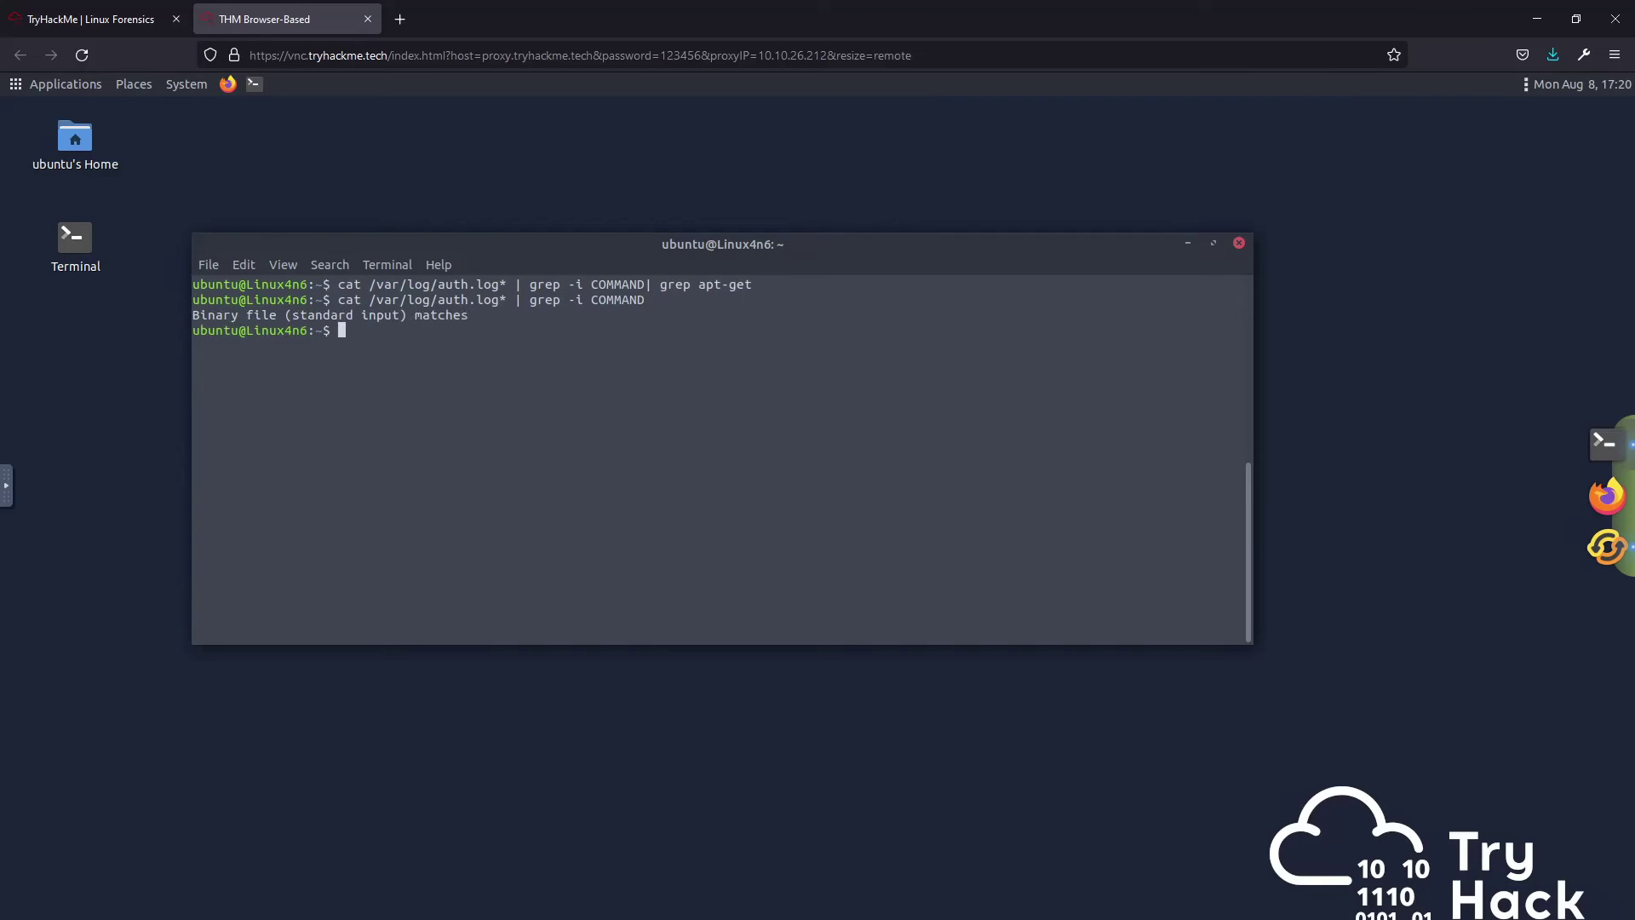
key(Up)
key(BackSpace)
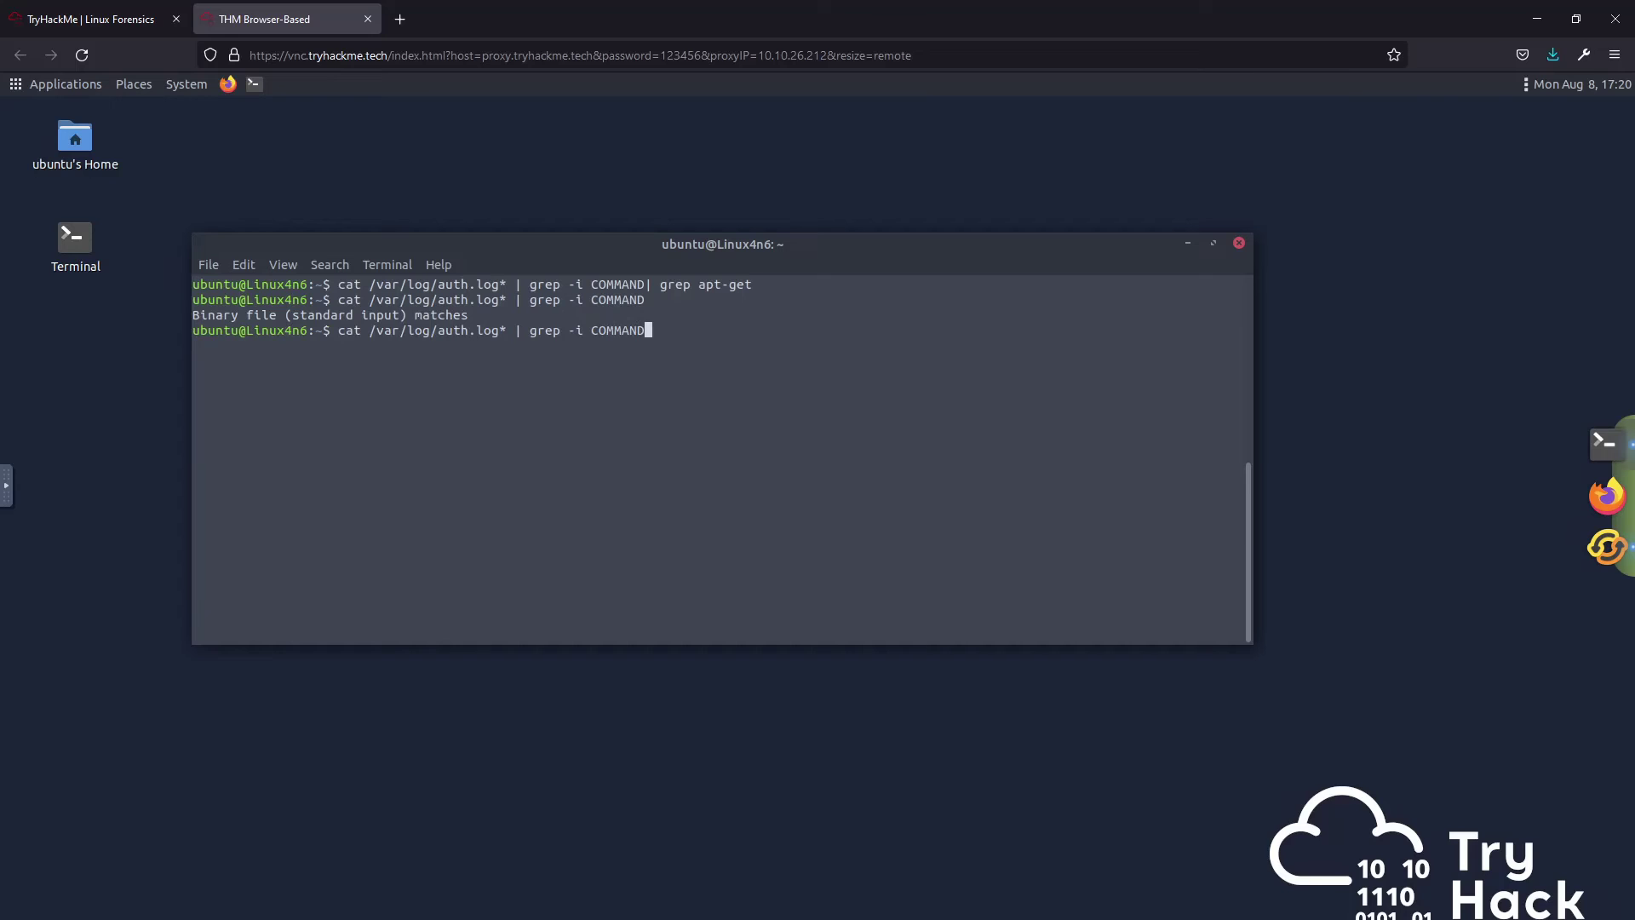
text(|tail)
key(Return)
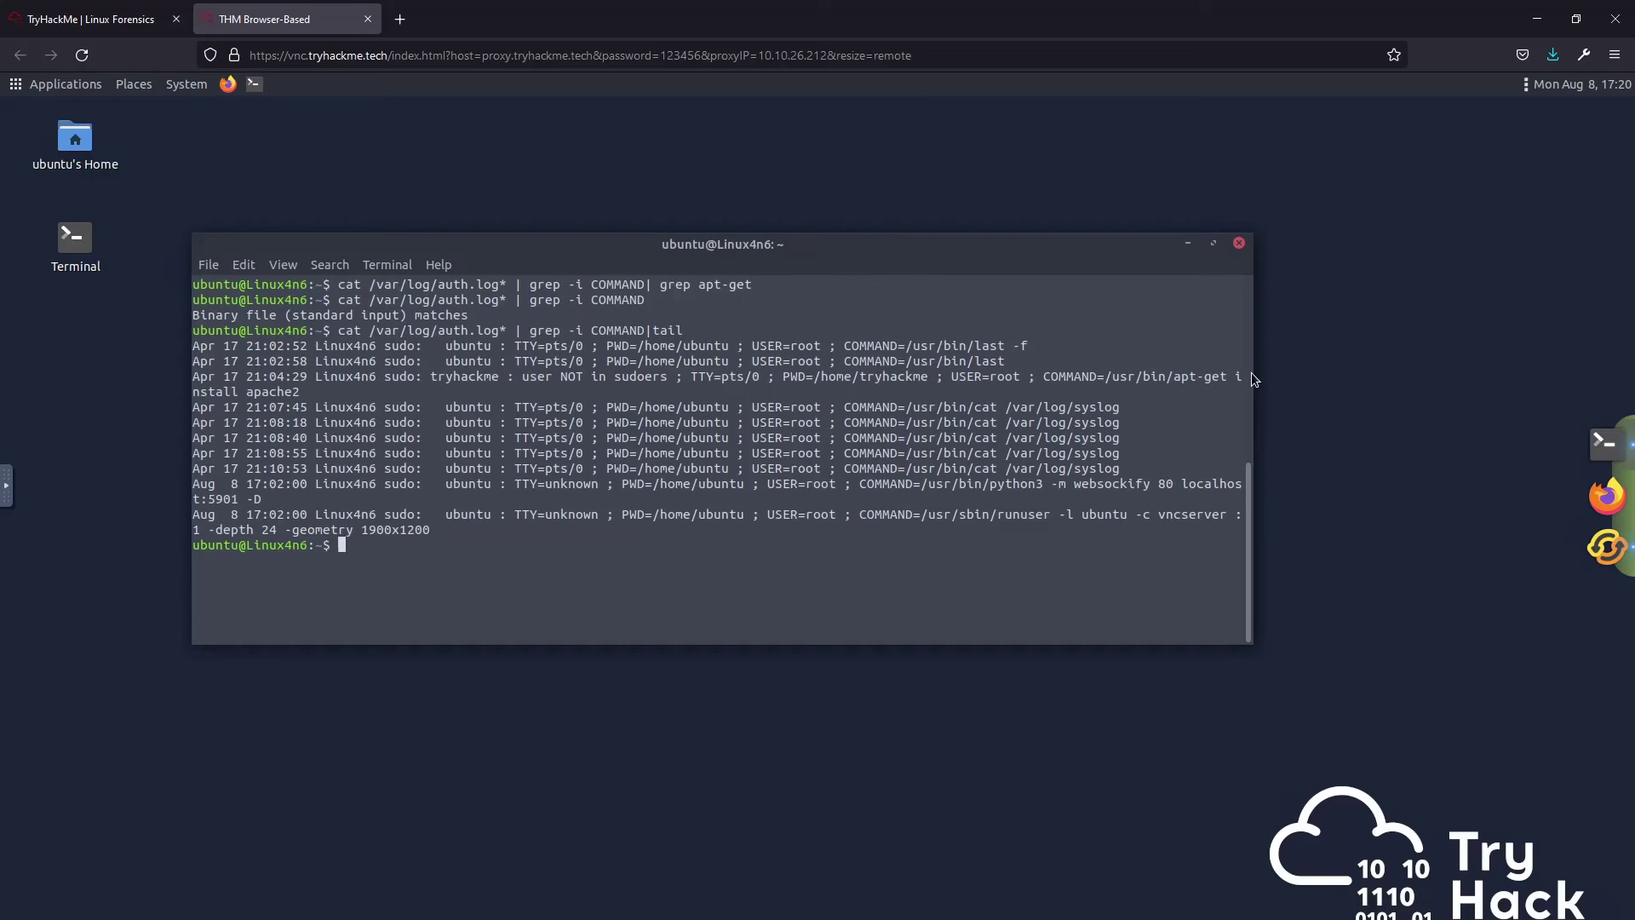
Step: Widen the terminal and select tryhackme's 'apt-get install apache2' command to copy it
drag(1247, 367, 1496, 359)
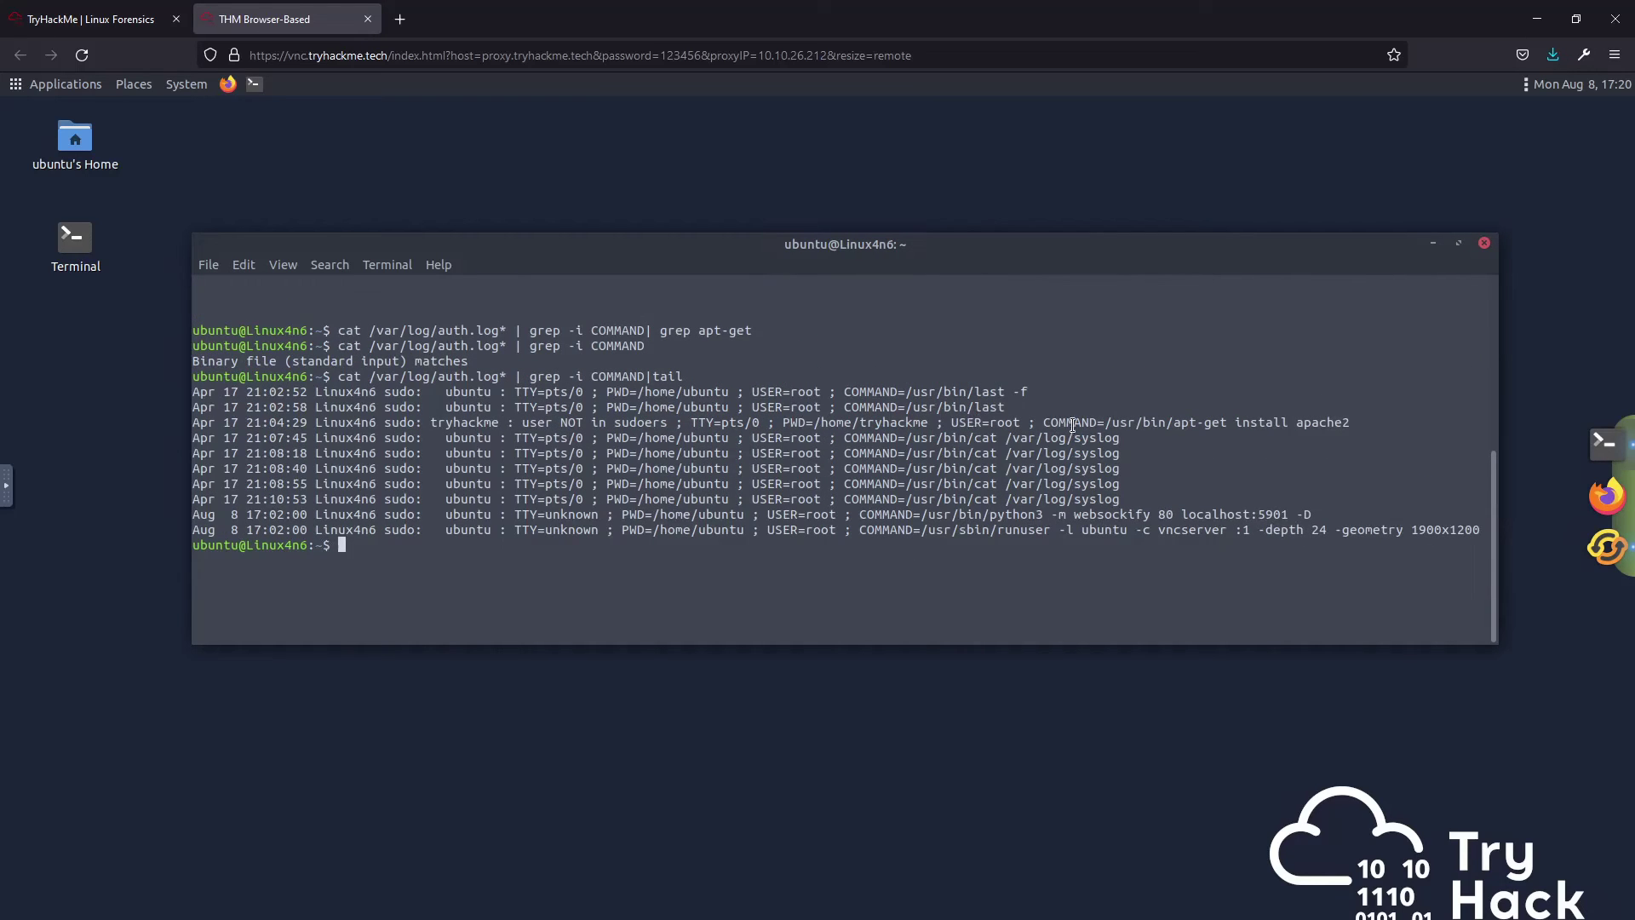
drag(1155, 423, 1244, 423)
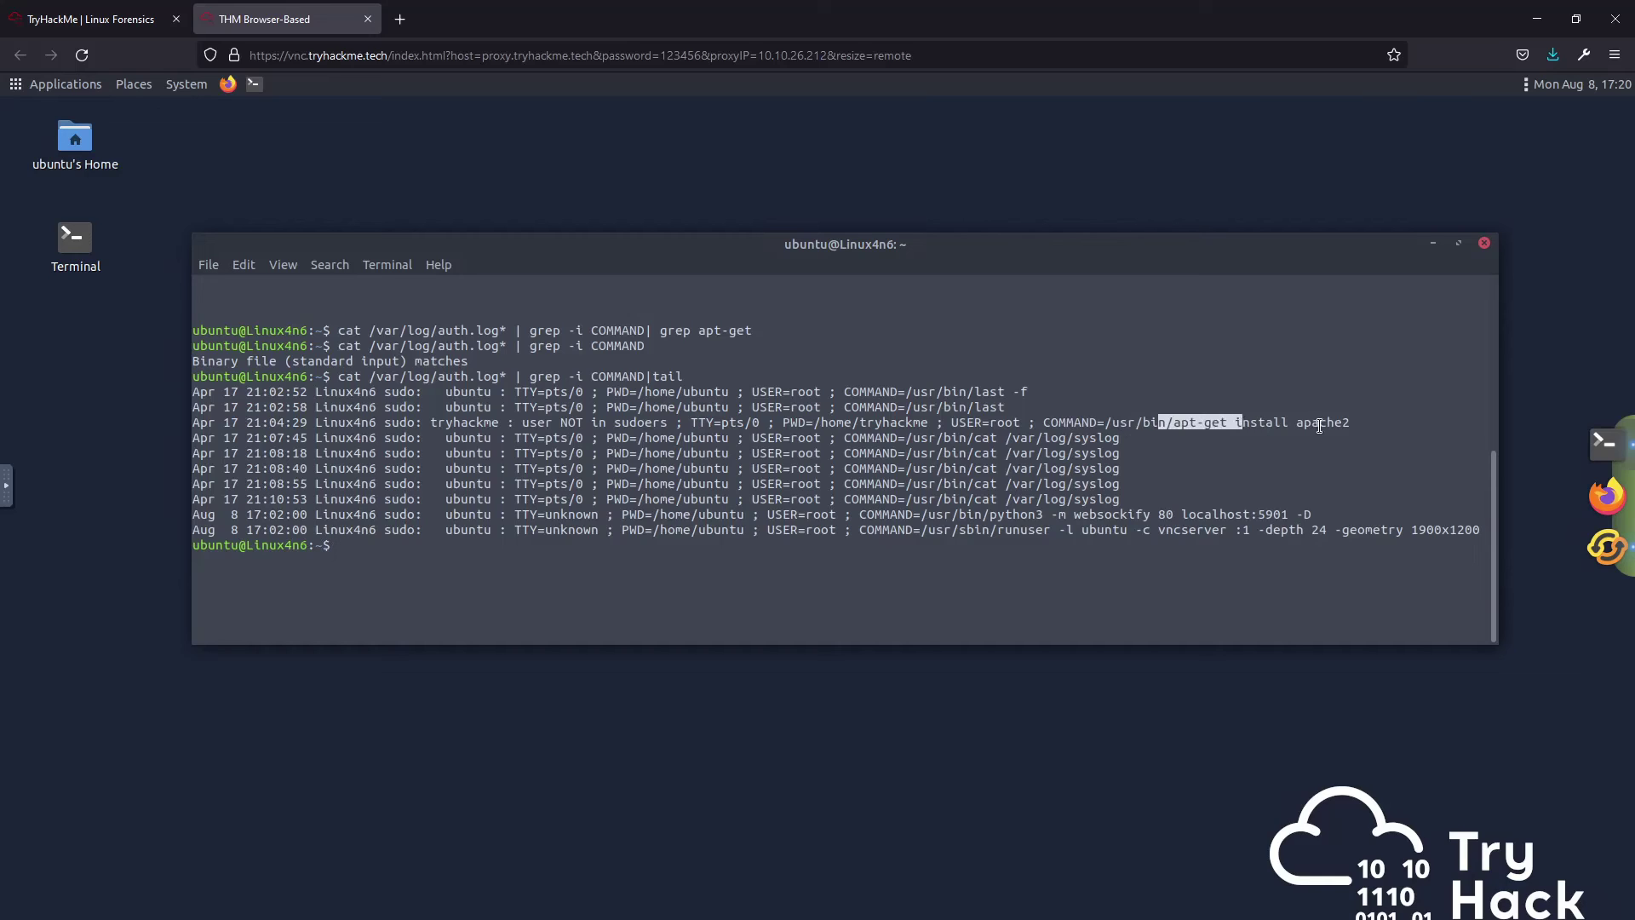
drag(1350, 424, 1289, 423)
drag(1107, 423, 430, 424)
double_click(449, 423)
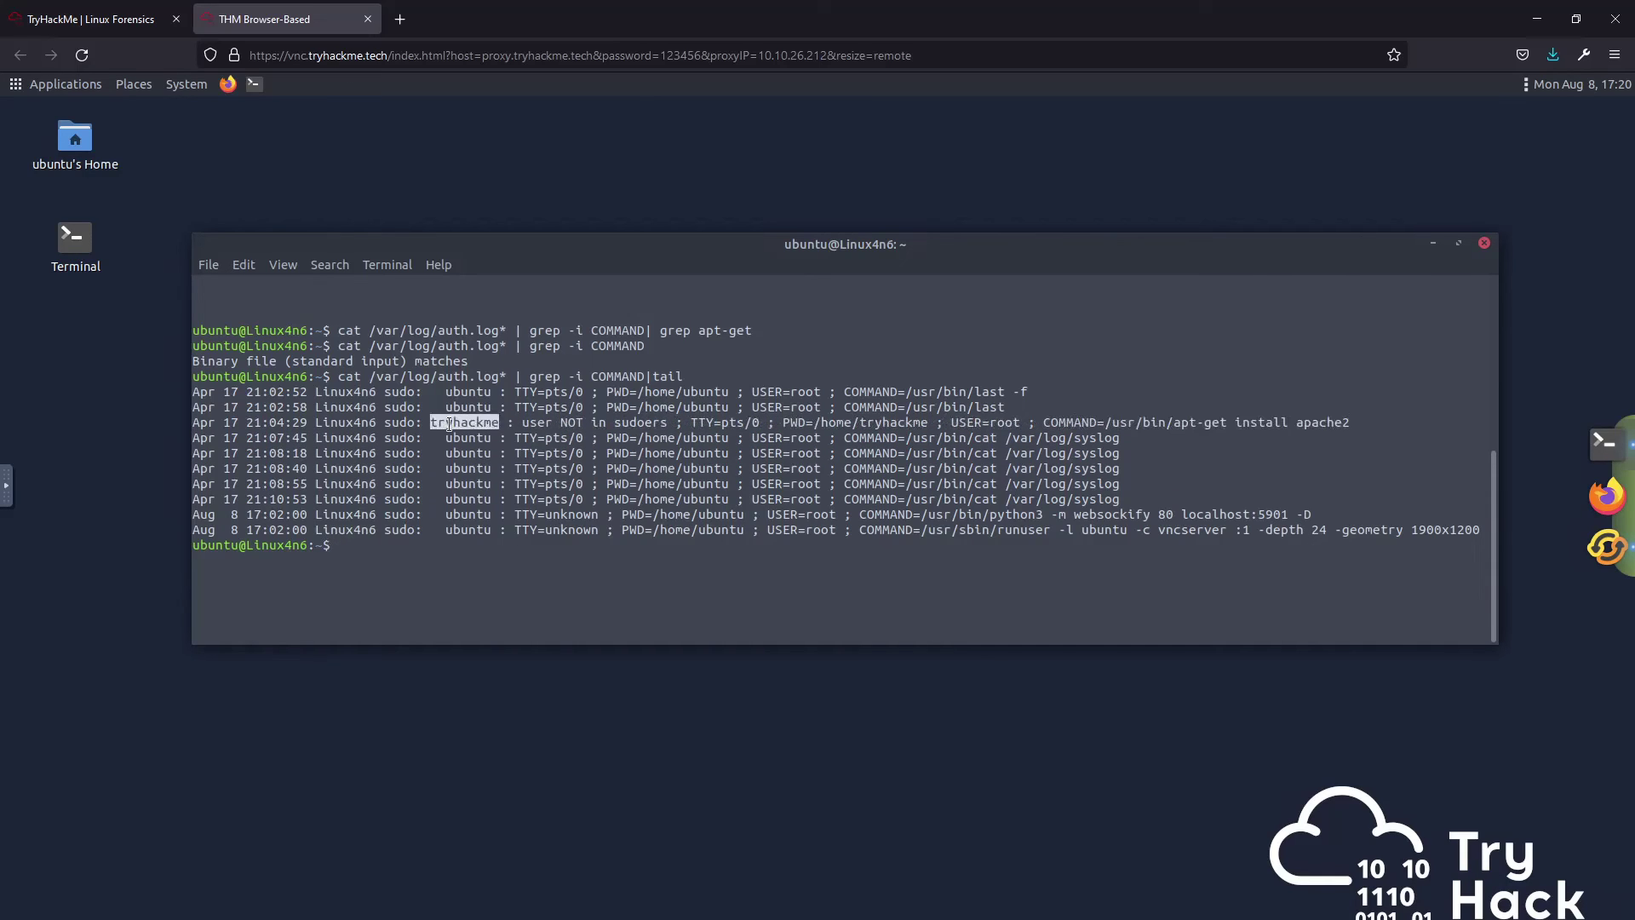
double_click(1327, 430)
drag(1328, 424, 1184, 428)
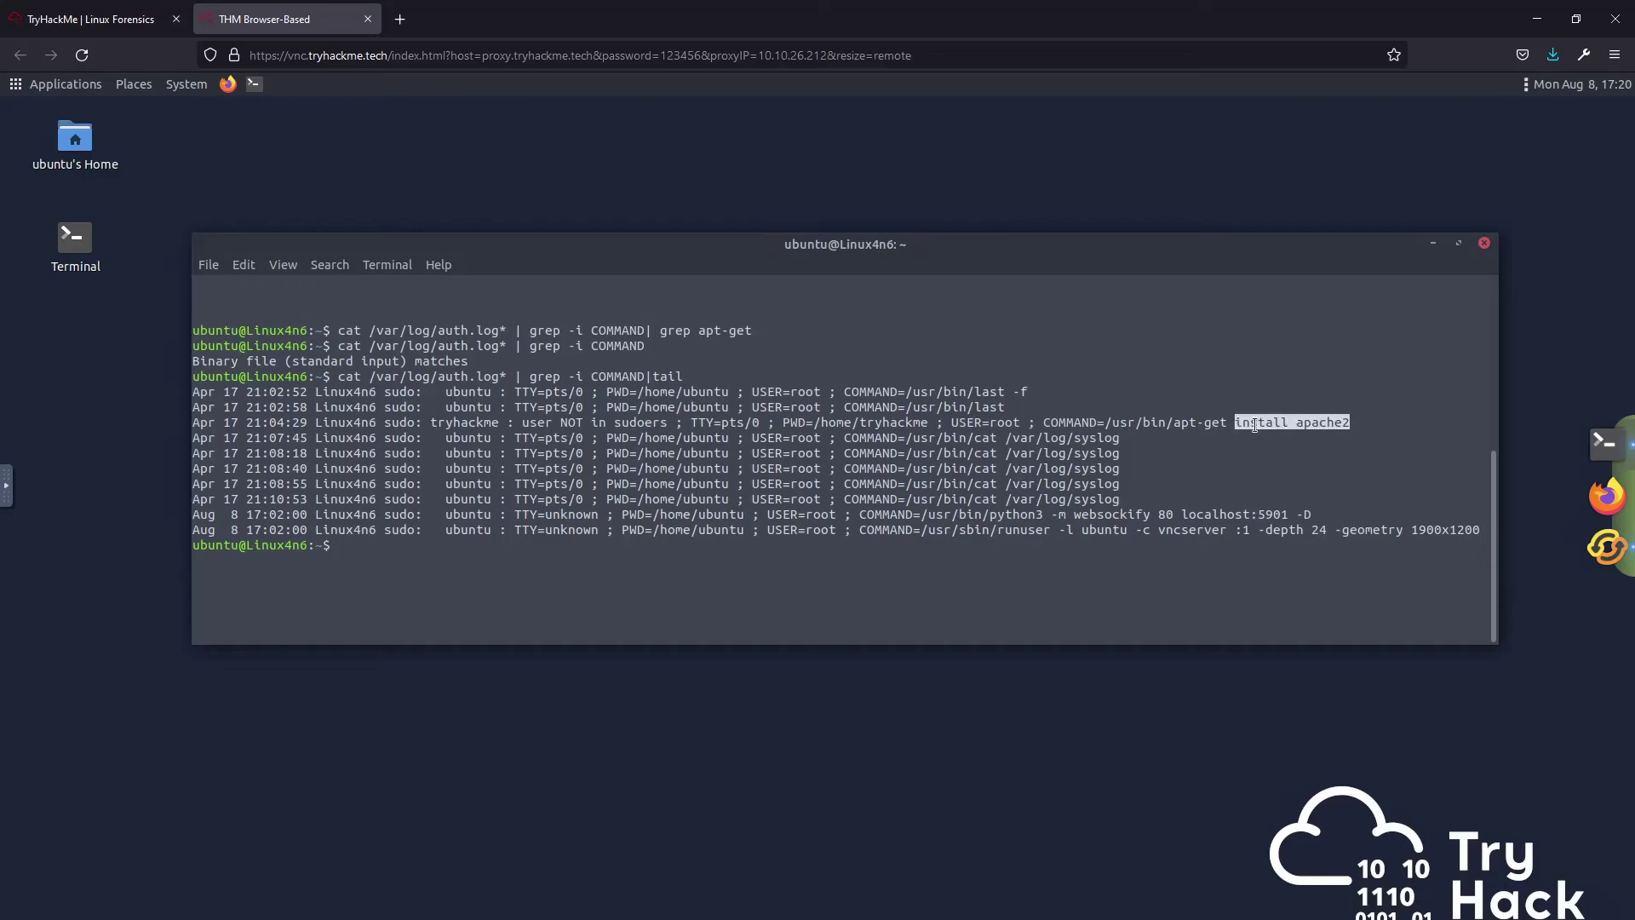
click(1183, 424)
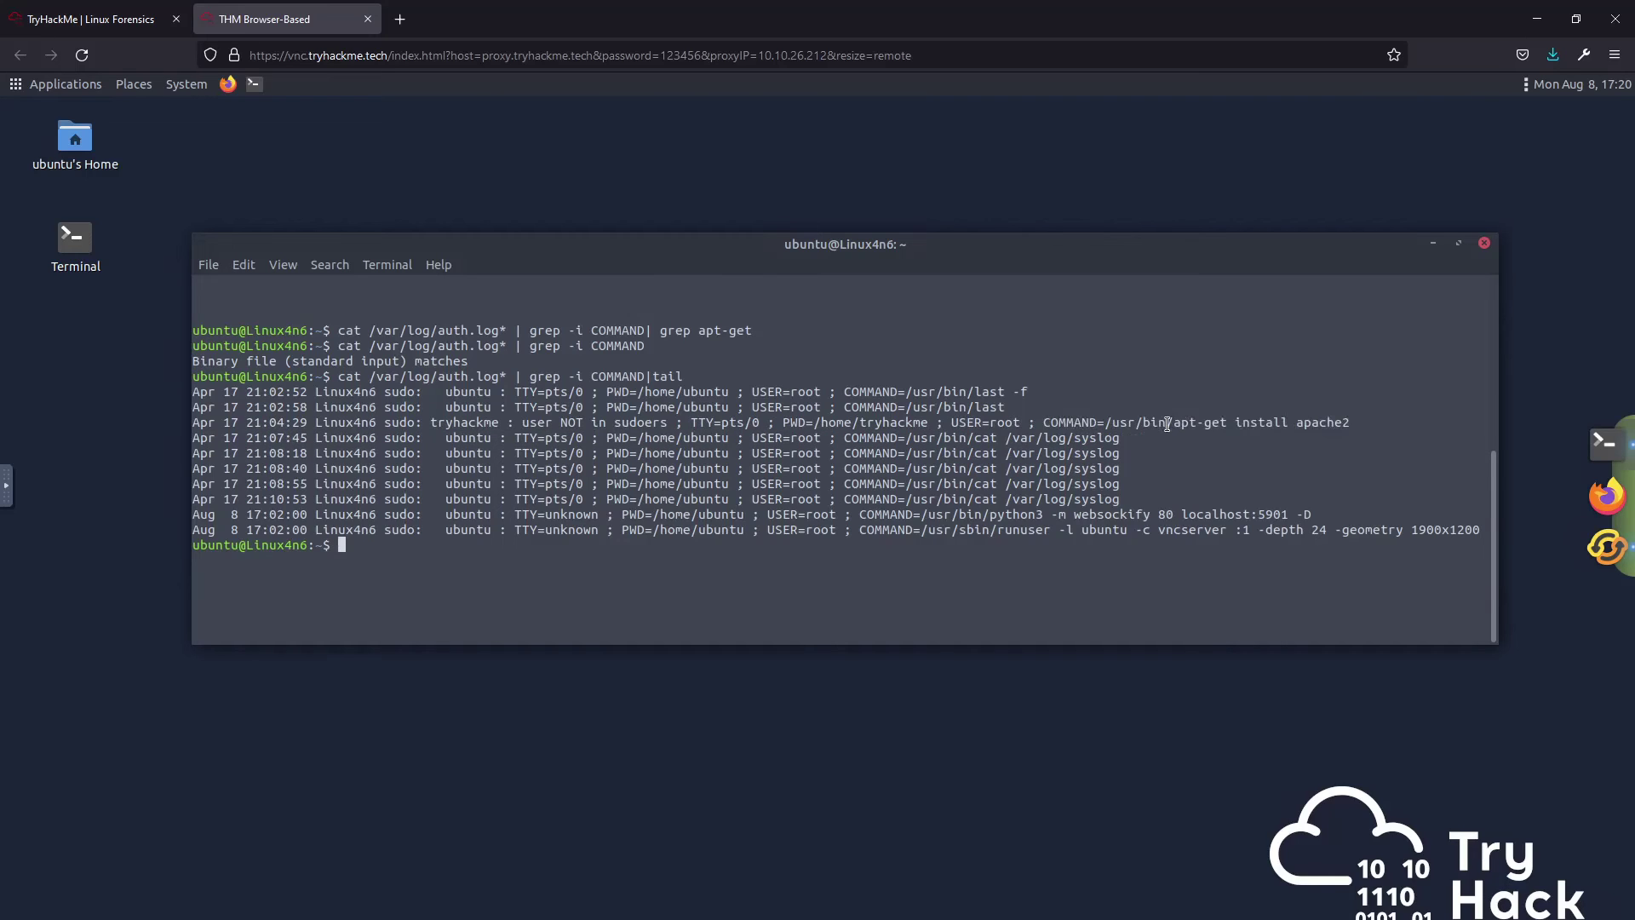
drag(1176, 424, 1348, 423)
key(ctrl+c)
Step: Submit 'sudo apt-get install apache2' as the answer to the apt-get question
click(162, 17)
click(446, 566)
text(sudo)
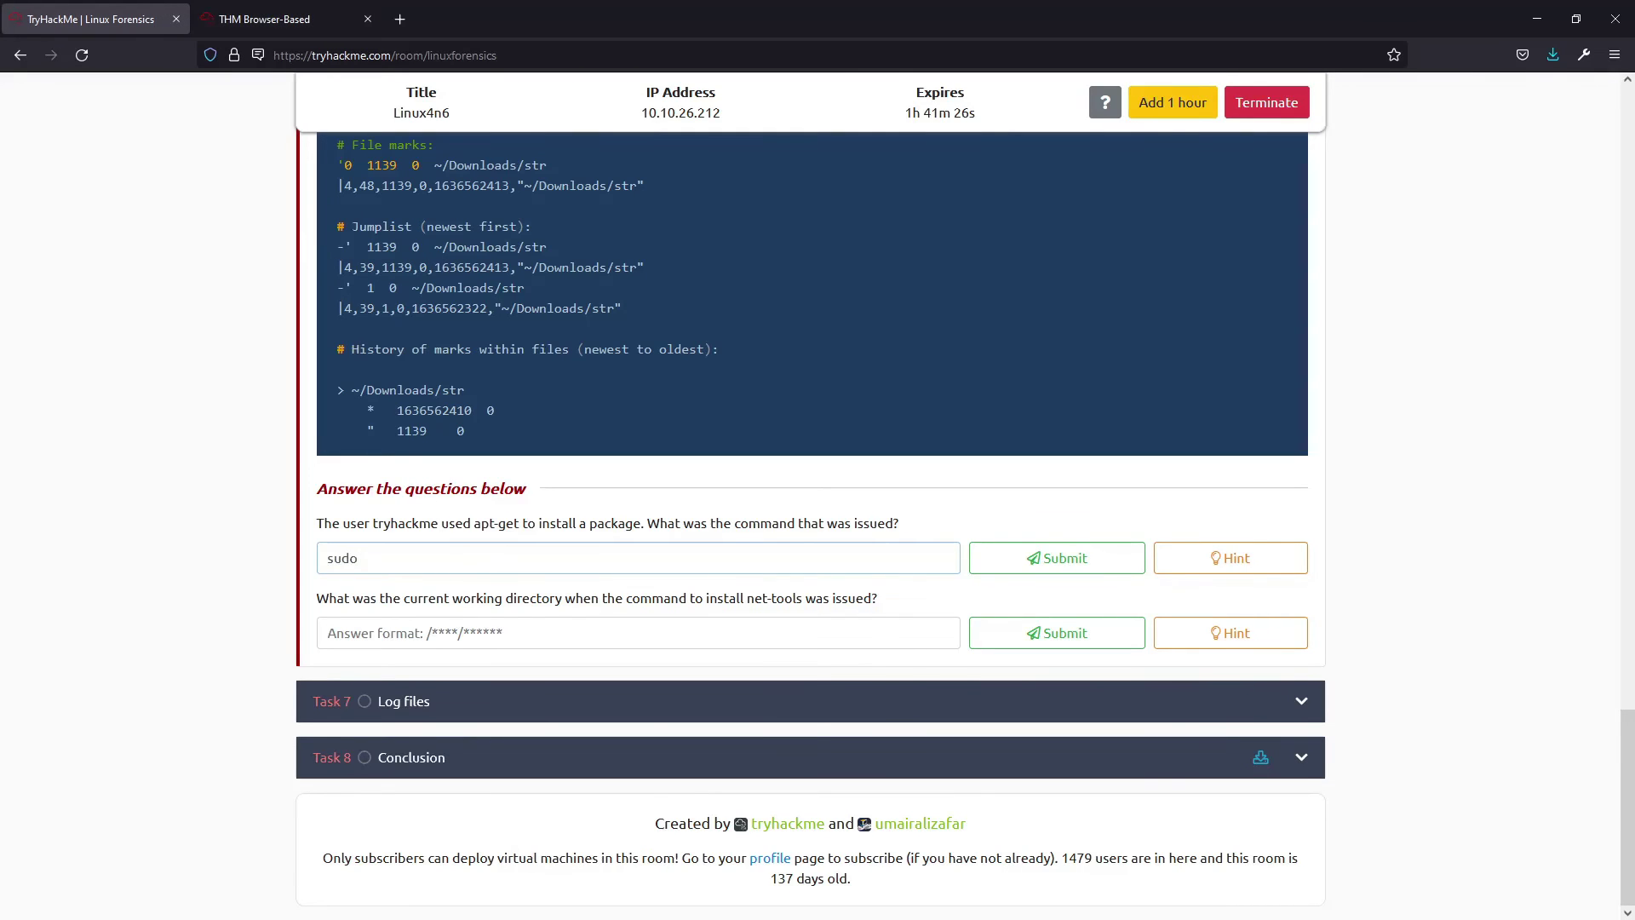
key(ctrl+v)
click(1046, 564)
Step: Read the net-tools working-directory question, then return to the VM terminal
triple_click(358, 599)
triple_click(497, 599)
click(586, 598)
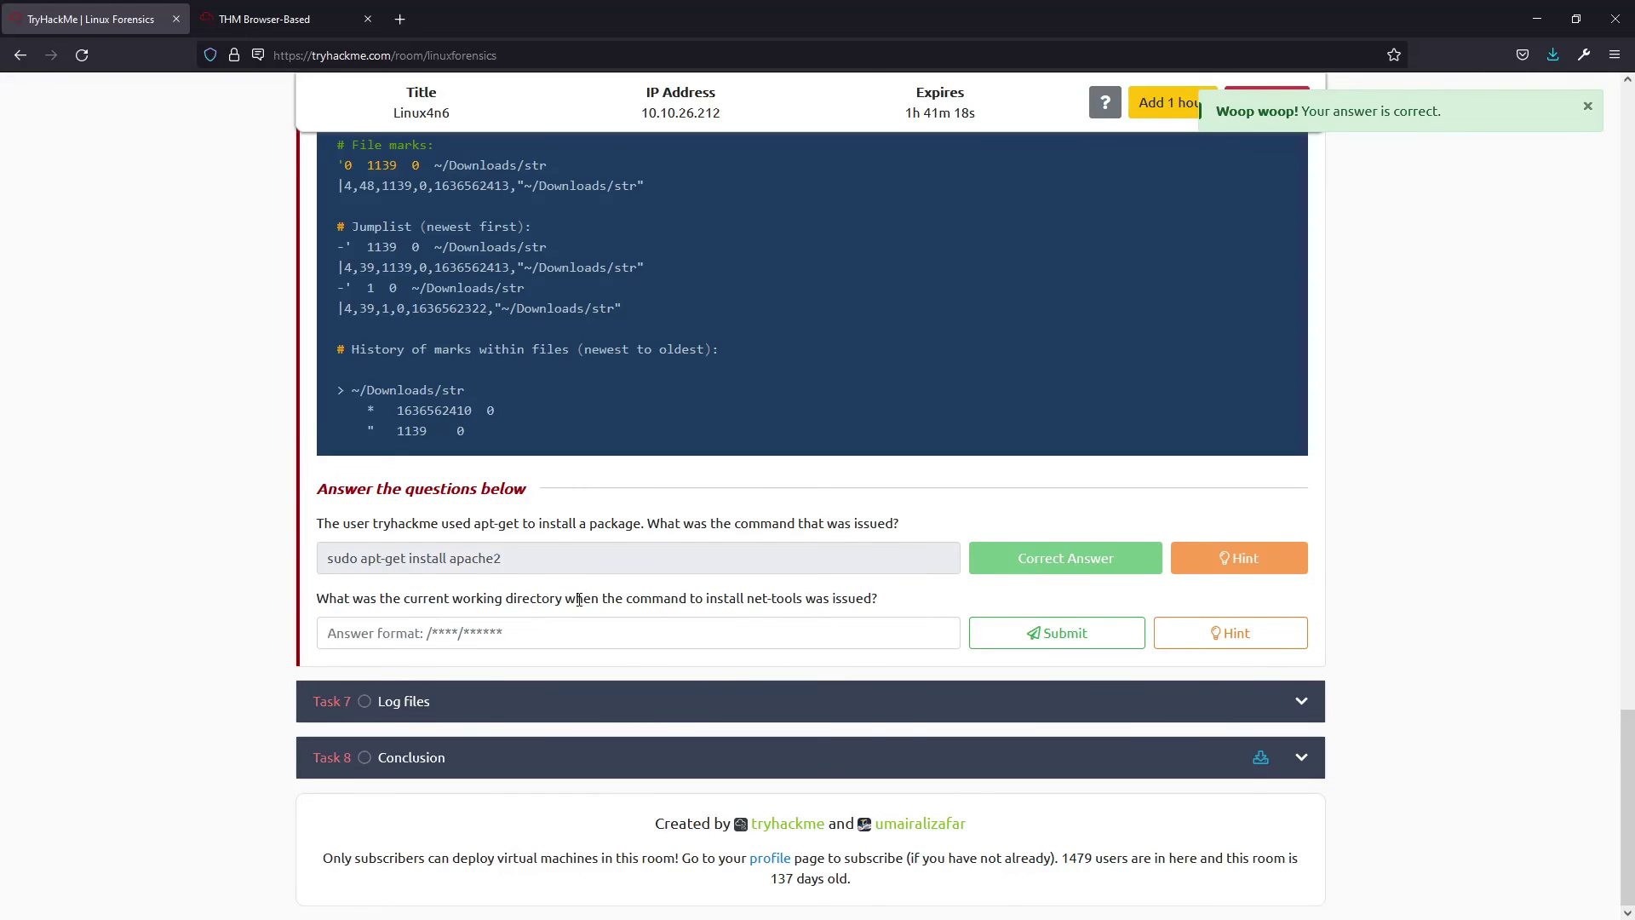
double_click(788, 599)
click(791, 613)
click(269, 18)
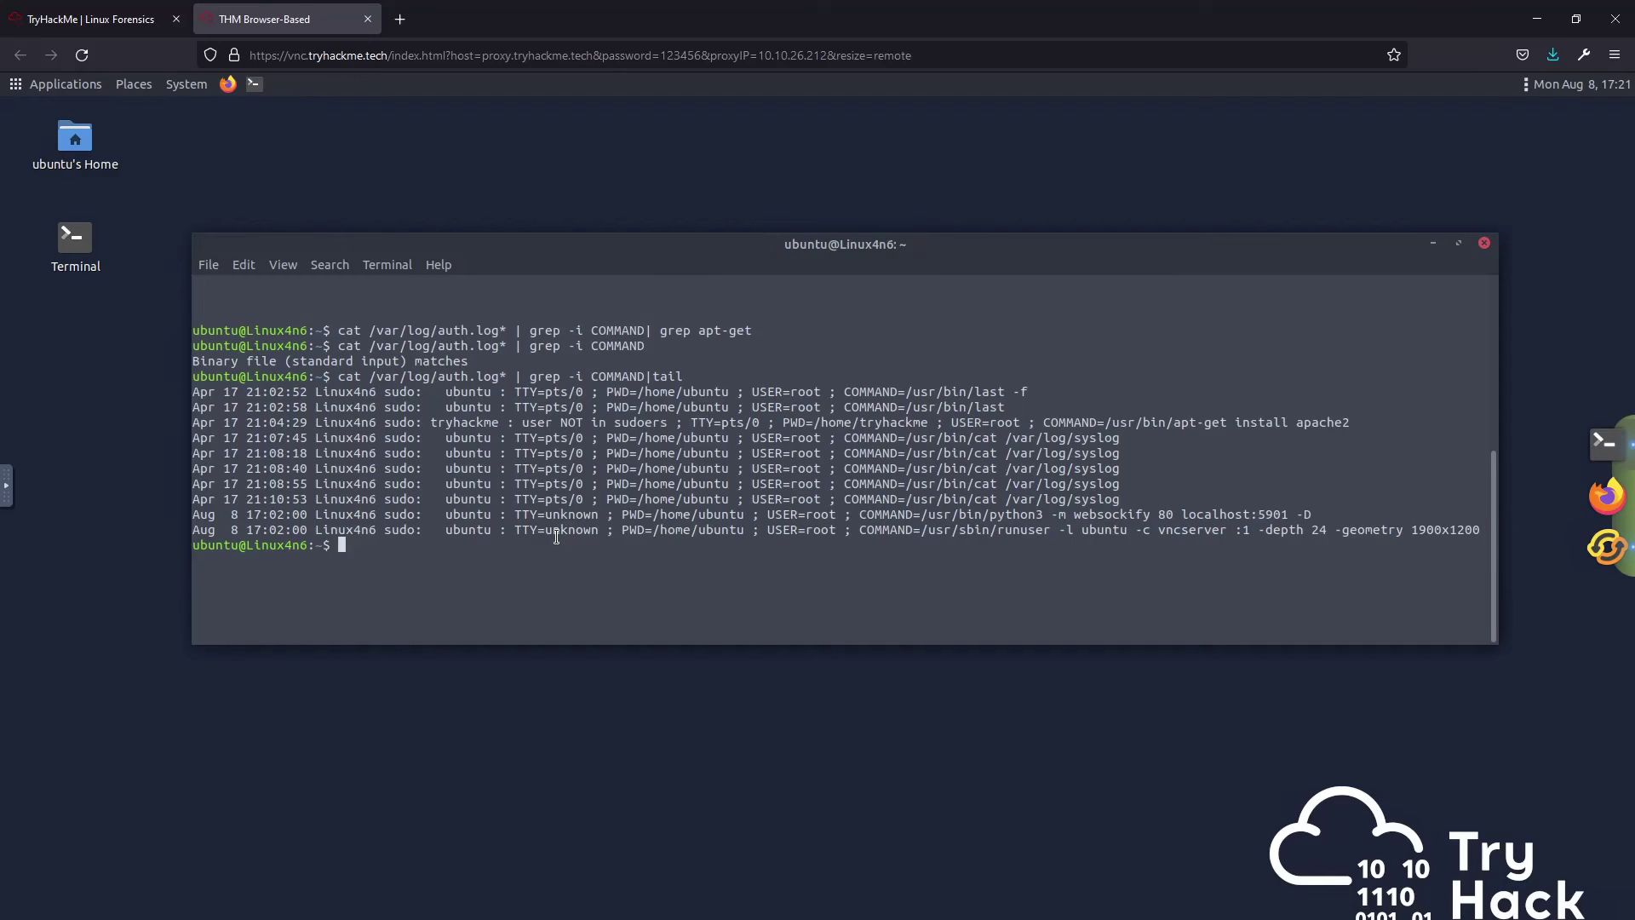
Step: Clear the terminal and print the history with cat ~/.bash_history
key(ctrl+l)
text(less)
key(BackSpace)
key(BackSpace)
key(BackSpace)
text(cat ~/.ba)
key(BackSpace)
key(BackSpace)
text(bash_h)
key(BackSpace)
text(history)
key(Return)
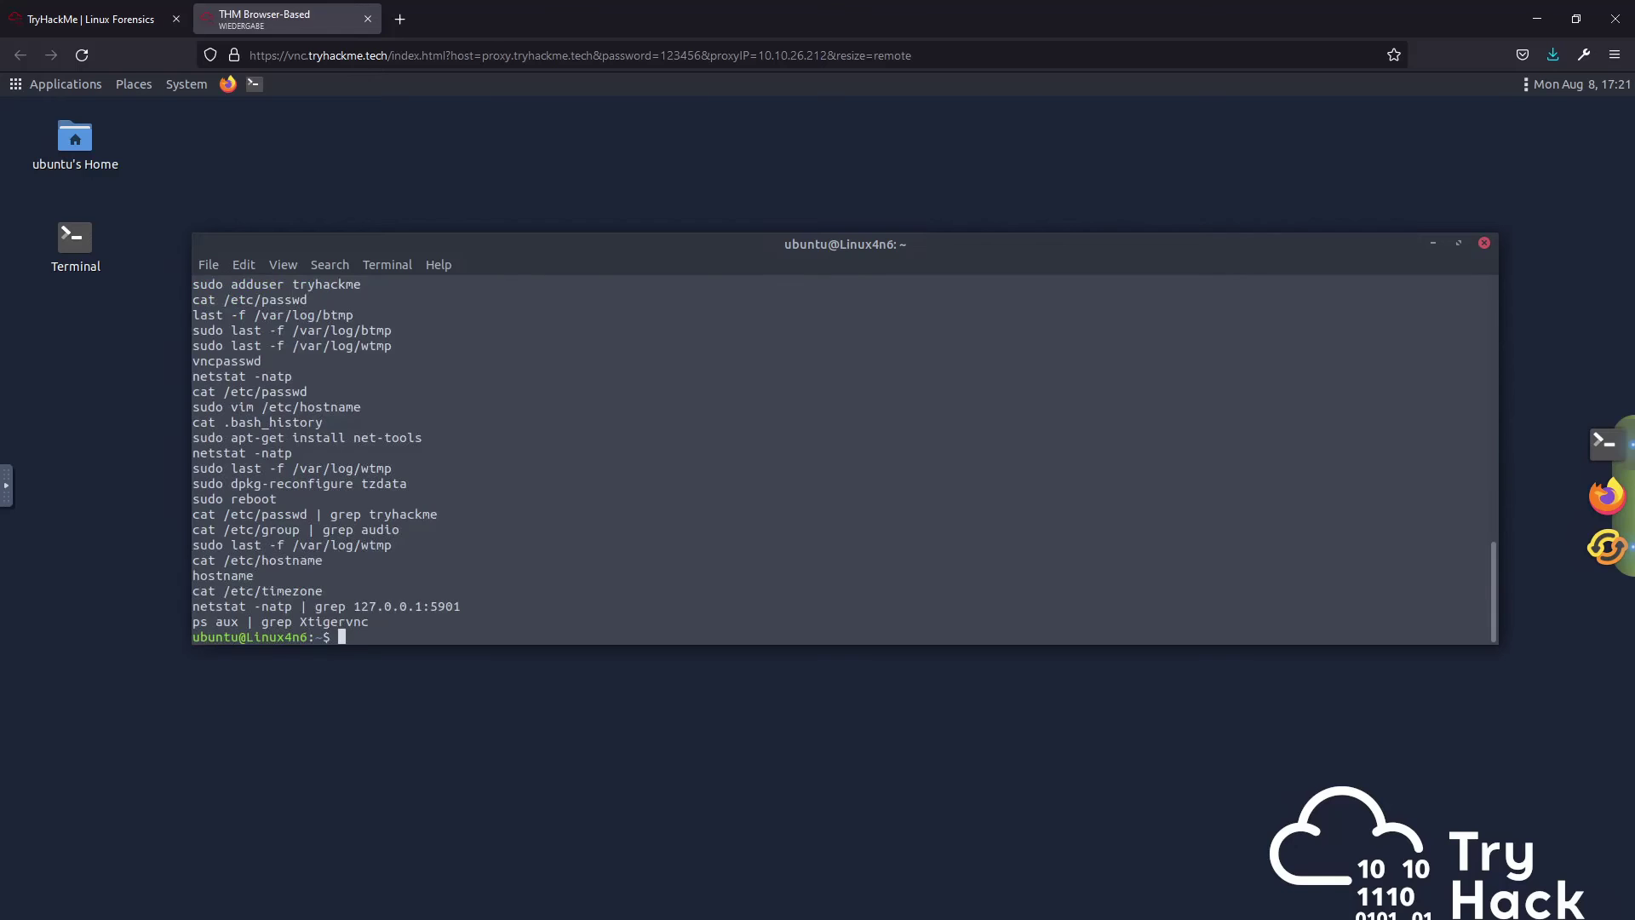
Step: Make the terminal taller and find the 'sudo apt-get install net-tools' line
drag(562, 234, 563, 112)
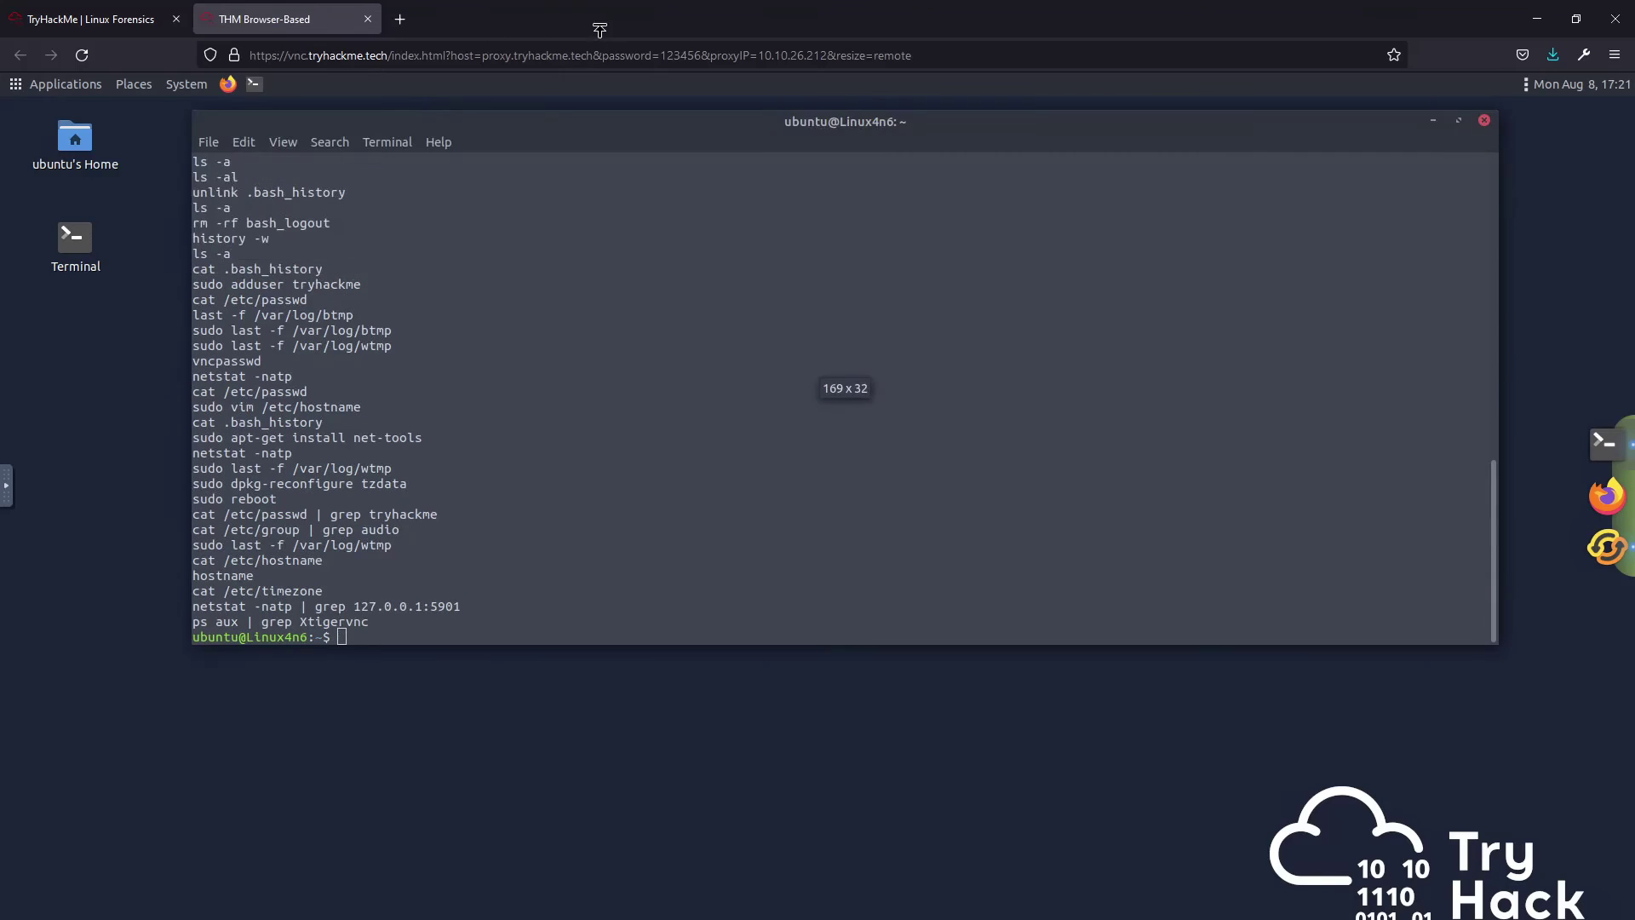
mouse_move(568, 644)
mouse_down()
mouse_move(577, 882)
mouse_move(576, 869)
mouse_up()
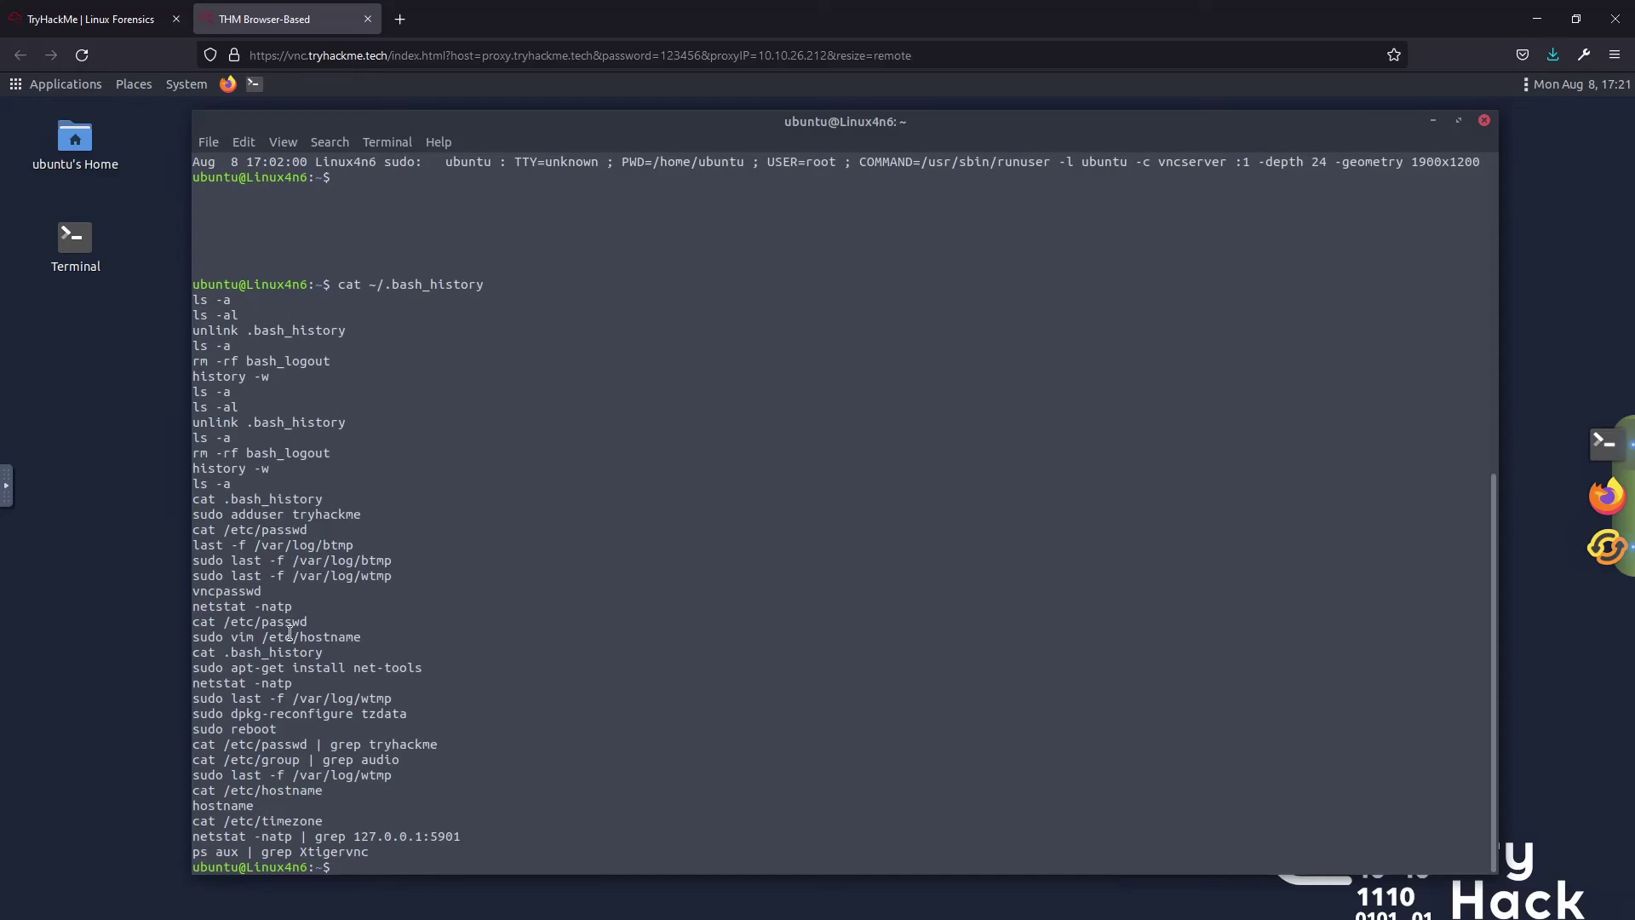
triple_click(334, 668)
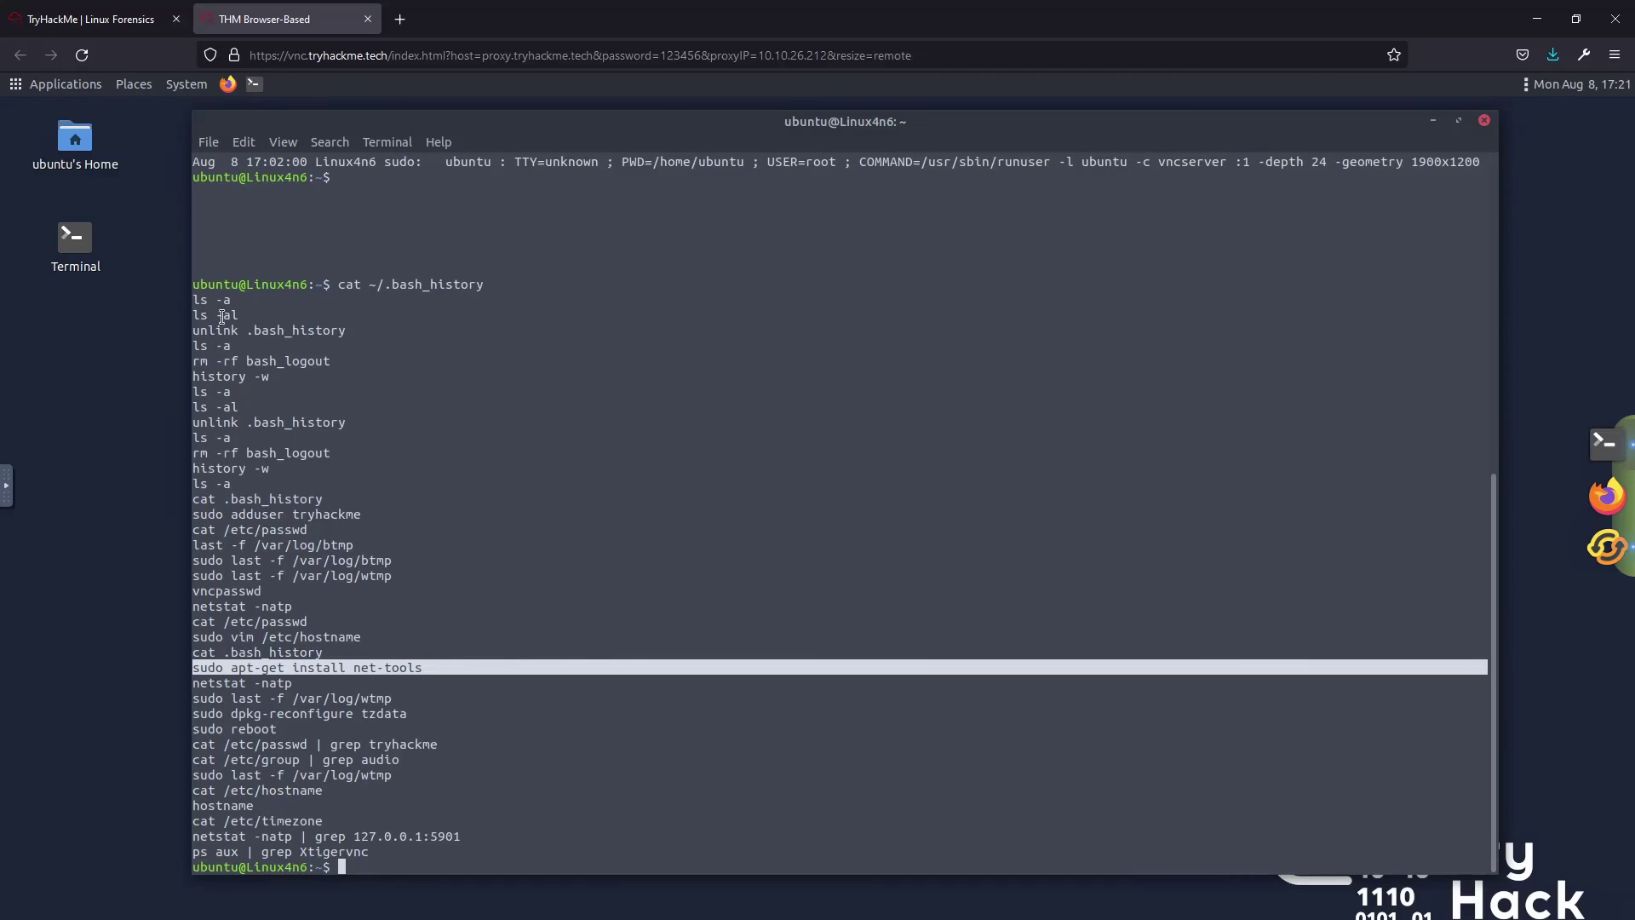
click(347, 464)
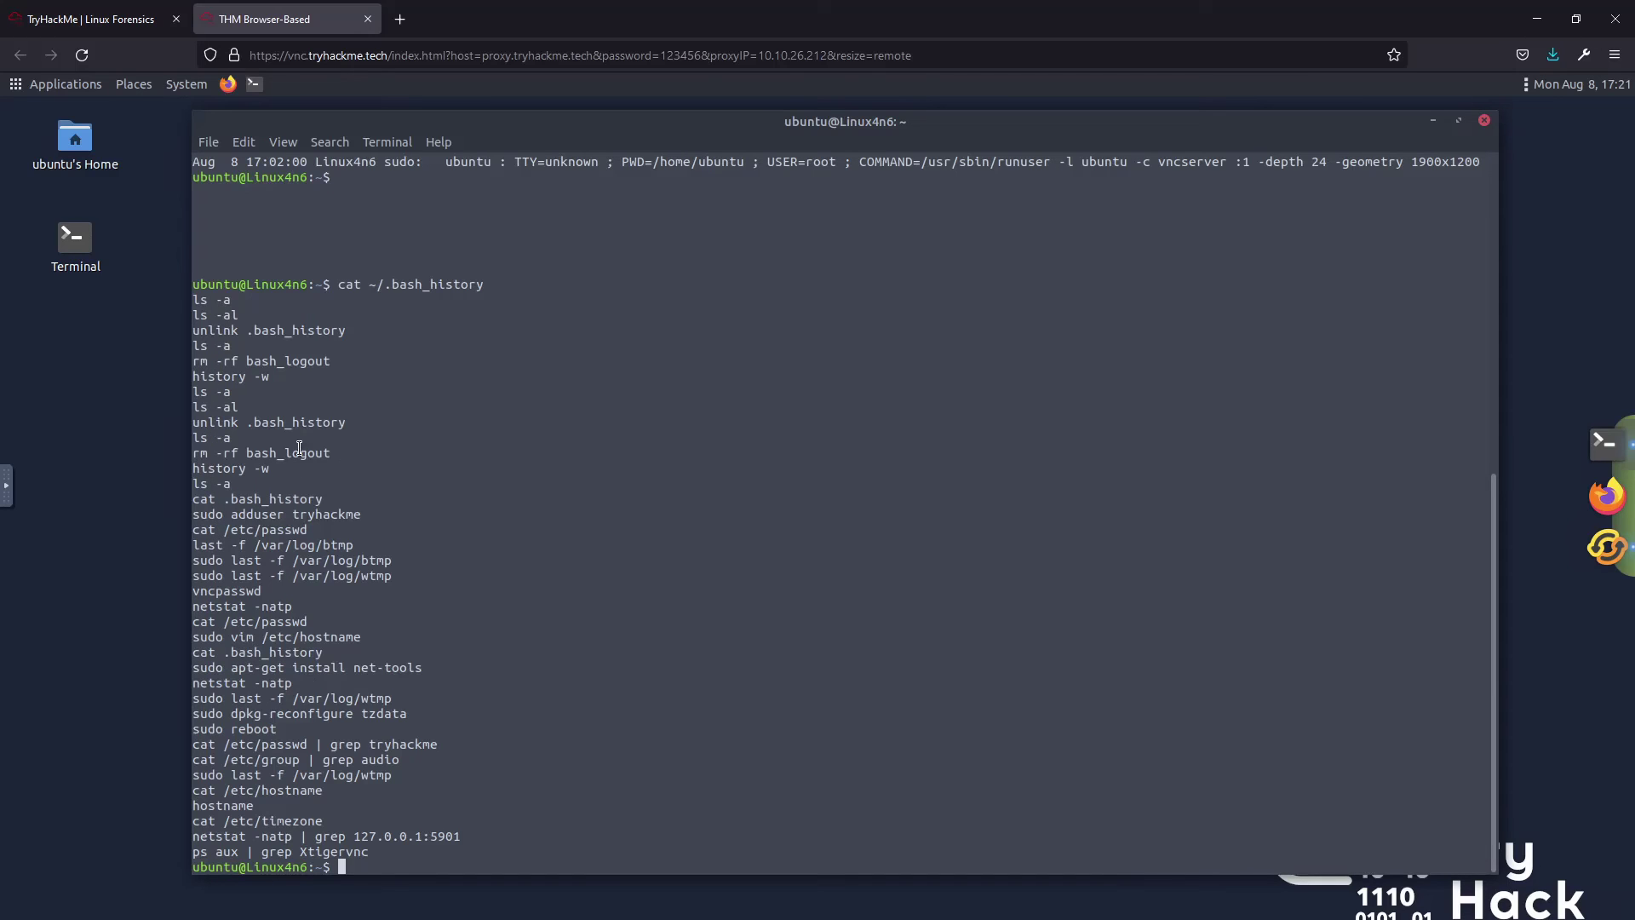
Step: Enter /home/ubuntu in the working-directory answer field and submit it
click(81, 9)
click(367, 638)
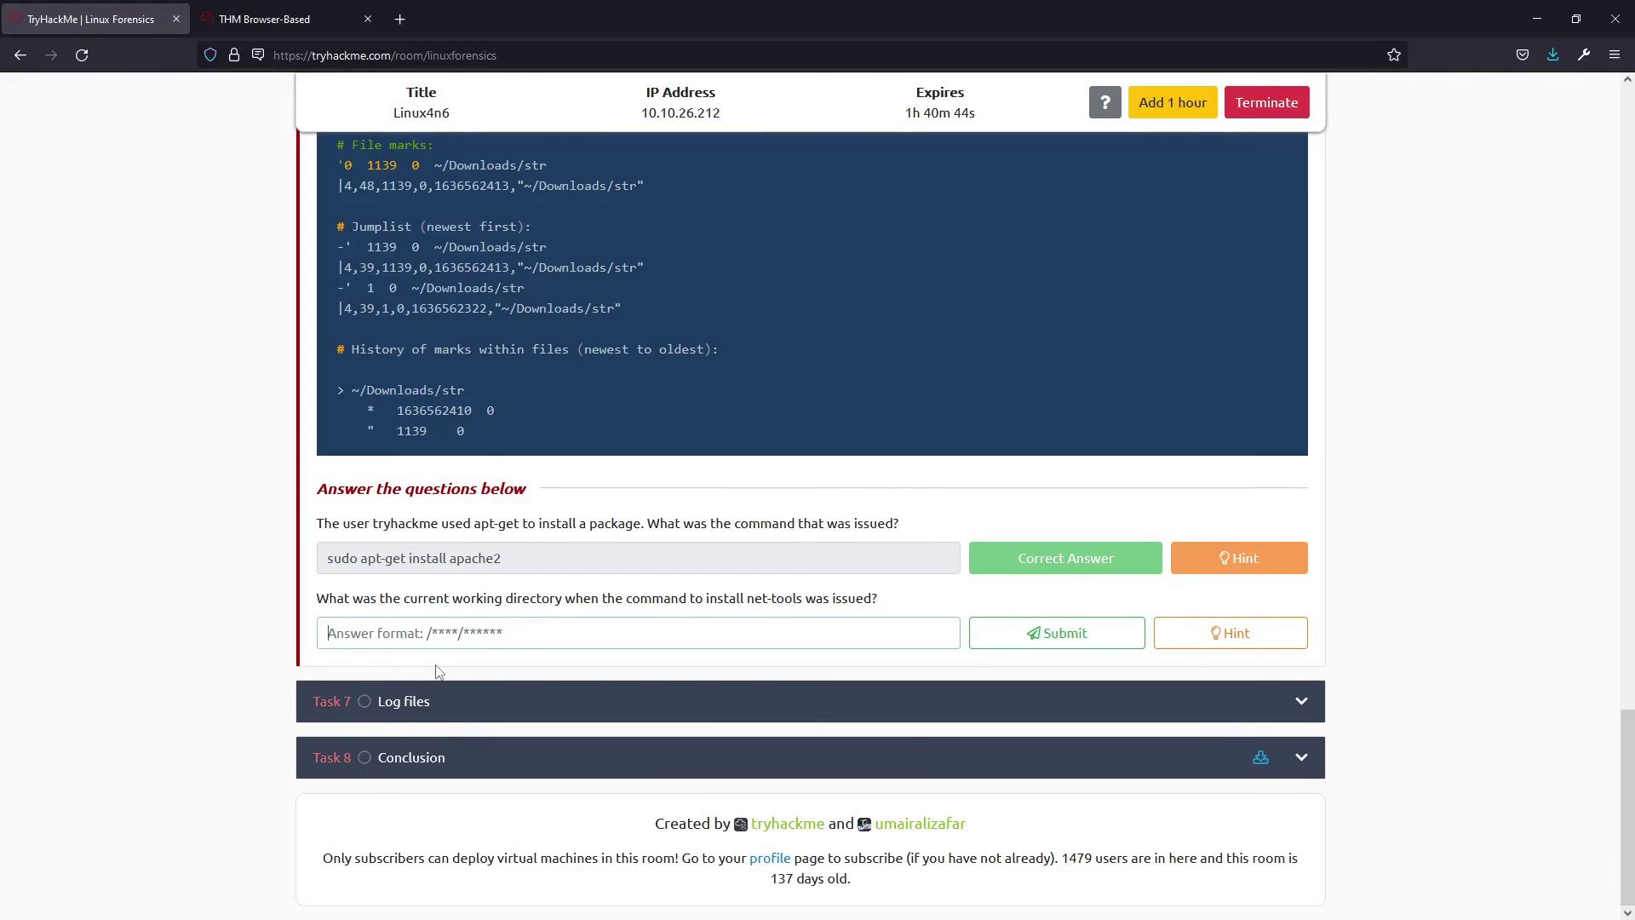
text(/home/ubu)
text(ntu)
key(Return)
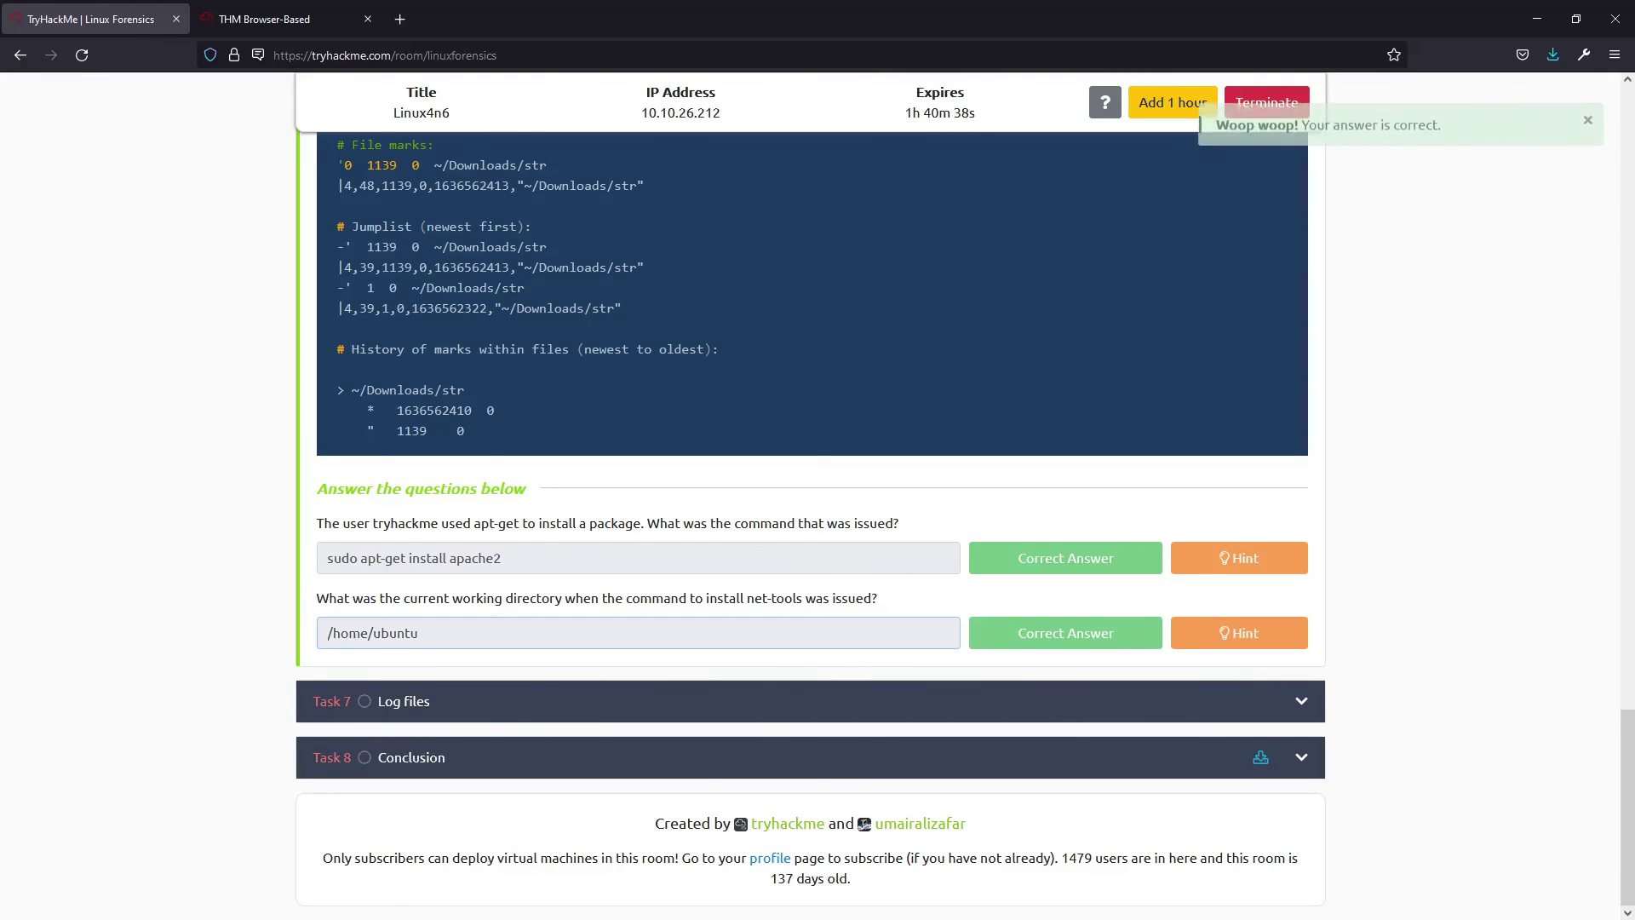
Step: Expand Task 7 'Log files' and read the Syslog section on /var/log
click(468, 720)
scroll(622, 600, up, 15)
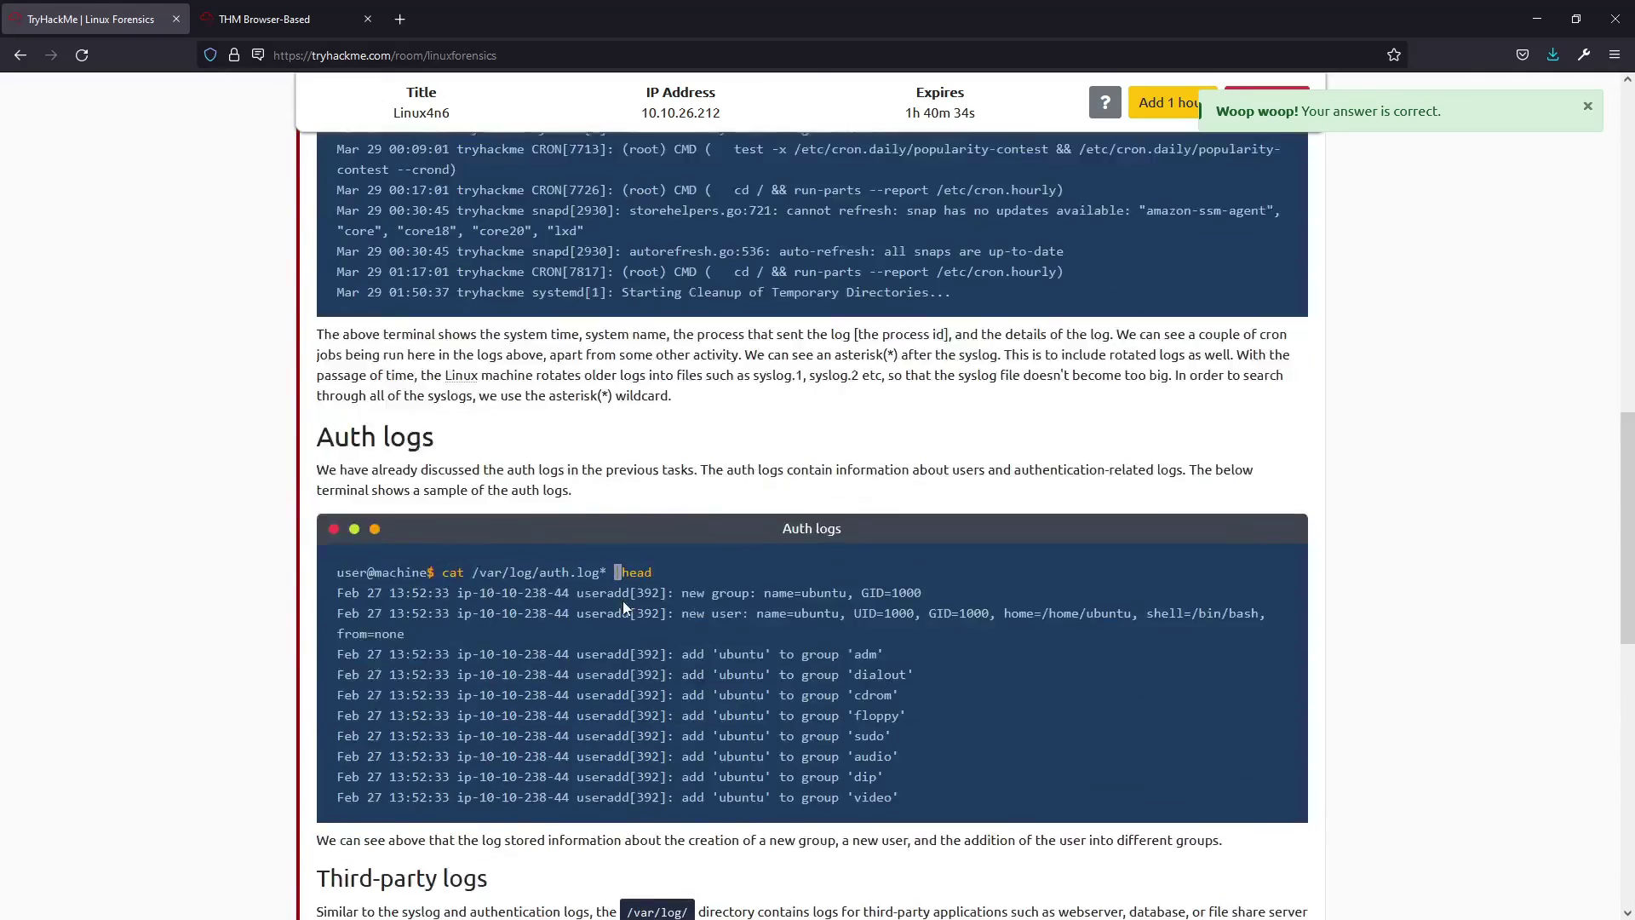
scroll(622, 600, down, 8)
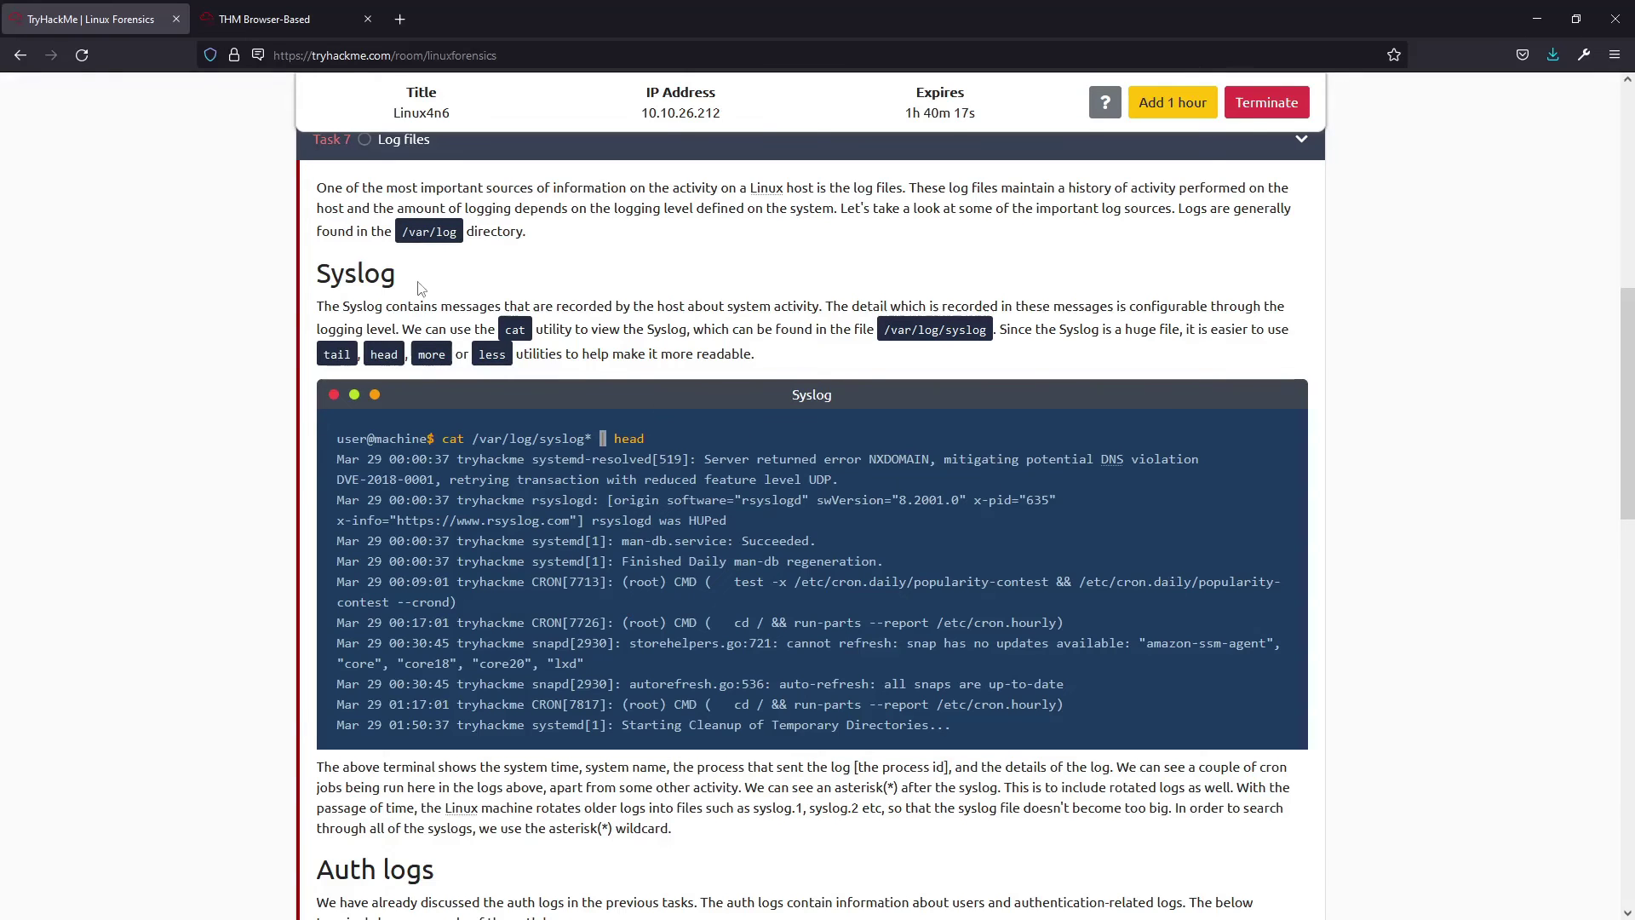
scroll(394, 201, down, 1)
double_click(388, 197)
drag(480, 352, 532, 352)
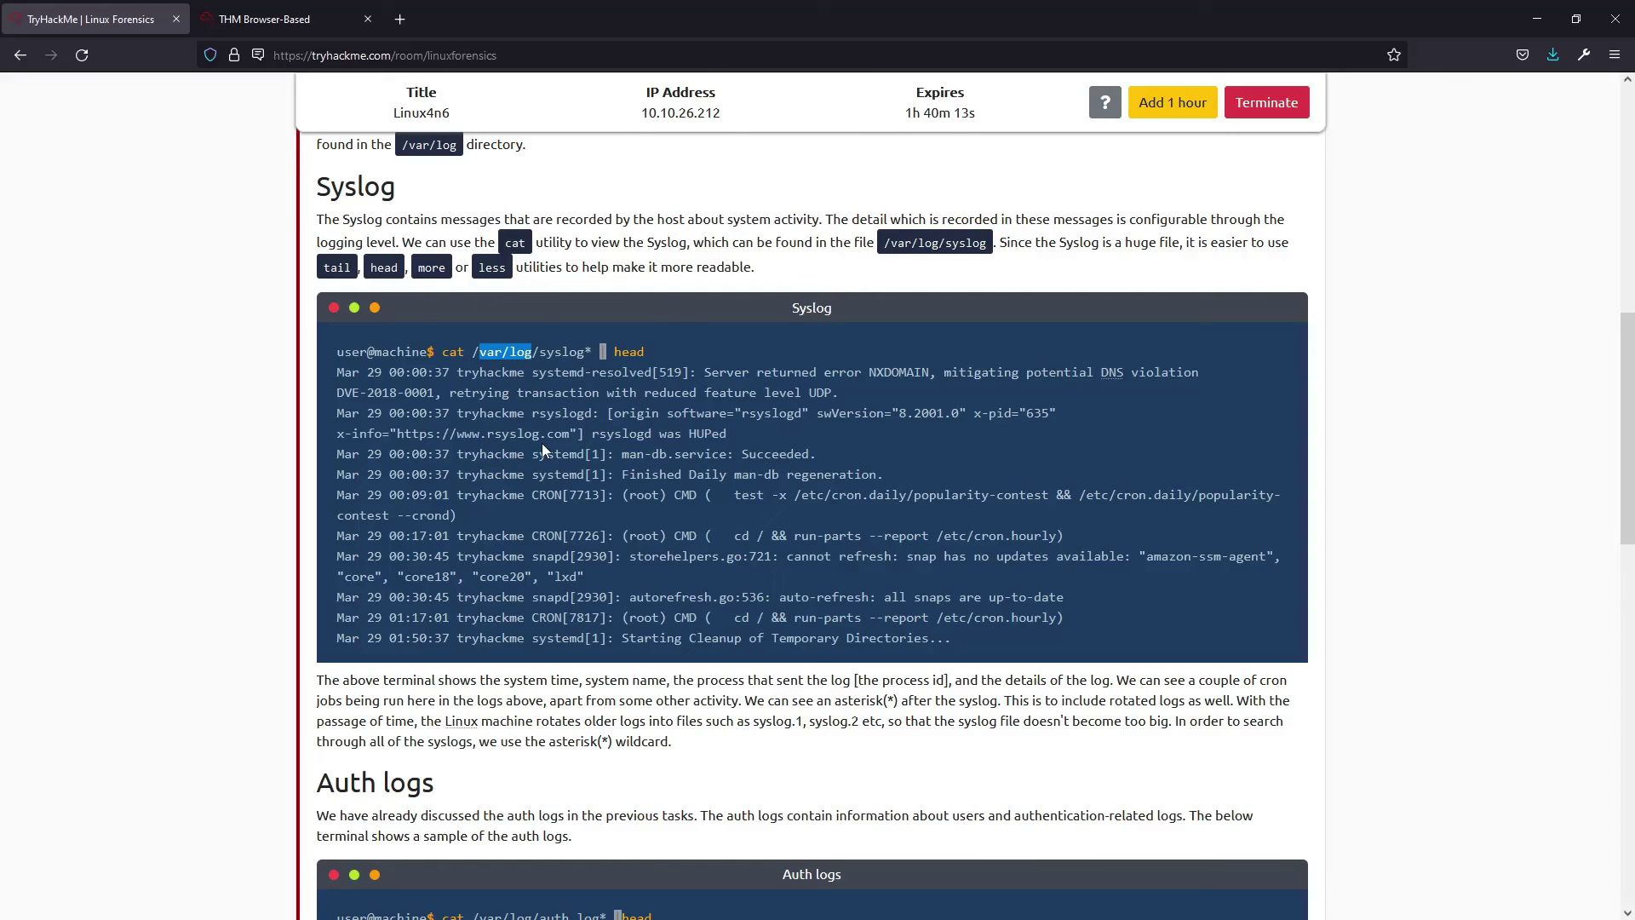
right_click(526, 481)
click(521, 426)
Step: Read the explanation of tail and less, then the third-party logs paragraph
scroll(621, 368, down, 2)
scroll(598, 379, up, 2)
double_click(336, 267)
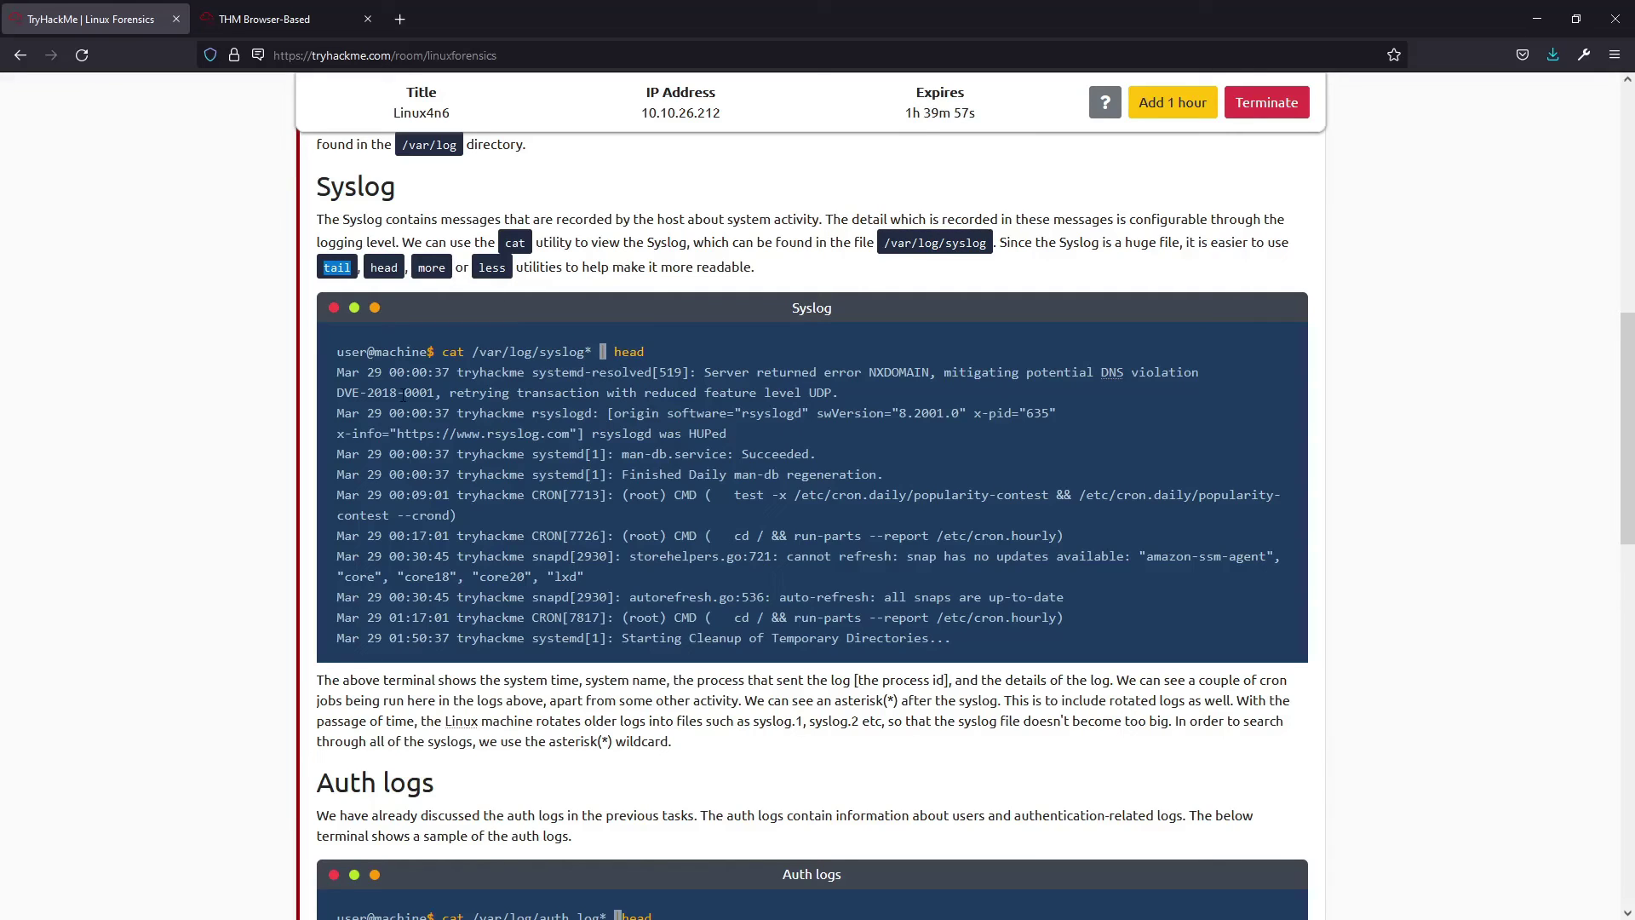
double_click(492, 266)
scroll(361, 307, down, 5)
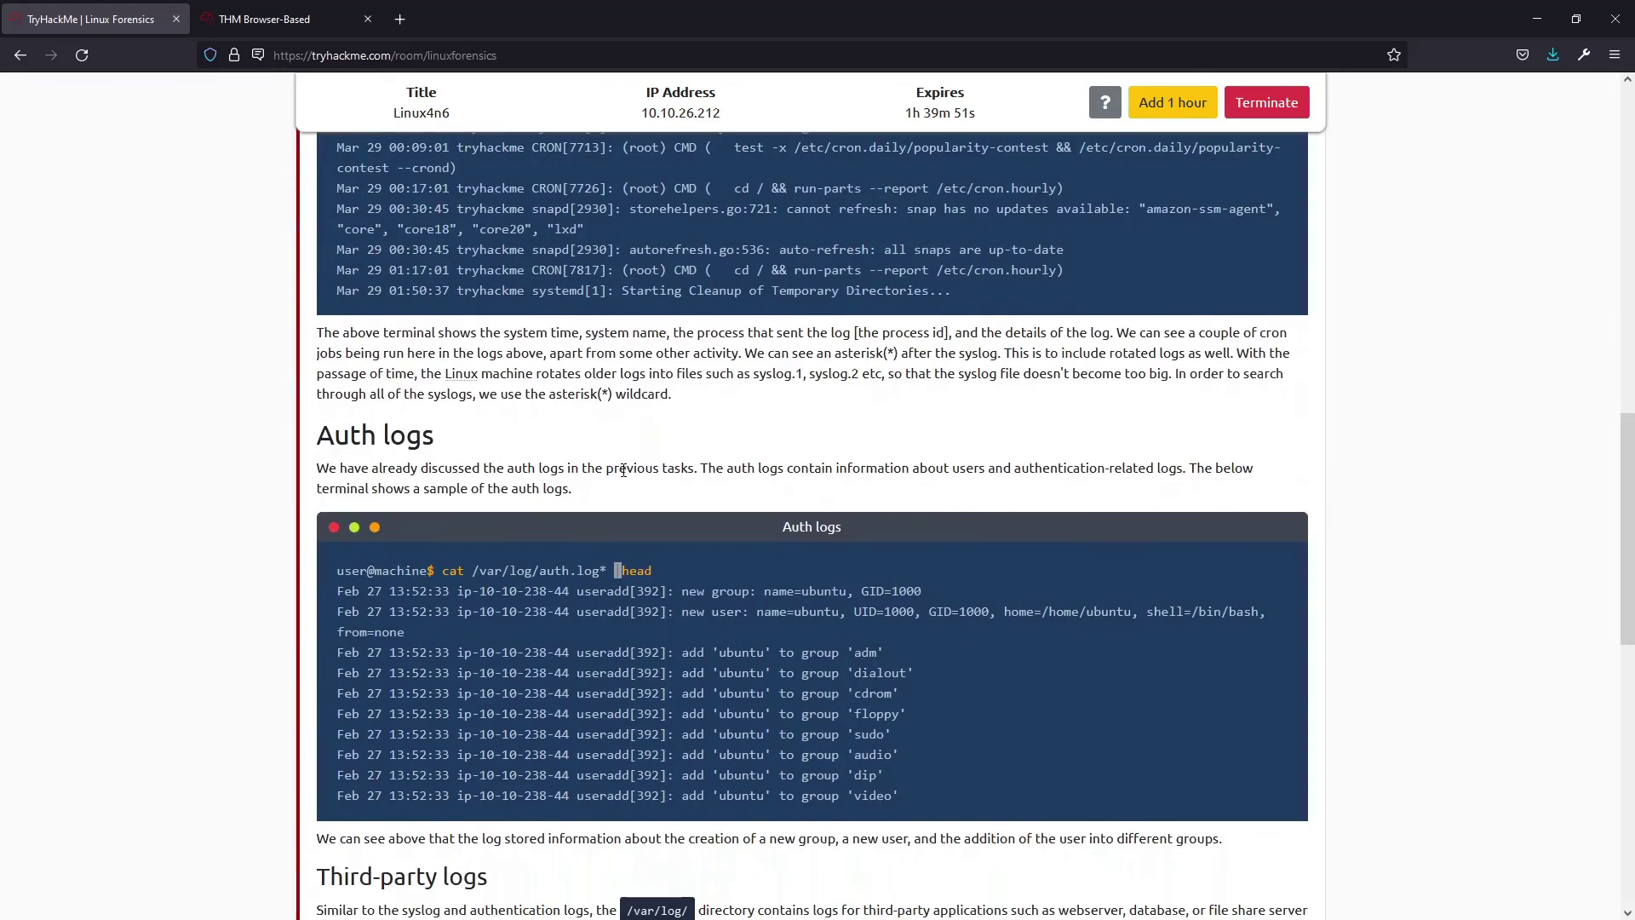
scroll(613, 468, down, 2)
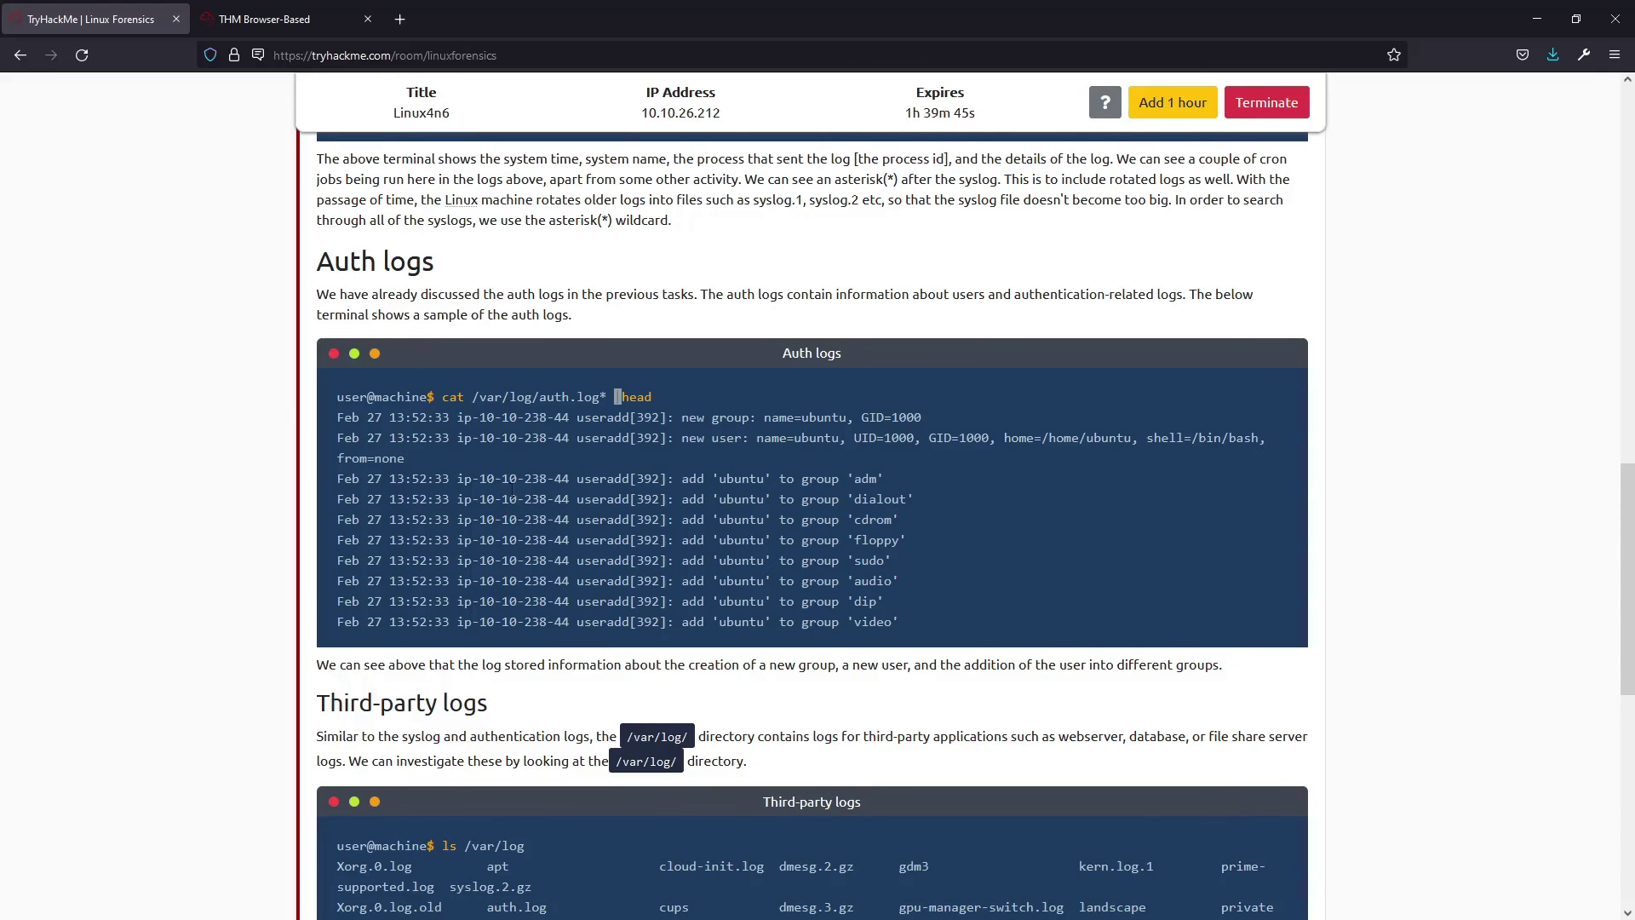
scroll(504, 488, down, 4)
triple_click(463, 380)
click(586, 453)
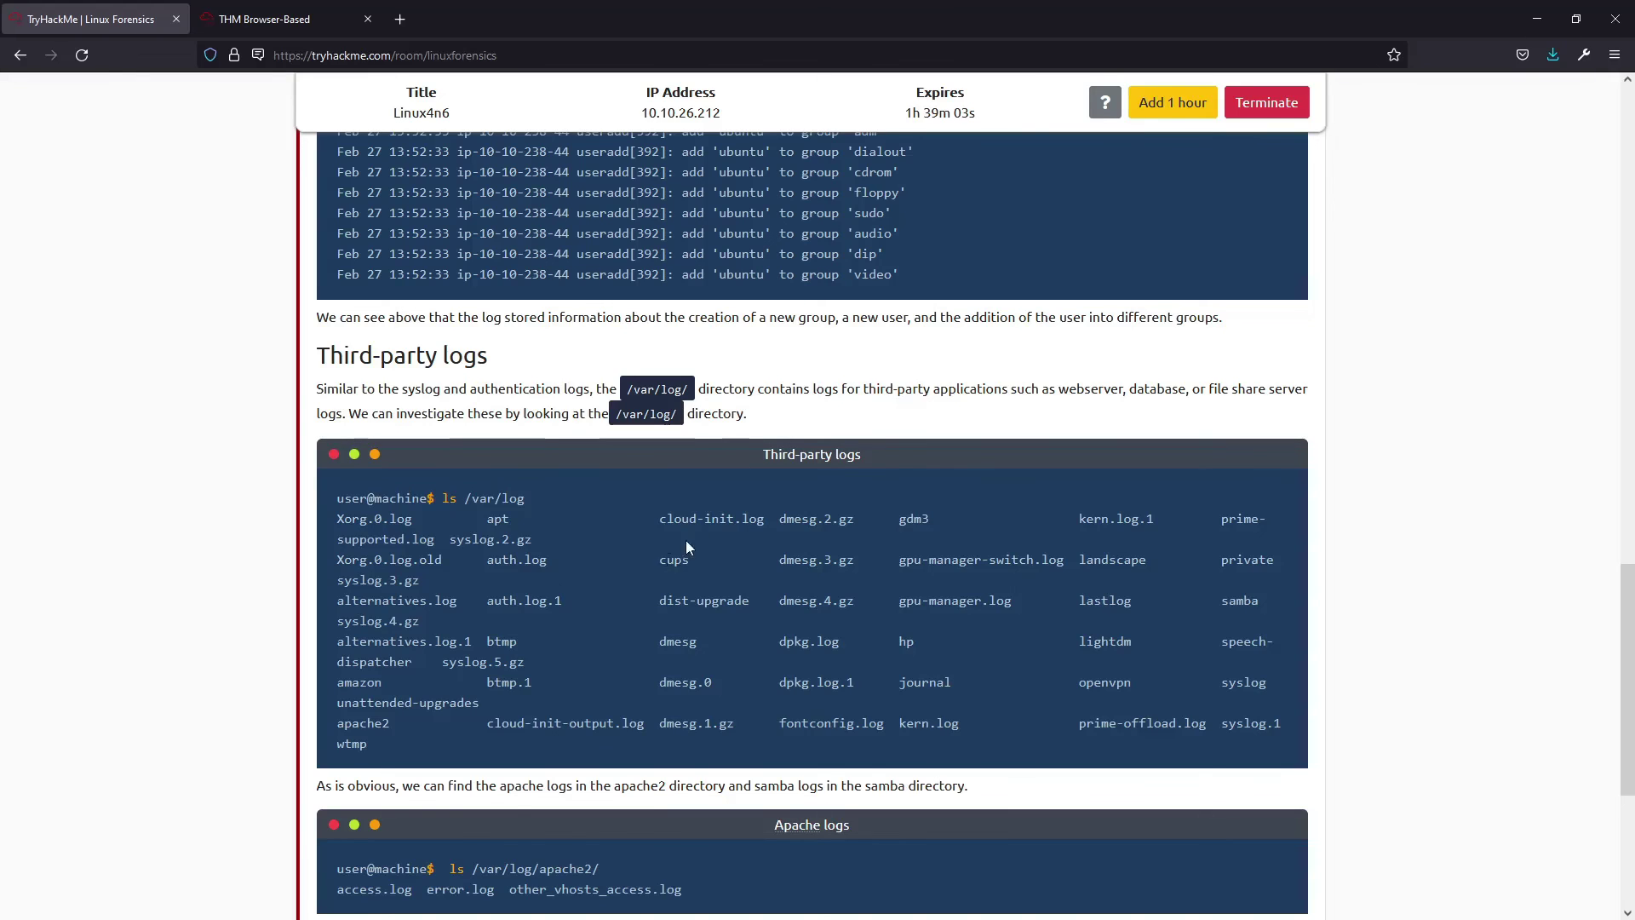
Step: Read the /var/log/apache2/ example and the previous-hostname question
scroll(753, 460, down, 3)
scroll(754, 462, down, 1)
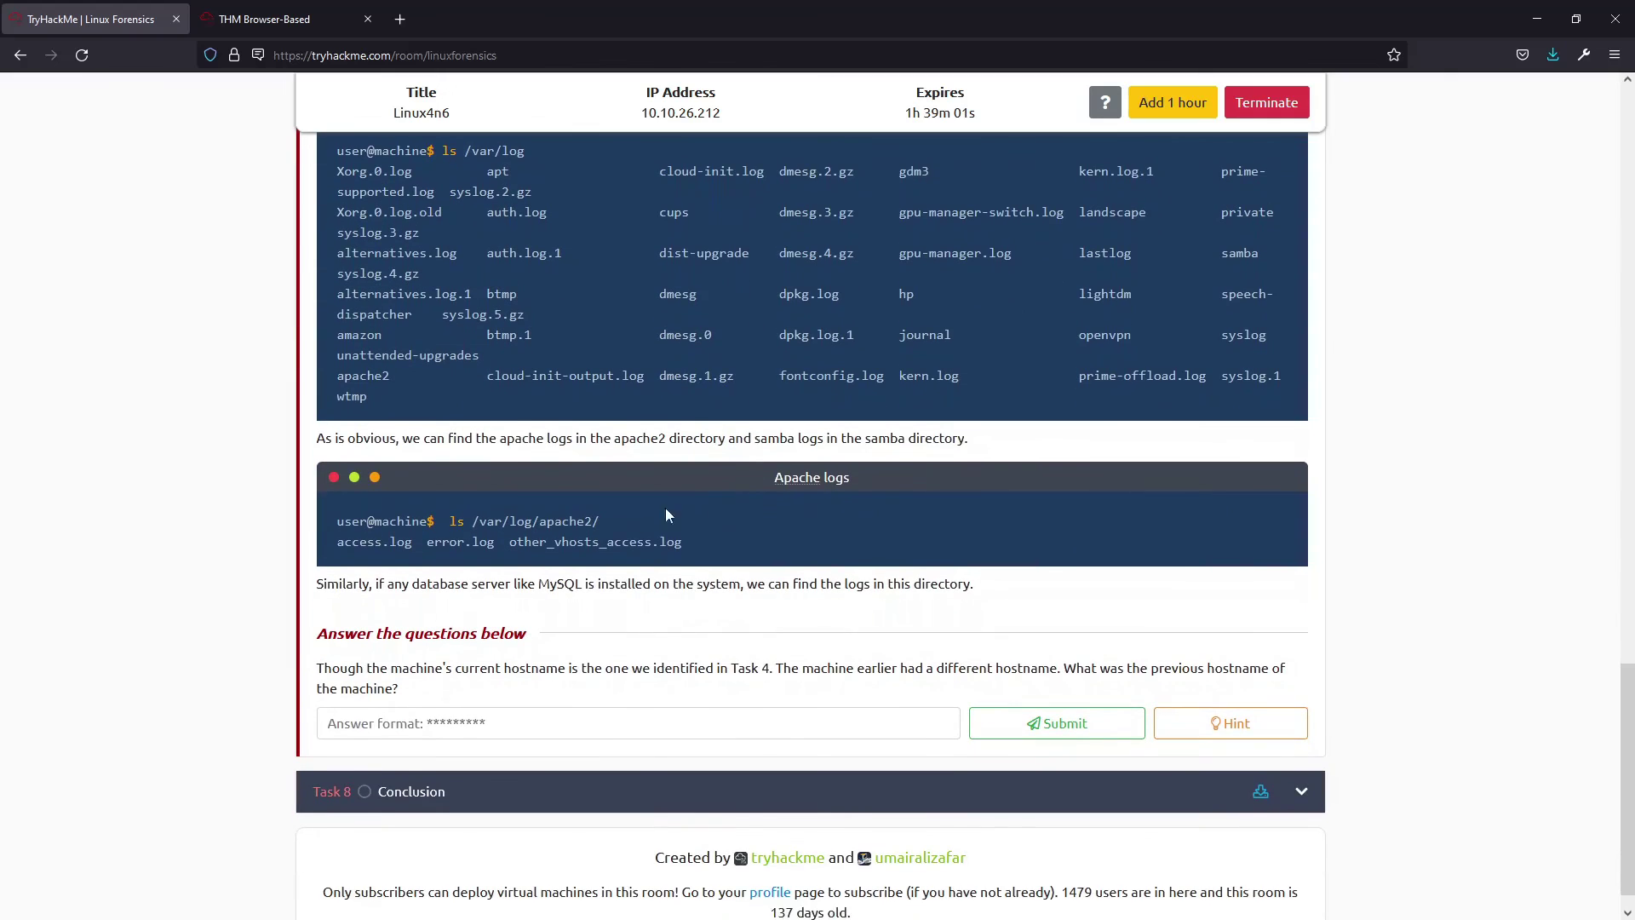
drag(618, 528, 475, 524)
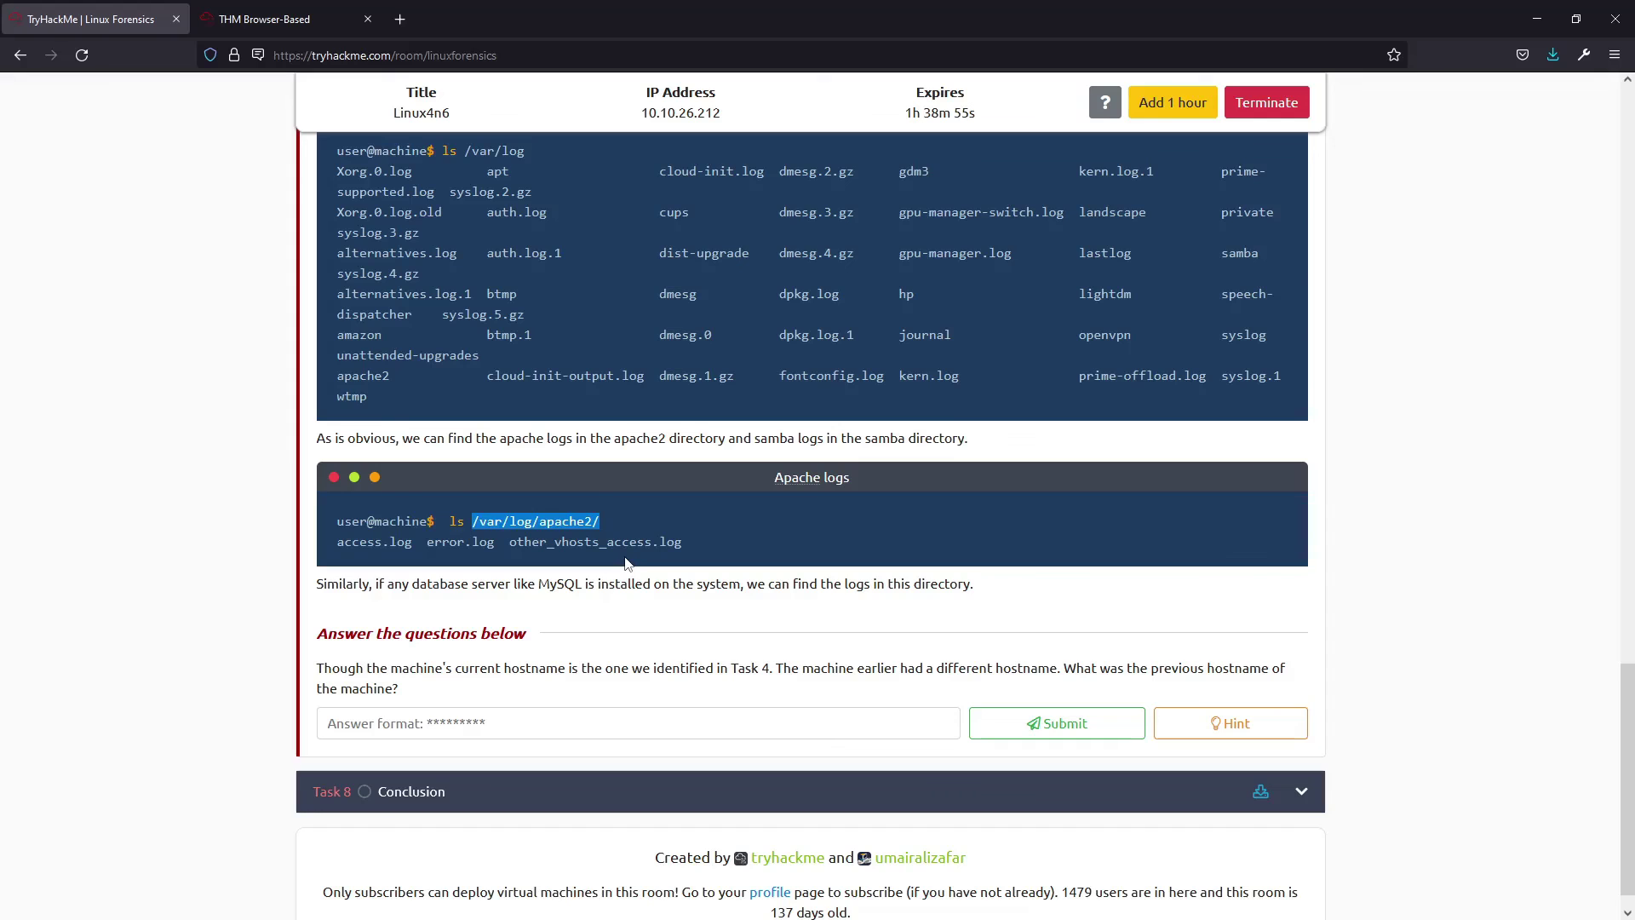
scroll(529, 683, down, 1)
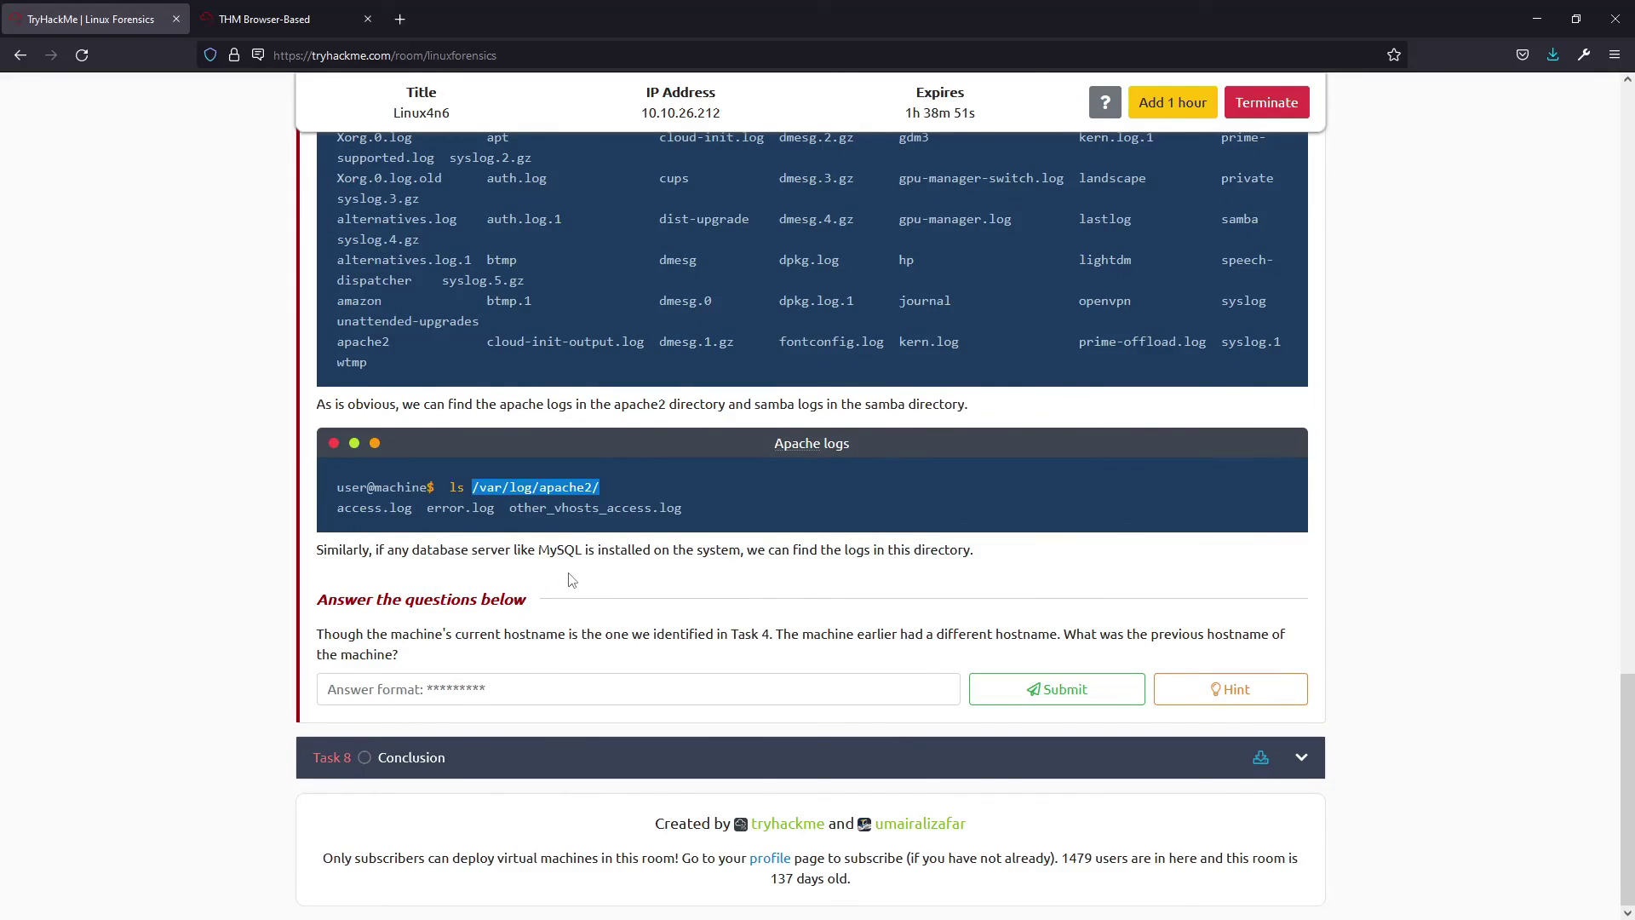
drag(852, 634, 1099, 634)
triple_click(1131, 634)
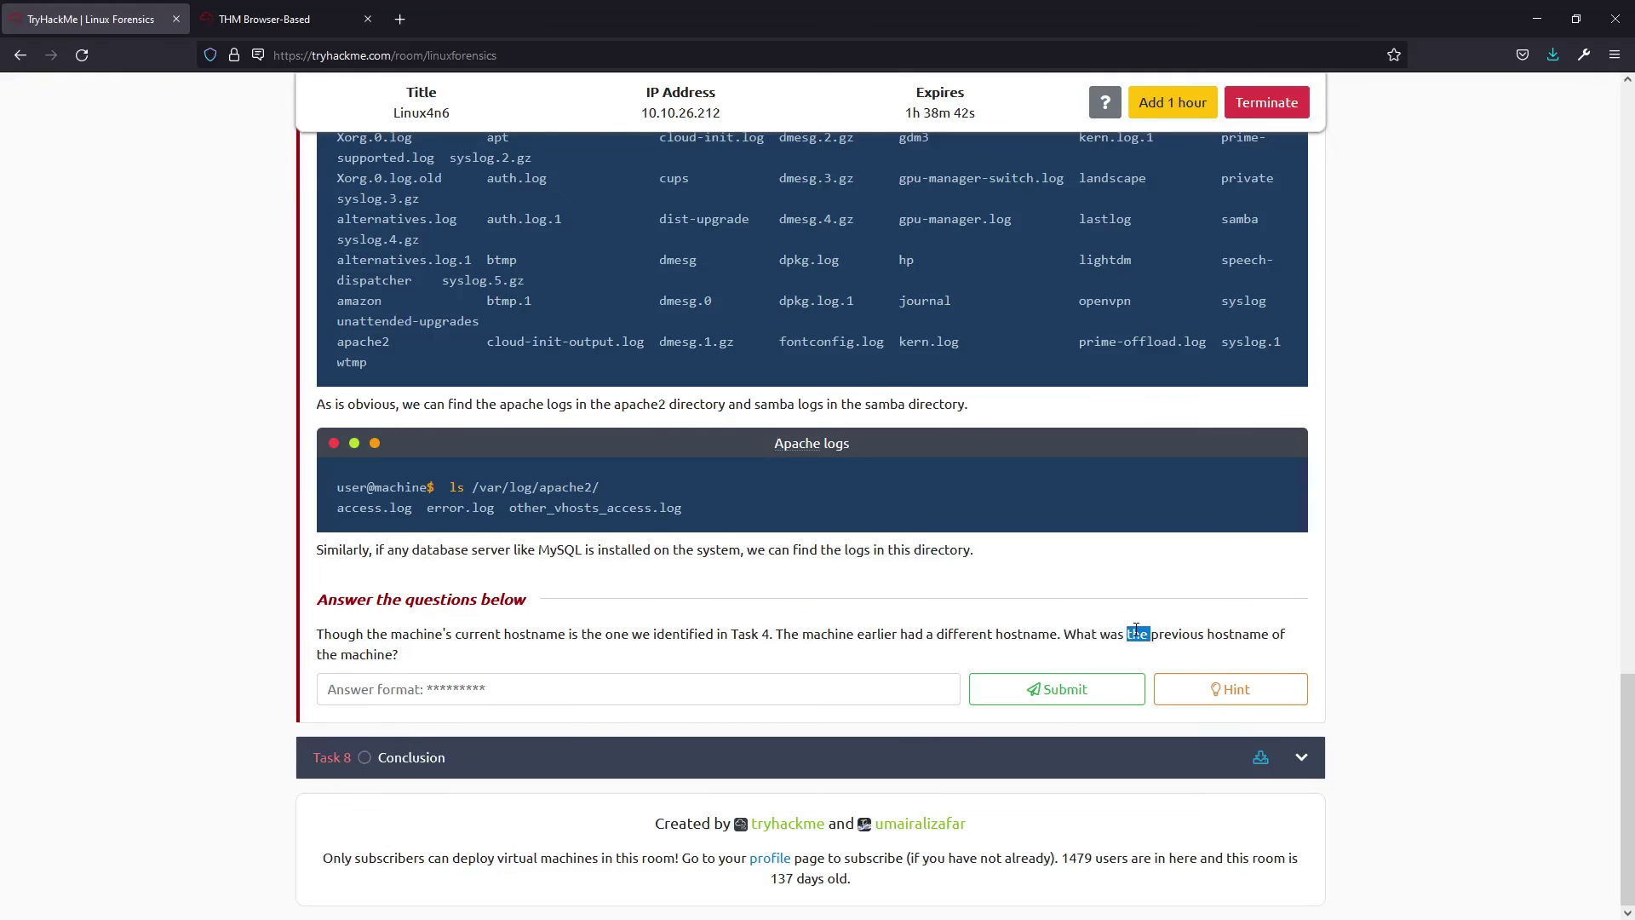
click(895, 660)
Step: Run cat /var/log/syslog* | grep hostname in the VM terminal and copy the old hostname 'tryhackme'
click(264, 19)
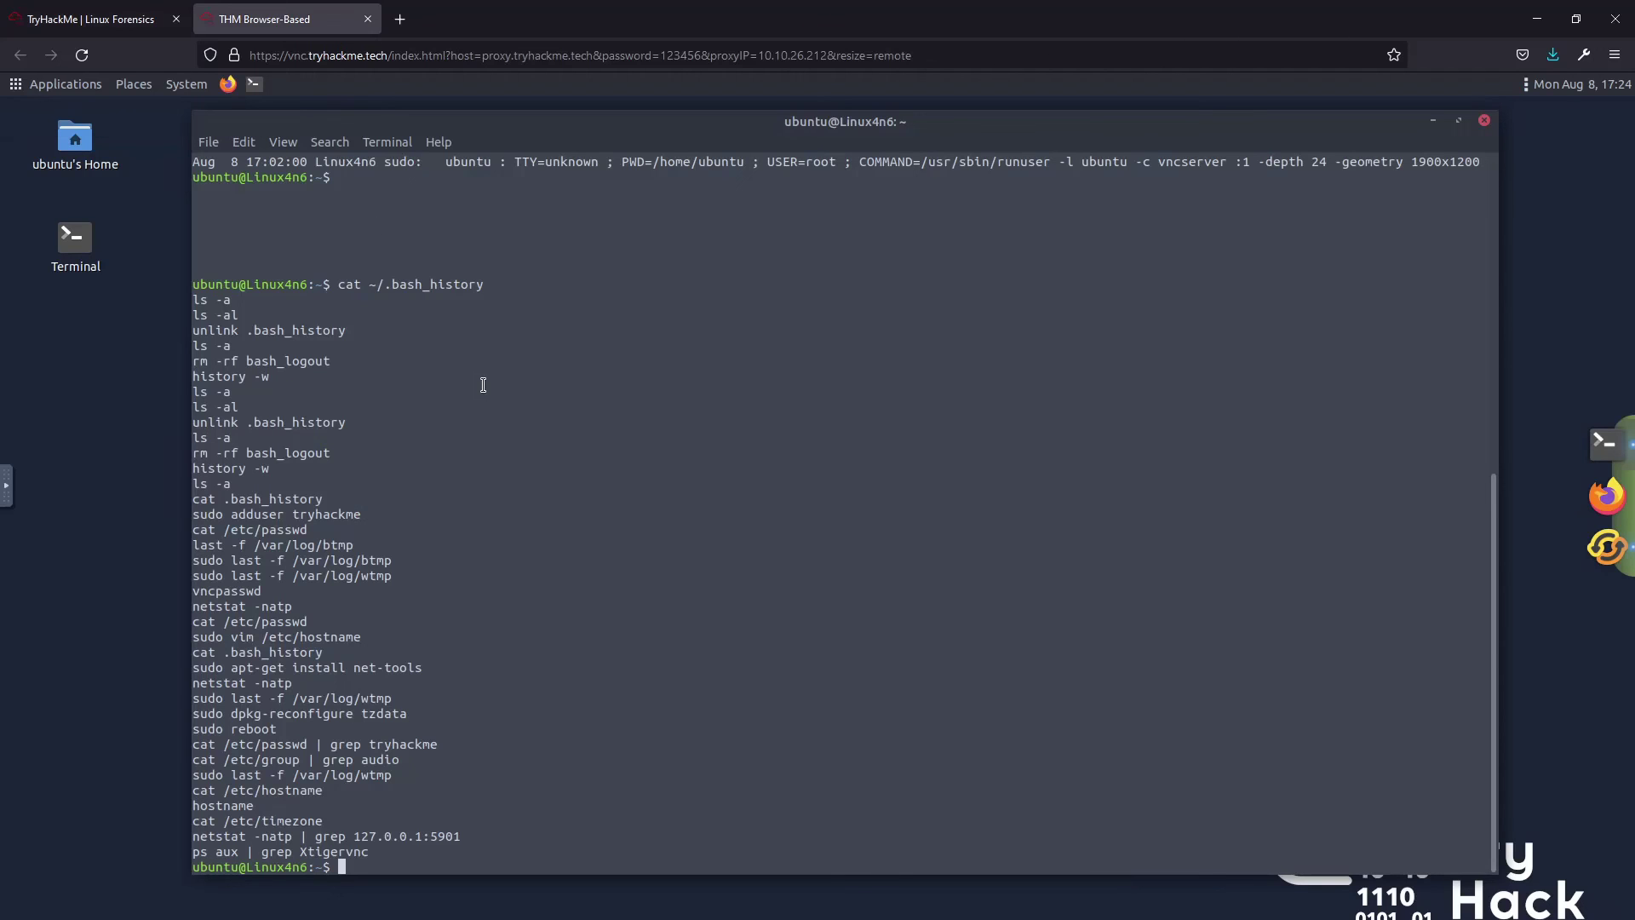
key(ctrl+l)
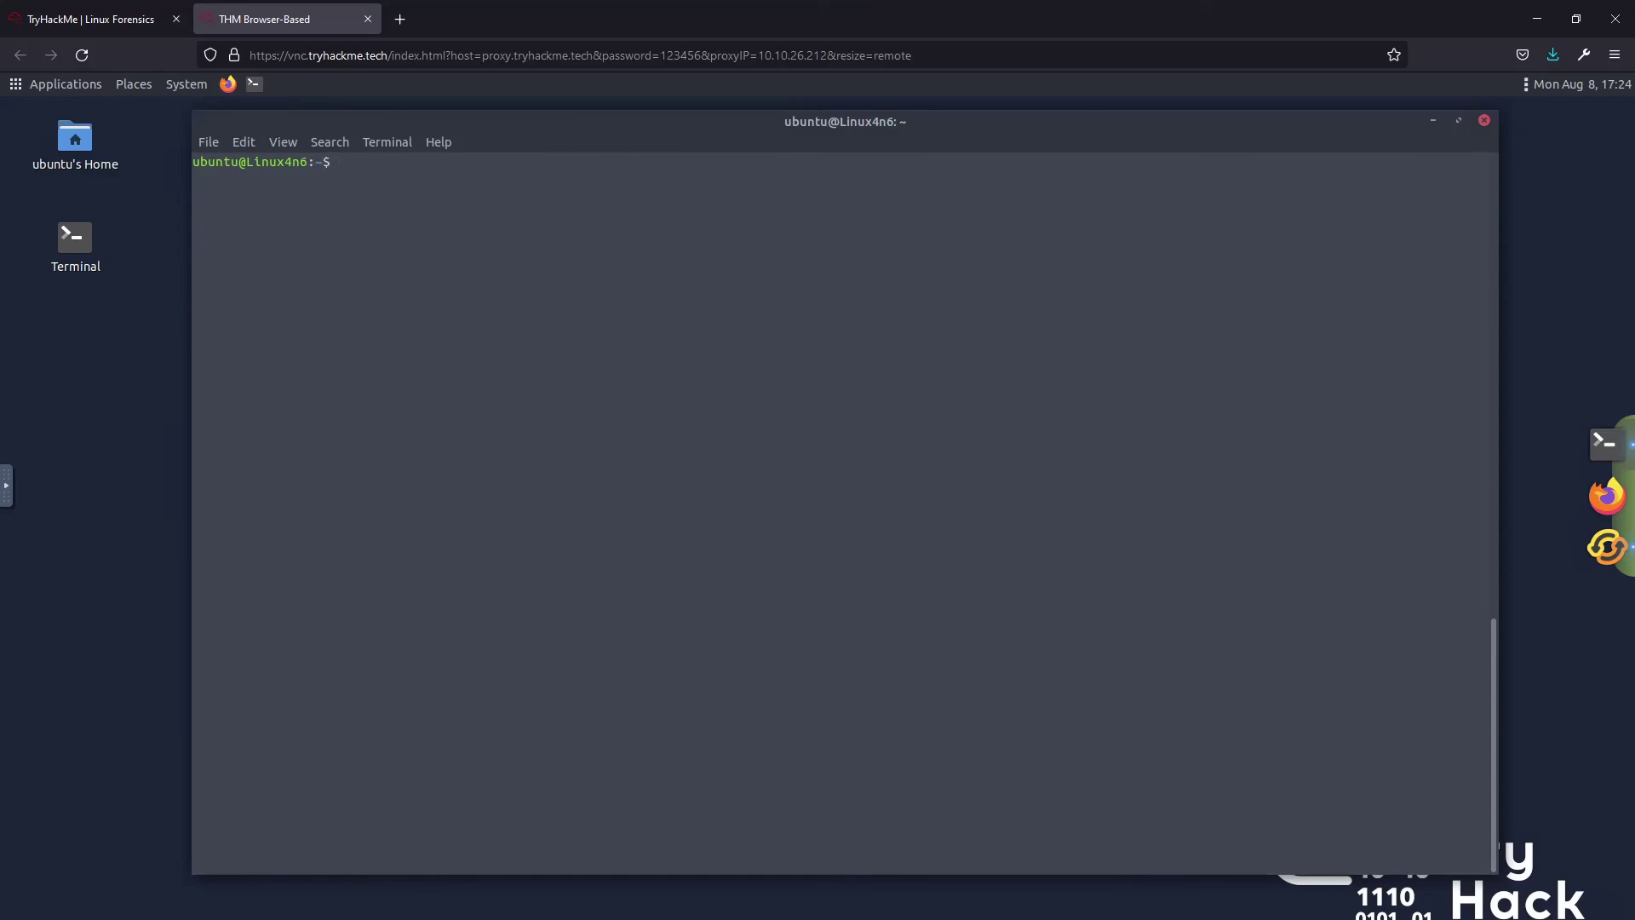
text(cat )
text(/var/log/syslog)
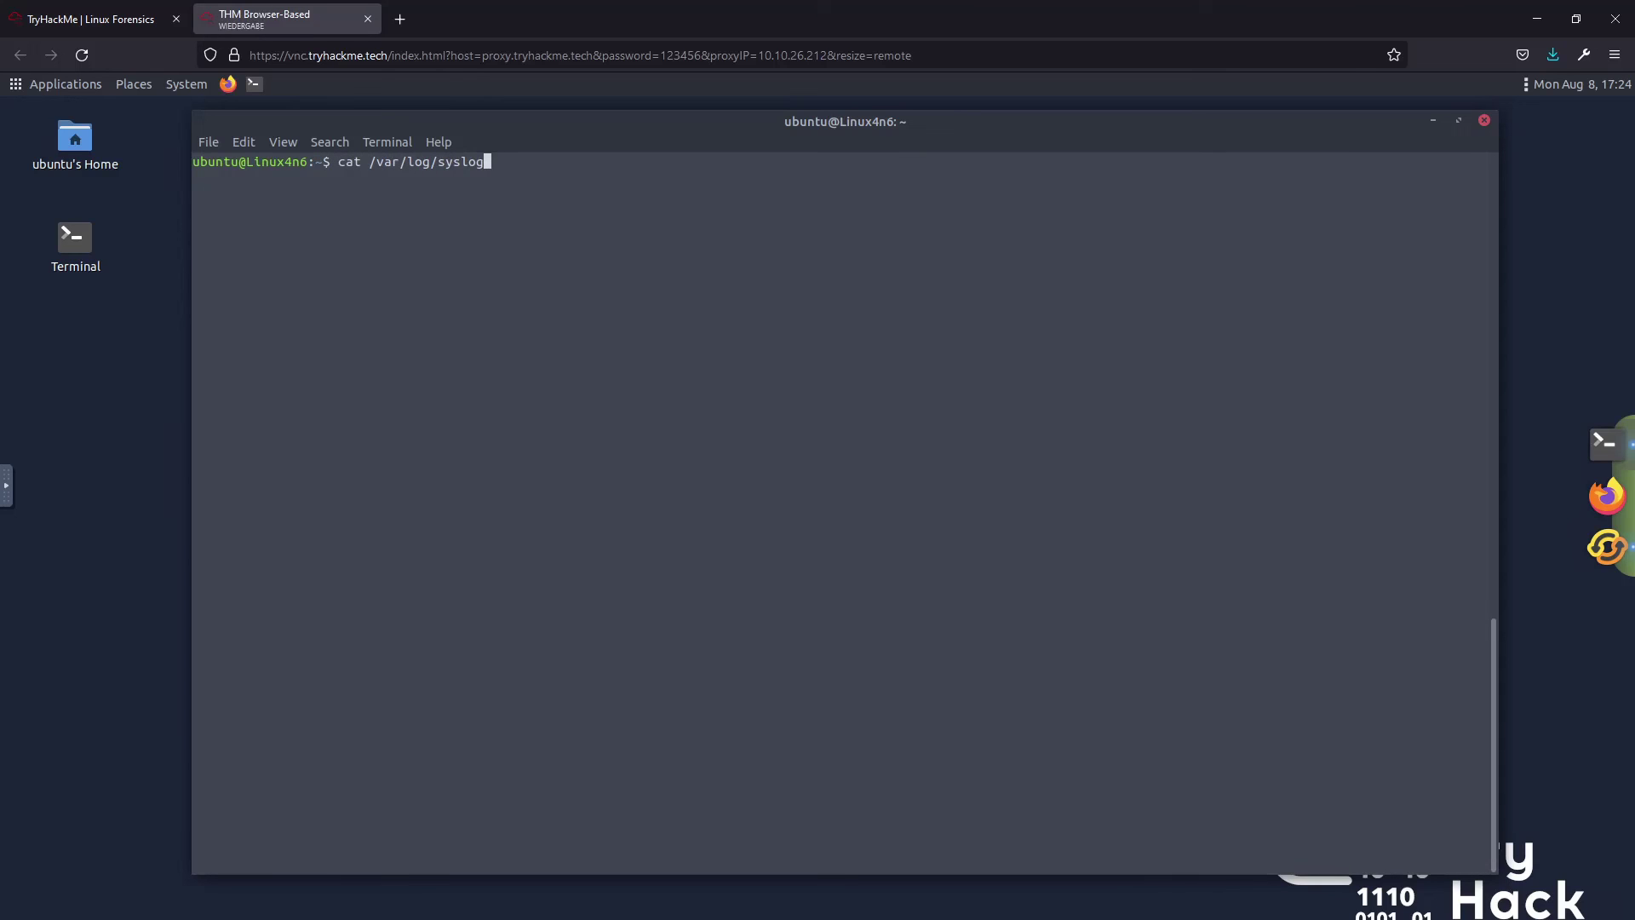
text(* | grep hostname)
key(Return)
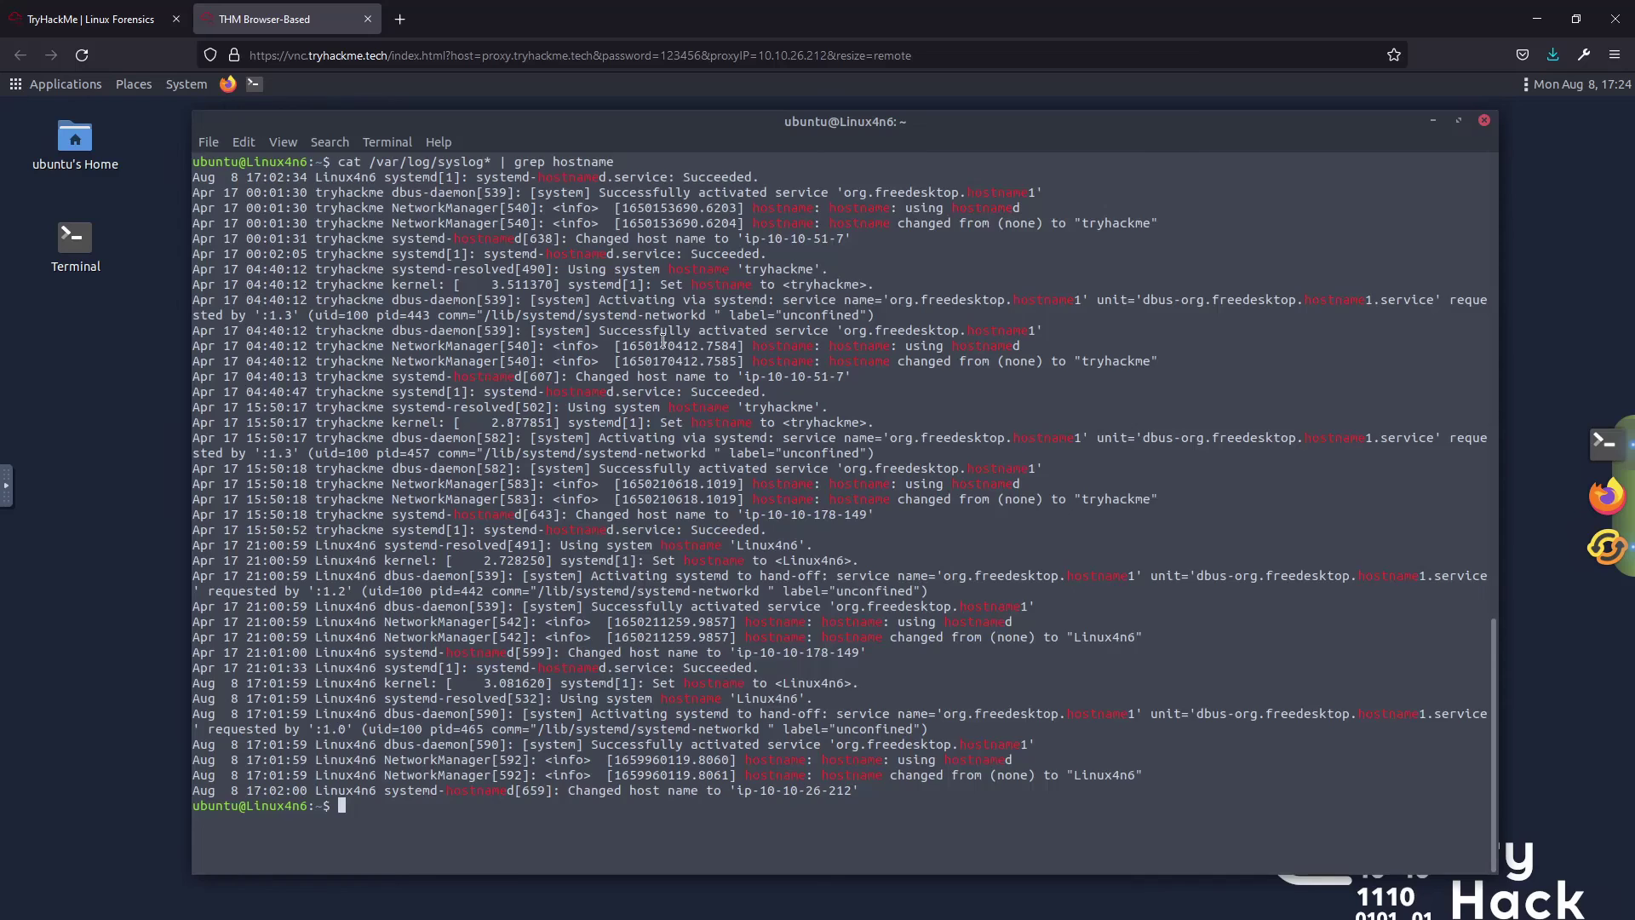
scroll(663, 341, up, 2)
scroll(748, 342, down, 2)
triple_click(780, 362)
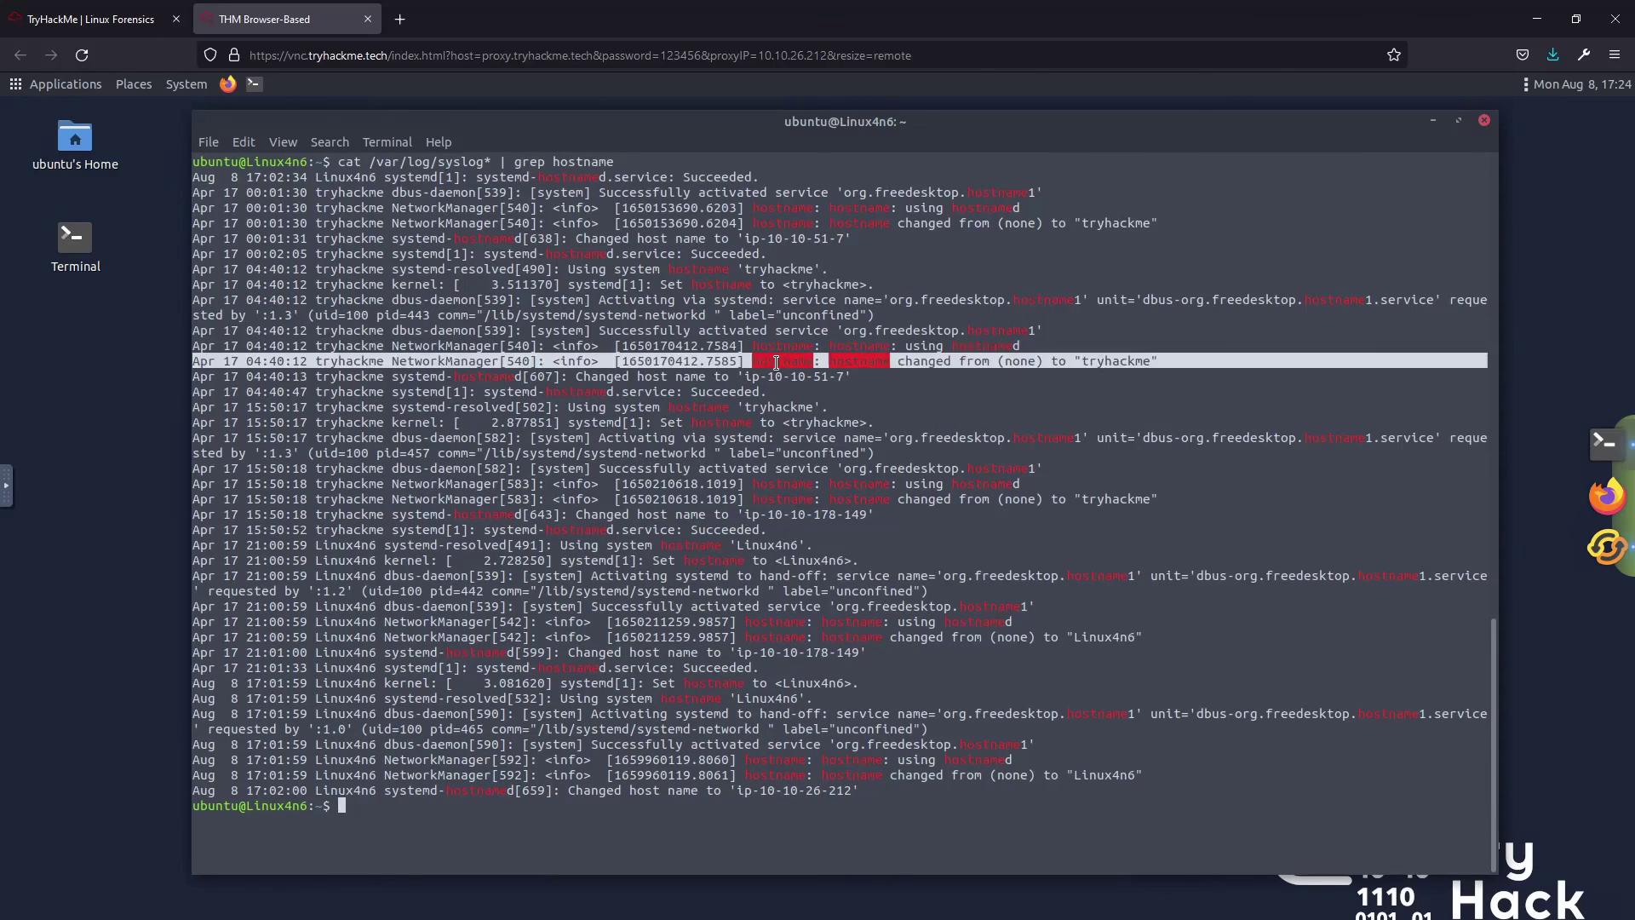
click(890, 366)
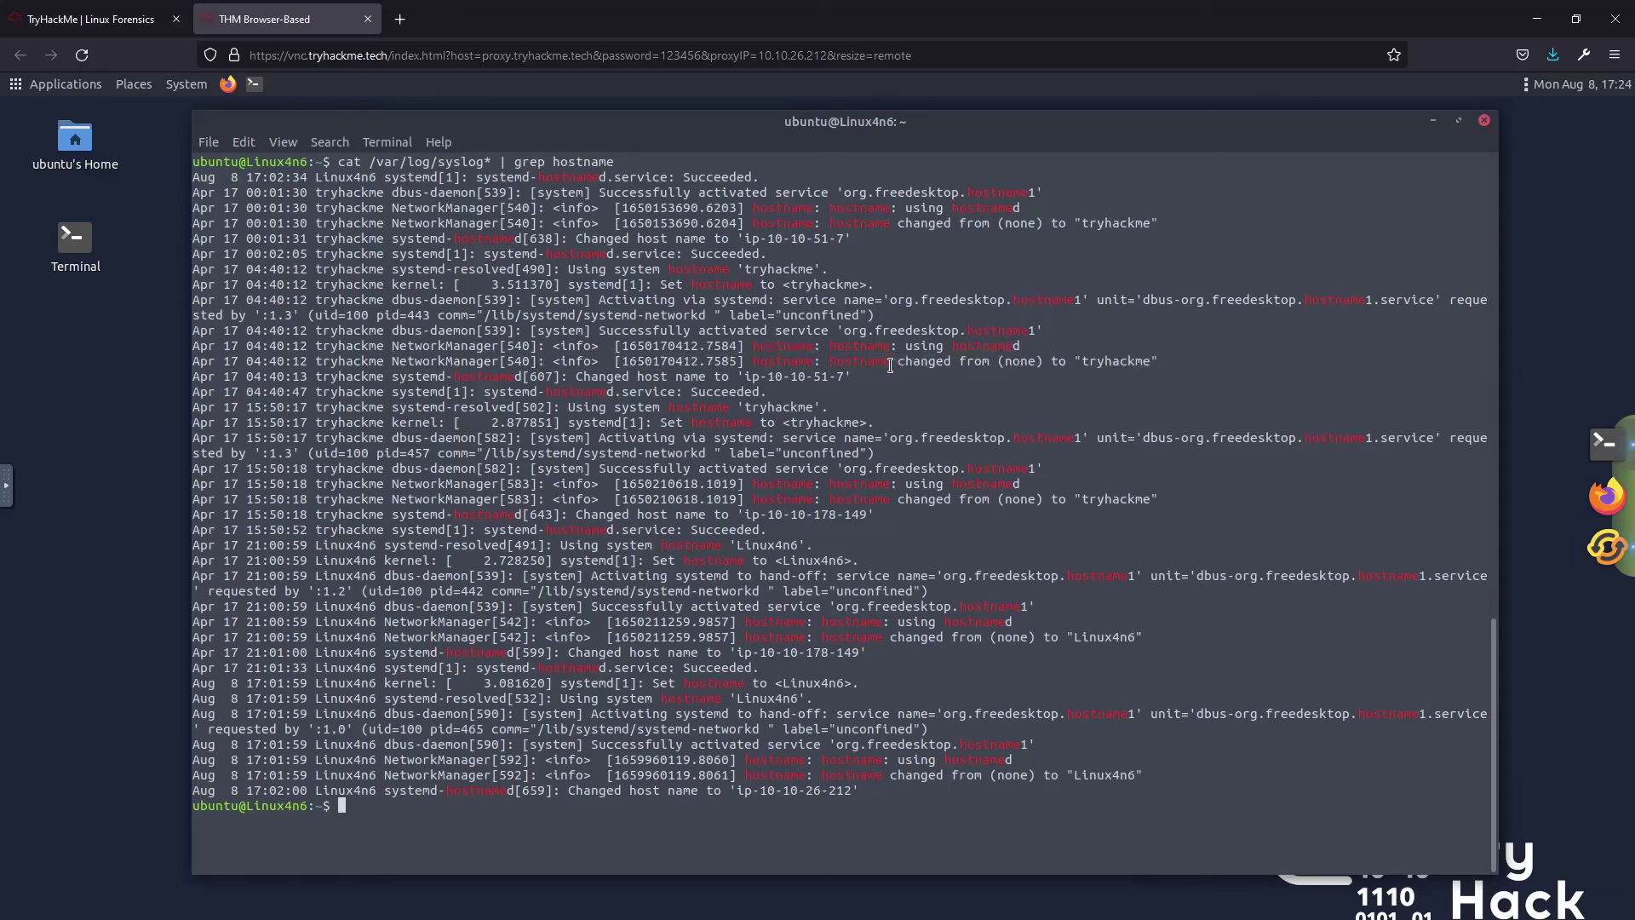
drag(862, 365, 1118, 361)
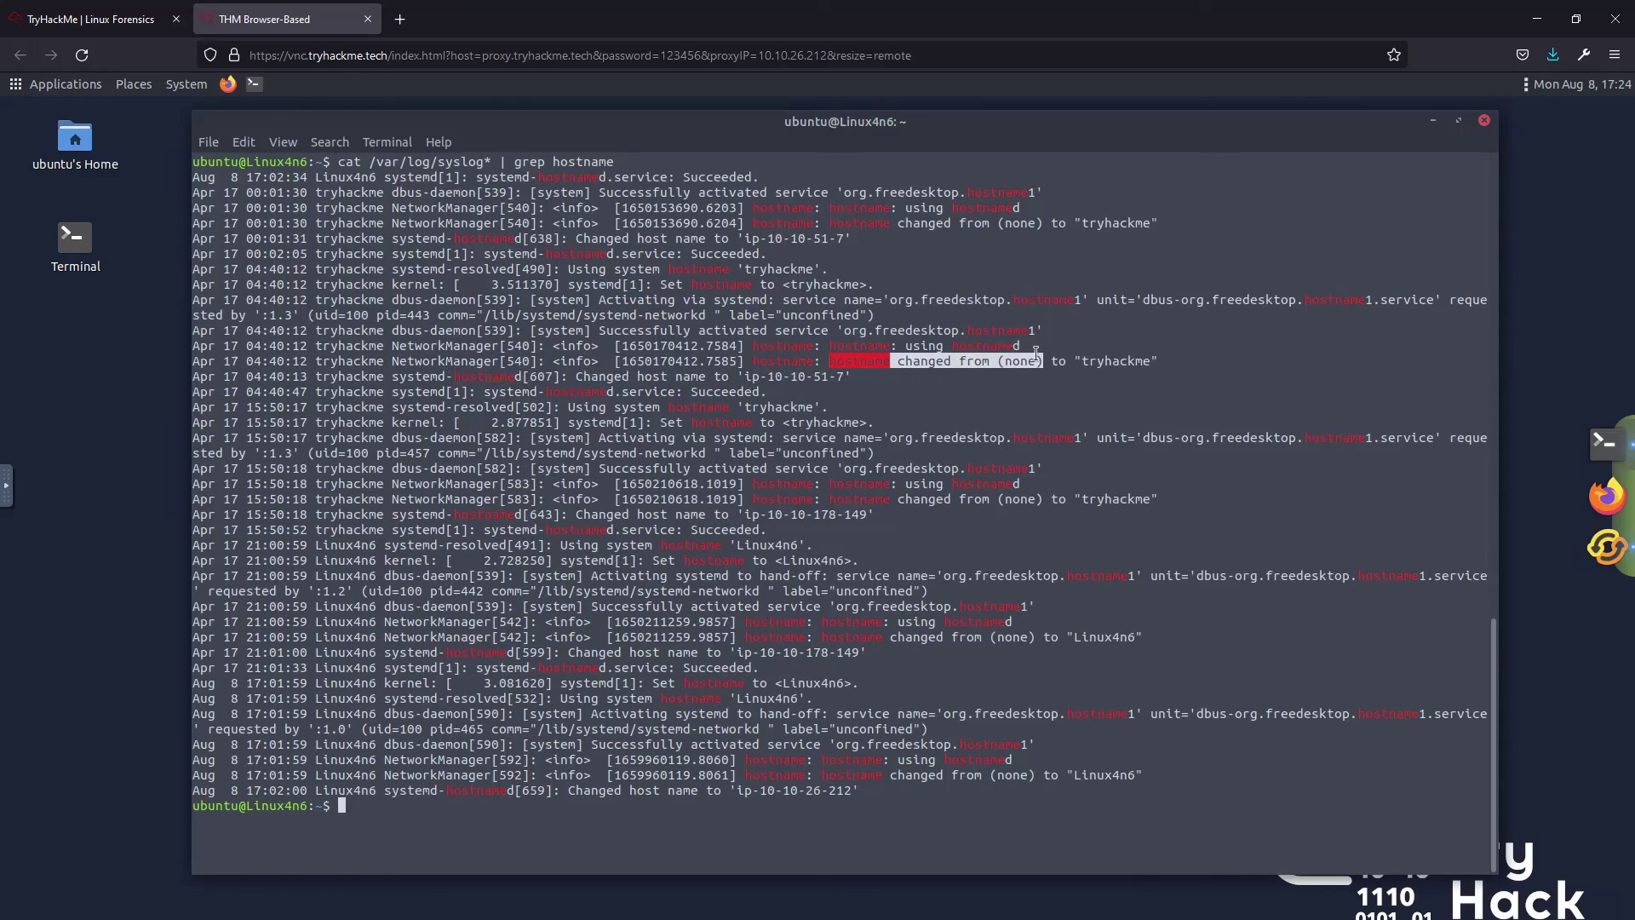
double_click(1118, 361)
key(ctrl+c)
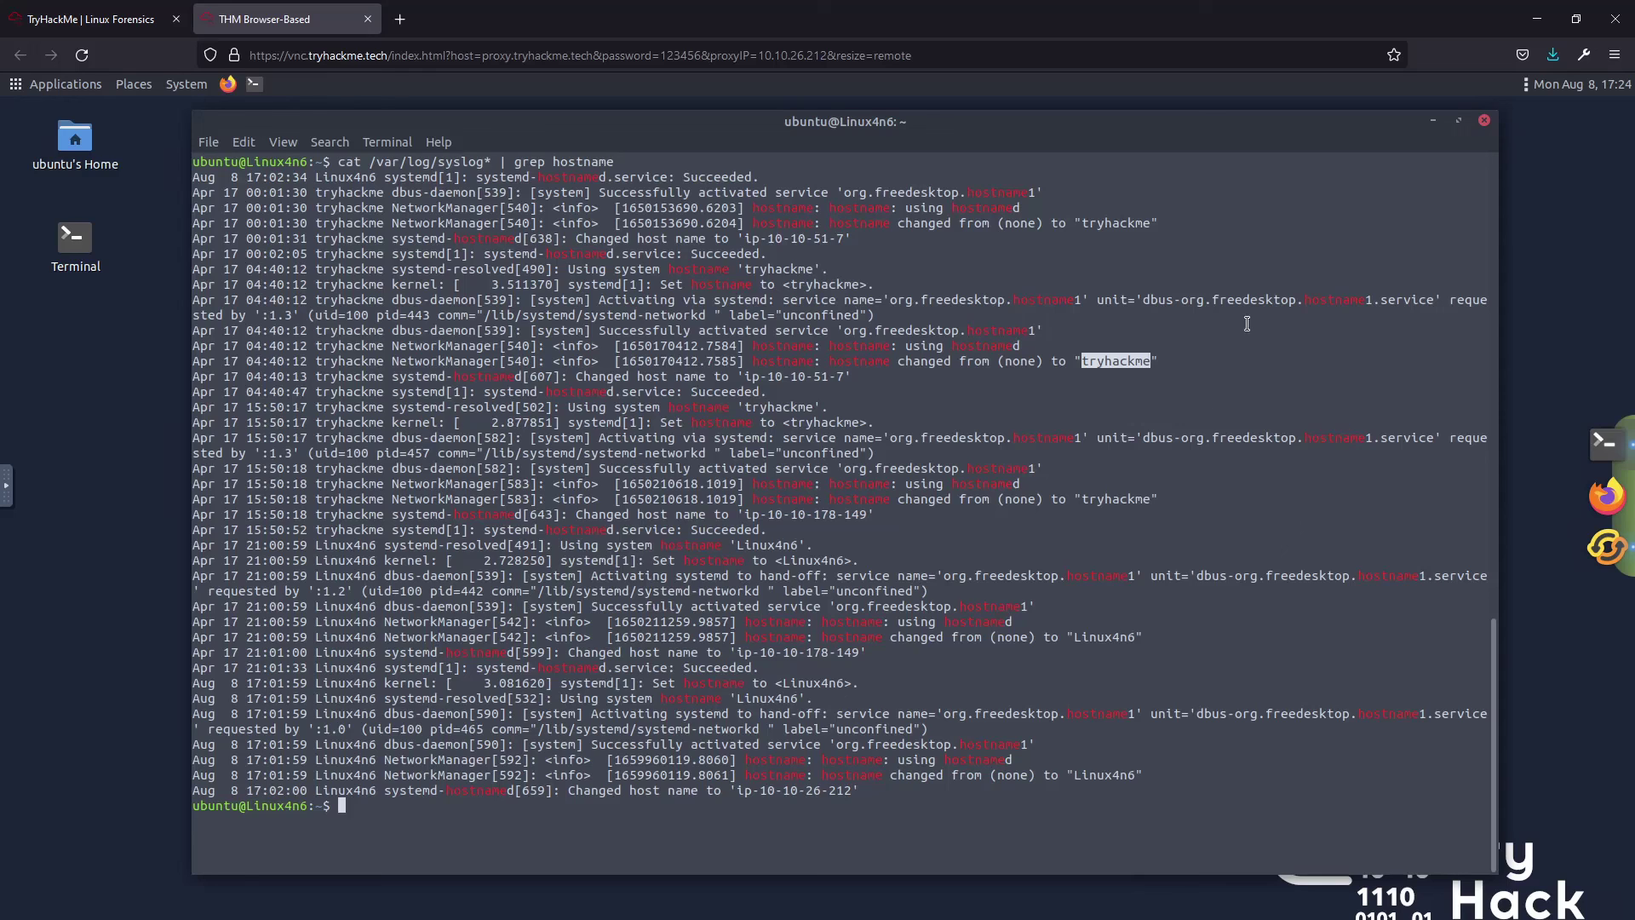
Step: Paste 'tryhackme' into the previous-hostname answer field and submit it
click(106, 17)
click(453, 688)
key(ctrl+v)
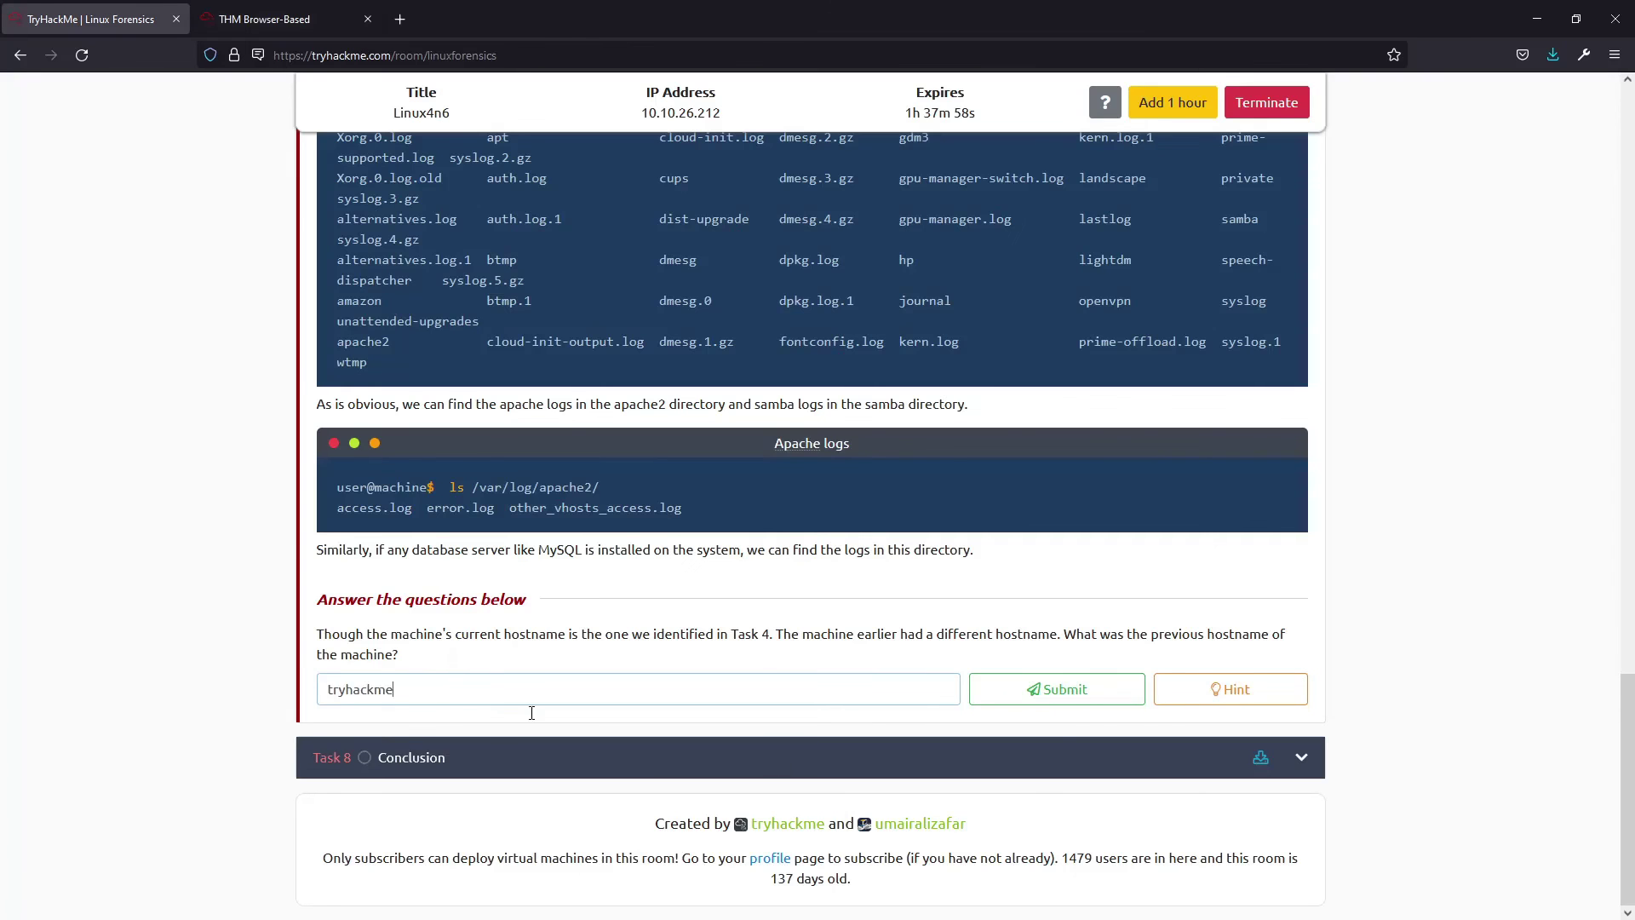
click(1083, 700)
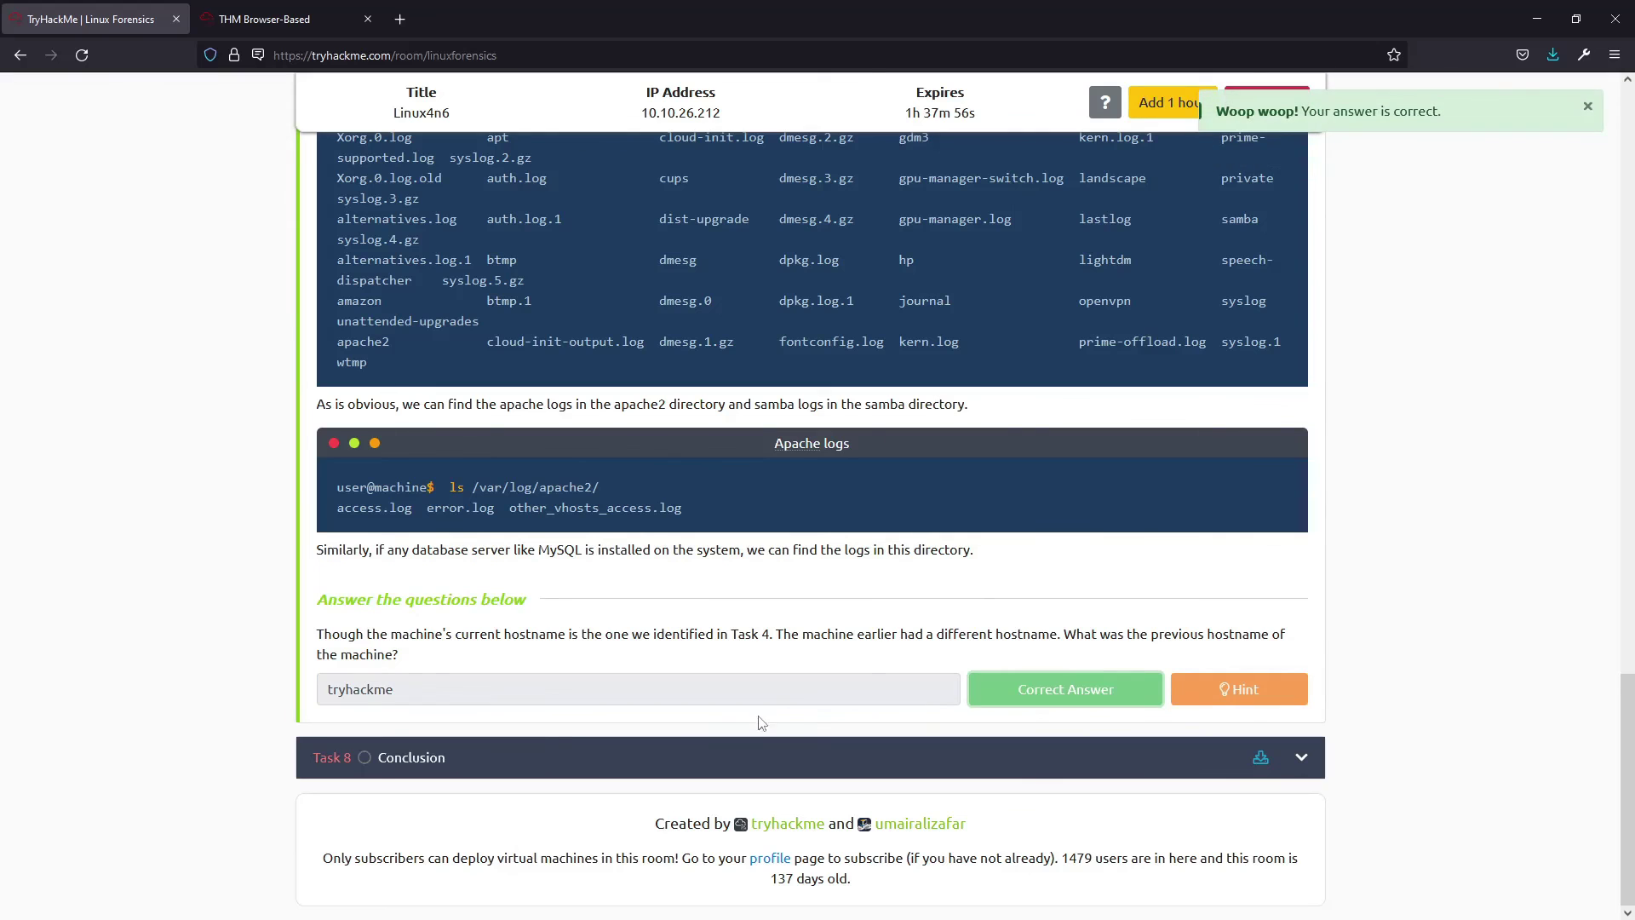
Step: Review the Task 8 cheatsheet and mark the Conclusion task as Completed
scroll(789, 716, up, 10)
scroll(825, 779, down, 3)
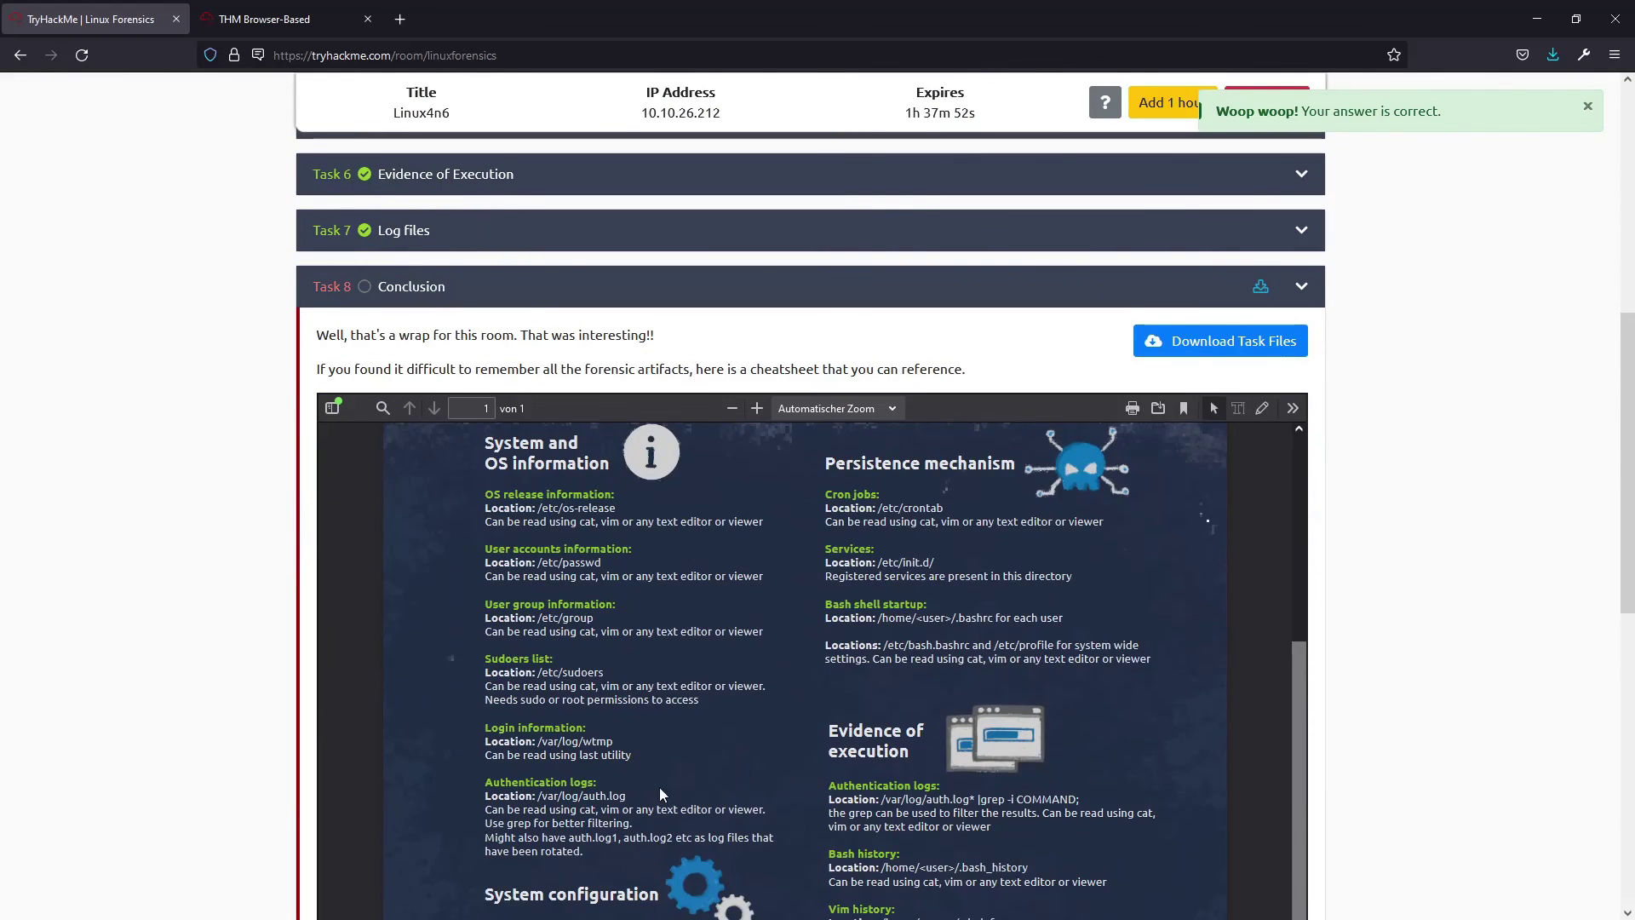
scroll(660, 792, down, 2)
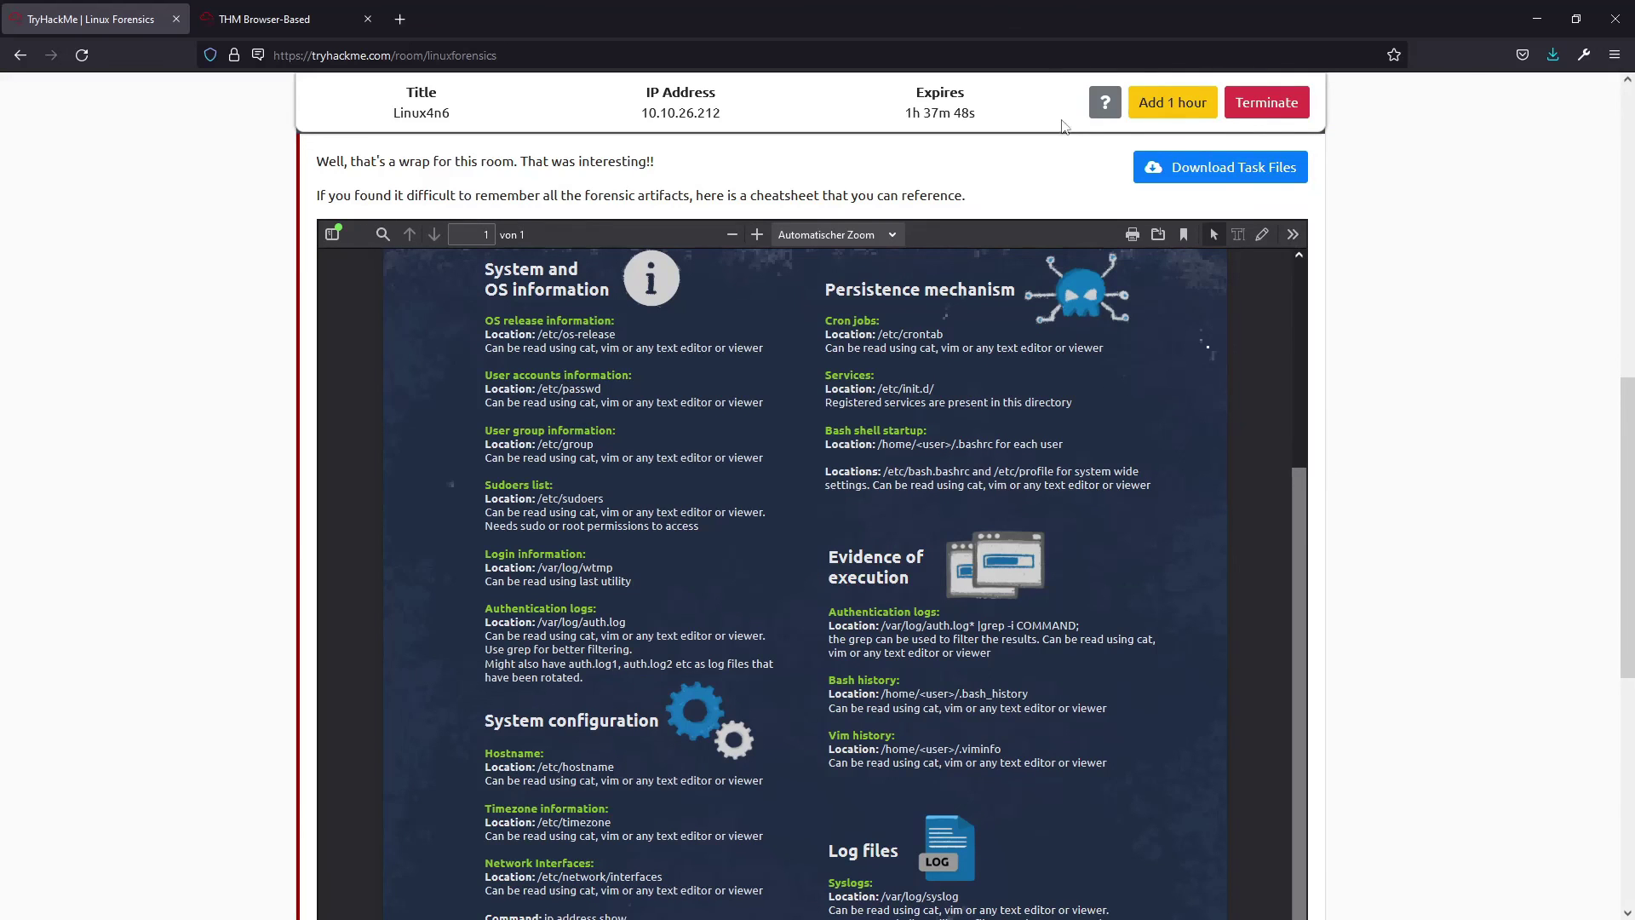
scroll(1286, 511, up, 1)
scroll(1223, 570, up, 3)
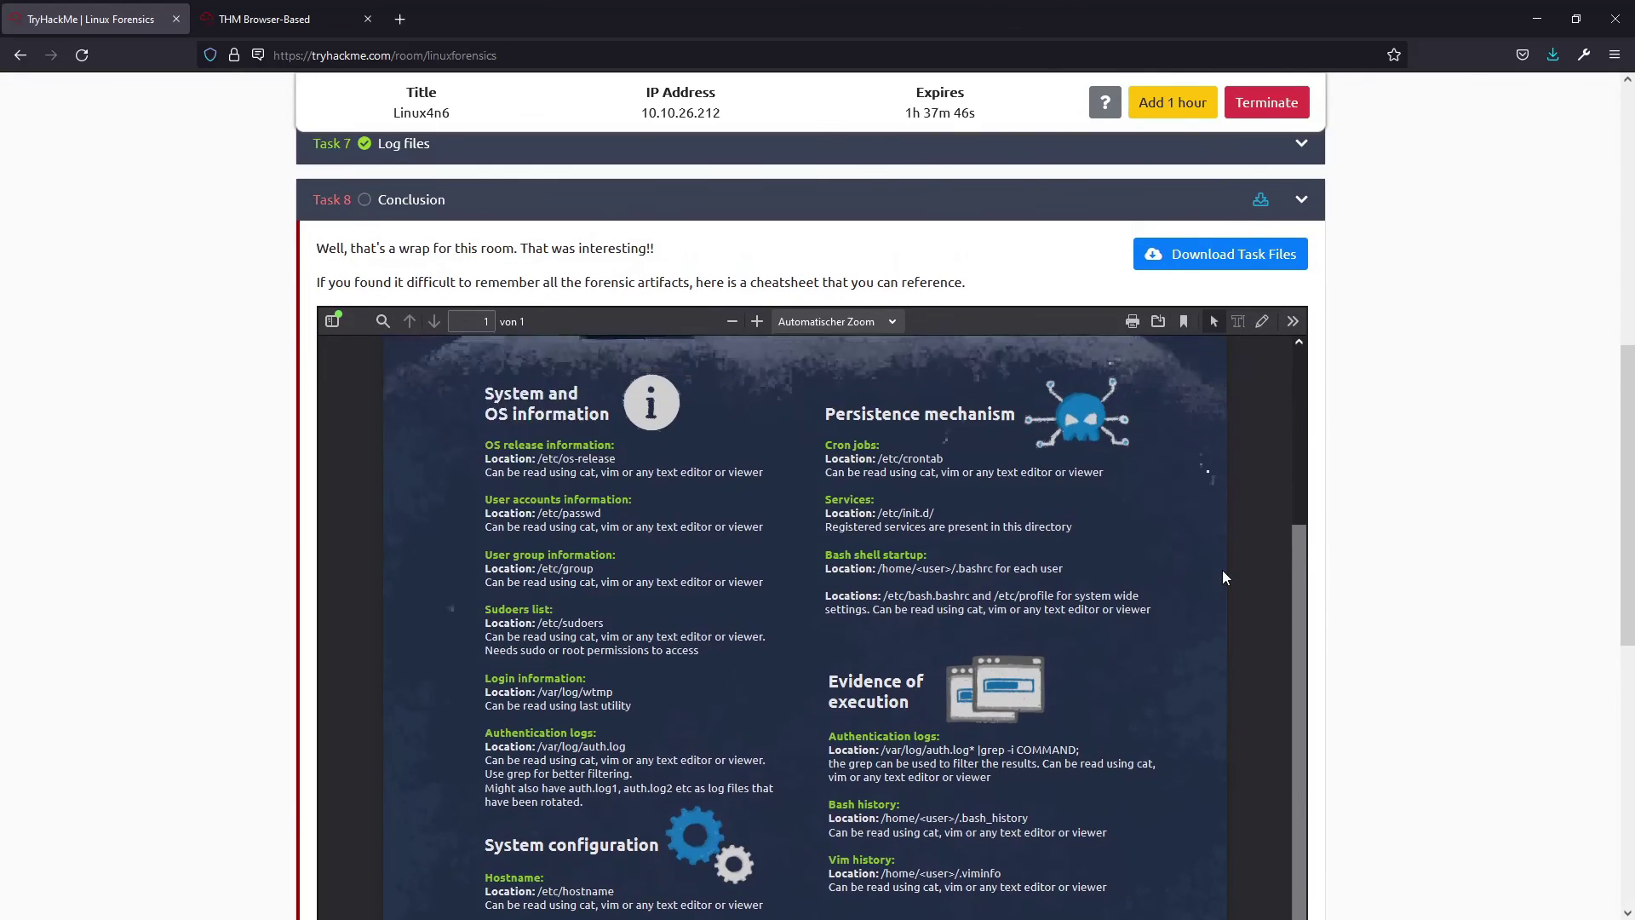
scroll(1402, 522, down, 2)
scroll(1253, 494, down, 4)
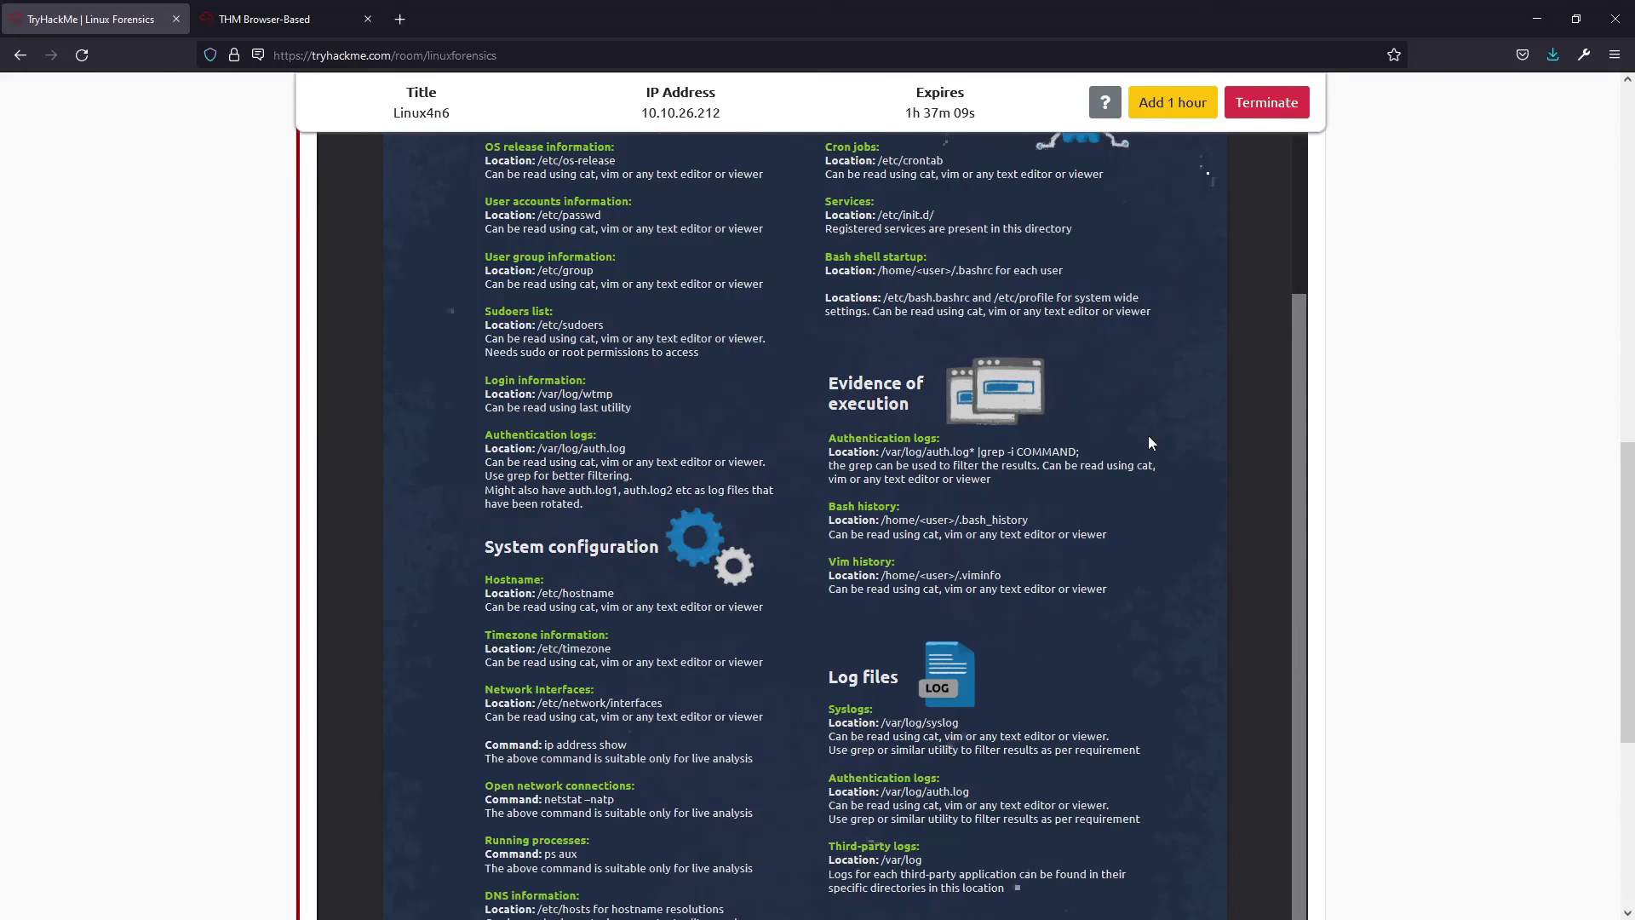
scroll(1260, 579, up, 3)
scroll(1320, 610, down, 5)
click(1010, 746)
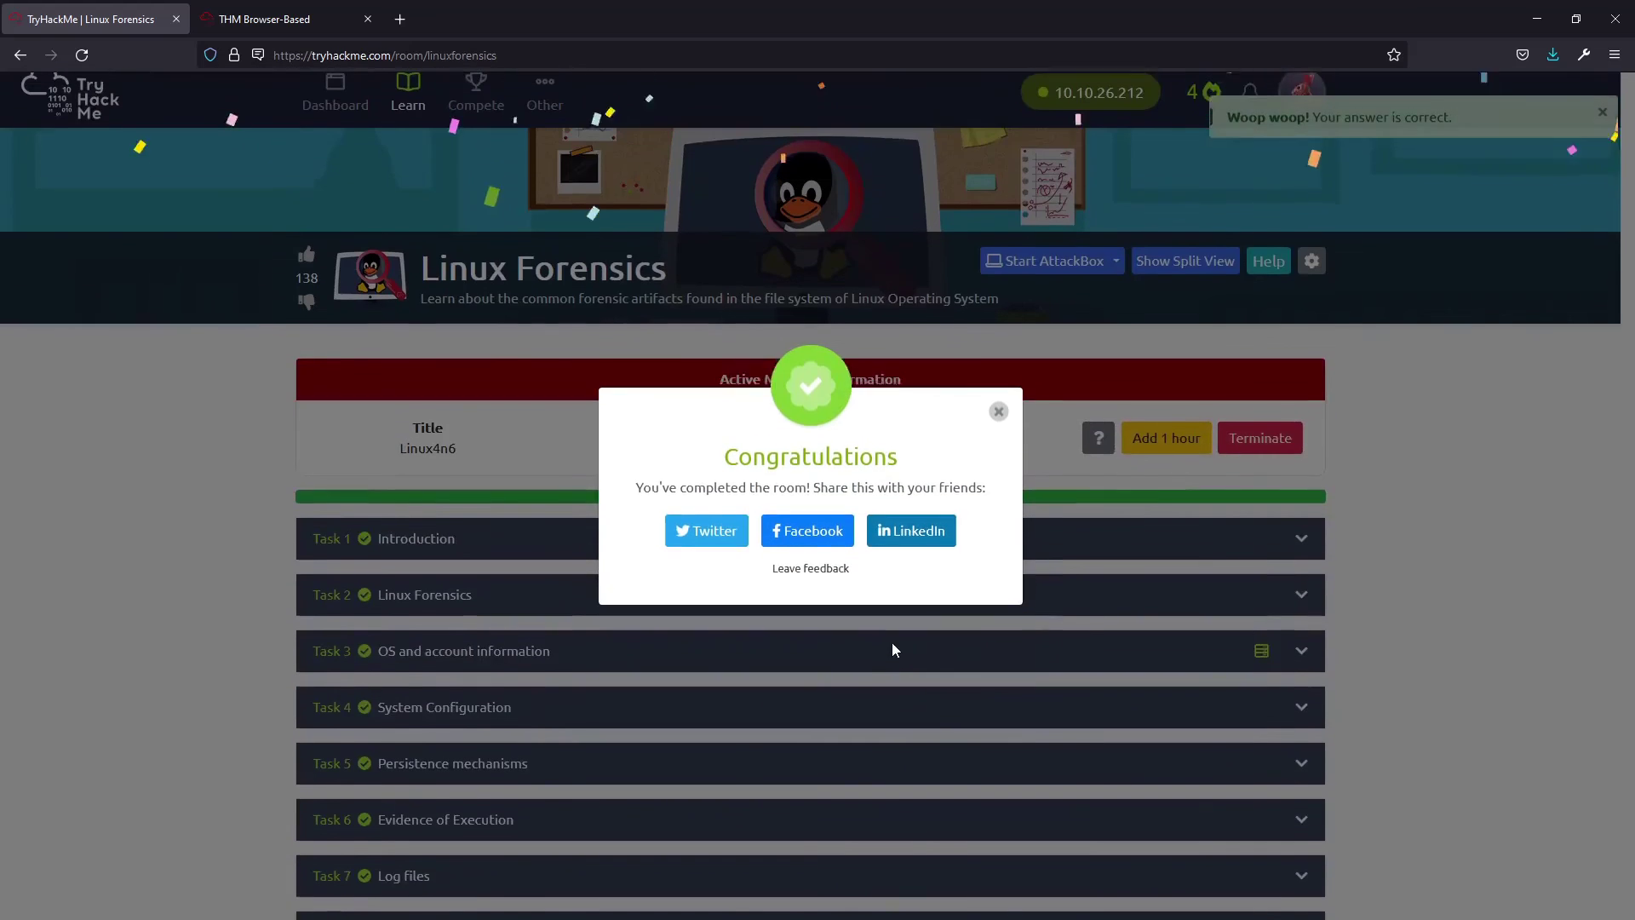